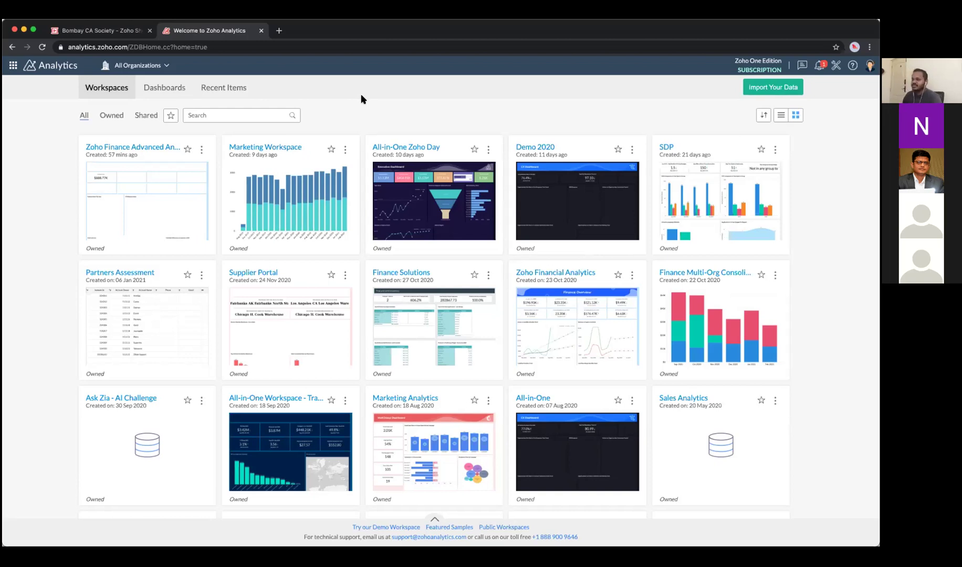
Go back to slide 17, 'What Analytics software do?', in the Zoho Show presentation.
click(102, 31)
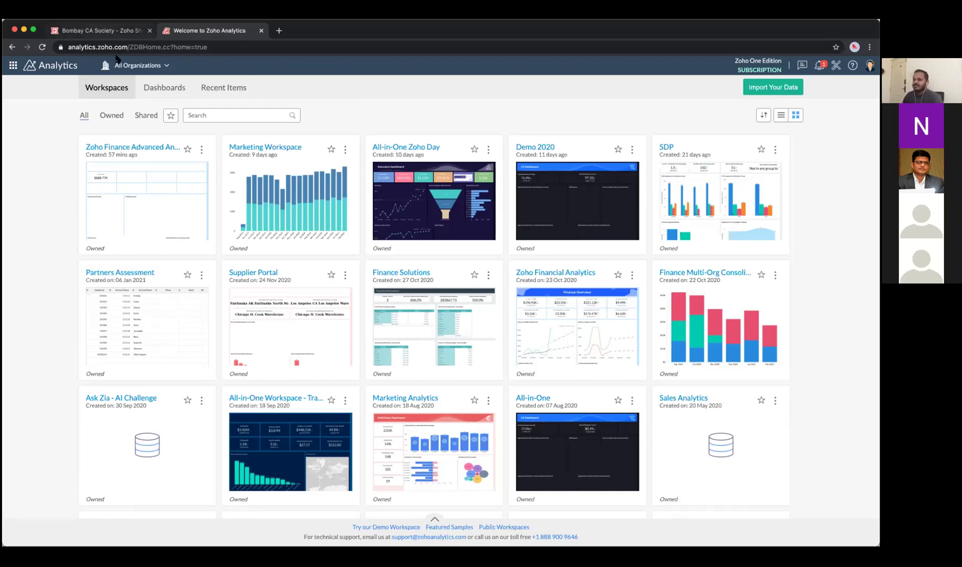
click(410, 536)
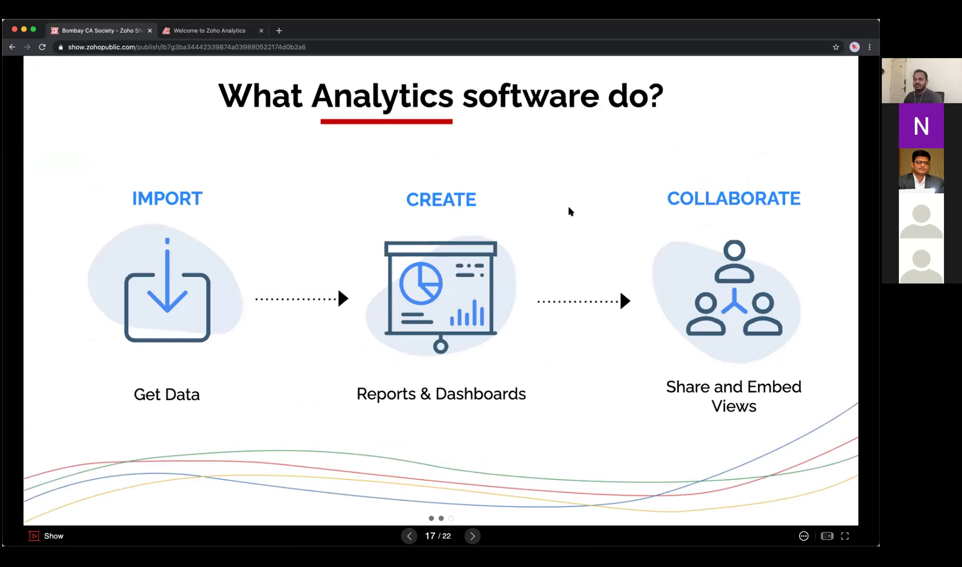
Return to the Zoho Analytics workspaces page.
click(216, 34)
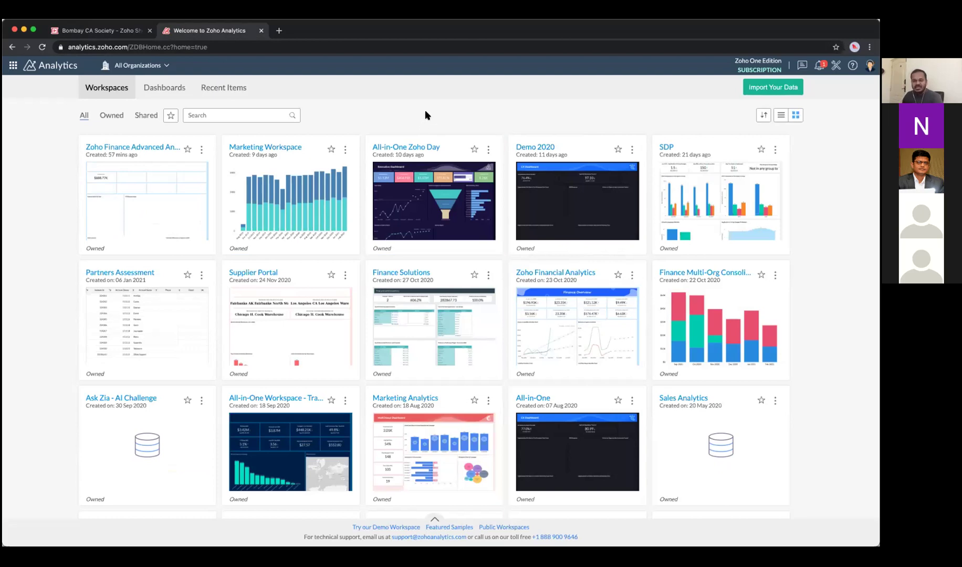
Open Import Your Data and browse connectors like Files, Cloud Databases, Zoho CRM and QuickBooks.
click(752, 92)
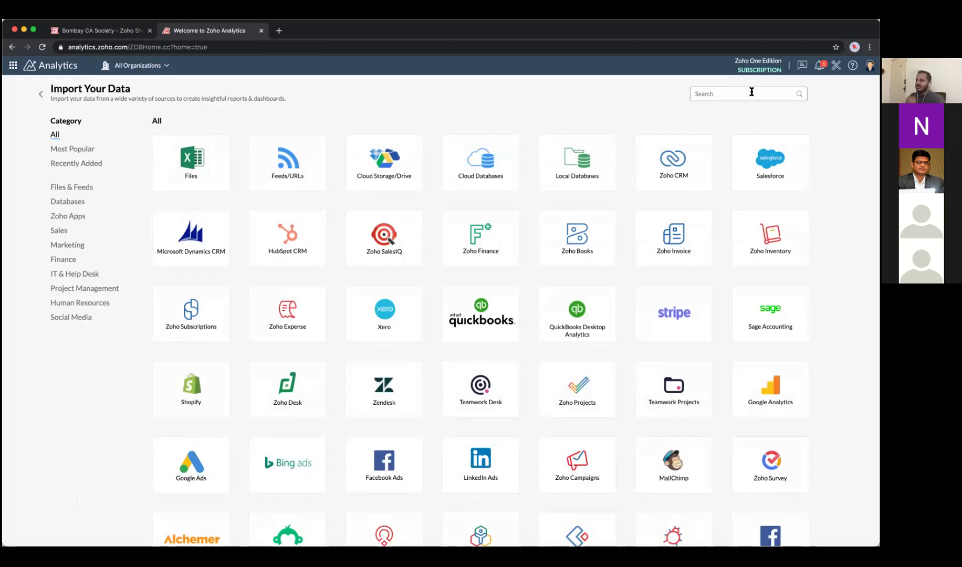
mouse_move(547, 292)
scroll(548, 292, down, 1)
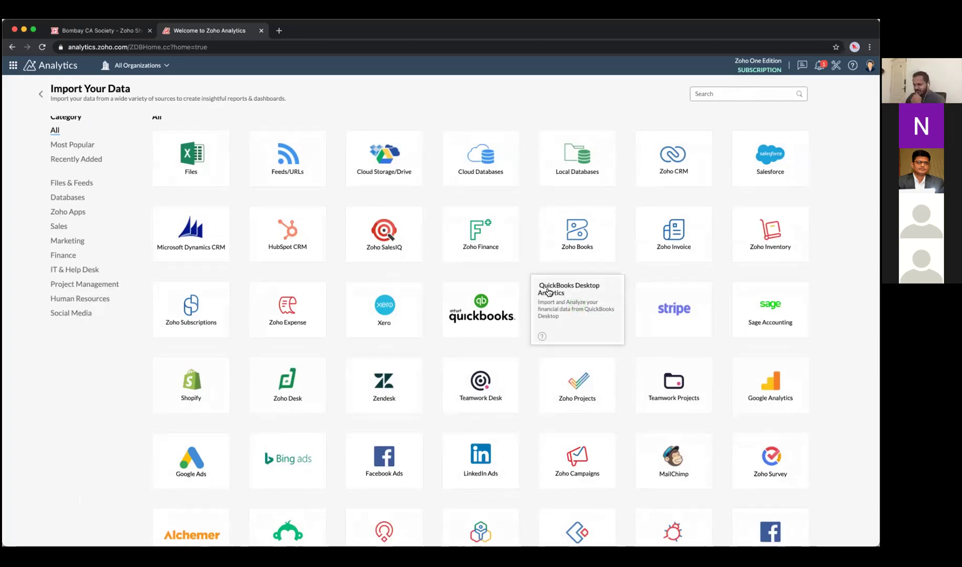
scroll(548, 292, down, 10)
scroll(548, 292, down, 2)
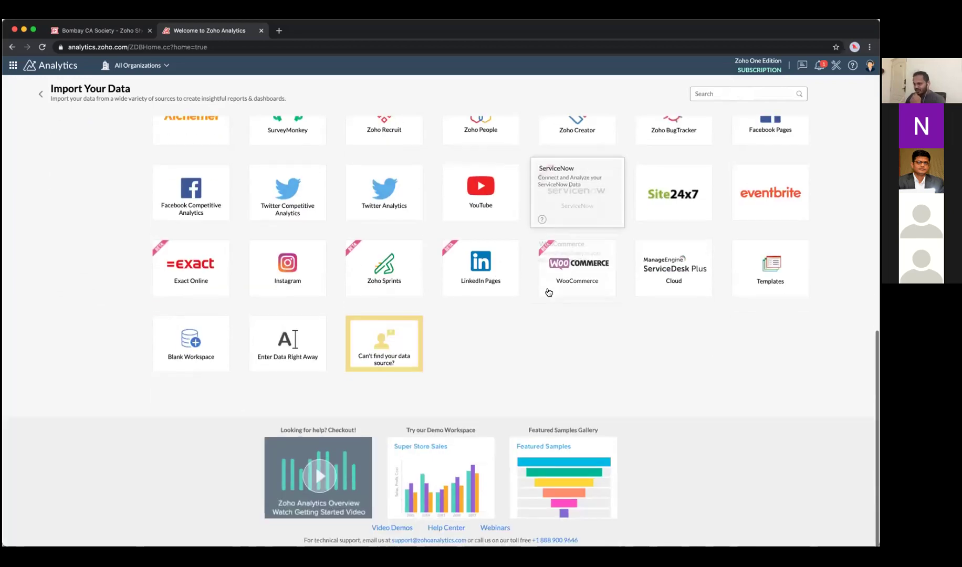
scroll(548, 292, up, 4)
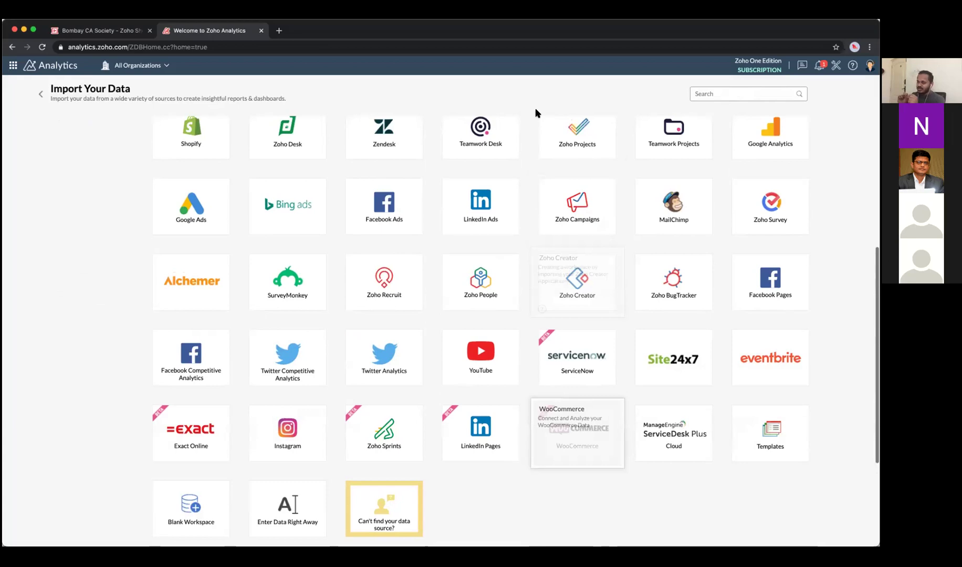
scroll(536, 113, up, 2)
scroll(535, 110, up, 5)
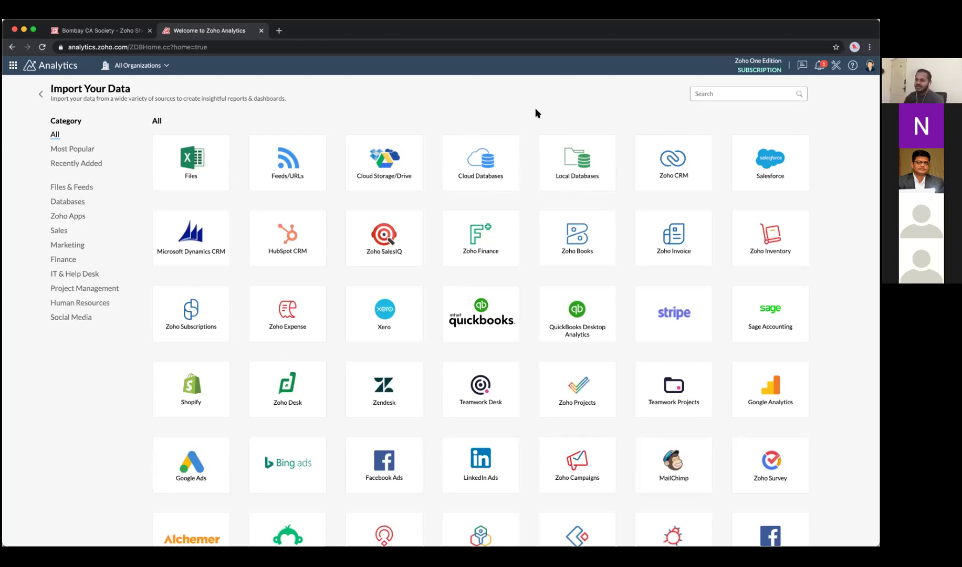
mouse_move(744, 235)
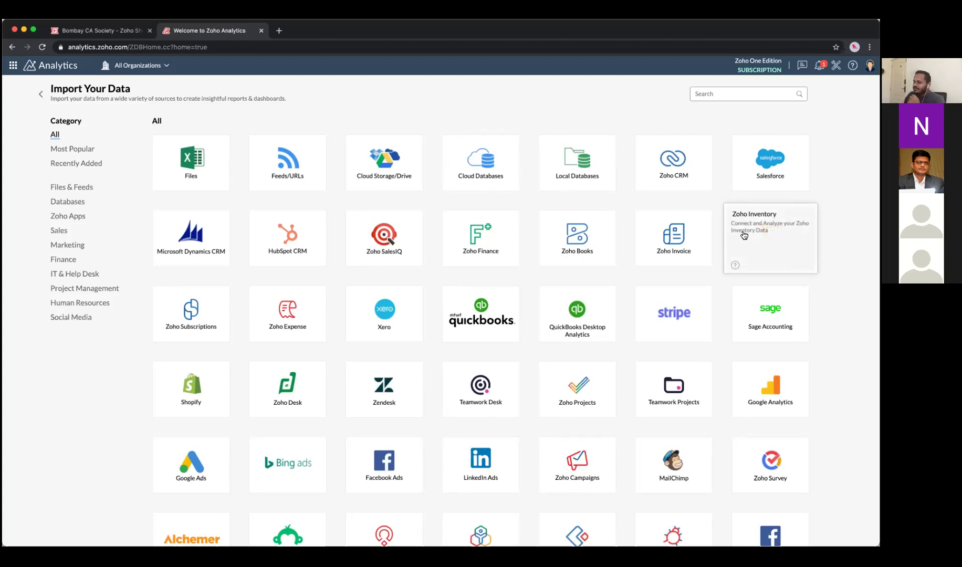
scroll(368, 252, down, 10)
scroll(231, 222, up, 10)
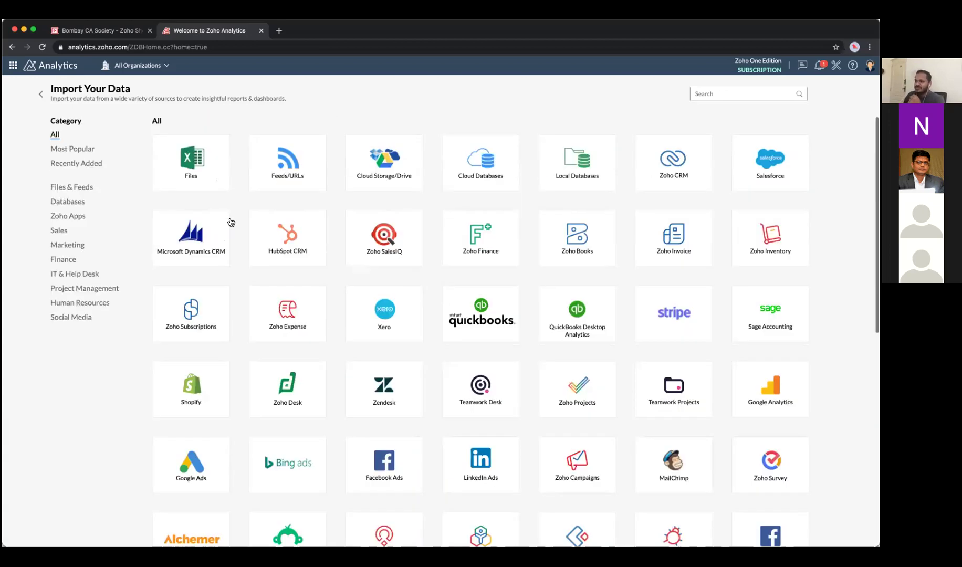
click(195, 159)
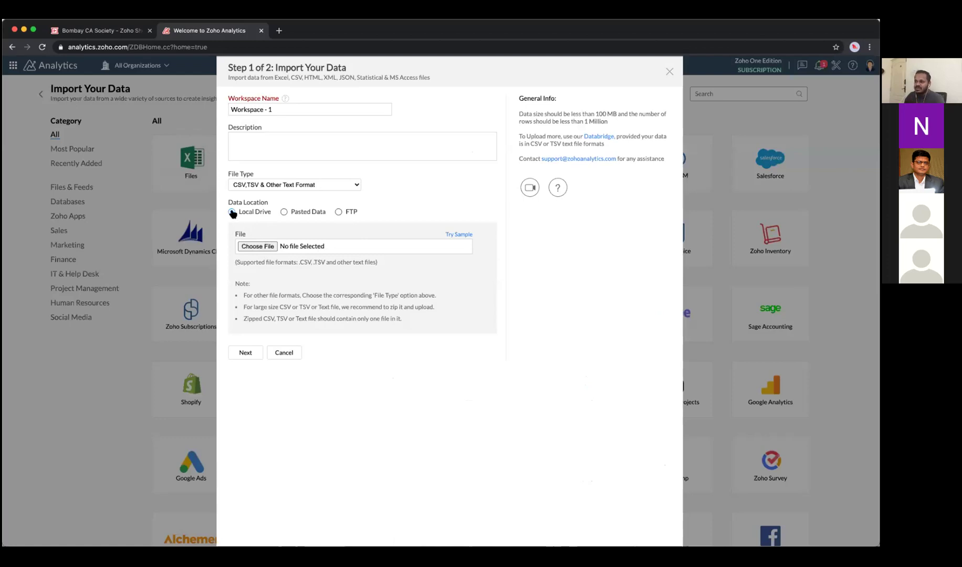
scroll(233, 213, up, 5)
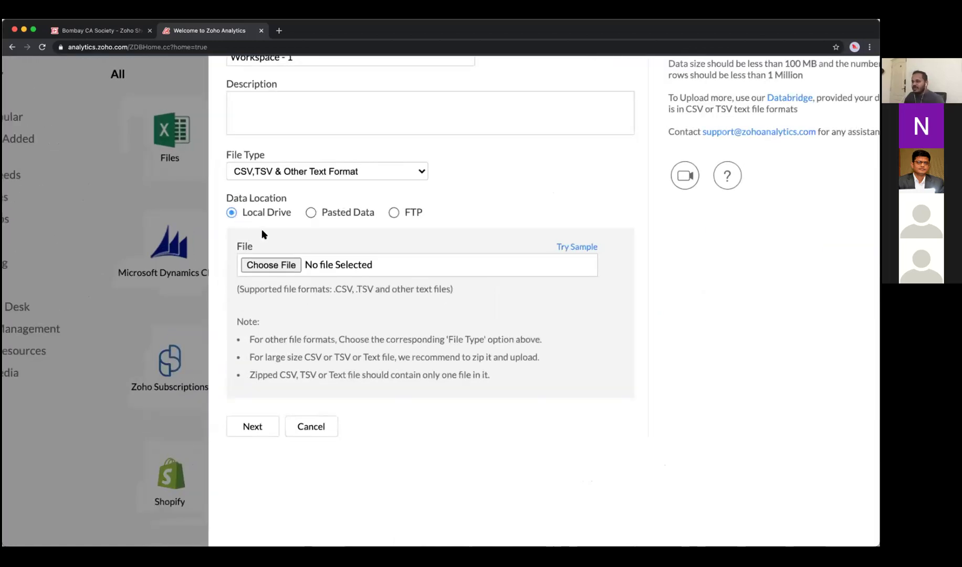
click(318, 174)
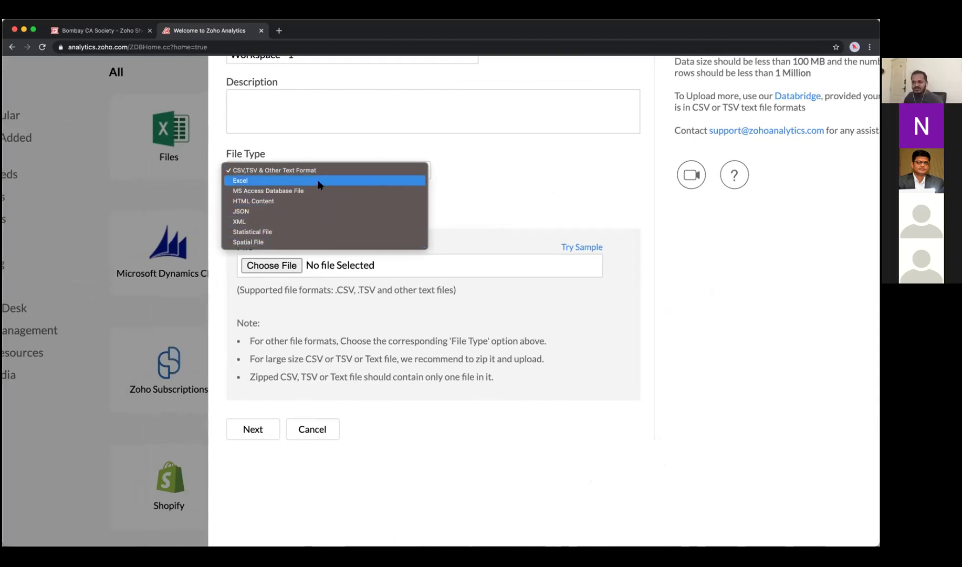
click(487, 206)
scroll(419, 151, down, 5)
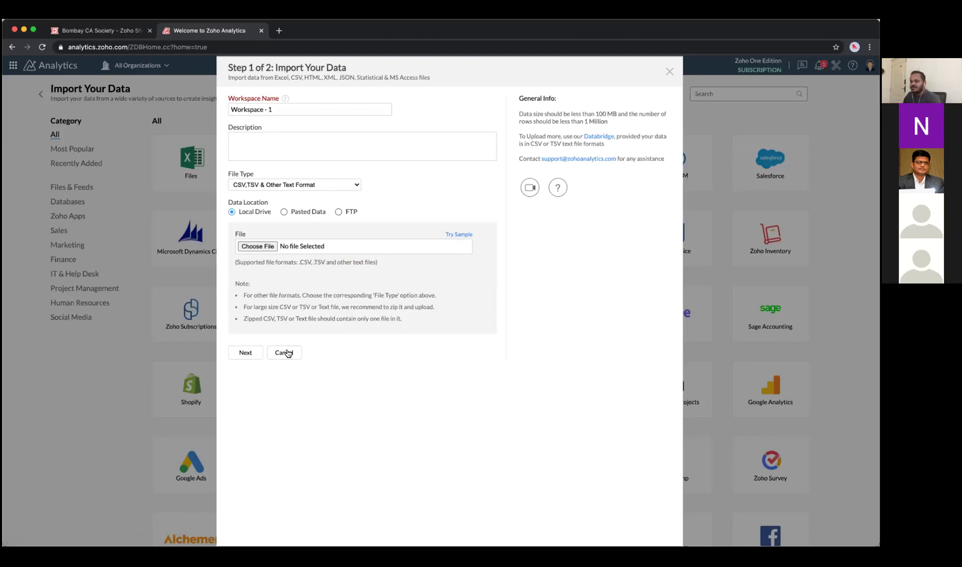
click(299, 108)
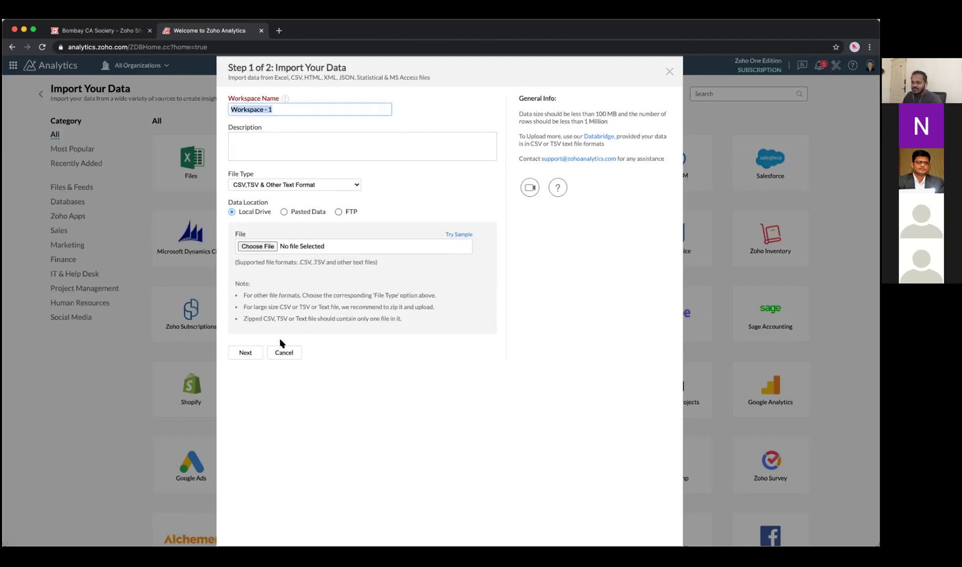
click(279, 355)
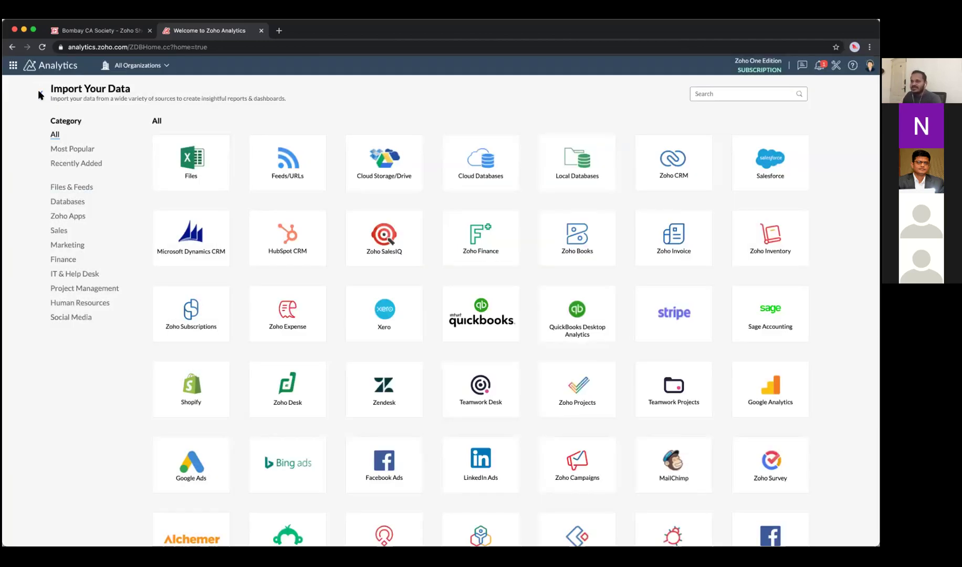
click(40, 94)
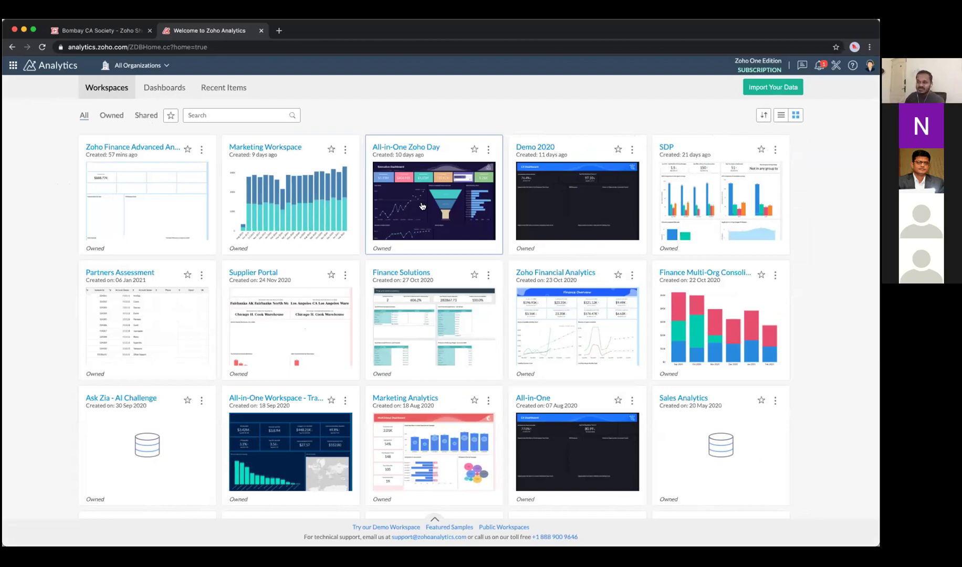
Visit the Zoho Finance Advanced Analytics workspace, then reopen Import Your Data from Home.
click(111, 150)
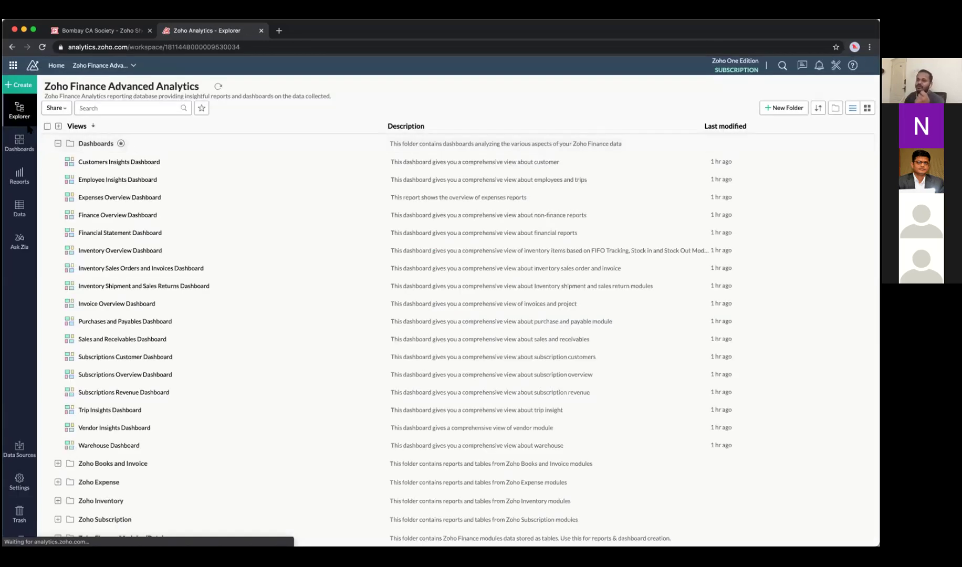
click(54, 143)
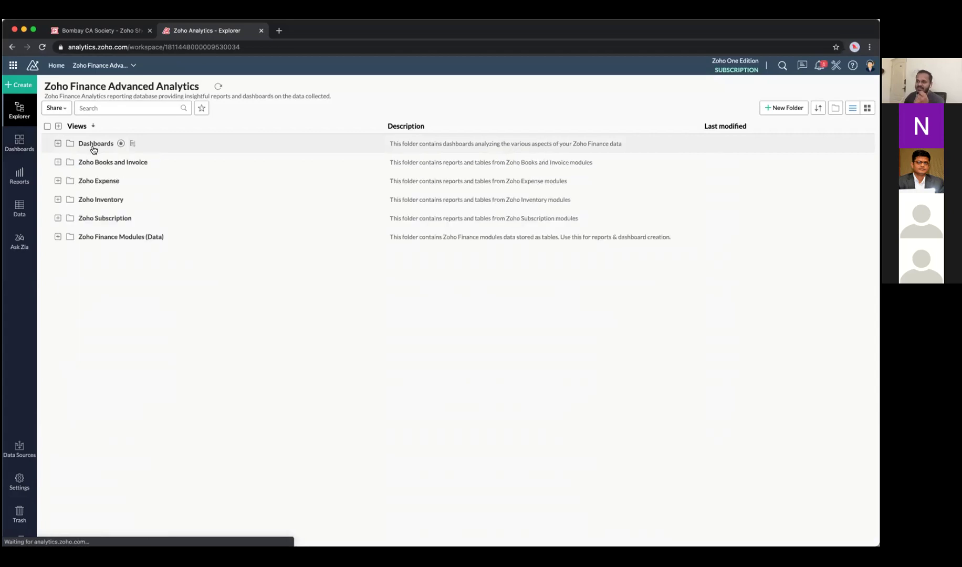
click(59, 145)
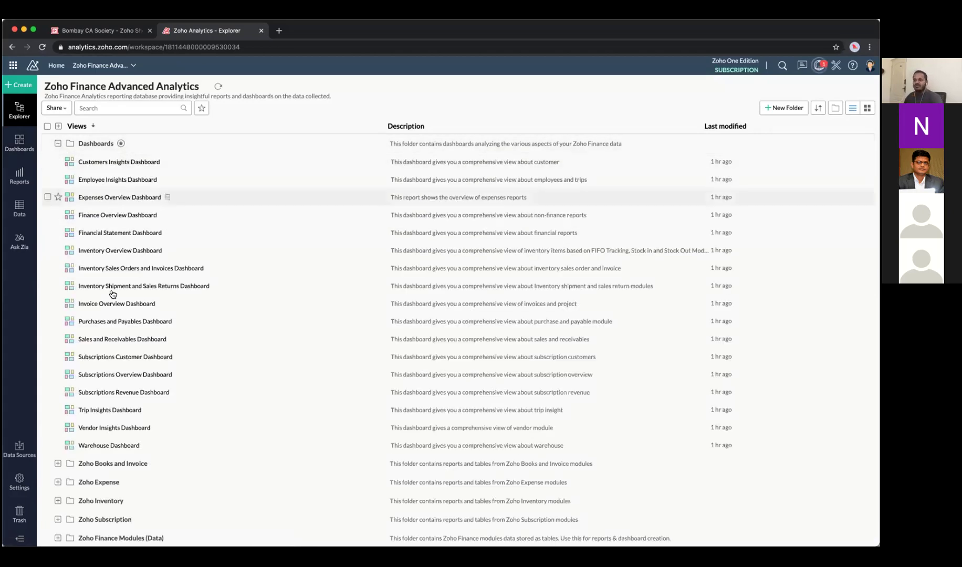
click(56, 65)
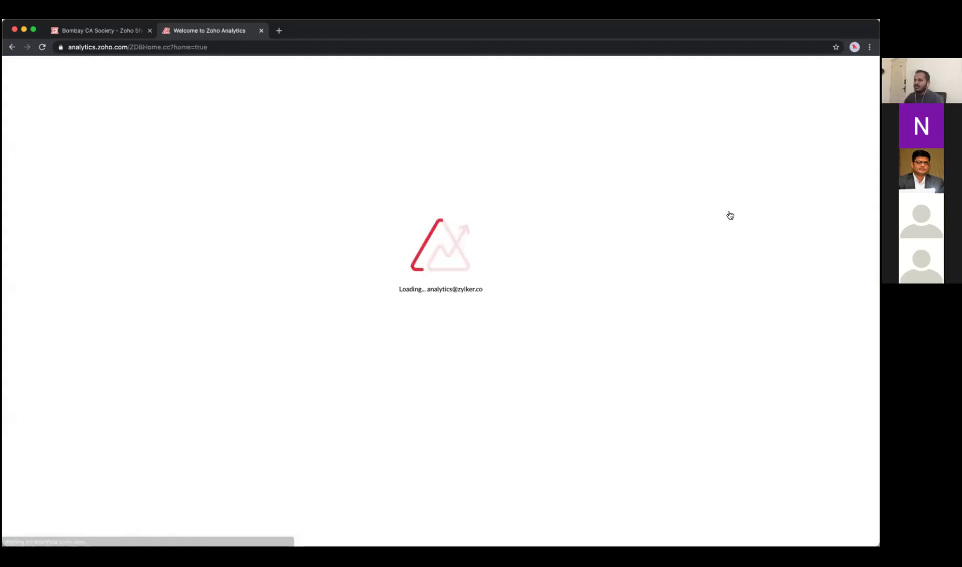
click(768, 86)
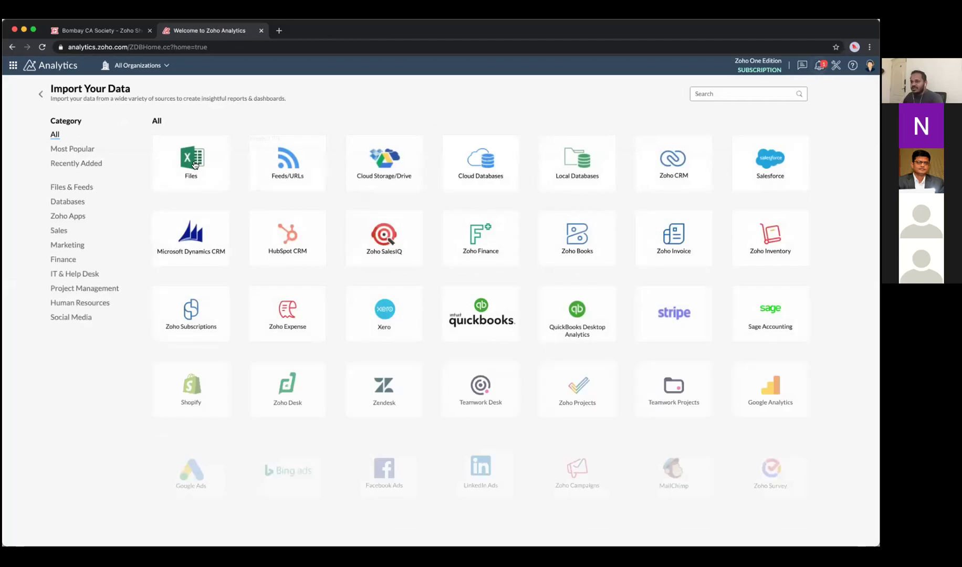
Start a file import and name the workspace 'Demo Workspace - Zoho'.
click(191, 160)
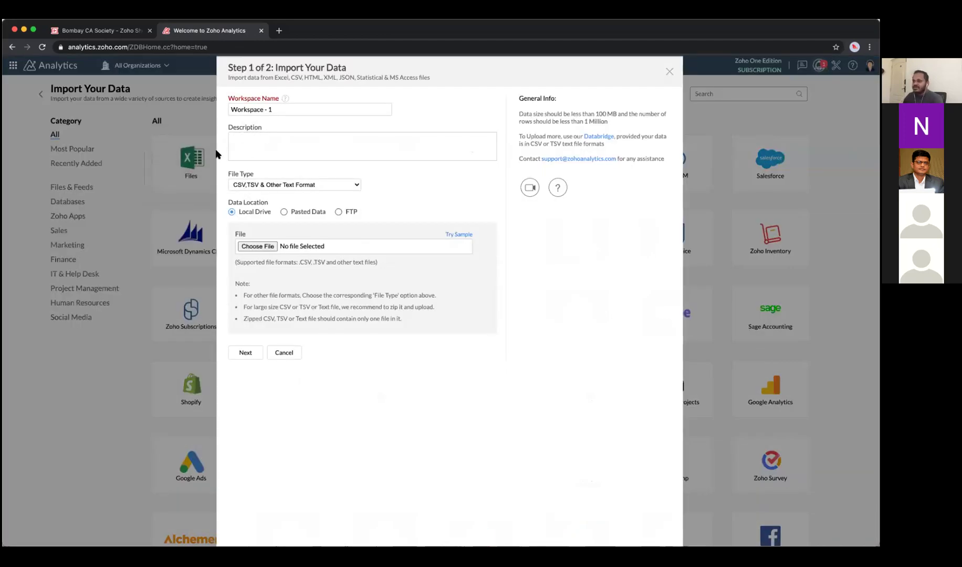
click(283, 352)
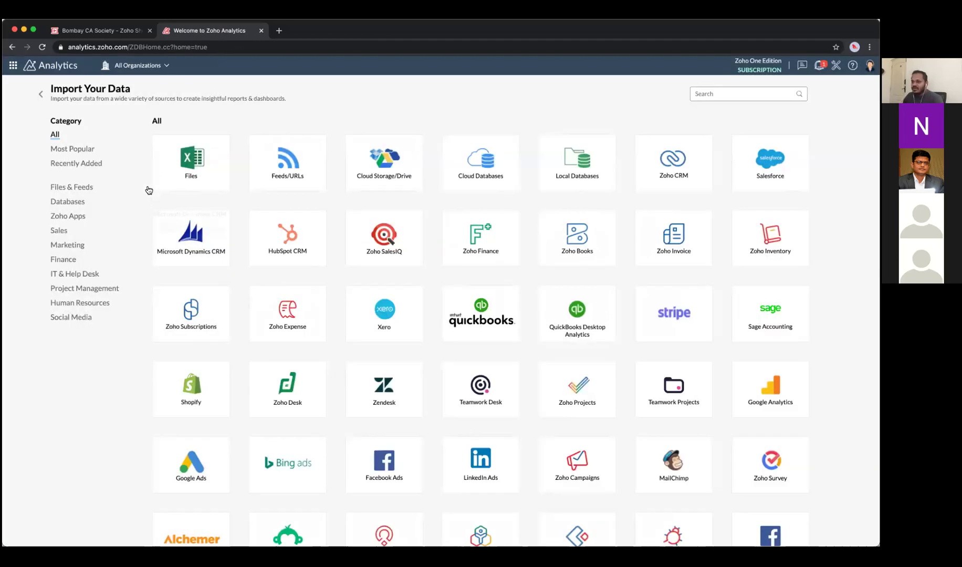
click(193, 159)
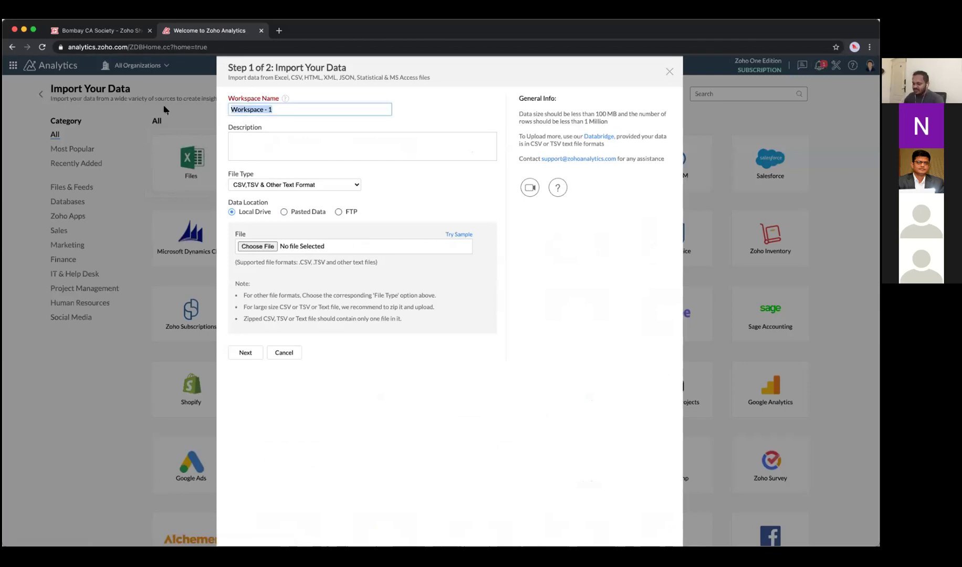
text(Demo Workpsace)
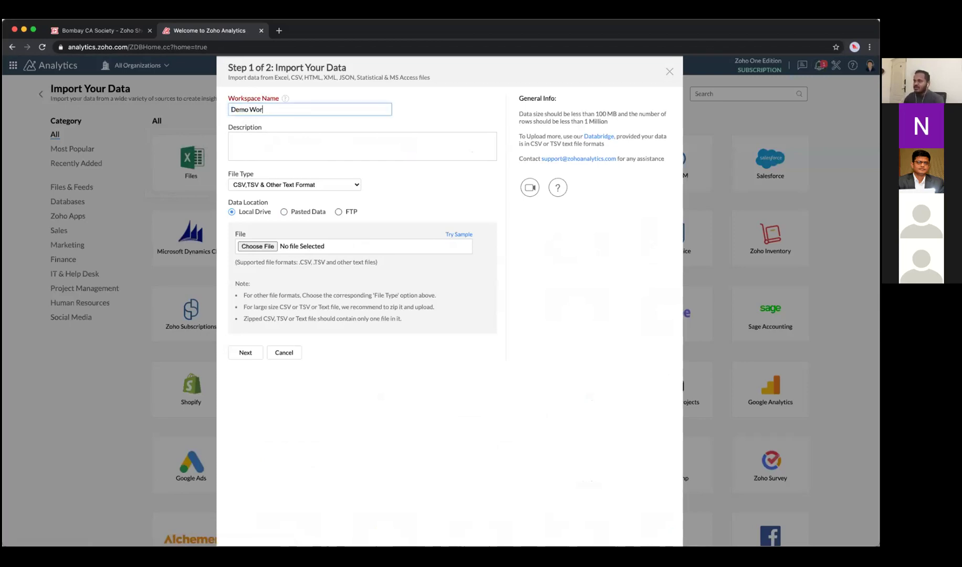
key(BackSpace)
key(BackSpace)
key(BackSpace)
key(BackSpace)
key(BackSpace)
key(BackSpace)
text(space - Zoho)
Choose the Sales Data sample file and continue to the second import step.
click(459, 235)
click(420, 335)
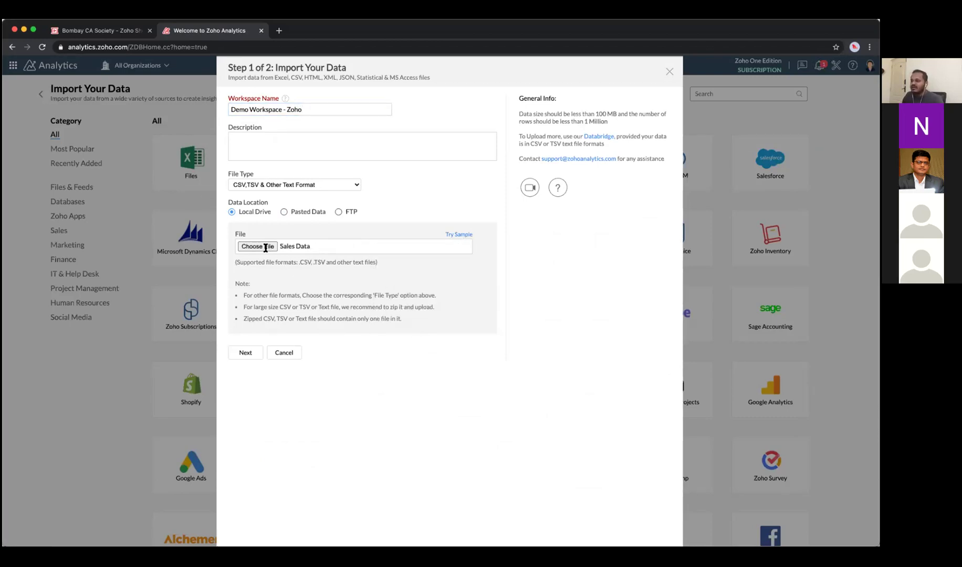
click(245, 353)
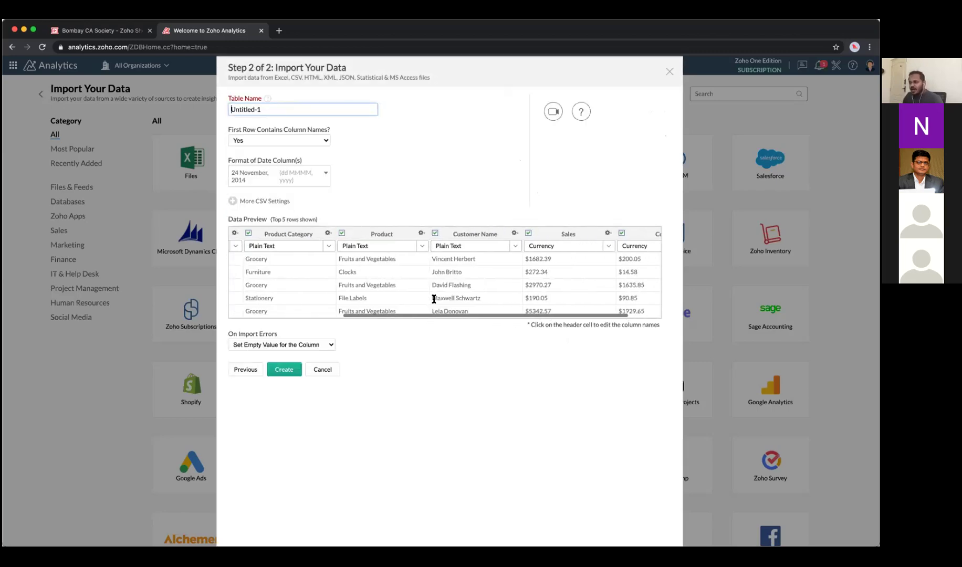
Scroll the data preview and clear the default 'Untitled-1' table name.
scroll(434, 299, left, 5)
scroll(434, 299, right, 5)
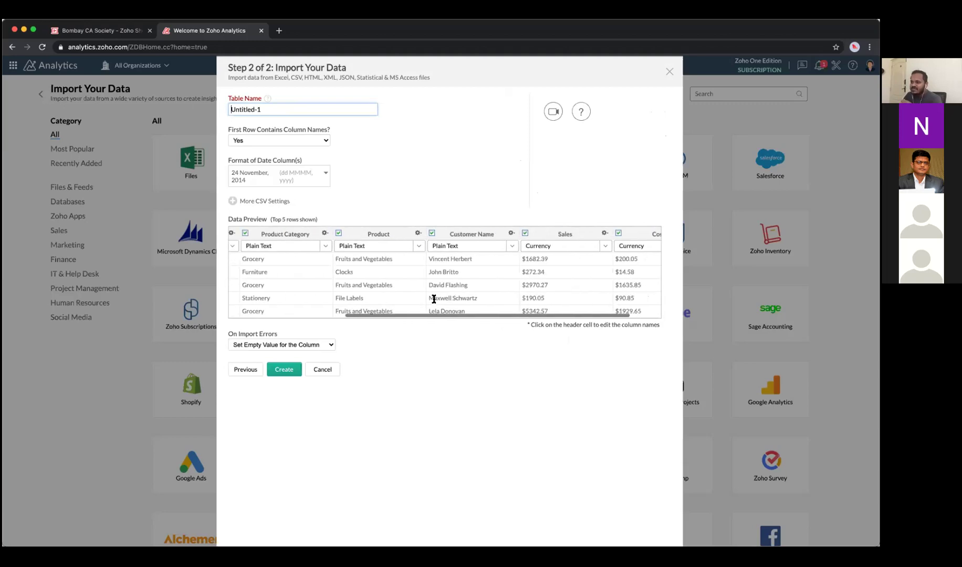
scroll(434, 299, left, 5)
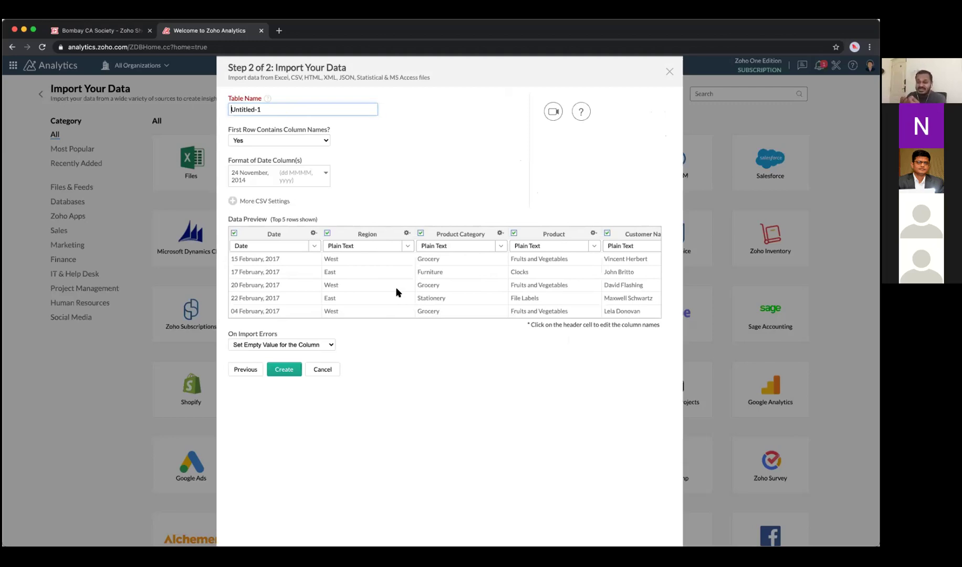
scroll(396, 293, right, 5)
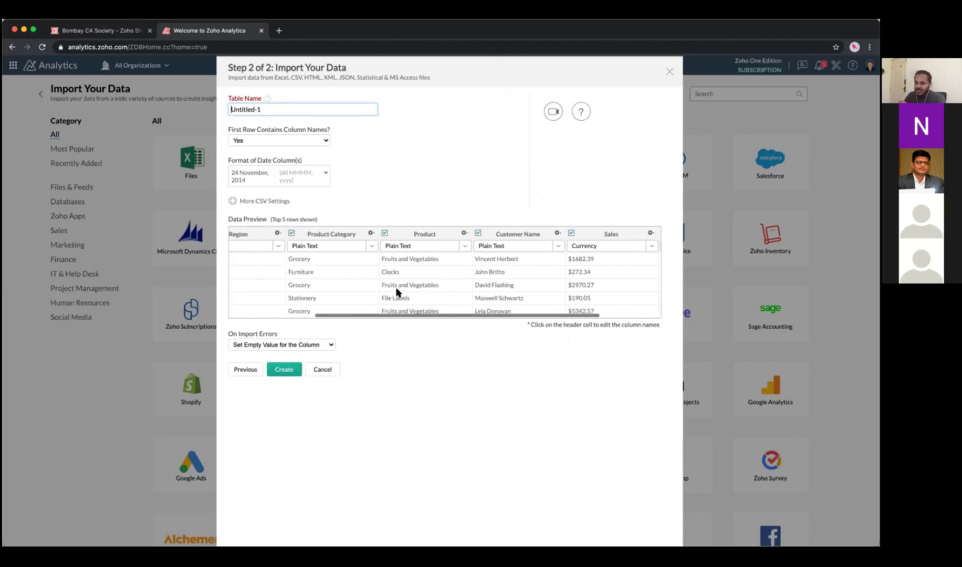
scroll(396, 292, left, 5)
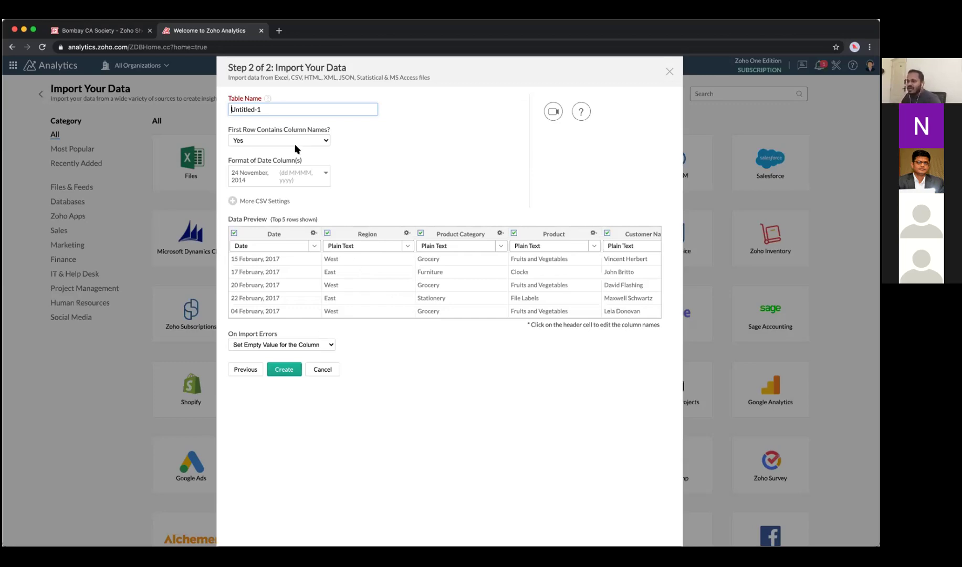
scroll(304, 284, right, 5)
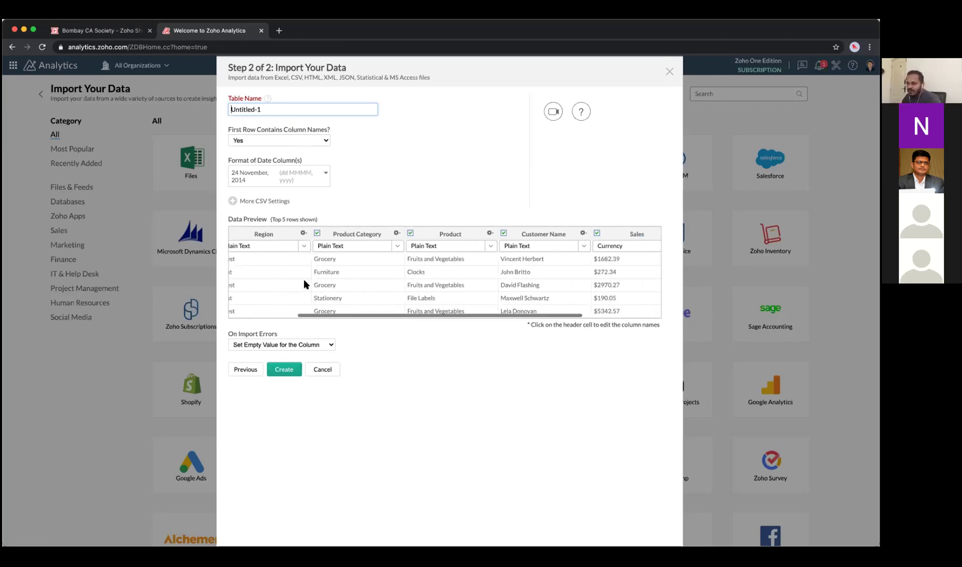
scroll(303, 284, left, 5)
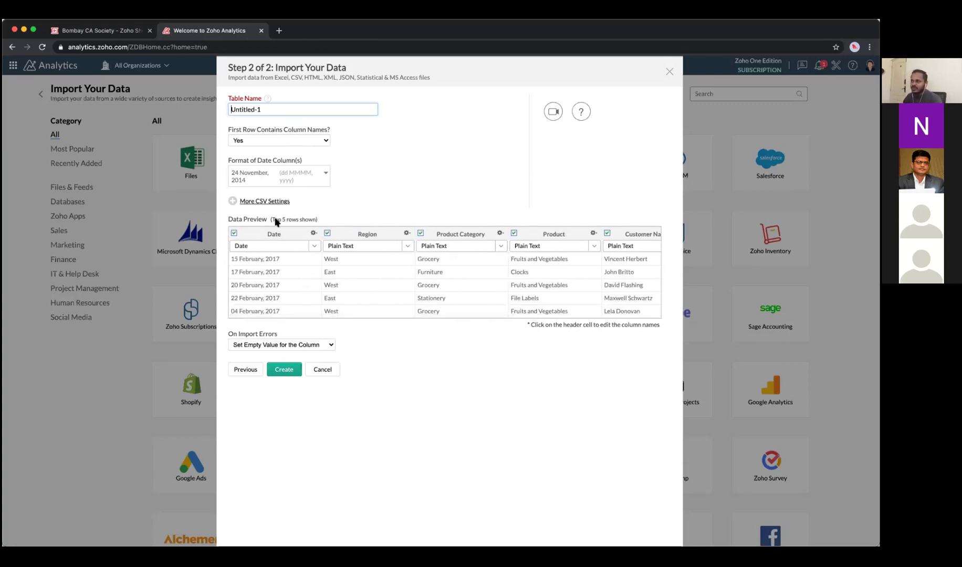
drag(252, 111, 202, 109)
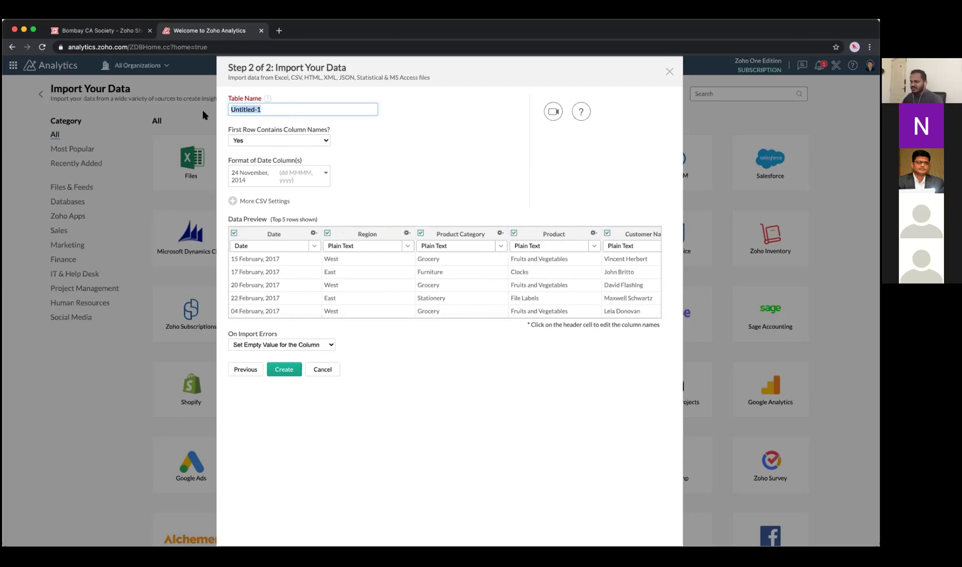
key(BackSpace)
Name the imported table 'Sales'.
text(Sales)
click(413, 124)
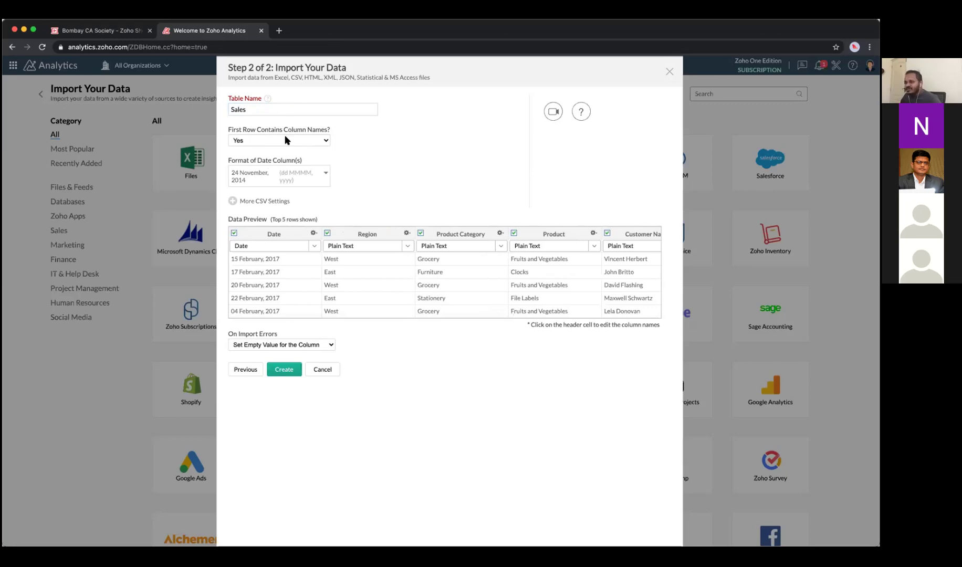
scroll(280, 257, right, 5)
scroll(280, 263, left, 5)
scroll(279, 263, up, 3)
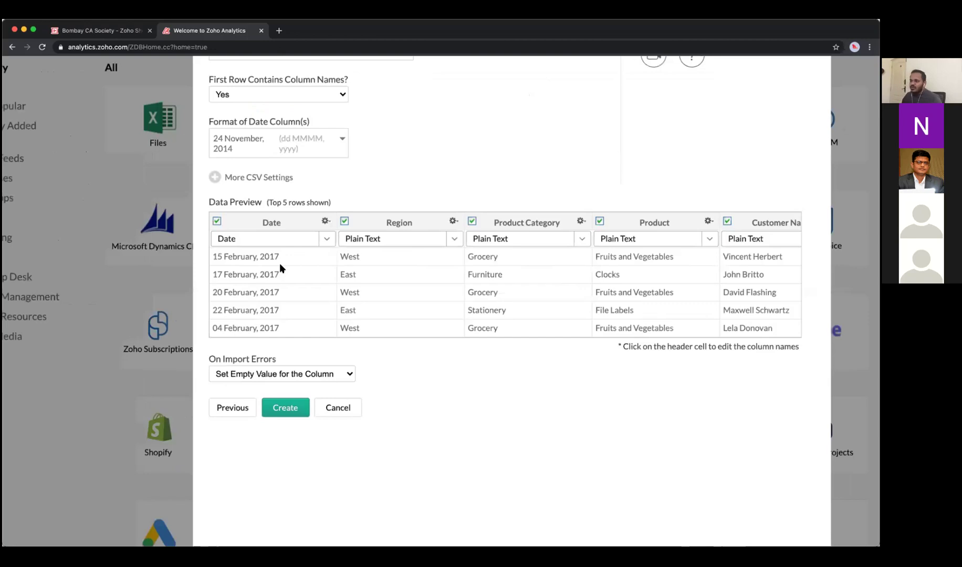
scroll(280, 263, up, 2)
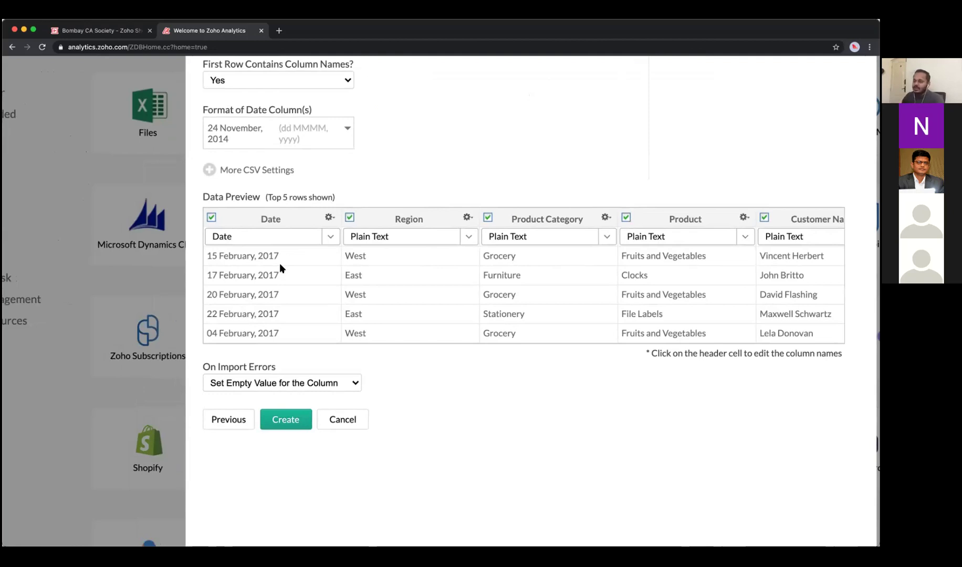
Review the Date column's data types, grouped into Text, Numeric and Geo Location.
click(331, 236)
click(455, 400)
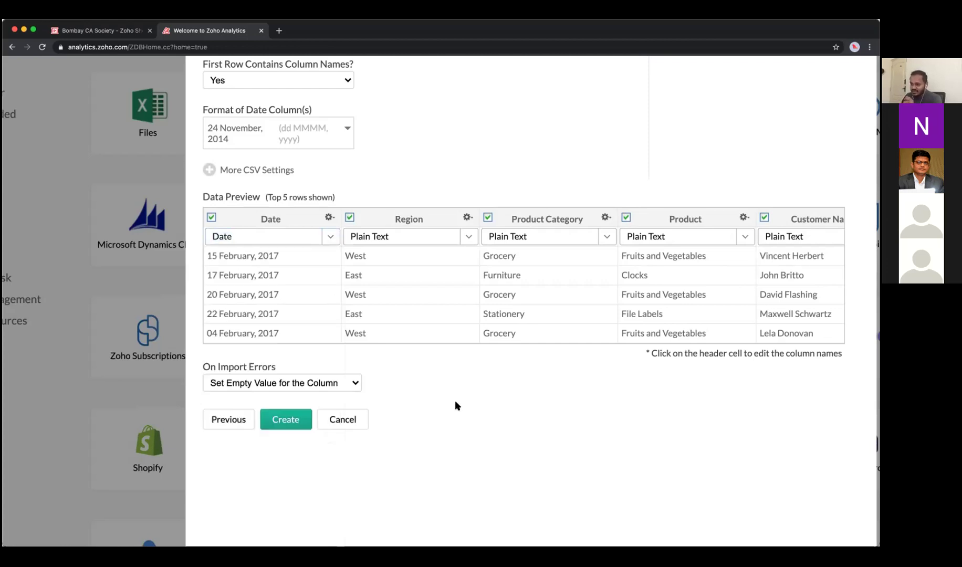
scroll(442, 327, down, 1)
scroll(443, 327, down, 3)
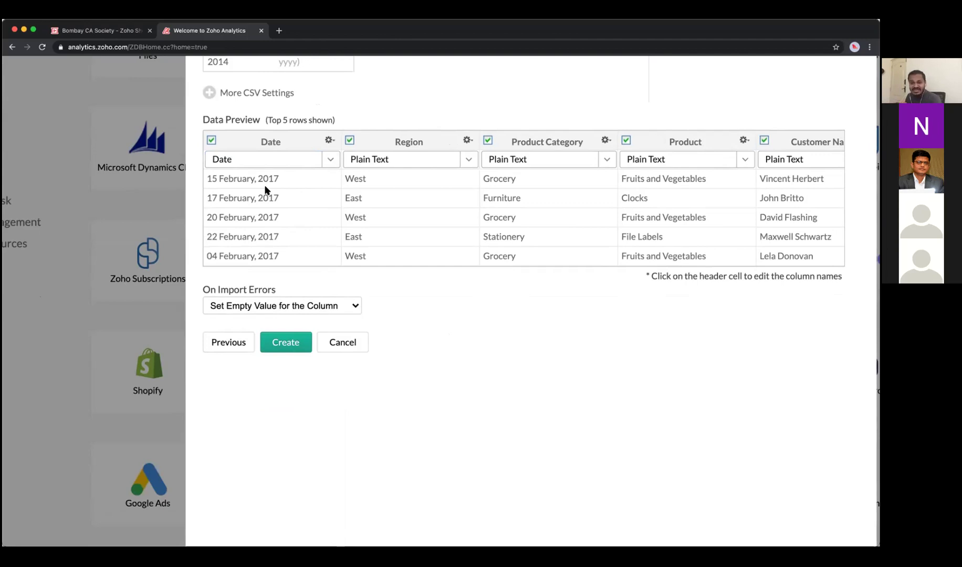
click(330, 158)
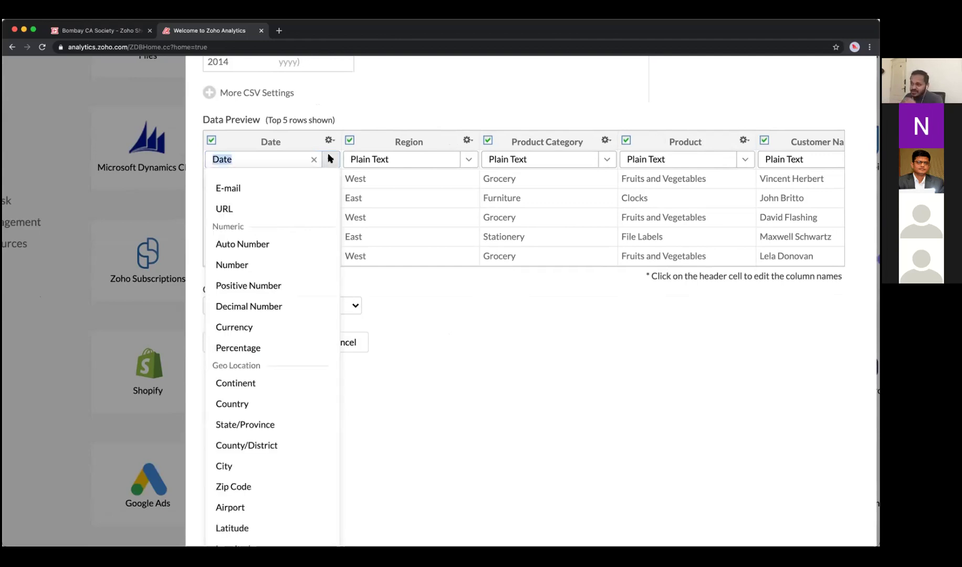
click(467, 356)
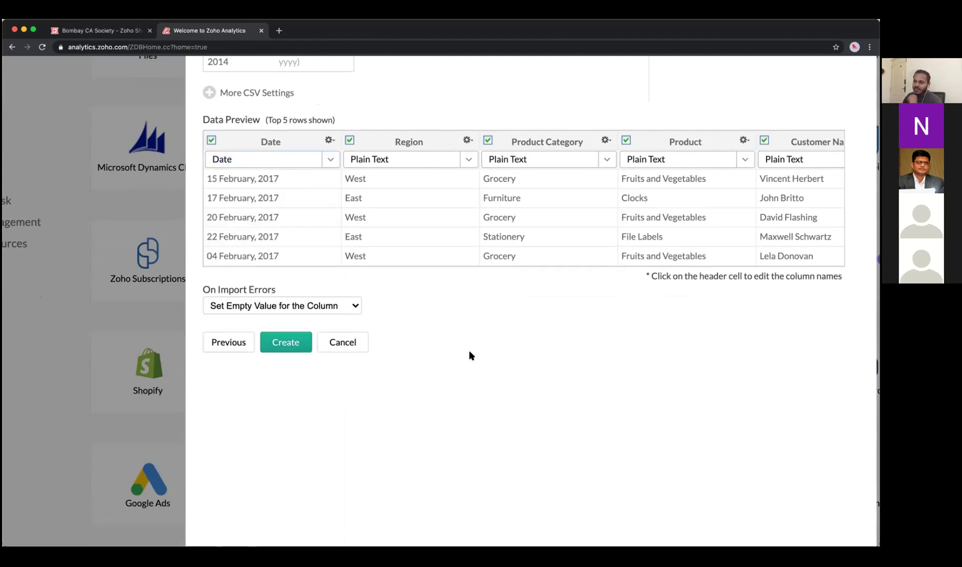
click(328, 160)
scroll(296, 310, down, 1)
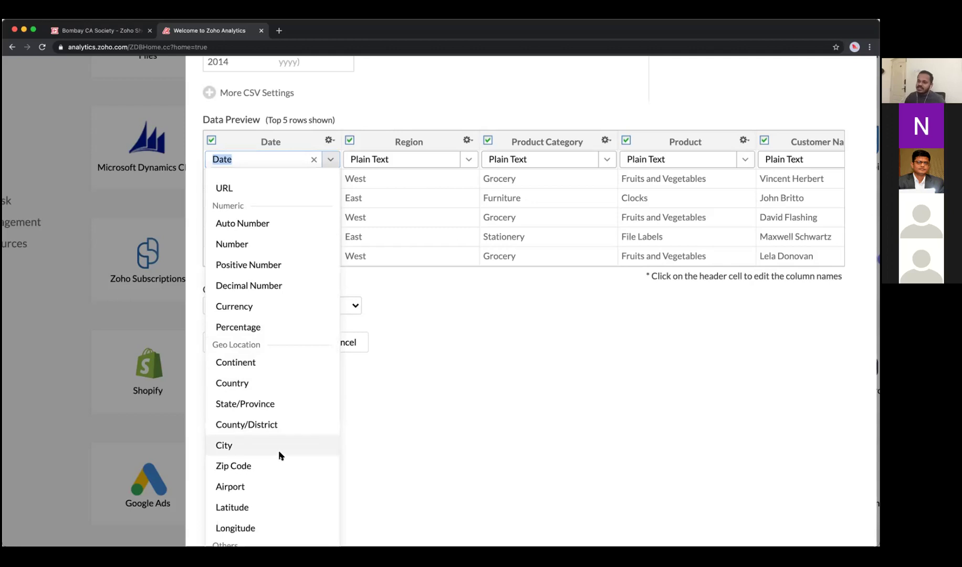
scroll(291, 376, up, 3)
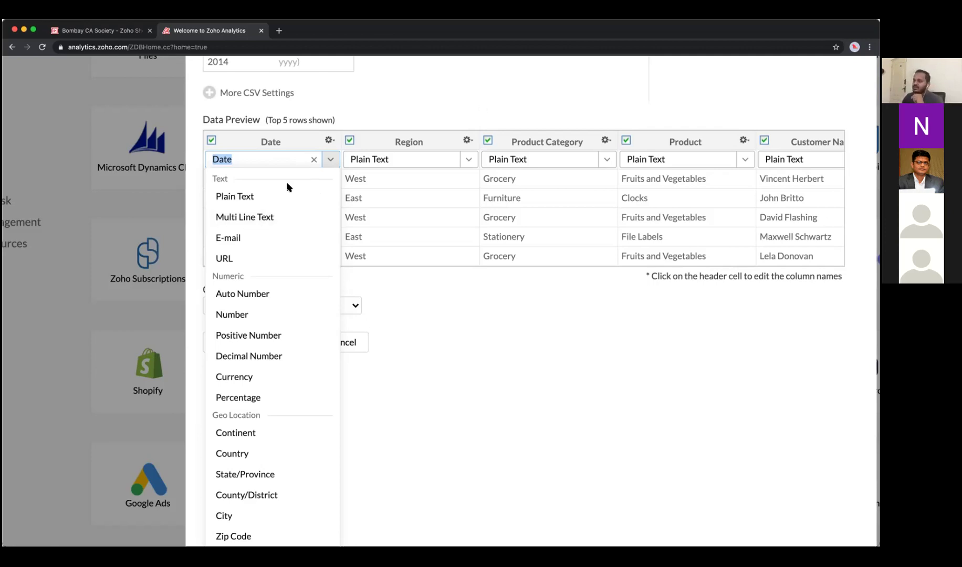
scroll(287, 187, down, 1)
Close the type list and check the Date column's format choices without changing them.
click(464, 347)
scroll(604, 223, right, 3)
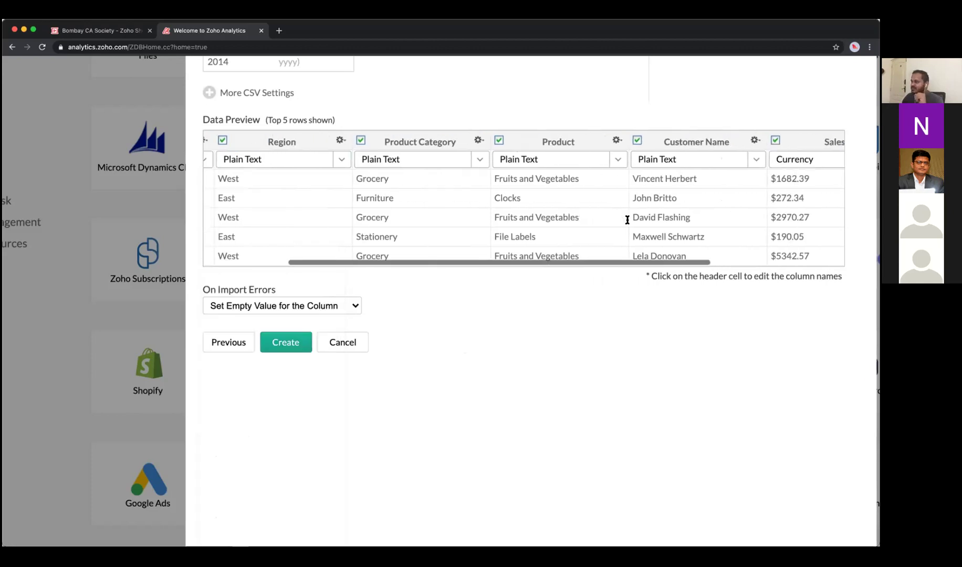
scroll(627, 220, right, 8)
scroll(492, 263, left, 2)
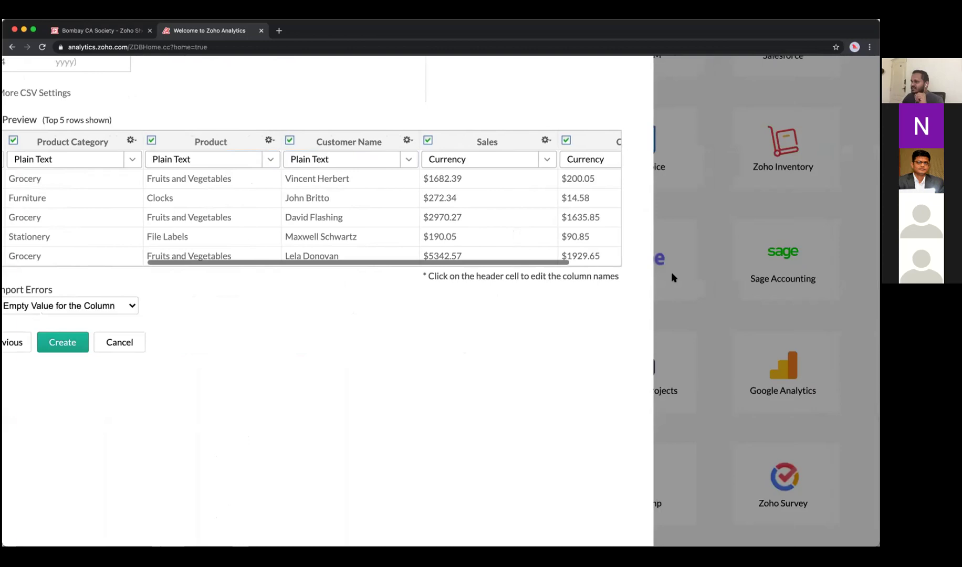
scroll(620, 226, left, 2)
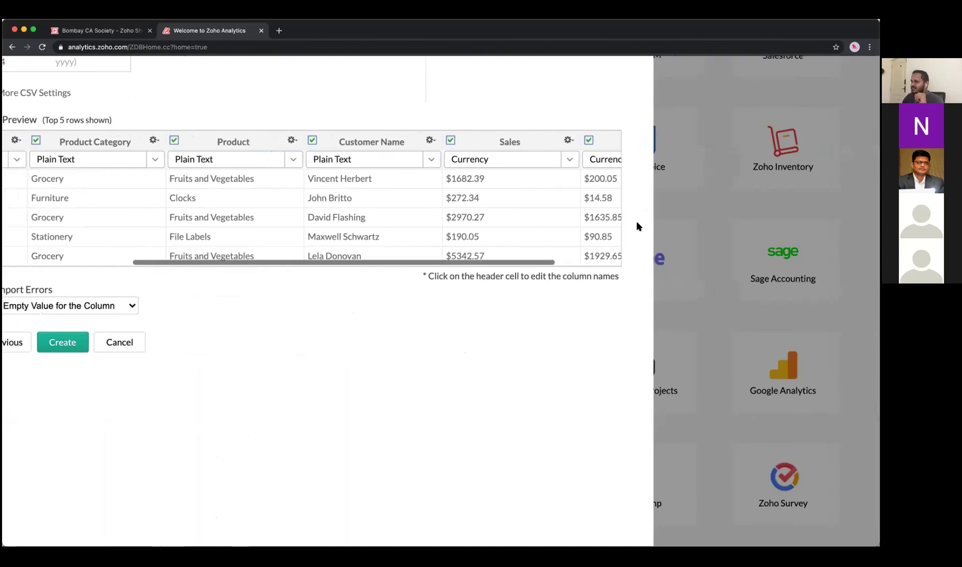
scroll(520, 231, left, 5)
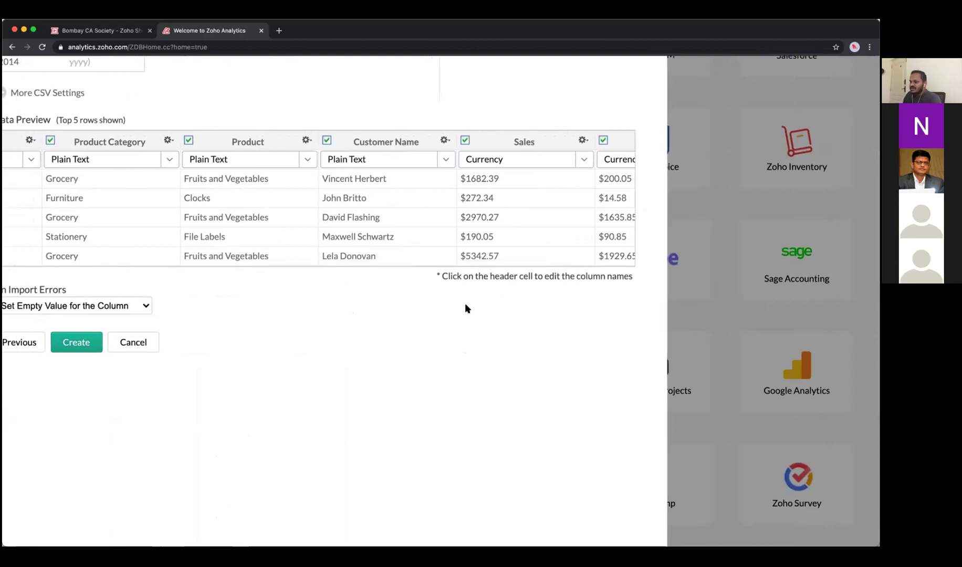
scroll(392, 297, left, 5)
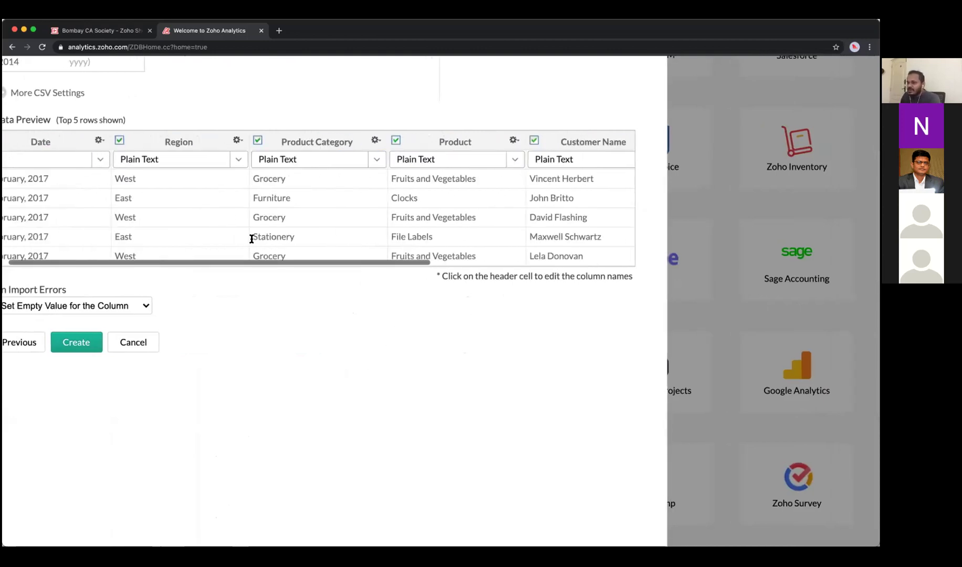
scroll(267, 199, down, 5)
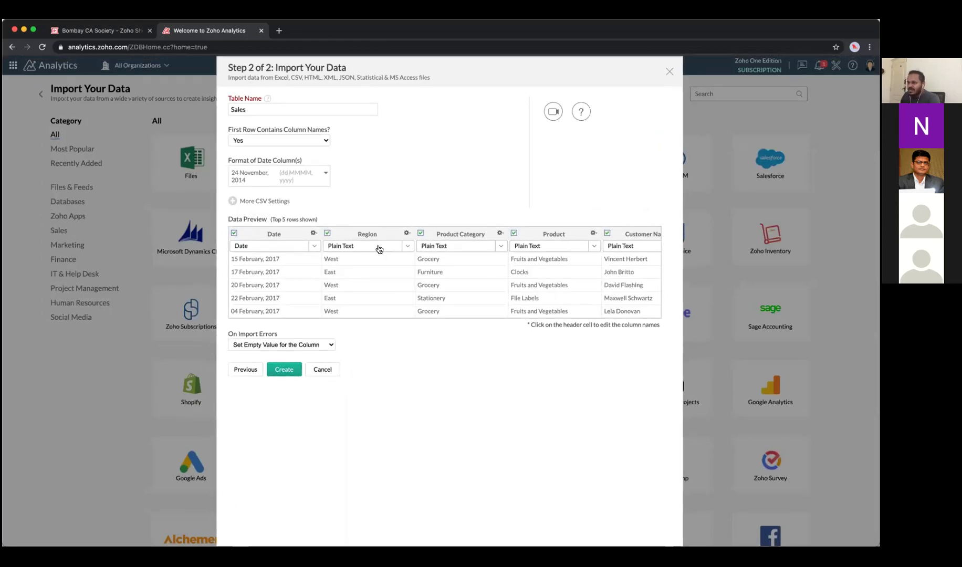
click(302, 177)
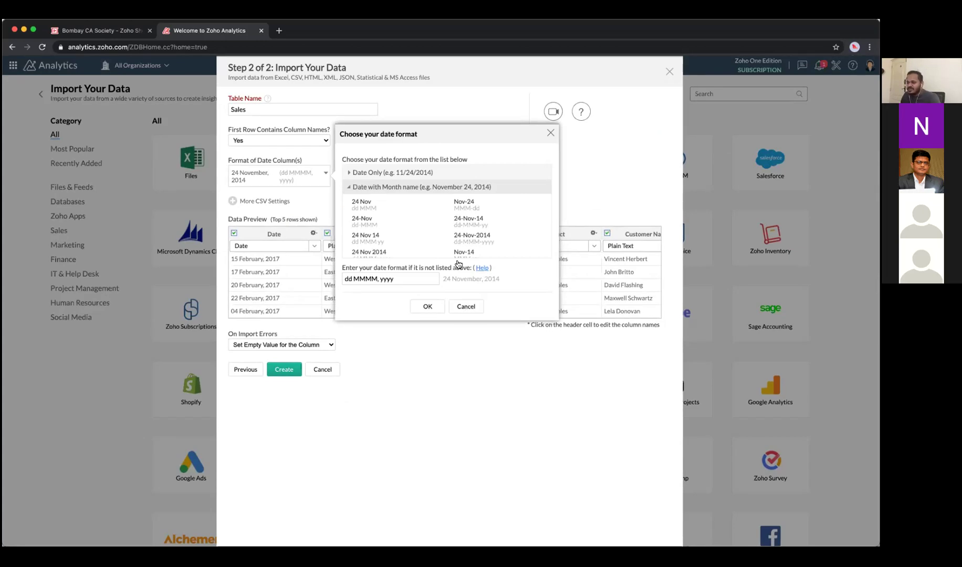
click(466, 307)
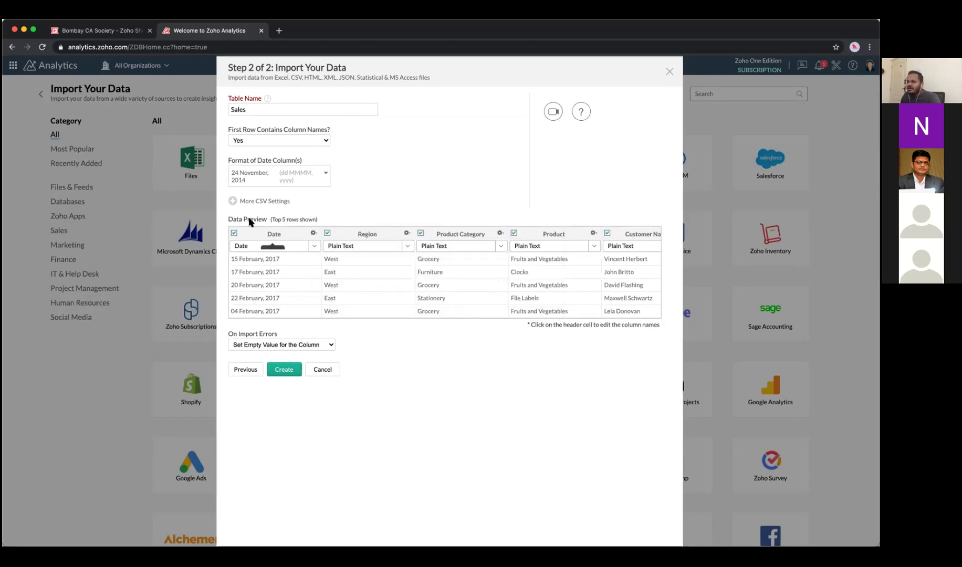
Show More CSV Settings: comma delimiter, double-quote qualifier, no thousand separator, dot decimal.
click(263, 200)
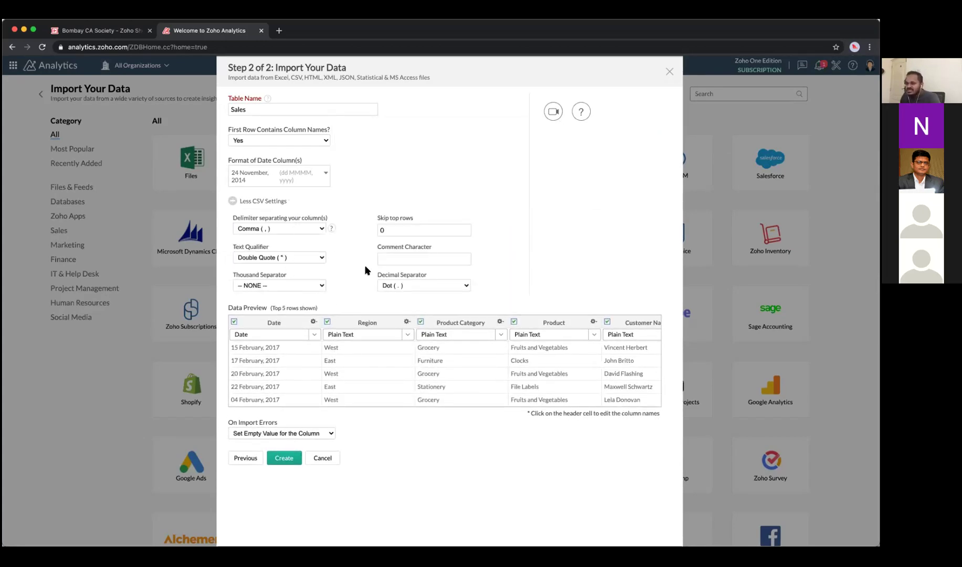
click(266, 201)
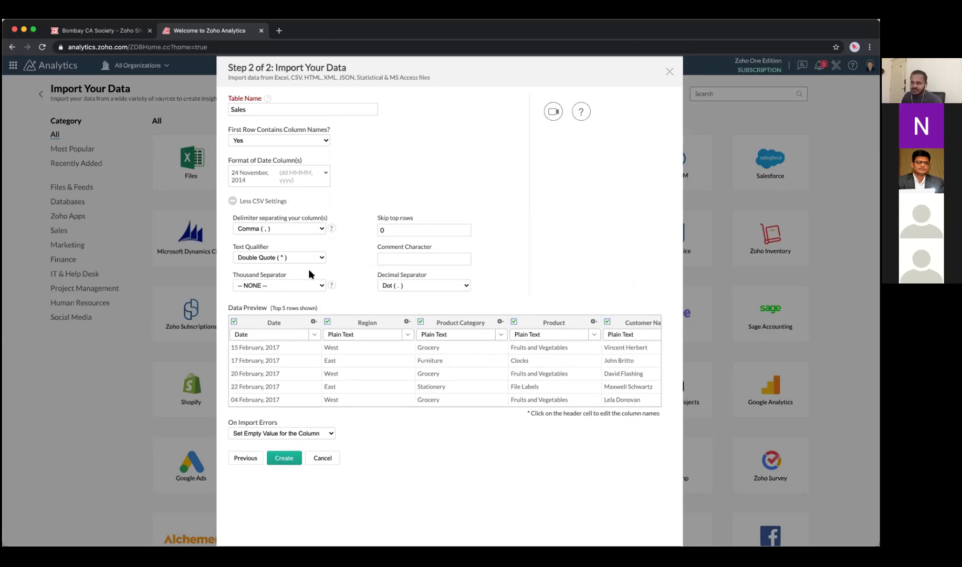
click(263, 202)
Create the Sales table (755 rows, 7 columns) and open Demo Workspace - Zoho.
click(288, 371)
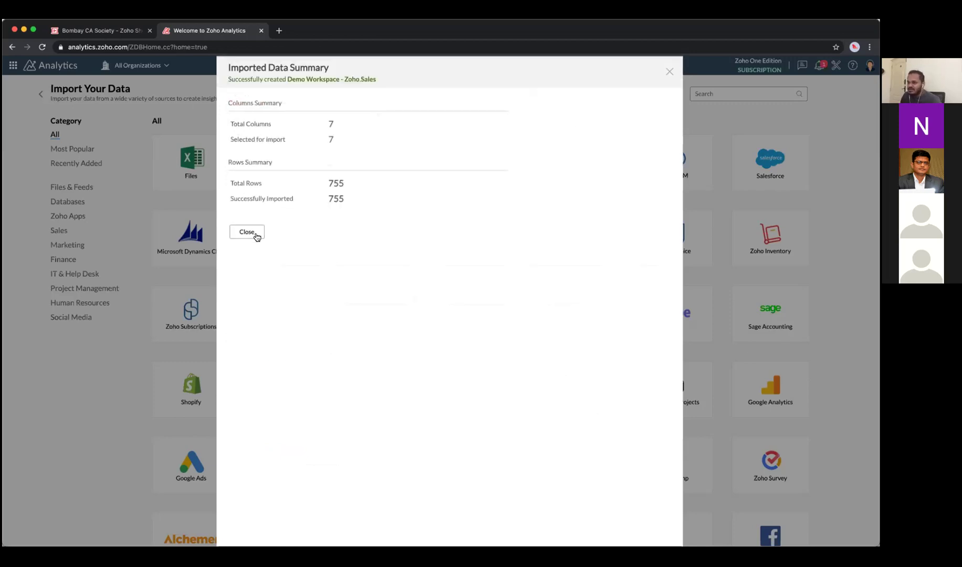
click(246, 232)
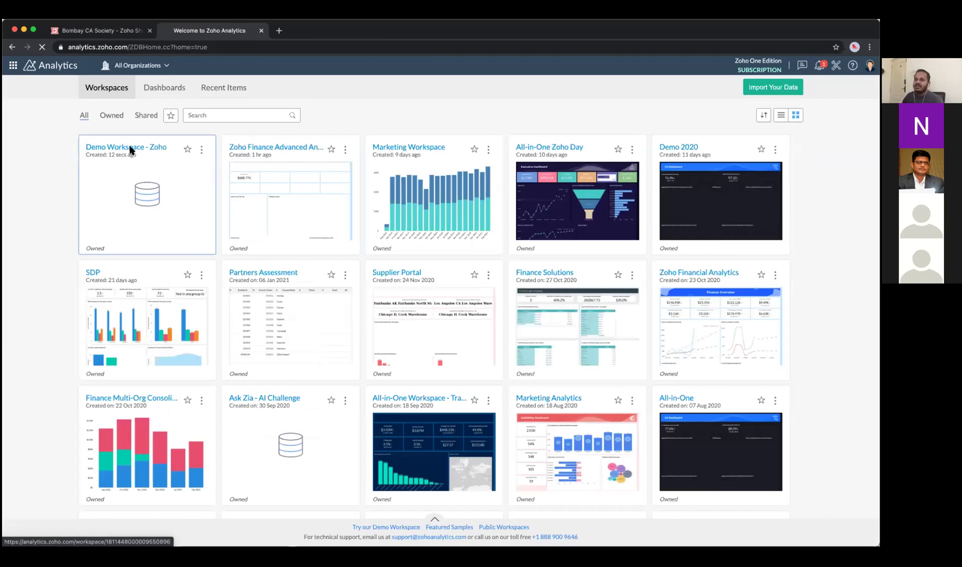
click(131, 151)
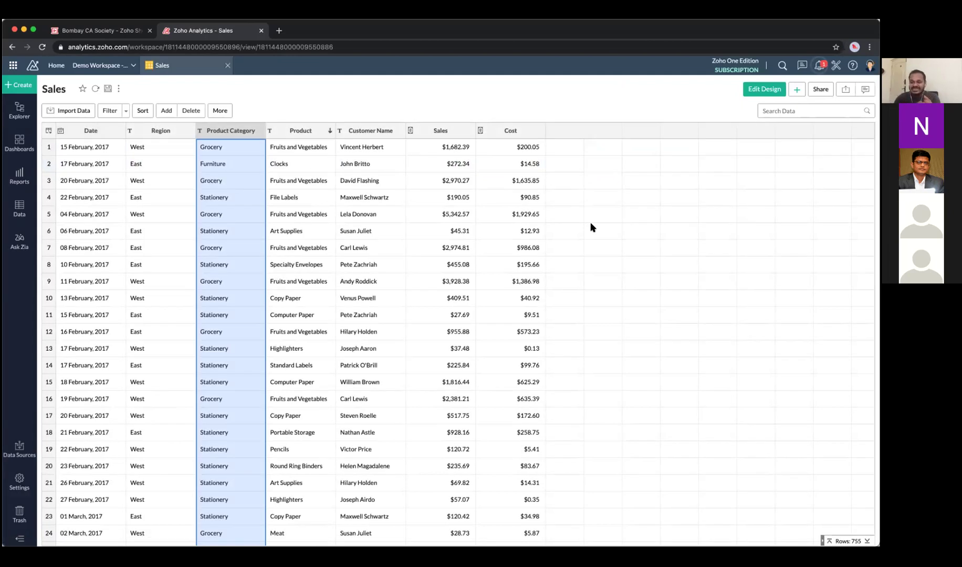
Browse Sales cells: Product, Stationery in row 8, $190.05 sales, $625.29 cost.
key(Right)
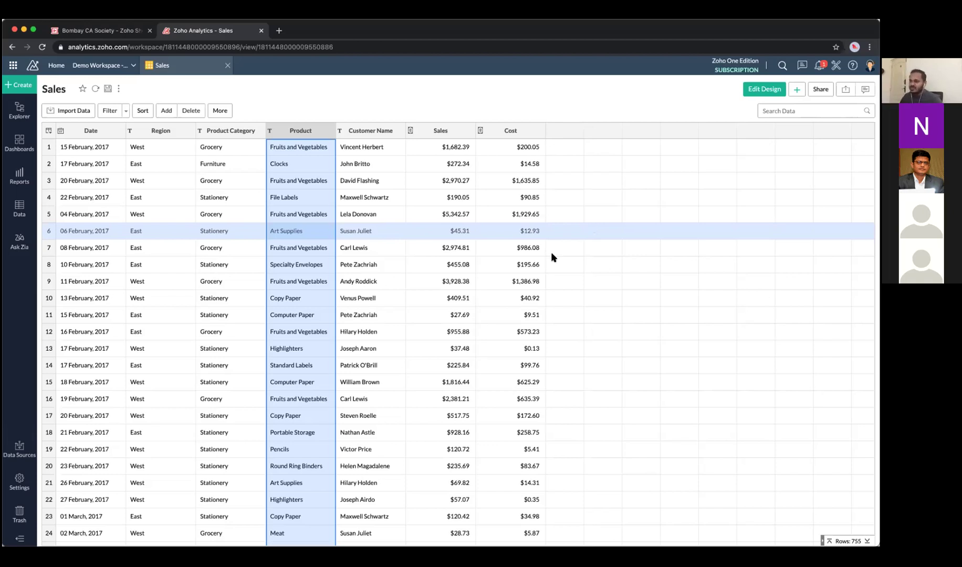
click(231, 265)
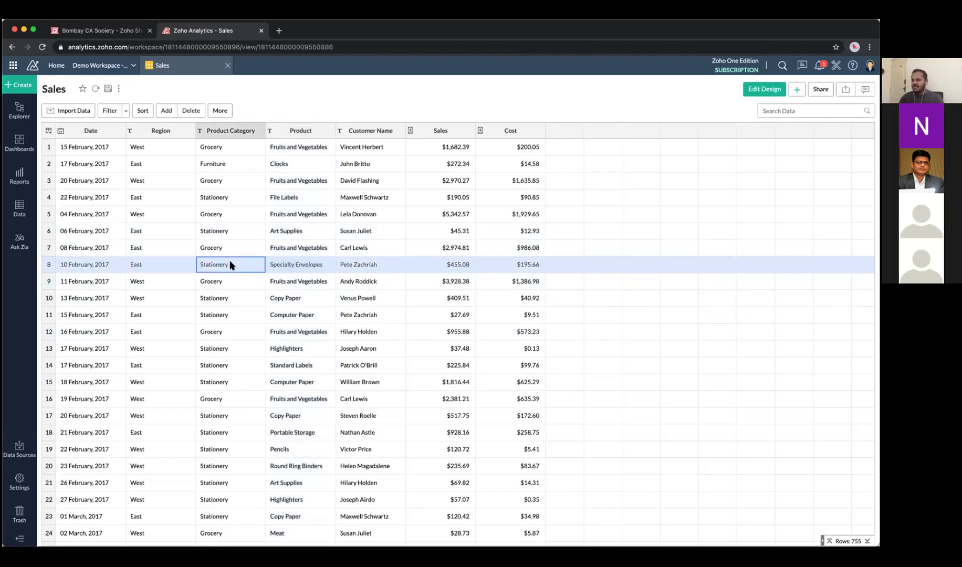
click(407, 196)
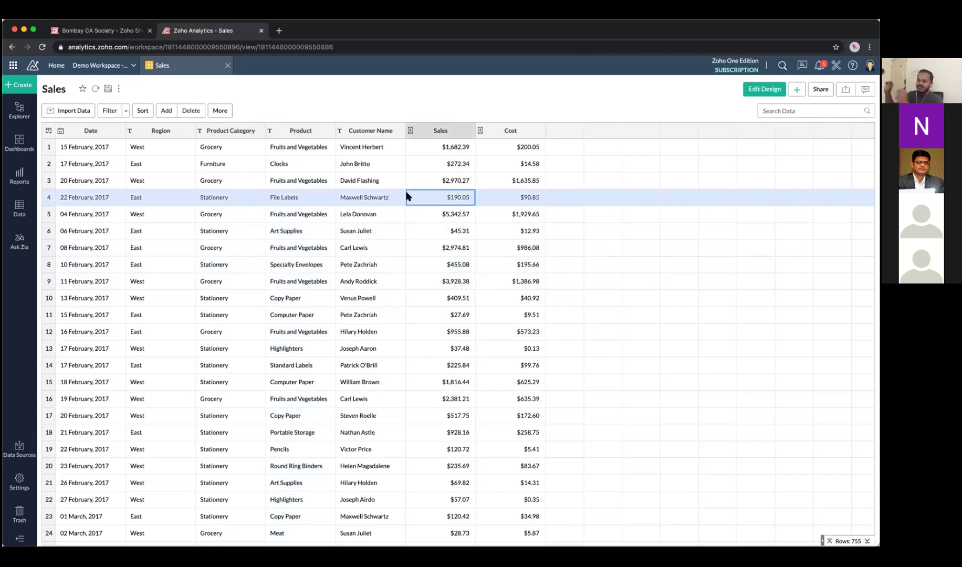
click(492, 374)
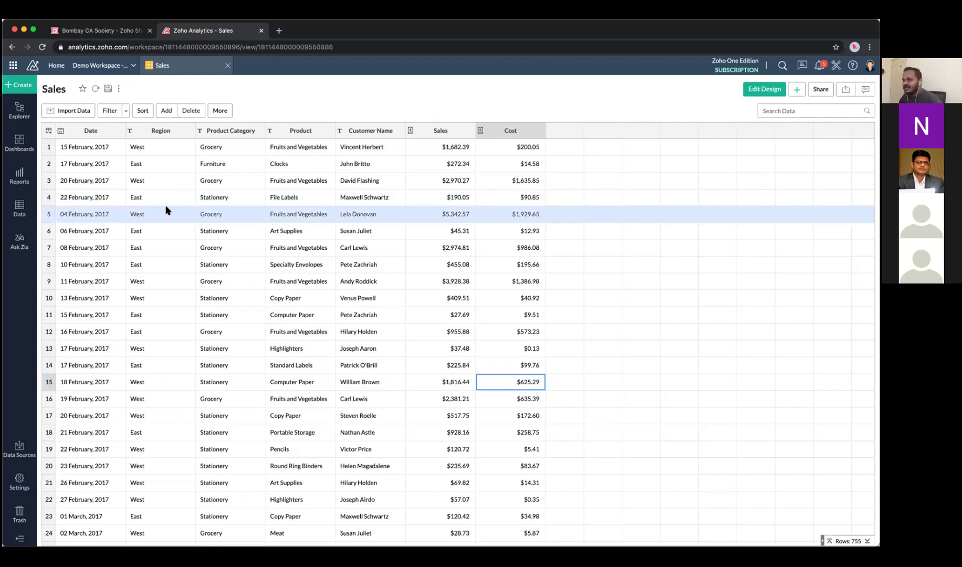
Select the Date, Region, Product Category, Product and Customer Name column headers of Sales.
click(100, 136)
click(54, 144)
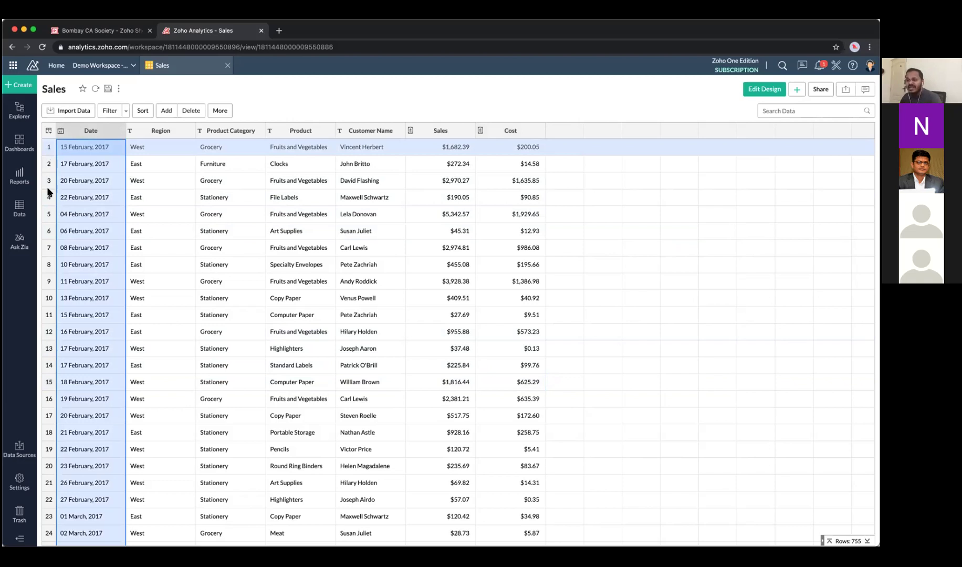
click(150, 131)
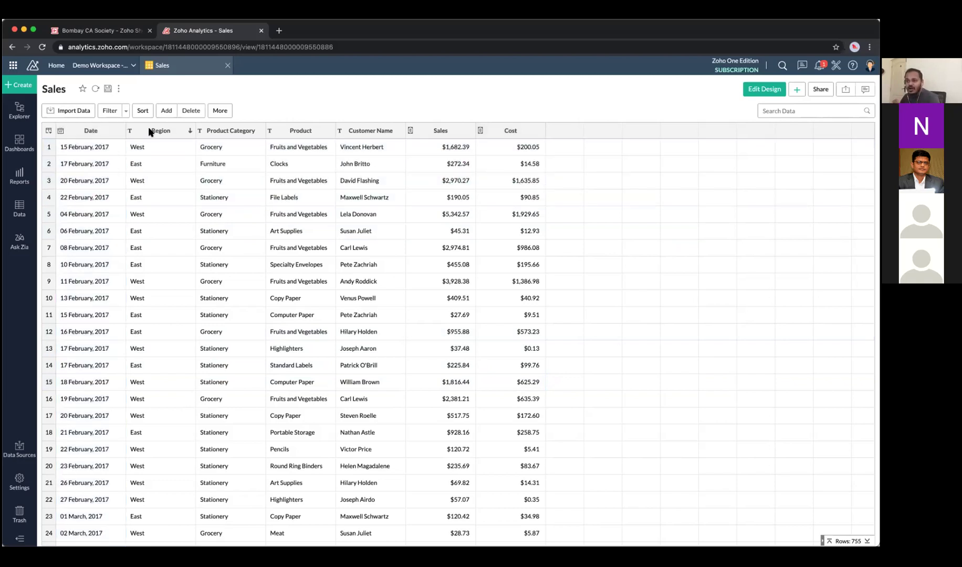
click(226, 131)
click(282, 132)
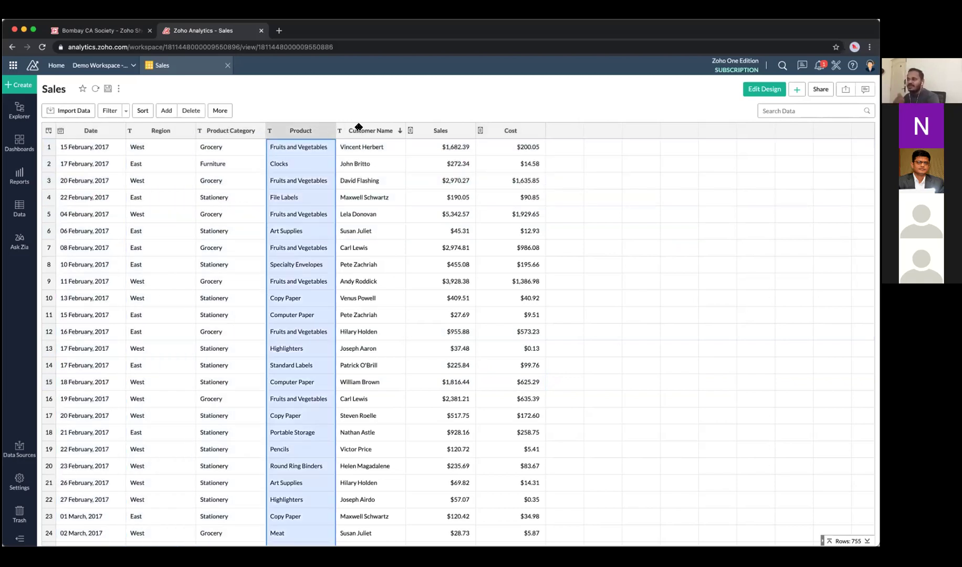
click(360, 129)
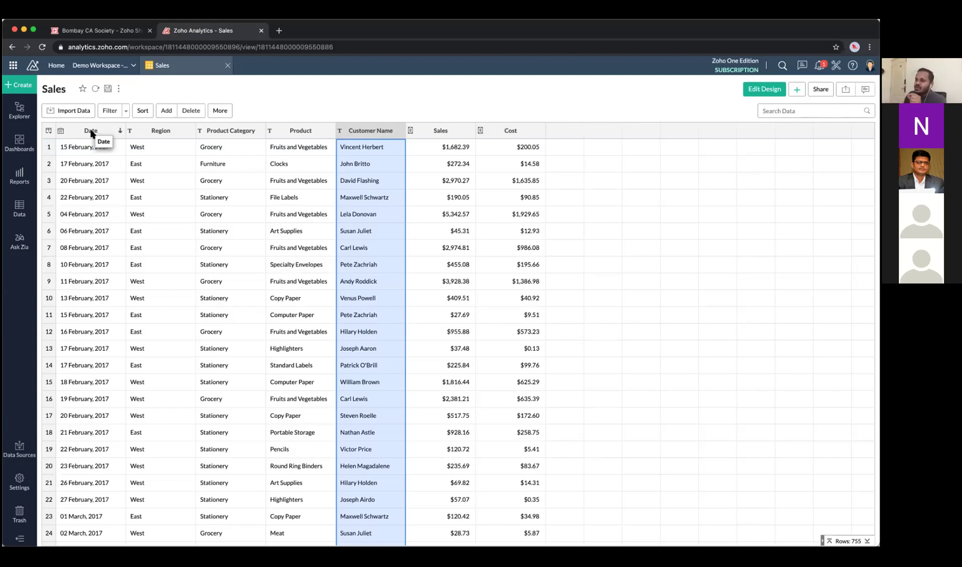
Select the first three records, through 20 February 2017, then bring up the Create New options.
click(41, 143)
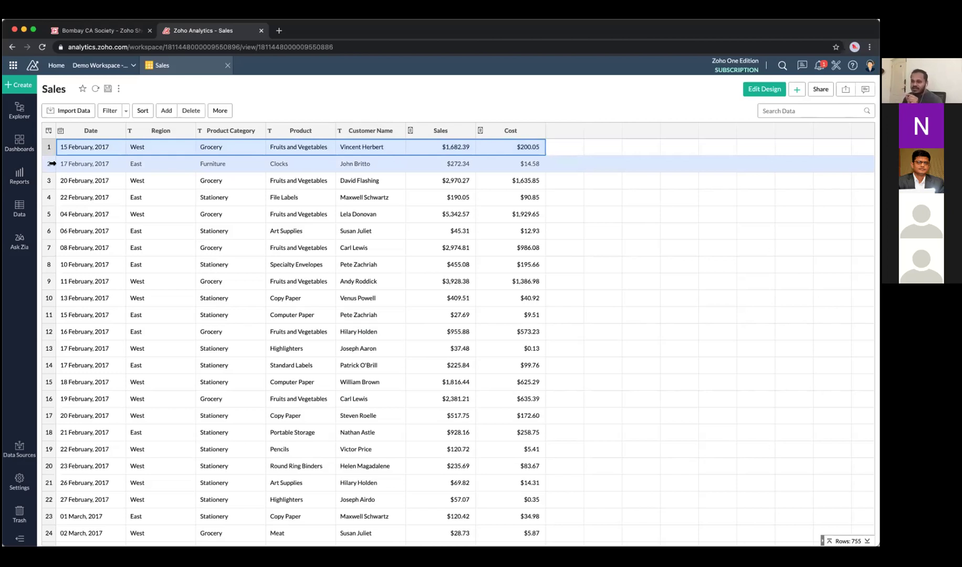
click(50, 164)
click(49, 181)
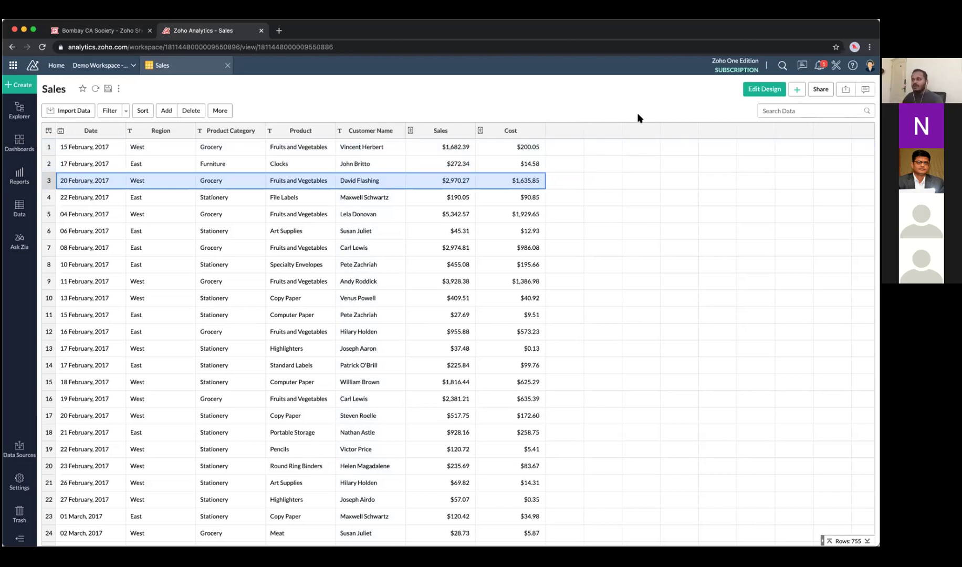
click(797, 92)
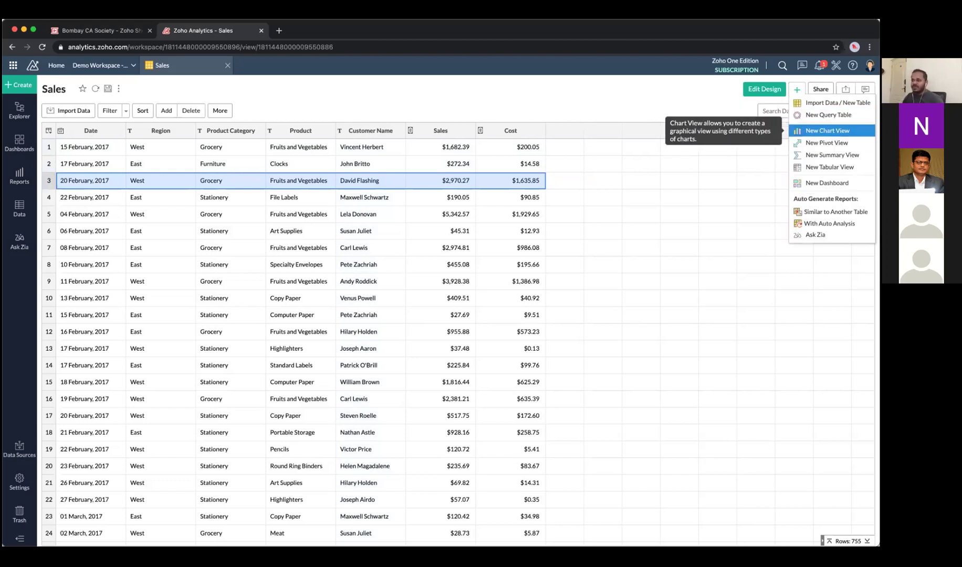
Build an Untitled-1 line chart of summed Sales by Date grouped as Month & Year.
click(808, 133)
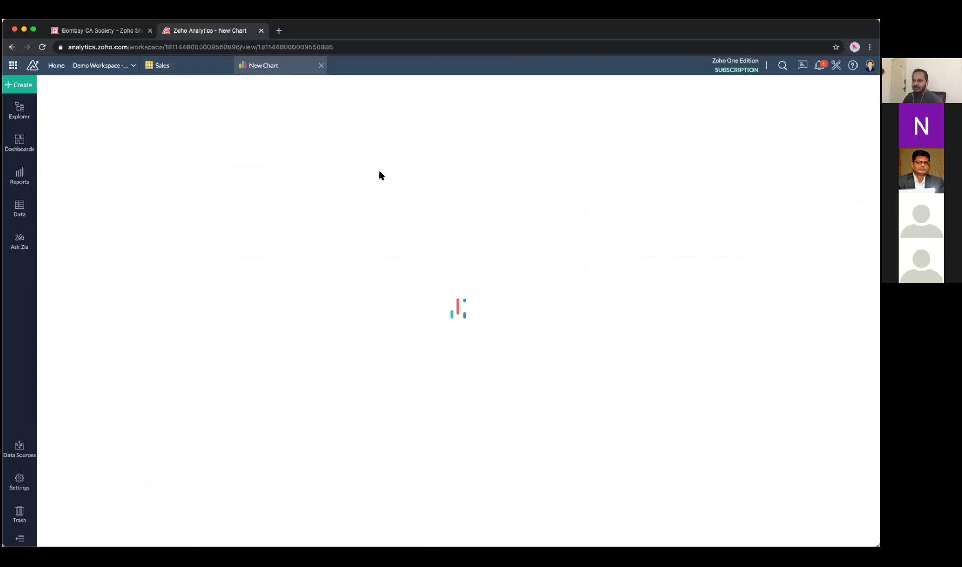
drag(95, 132, 263, 152)
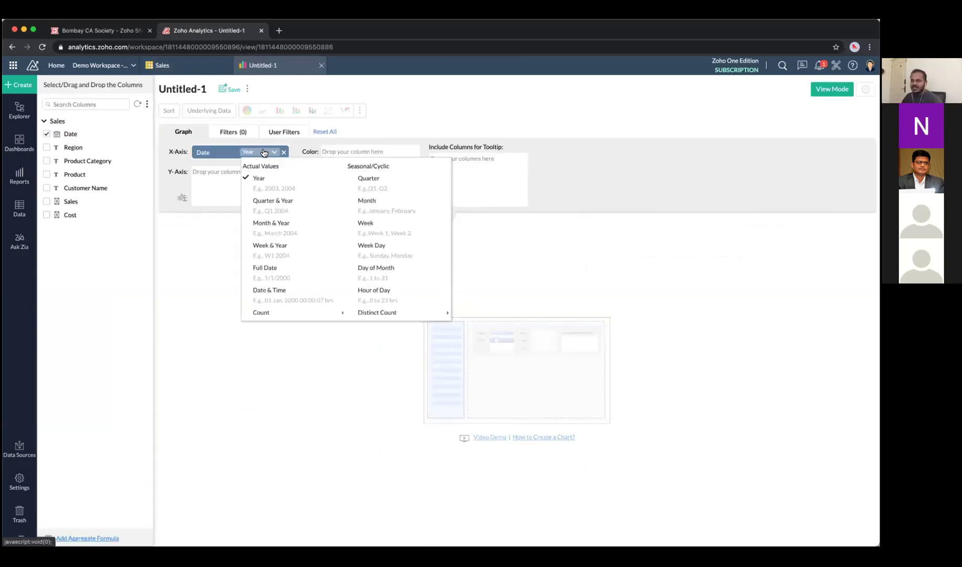
click(276, 223)
drag(102, 201, 247, 176)
click(371, 214)
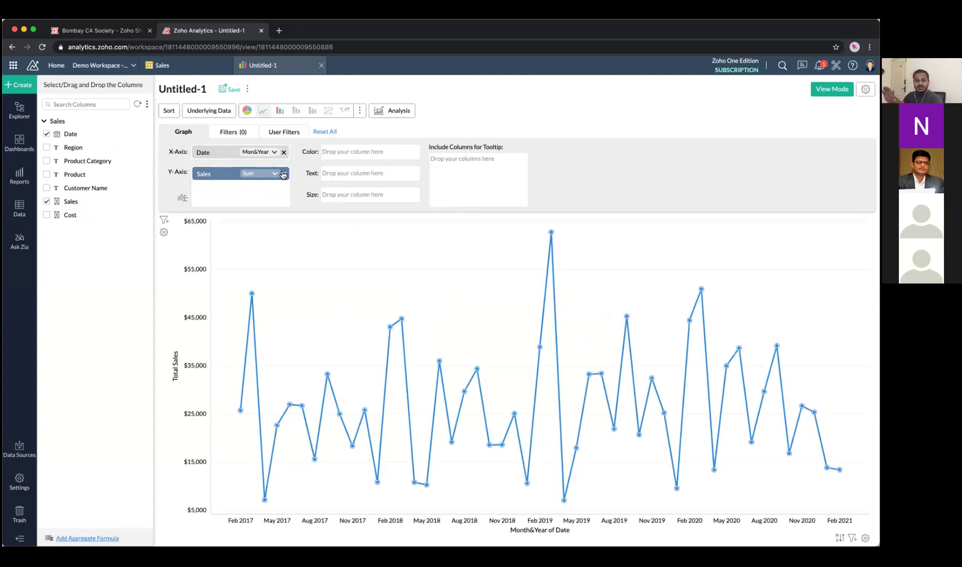
click(195, 69)
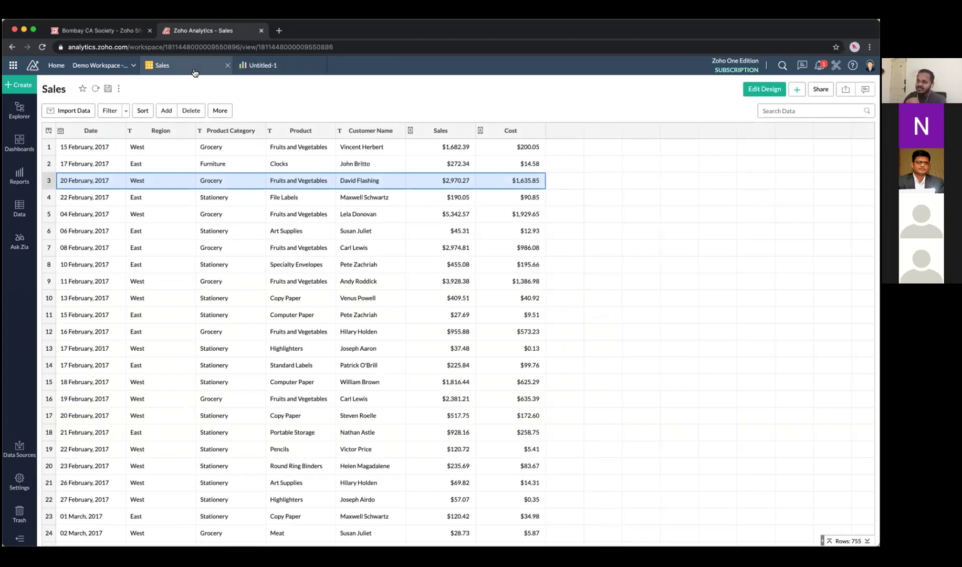
click(283, 67)
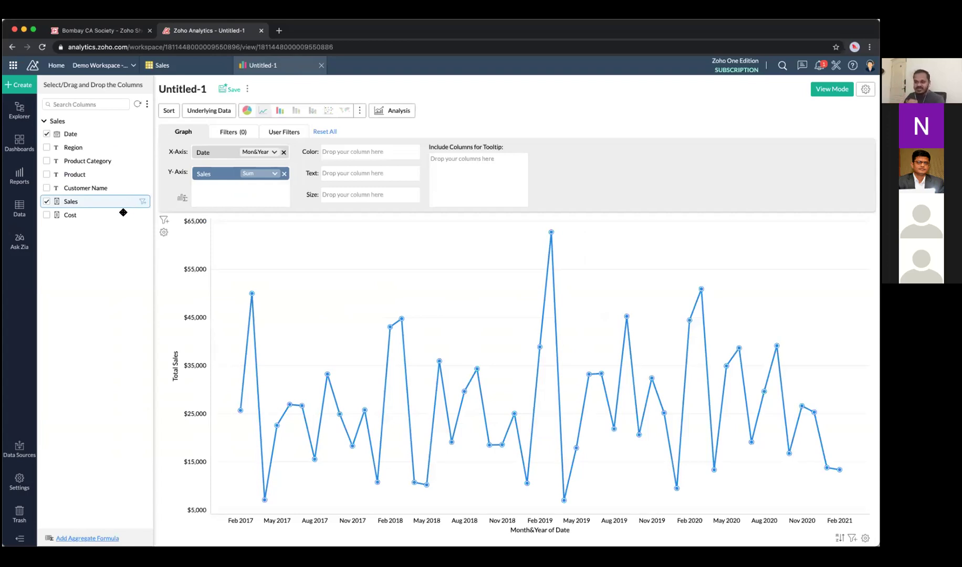
Ask Zia 'show me the monthly sales trend', then return to the Sales table.
click(26, 244)
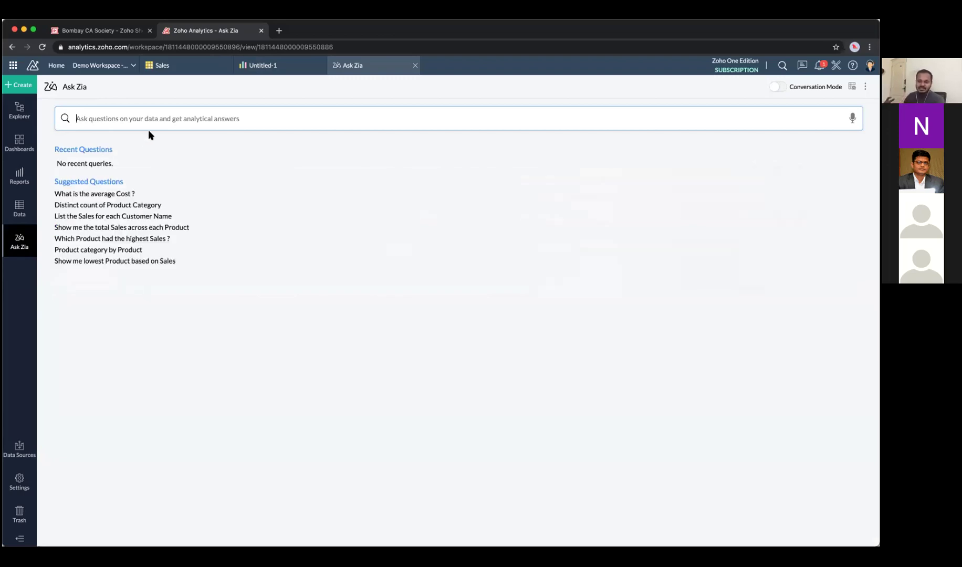
text(sho)
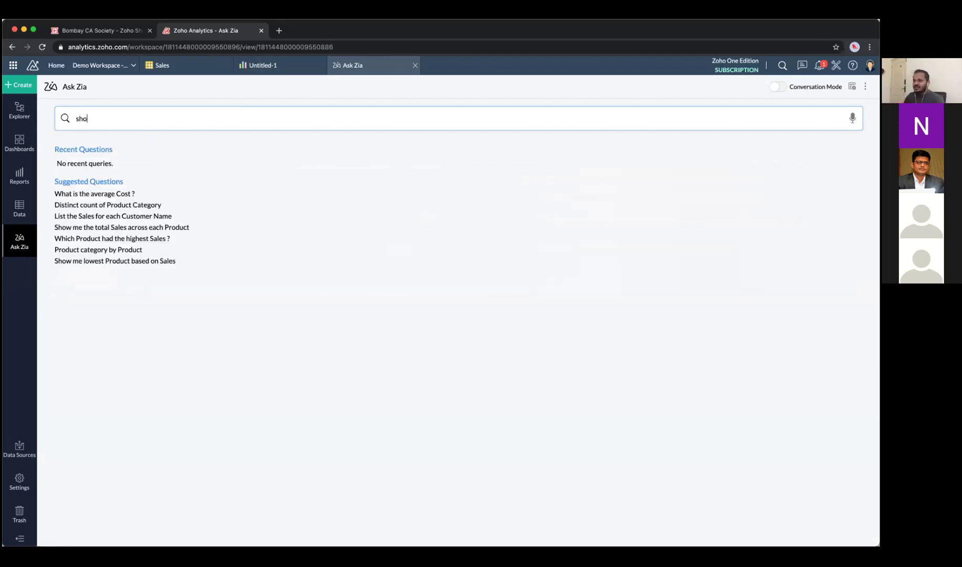
text(w me the month)
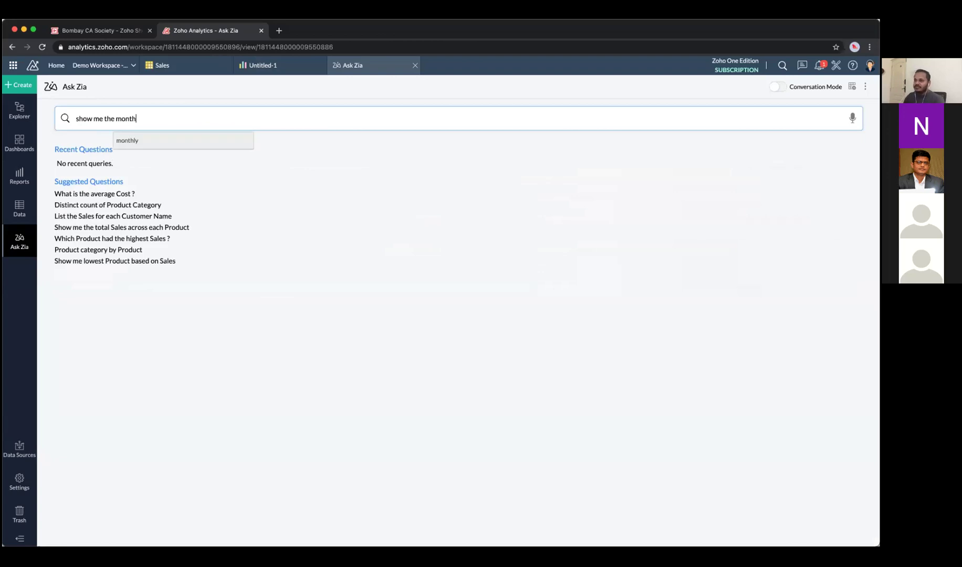
text(ly sales trend)
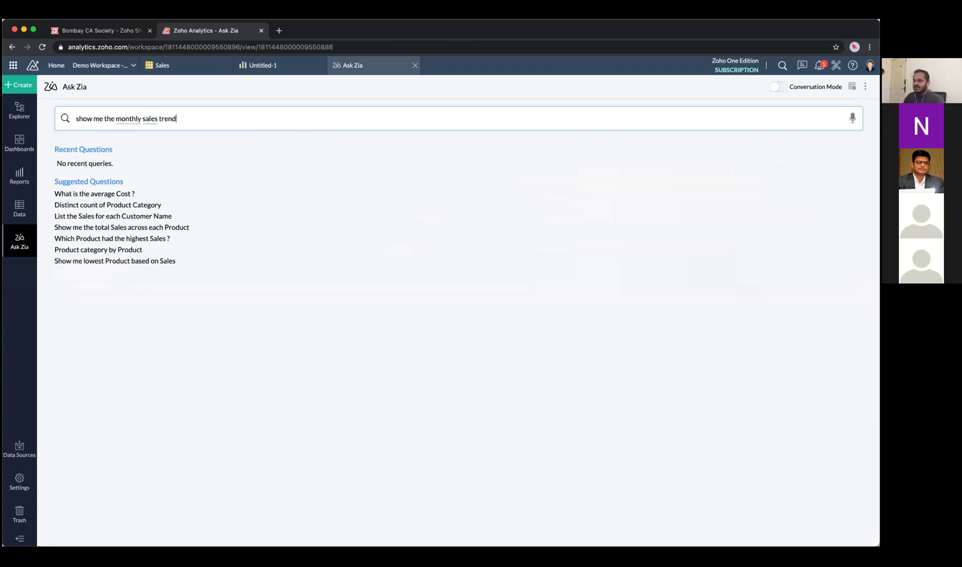
key(Return)
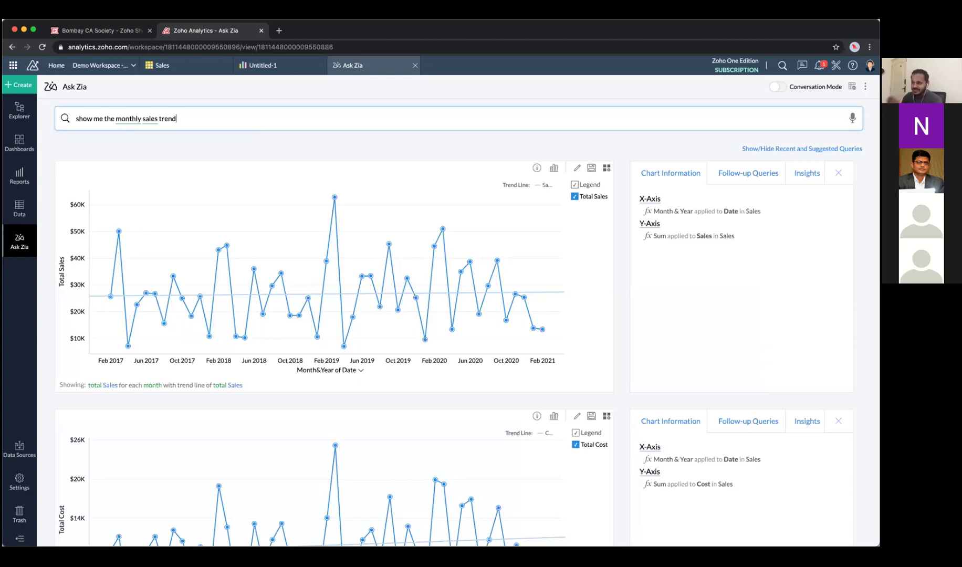
click(170, 72)
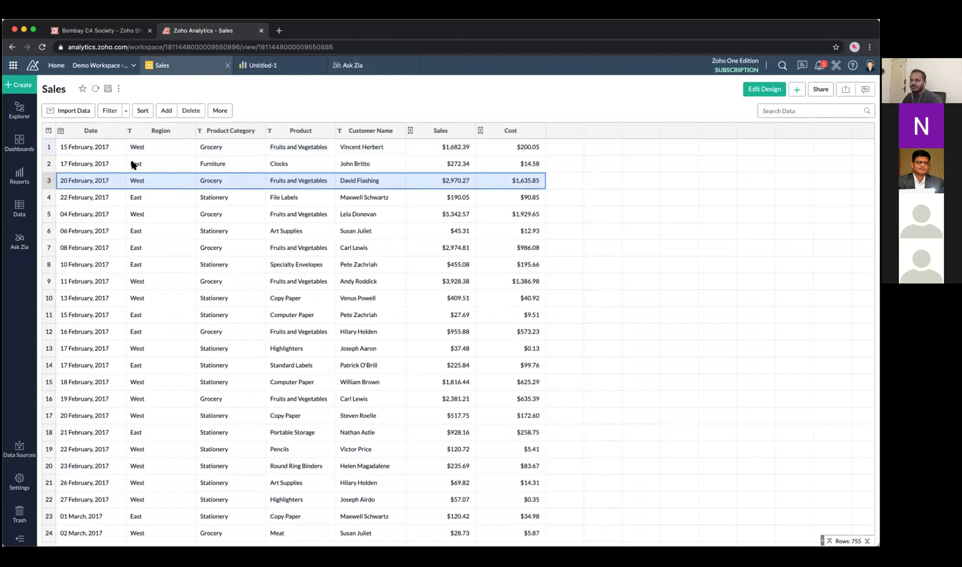
Discard the Ask Zia and Untitled-1 tabs, convert Date to Plain Text, and start a new chart.
click(322, 67)
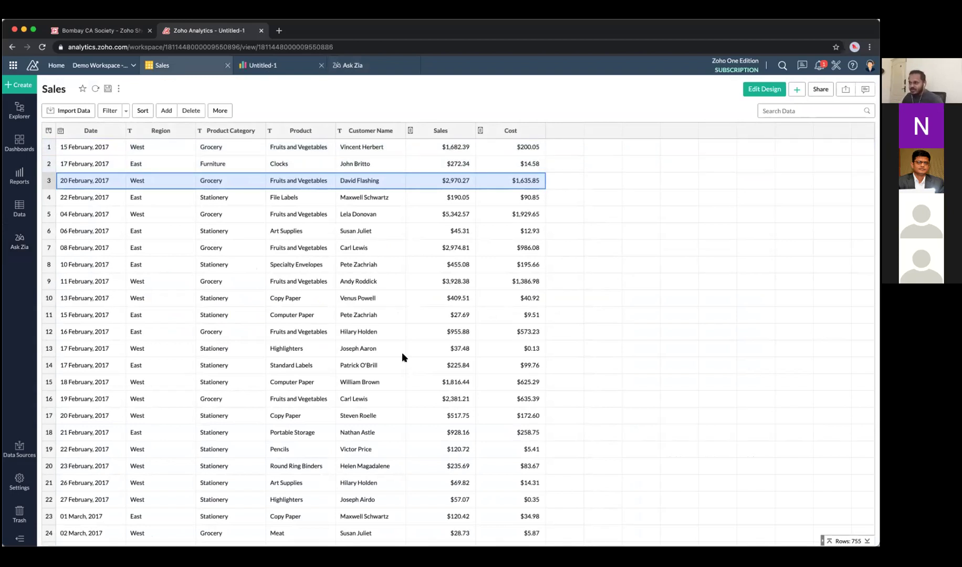
click(439, 355)
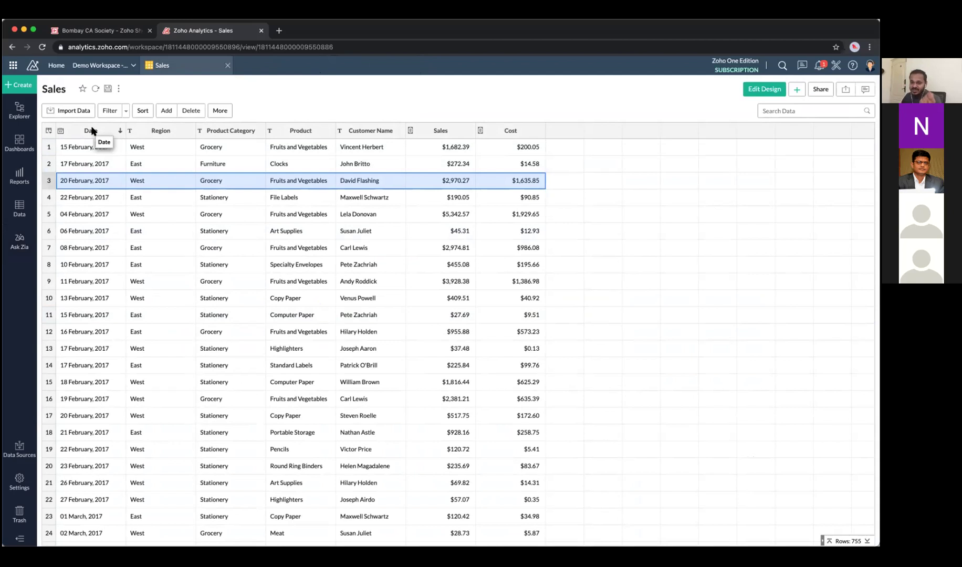
click(91, 131)
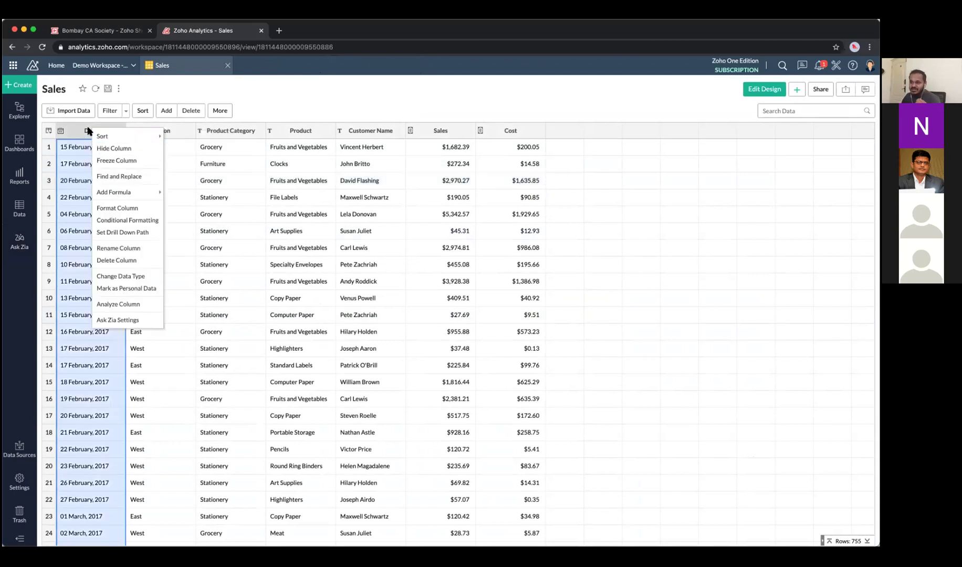
click(137, 276)
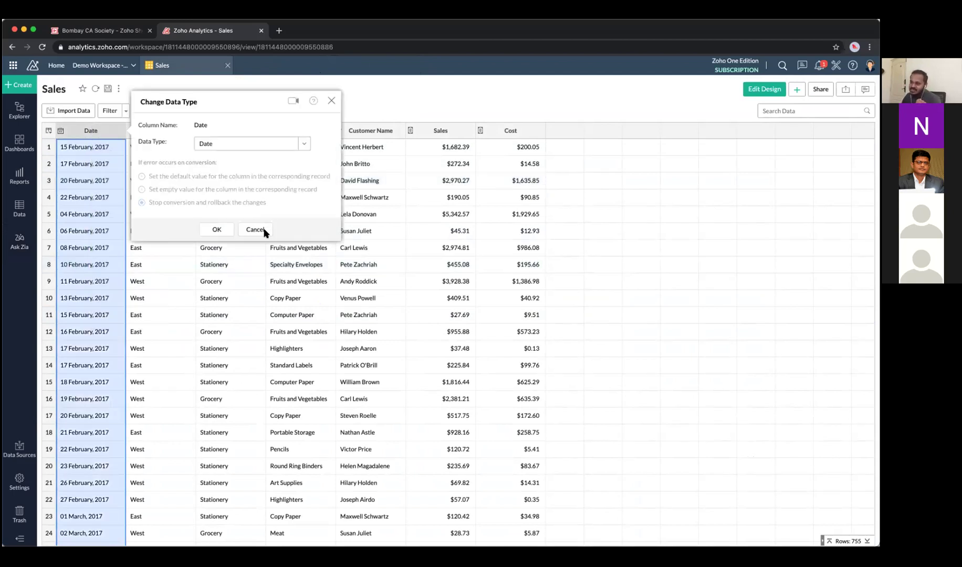
click(302, 147)
click(290, 169)
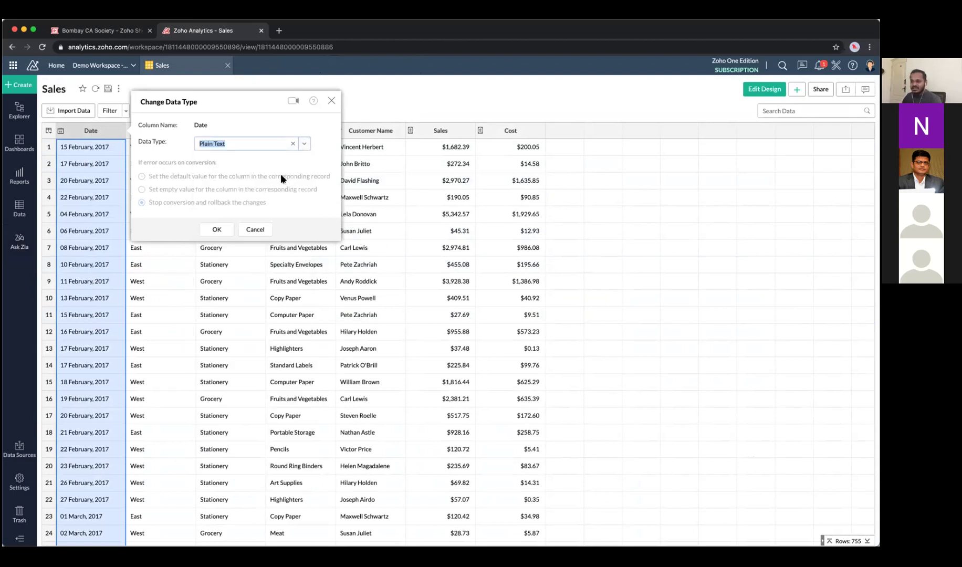
click(233, 230)
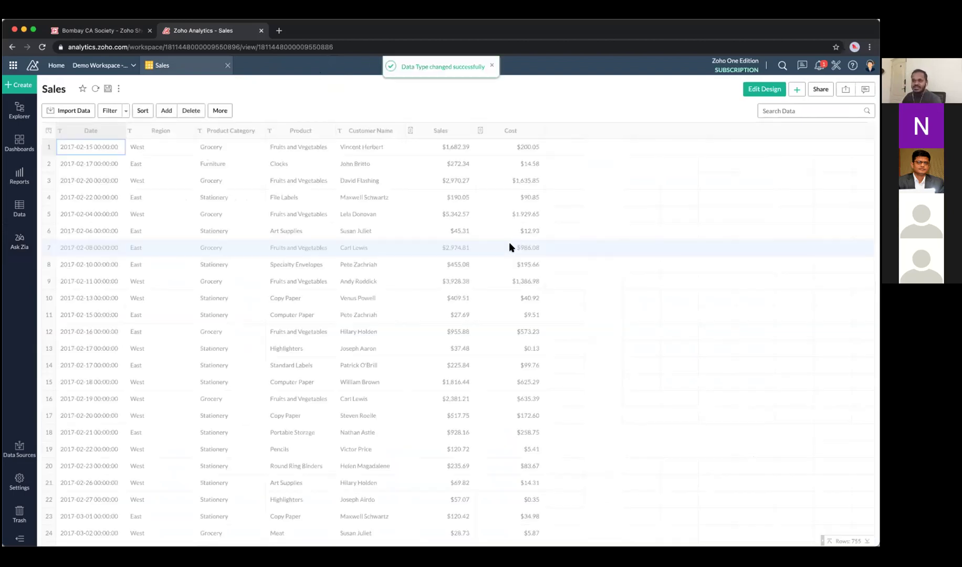
click(796, 89)
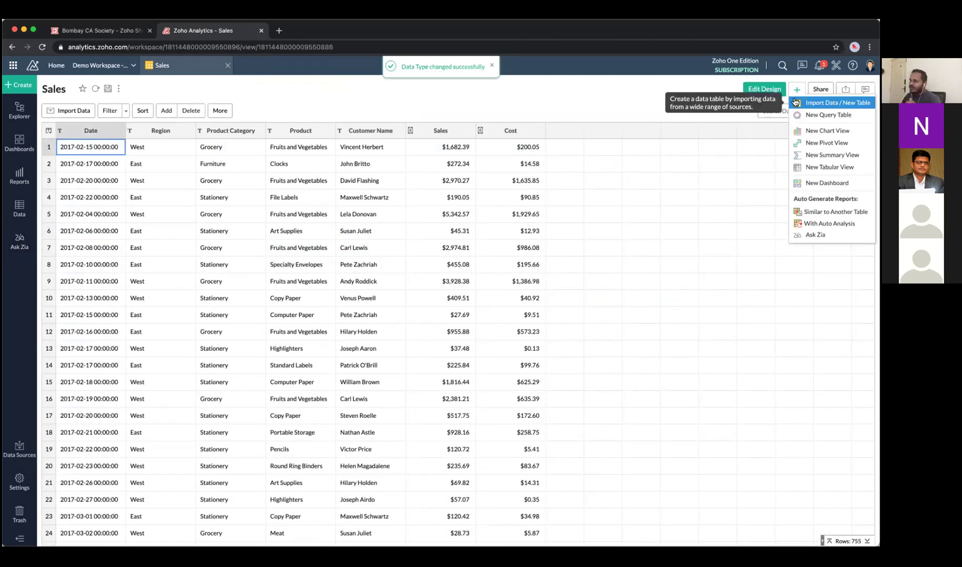
click(805, 132)
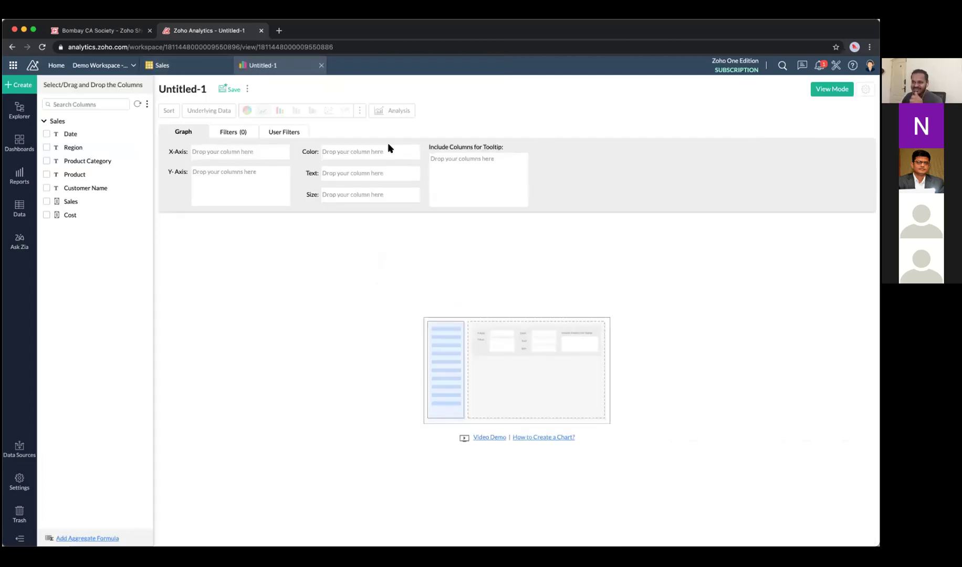
Chart Sales on the Y-axis against the plain-text Date on the X-axis.
drag(97, 133, 260, 150)
drag(79, 201, 218, 184)
click(403, 215)
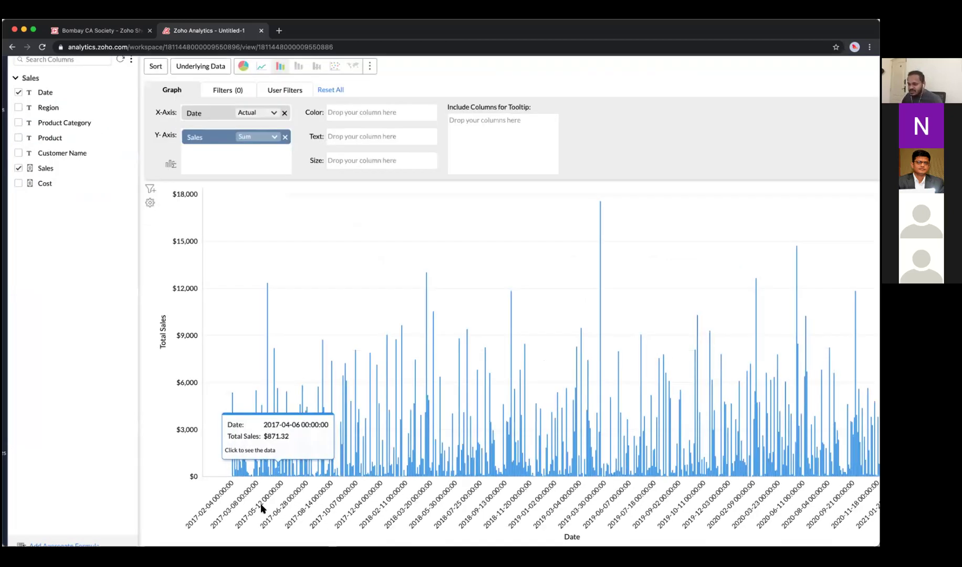
Review the Date axis grouping options, then close the Untitled-1 chart without saving.
scroll(272, 509, up, 5)
scroll(290, 524, up, 2)
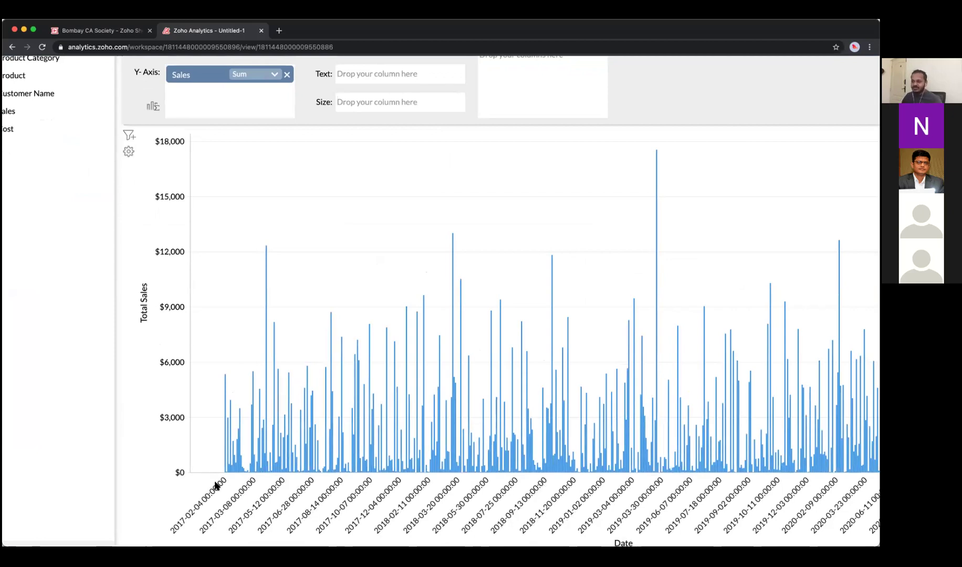
scroll(712, 524, down, 7)
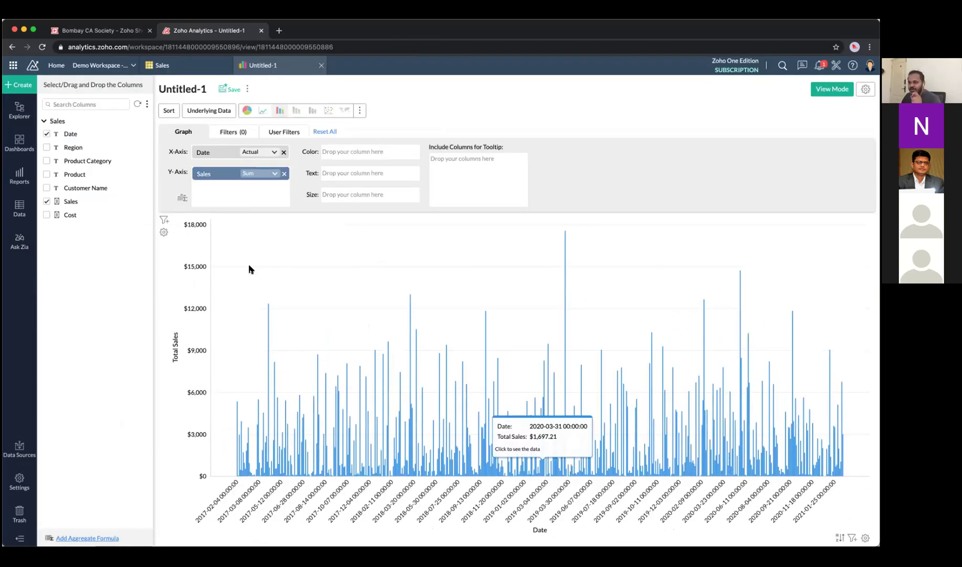
click(271, 152)
click(321, 65)
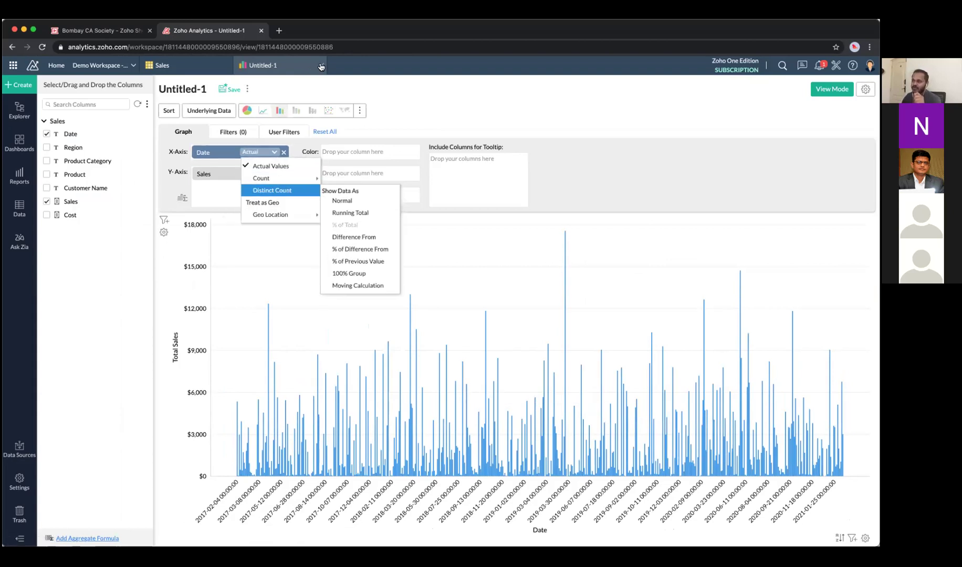
click(440, 350)
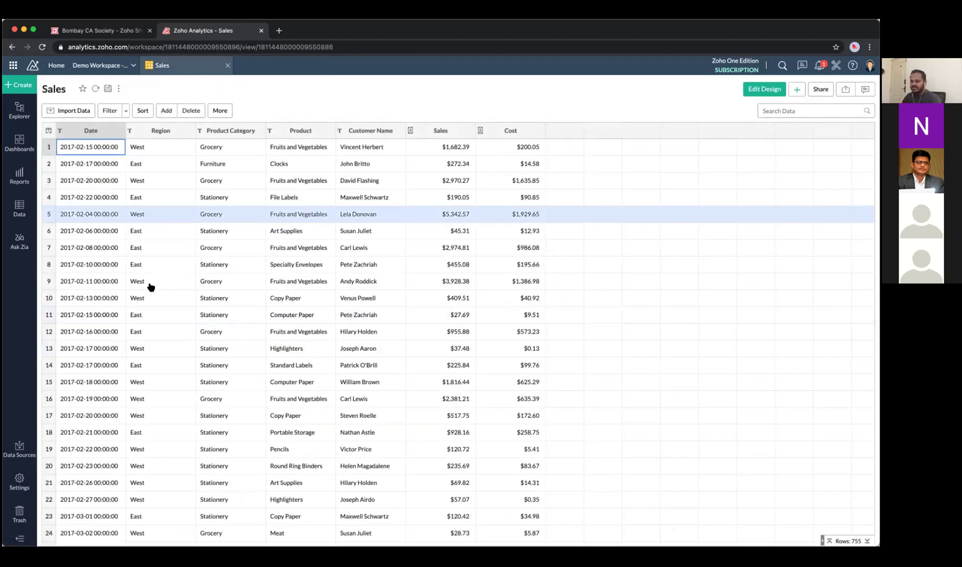
Convert the Date column back to Date type with the yyyy-MM-dd HH:mm:ss format.
right_click(91, 130)
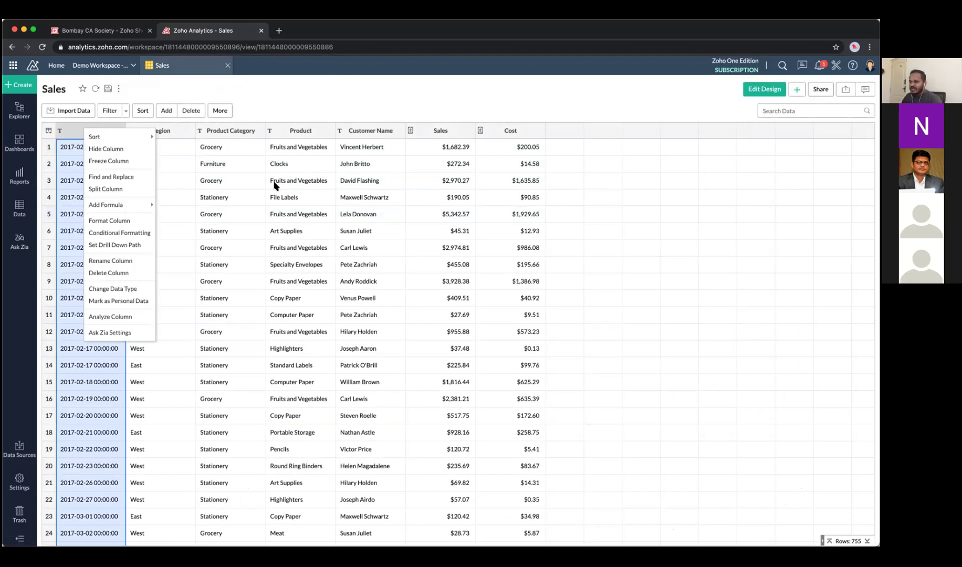
click(113, 294)
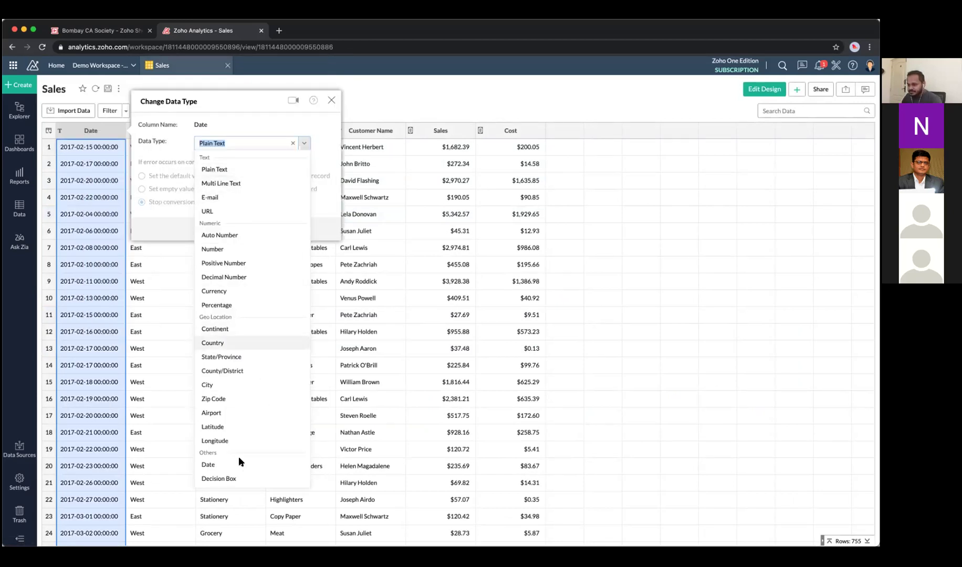
click(208, 465)
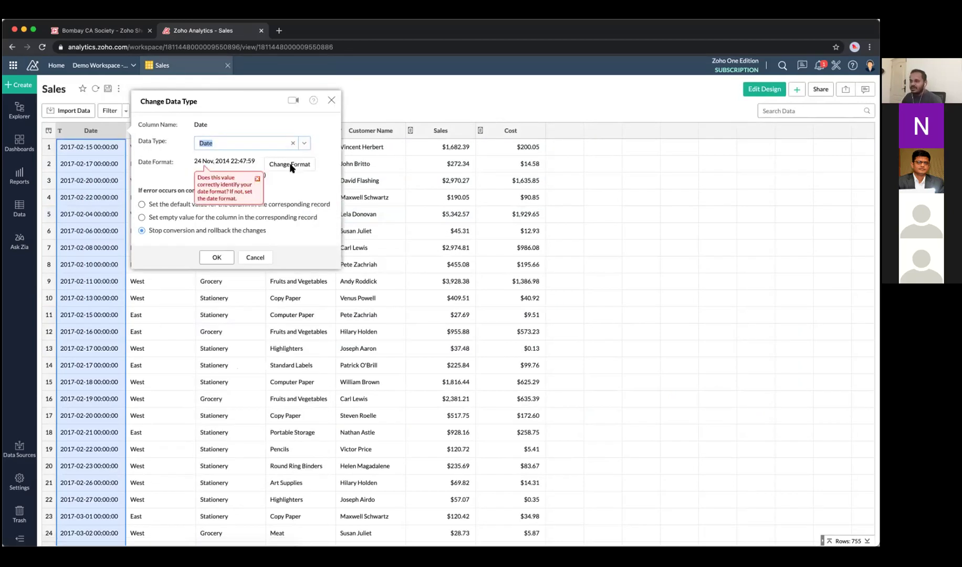
click(374, 354)
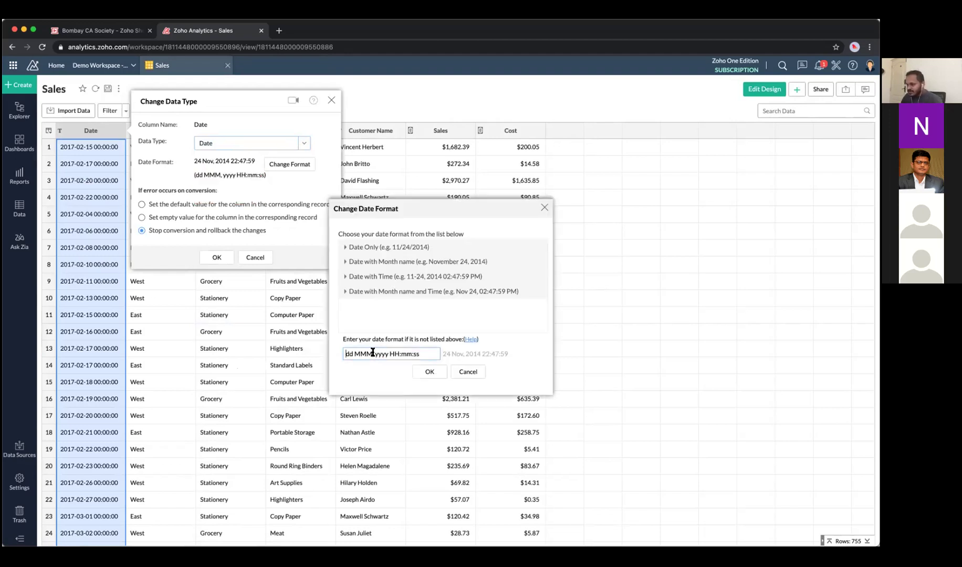
drag(375, 354, 341, 353)
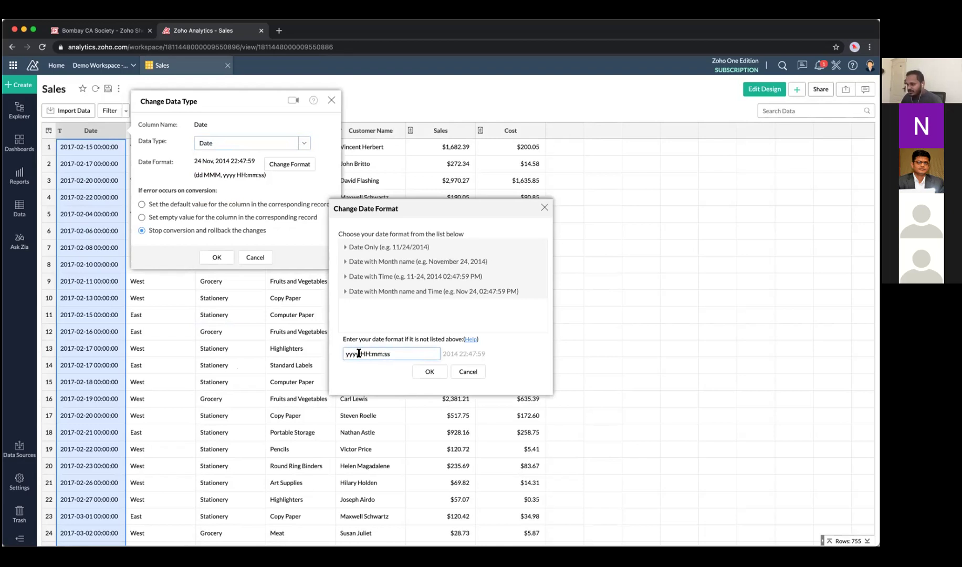
text(-MM-dd)
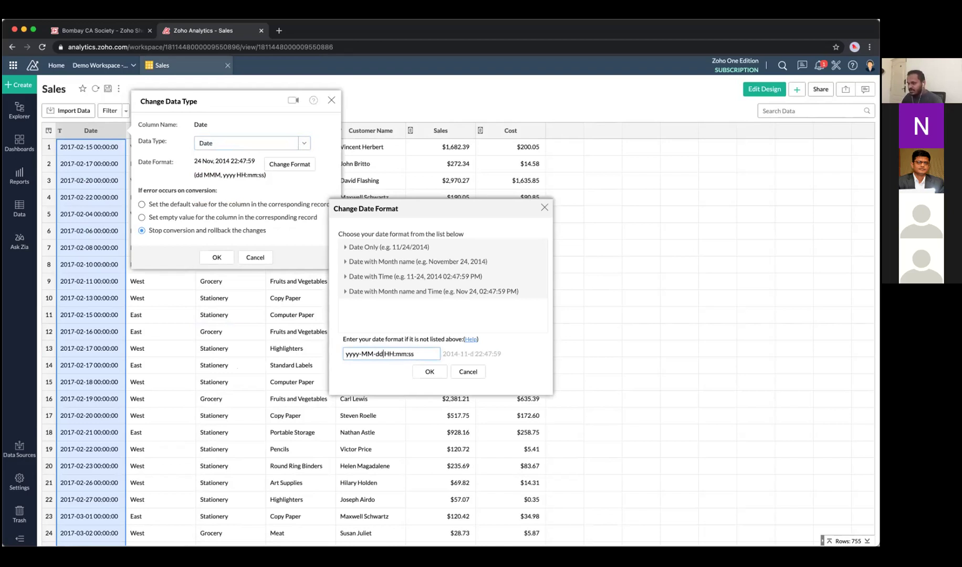
click(429, 372)
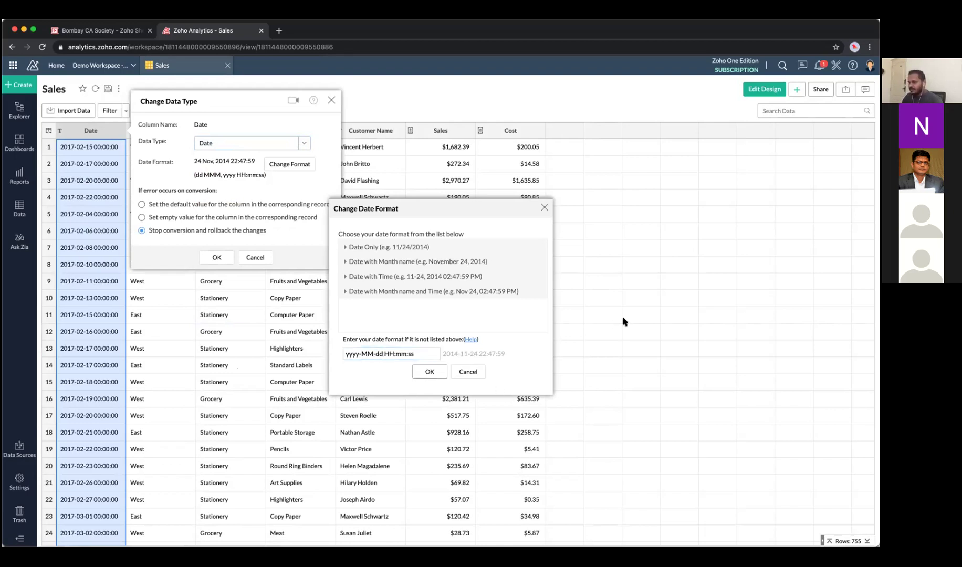
key(Return)
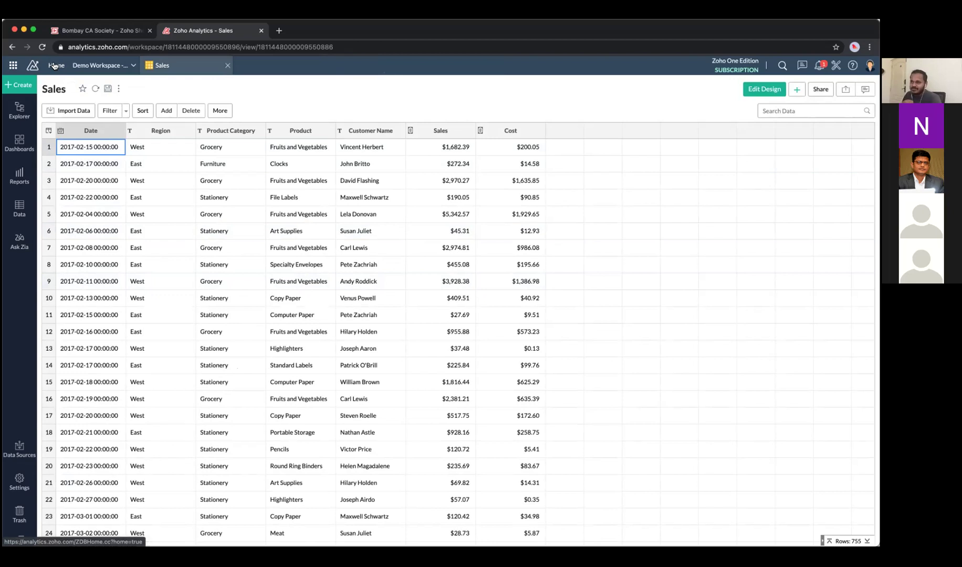
Go to the Workspaces home page and open Import Your Data, showing Finance connectors.
click(54, 65)
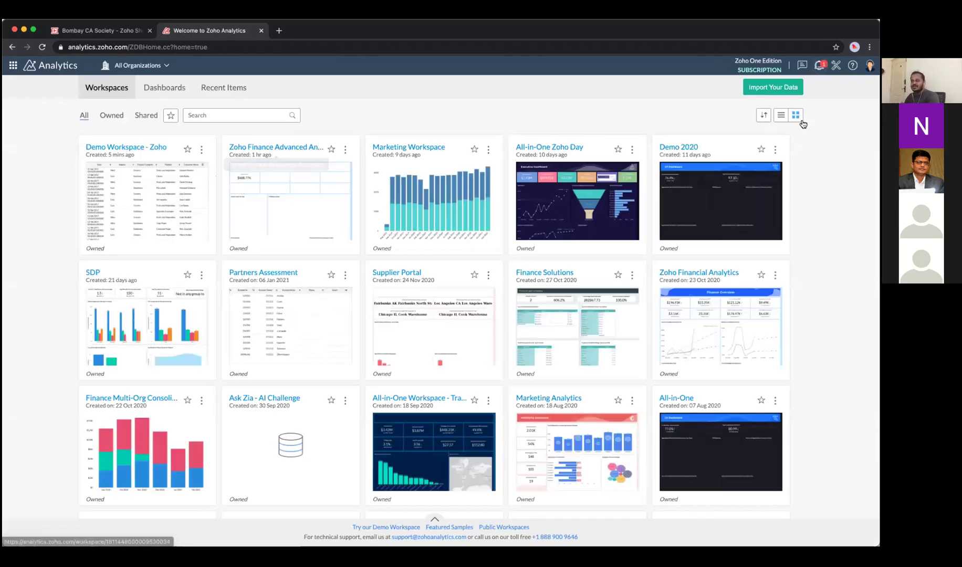
right_click(762, 88)
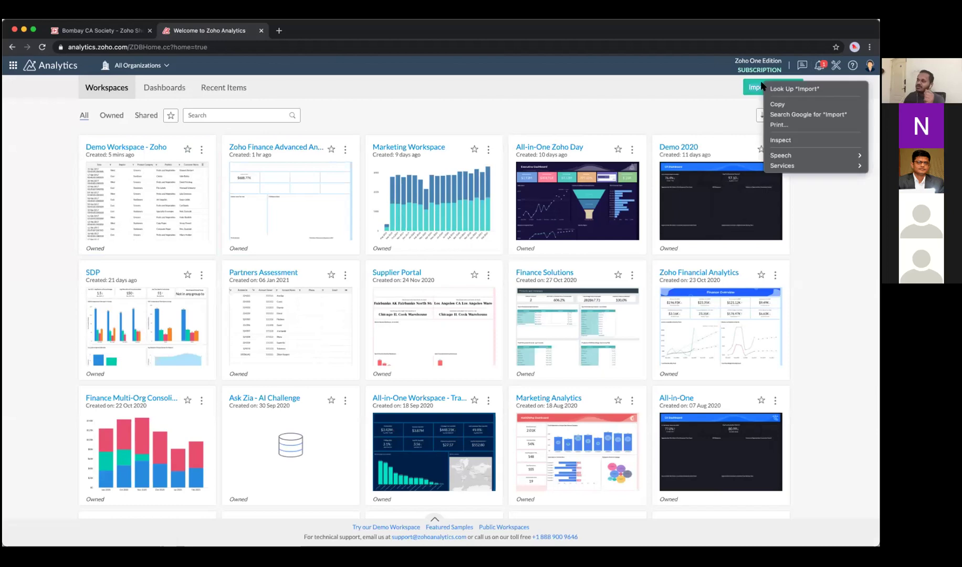
click(754, 88)
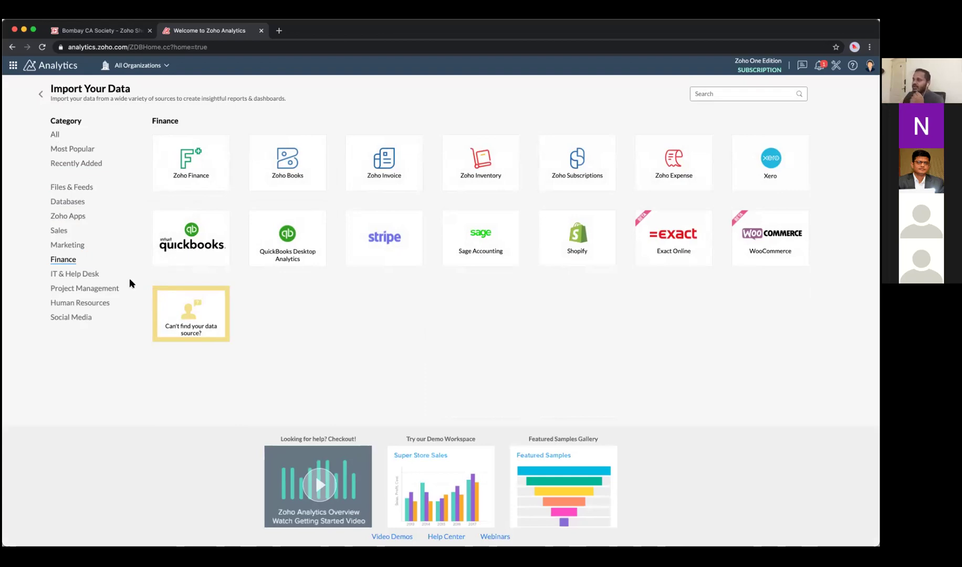
Reopen Import Your Data, switch to the All category, and choose a cloud database connector.
click(39, 94)
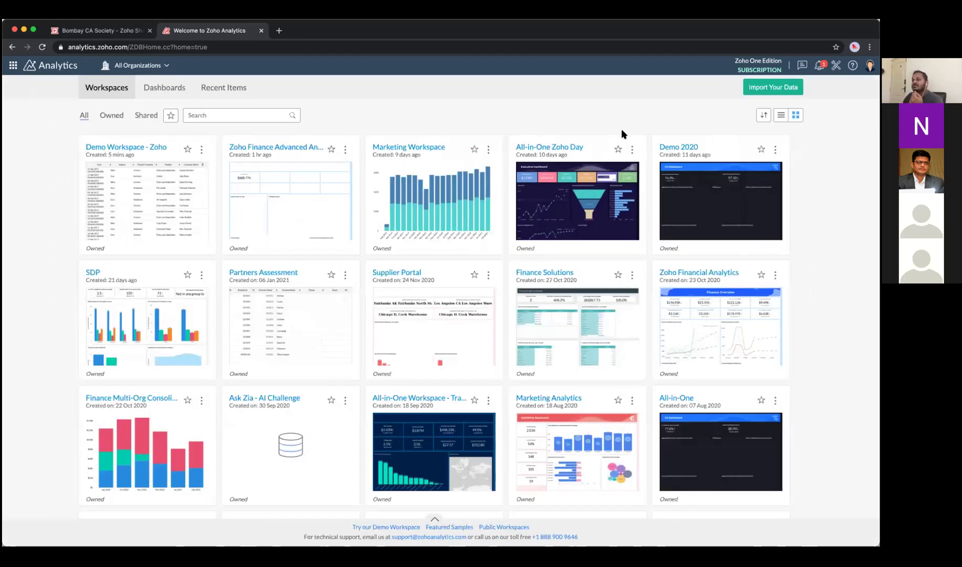
click(756, 87)
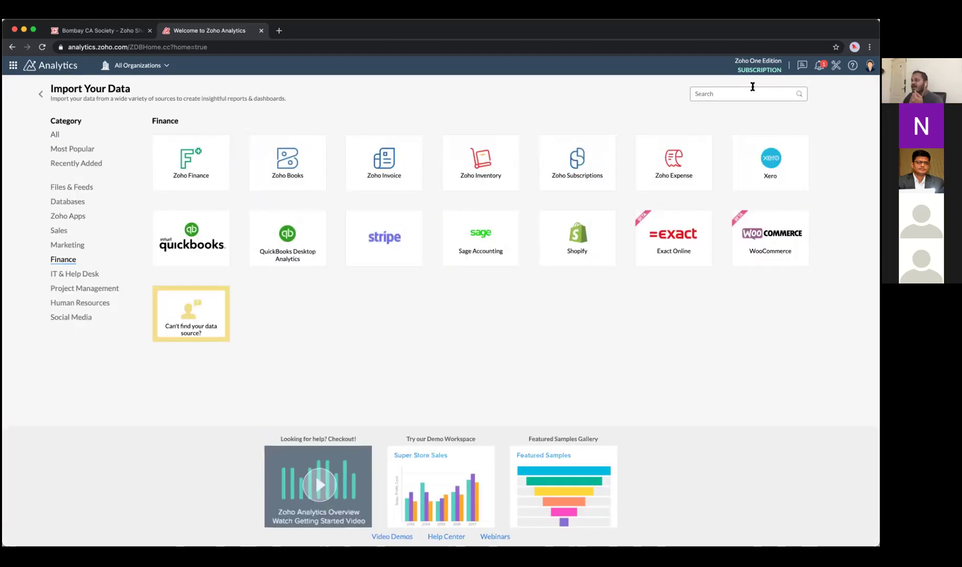
click(55, 135)
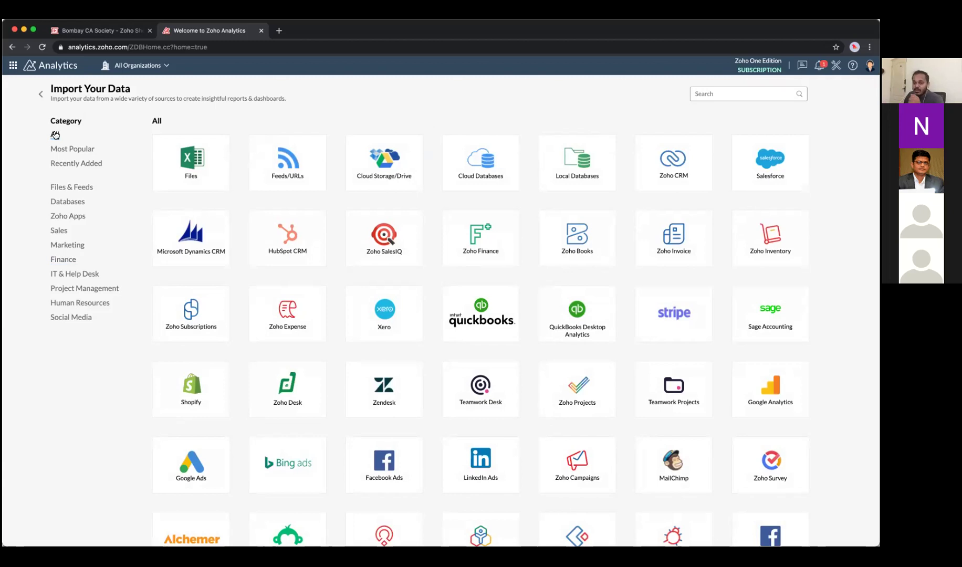
mouse_move(466, 171)
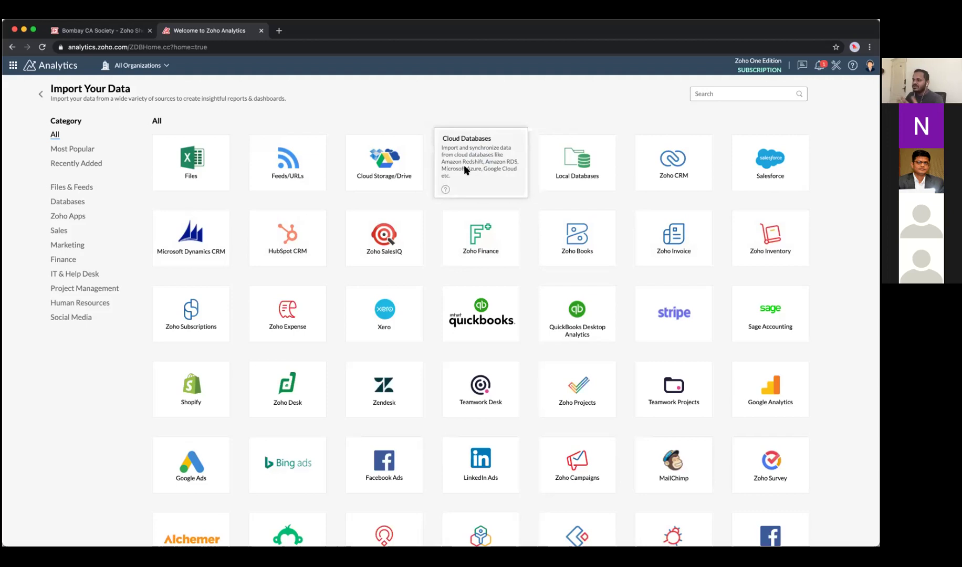
click(467, 171)
click(349, 110)
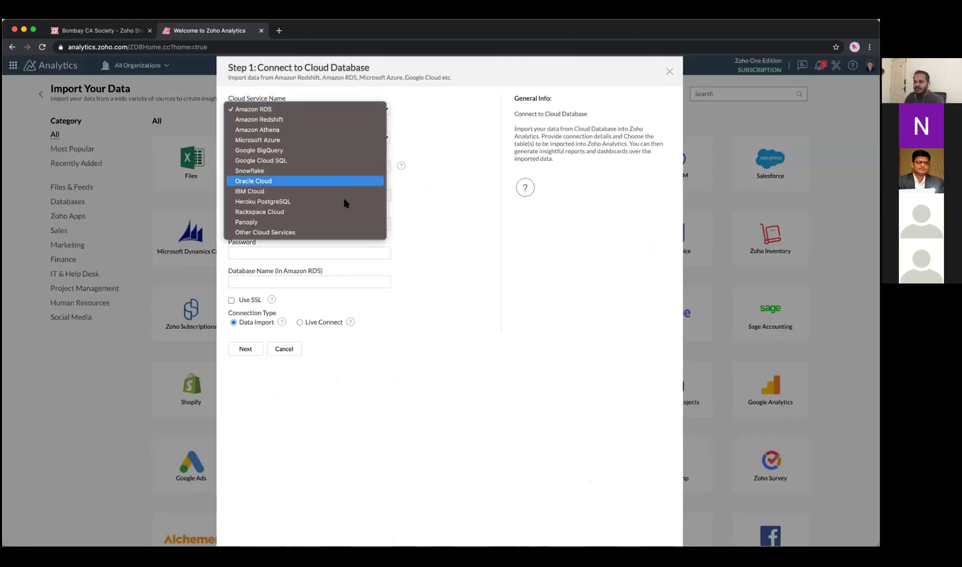
click(289, 349)
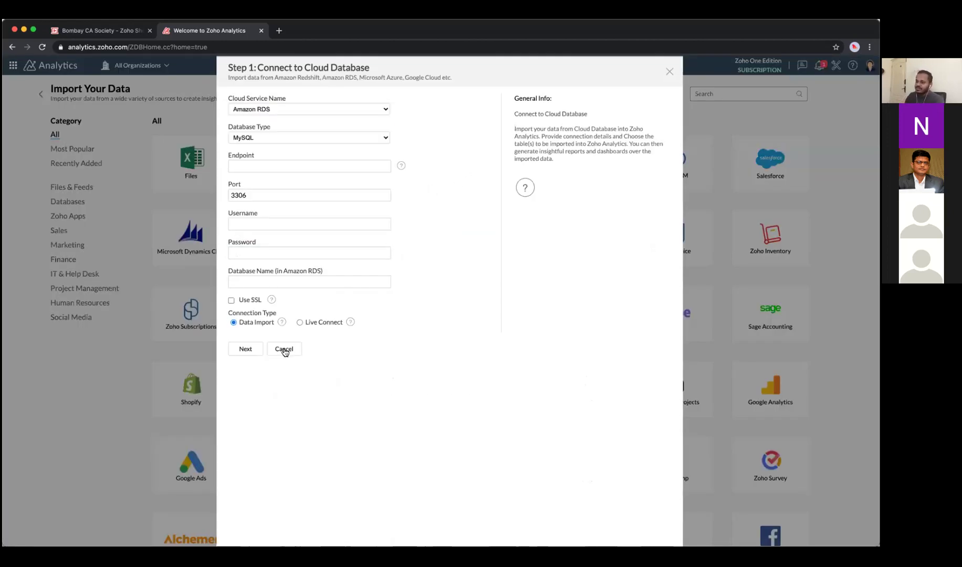
click(284, 349)
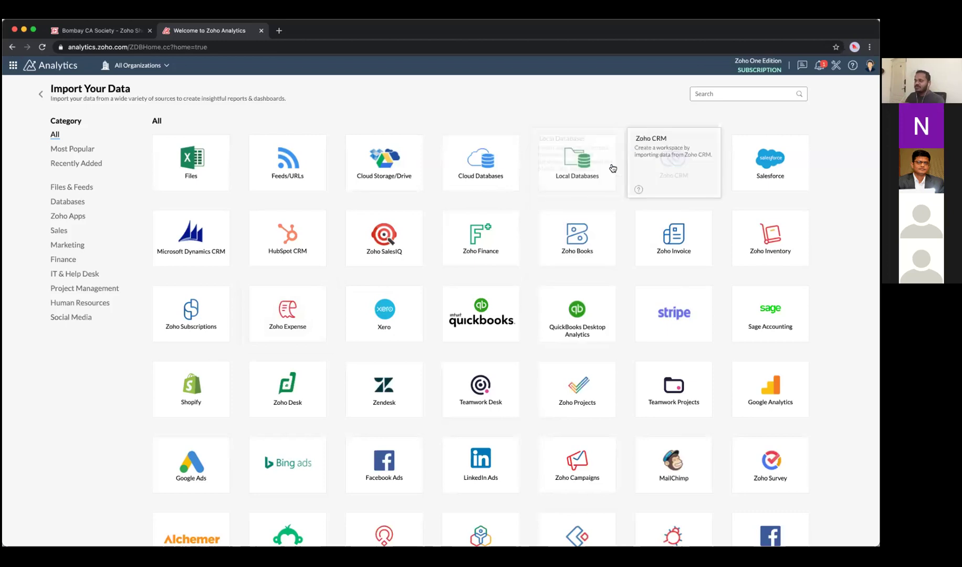
click(576, 167)
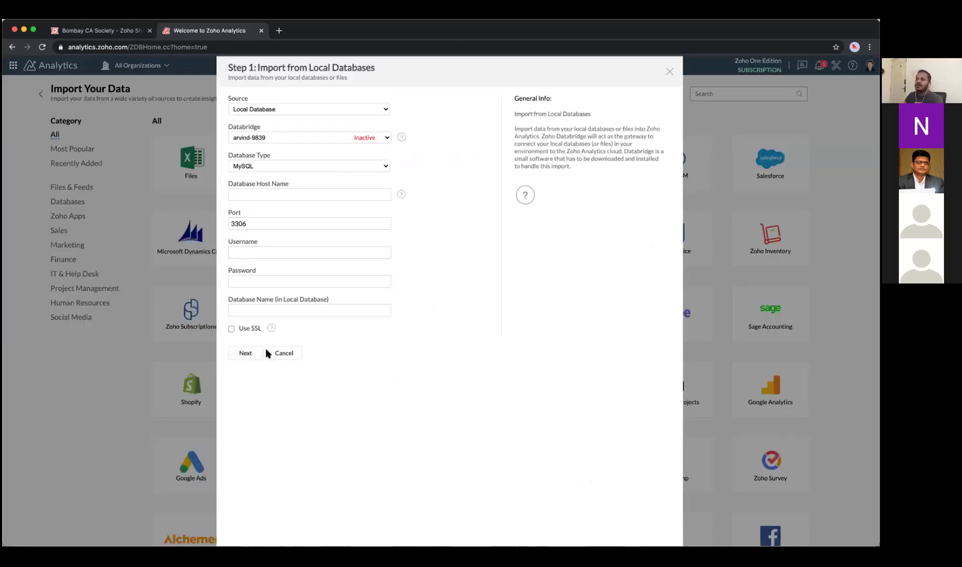
click(346, 166)
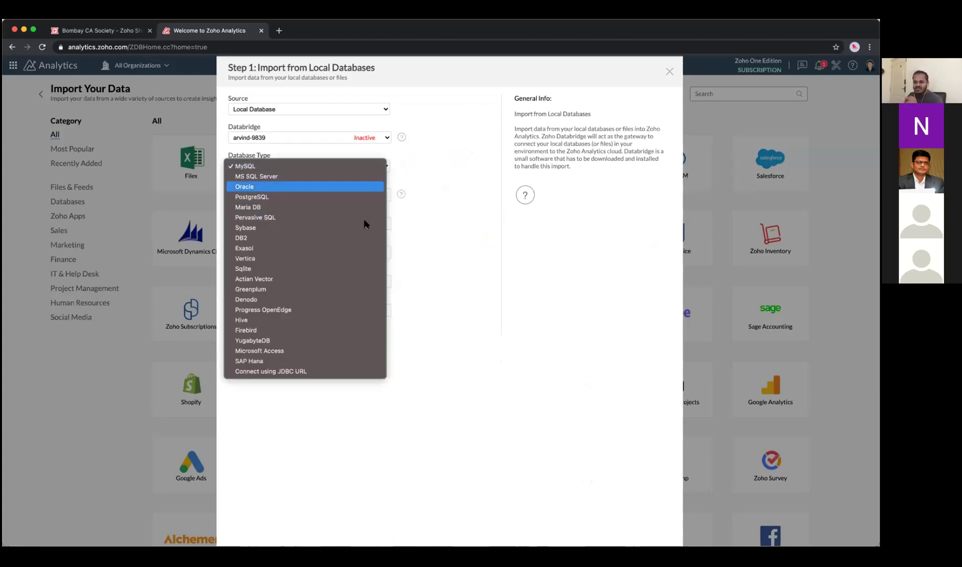
click(465, 323)
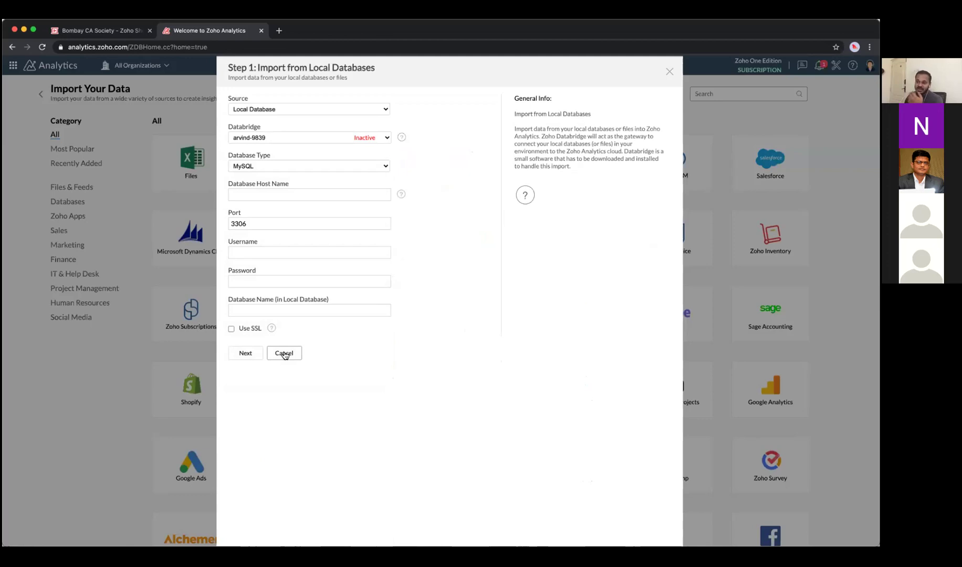
click(284, 353)
mouse_move(313, 234)
mouse_move(374, 155)
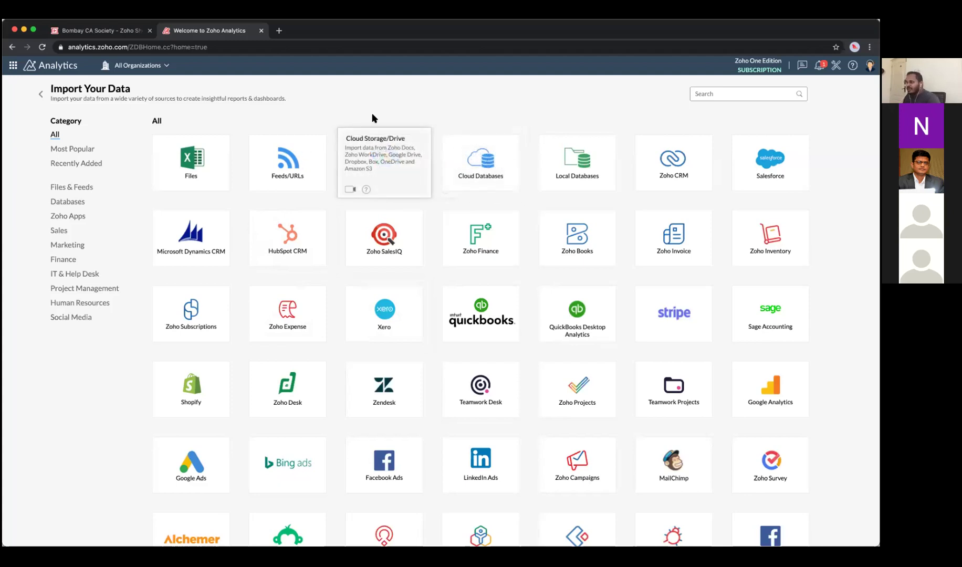
Pick the Zoho Books connector tile to begin its import setup.
mouse_move(555, 232)
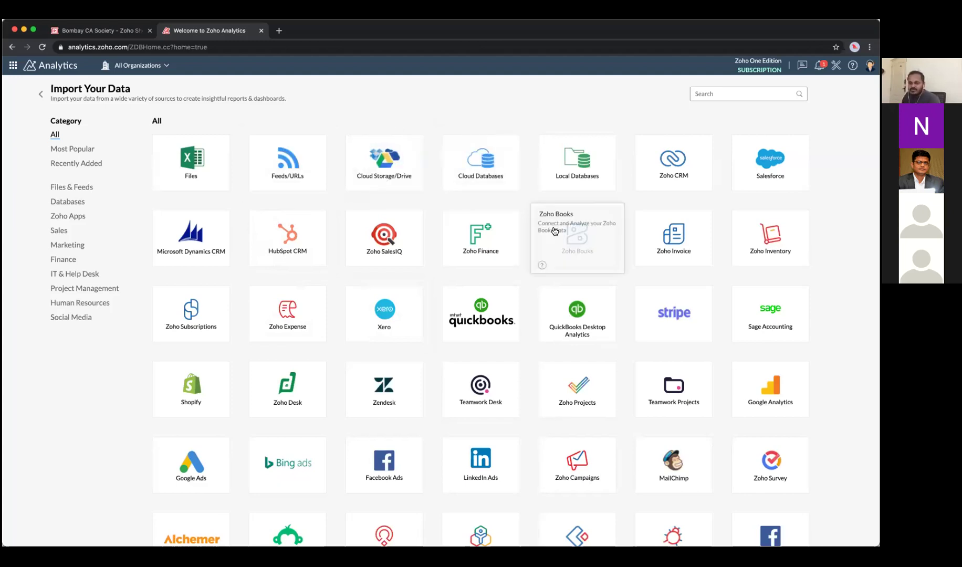
mouse_move(613, 299)
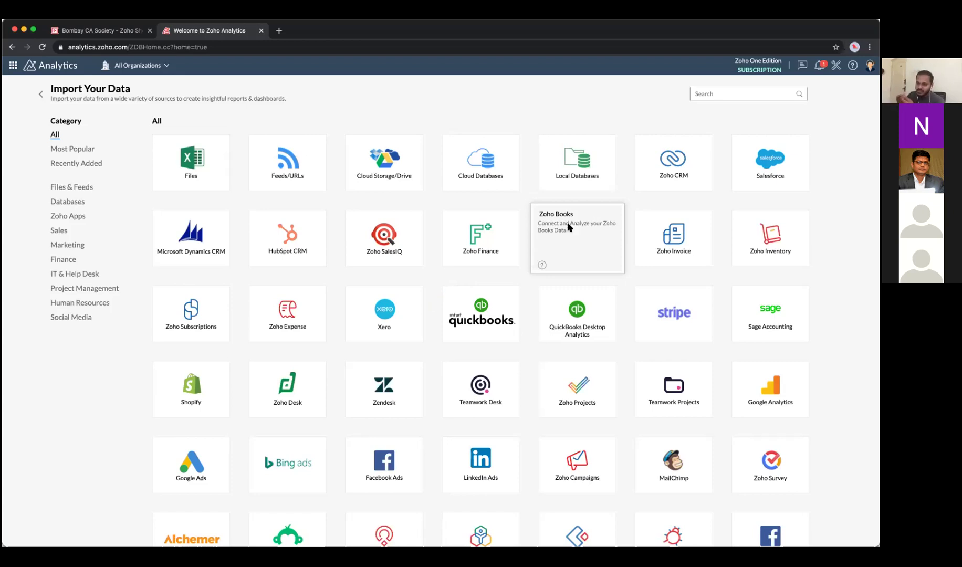
click(570, 227)
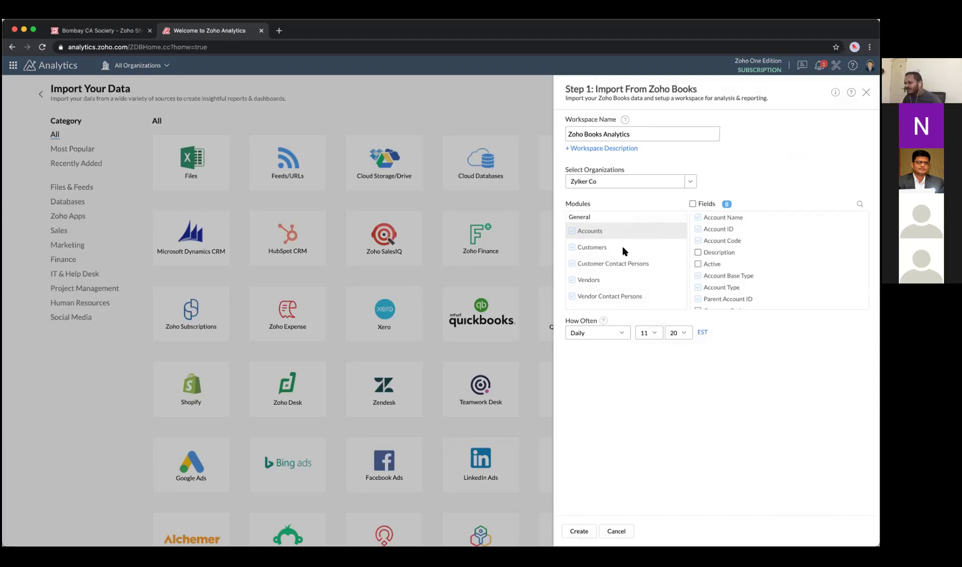
Browse the Modules list and preview the Bills module's fields.
scroll(623, 251, up, 3)
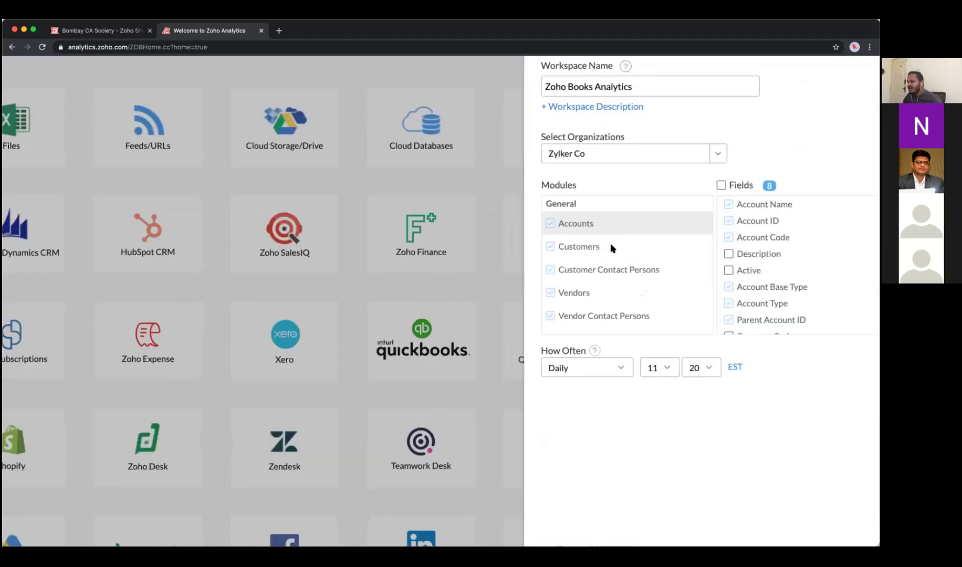
scroll(611, 245, up, 2)
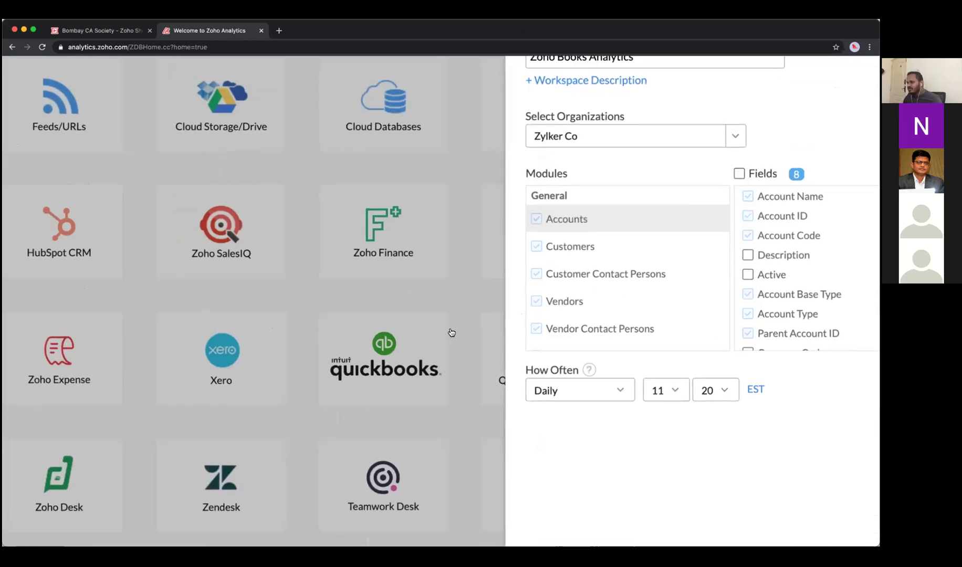
scroll(451, 329, right, 3)
scroll(545, 334, right, 3)
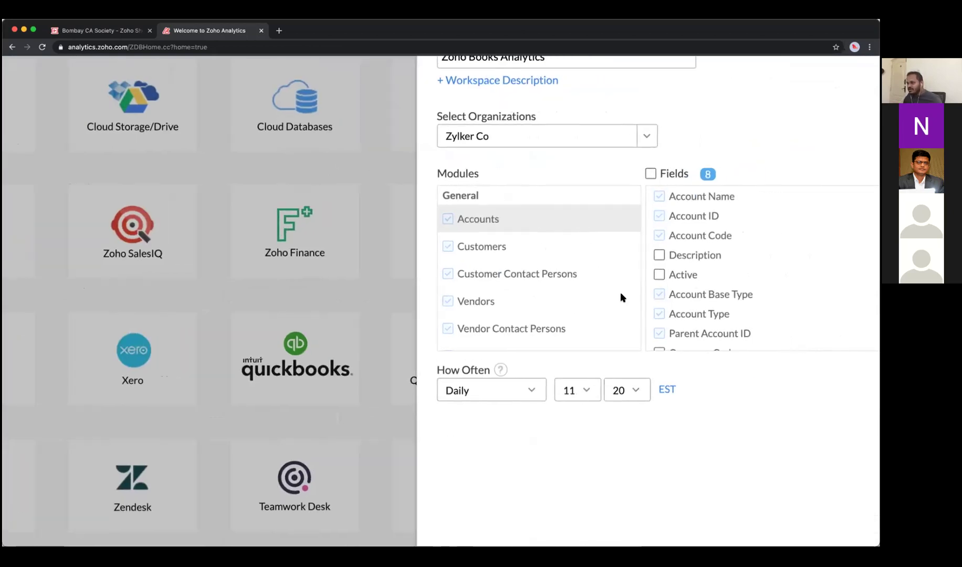
scroll(618, 297, right, 2)
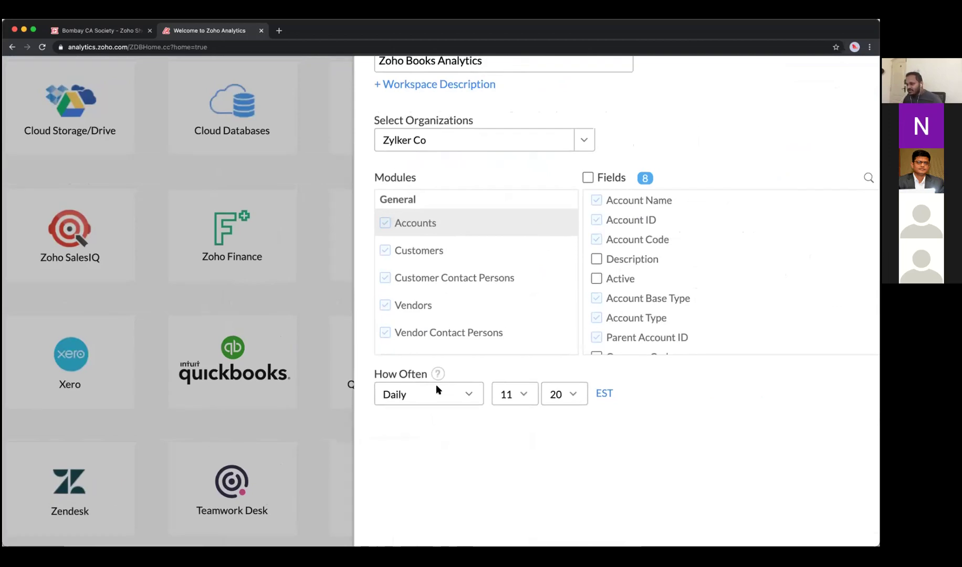
scroll(436, 386, up, 3)
scroll(436, 387, down, 10)
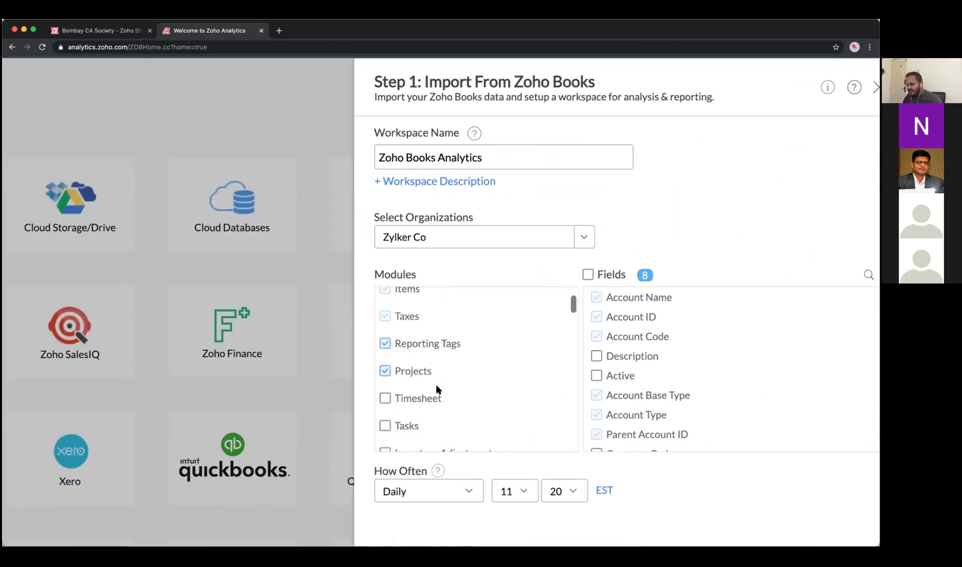
scroll(436, 387, up, 2)
scroll(437, 389, down, 10)
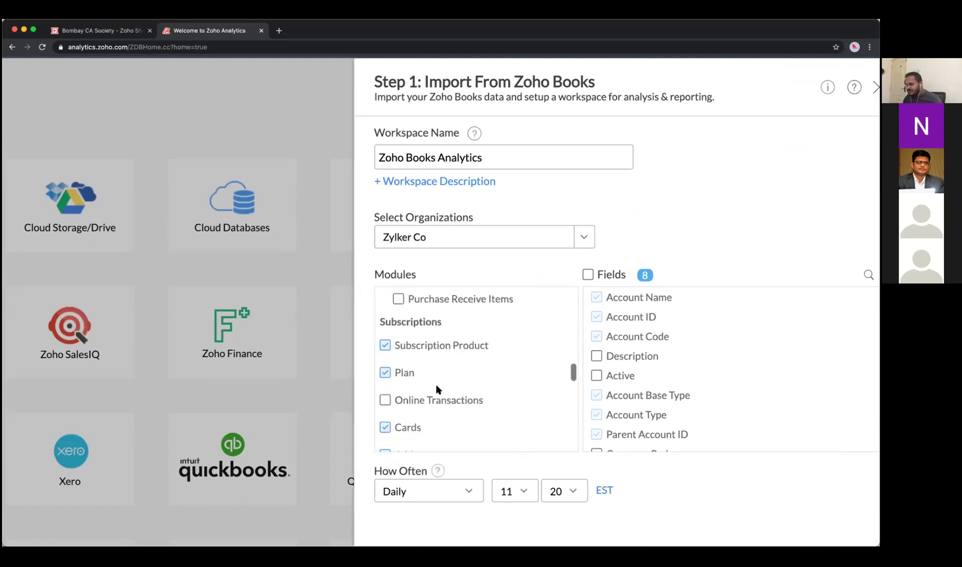
scroll(437, 388, up, 5)
scroll(436, 387, down, 10)
scroll(436, 389, up, 5)
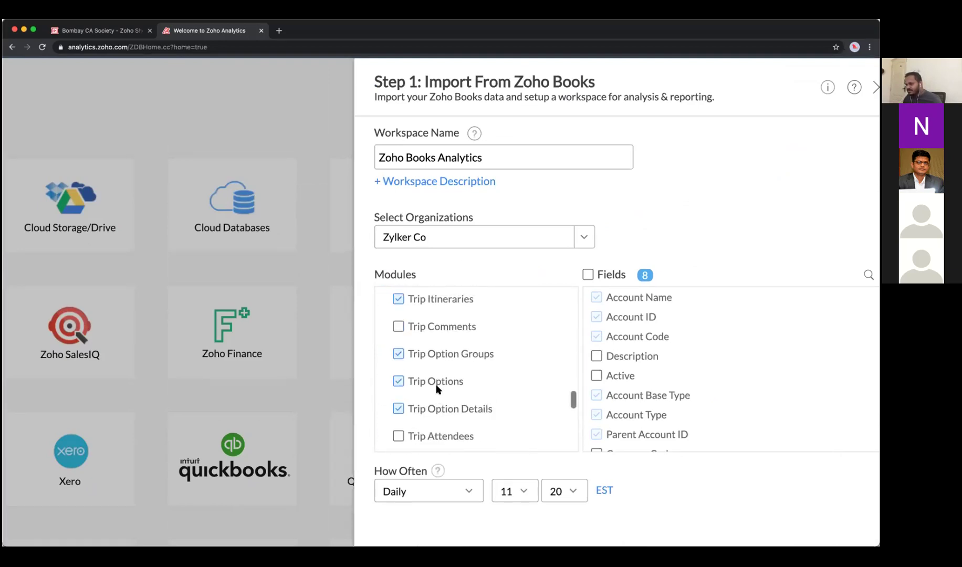
scroll(436, 389, up, 5)
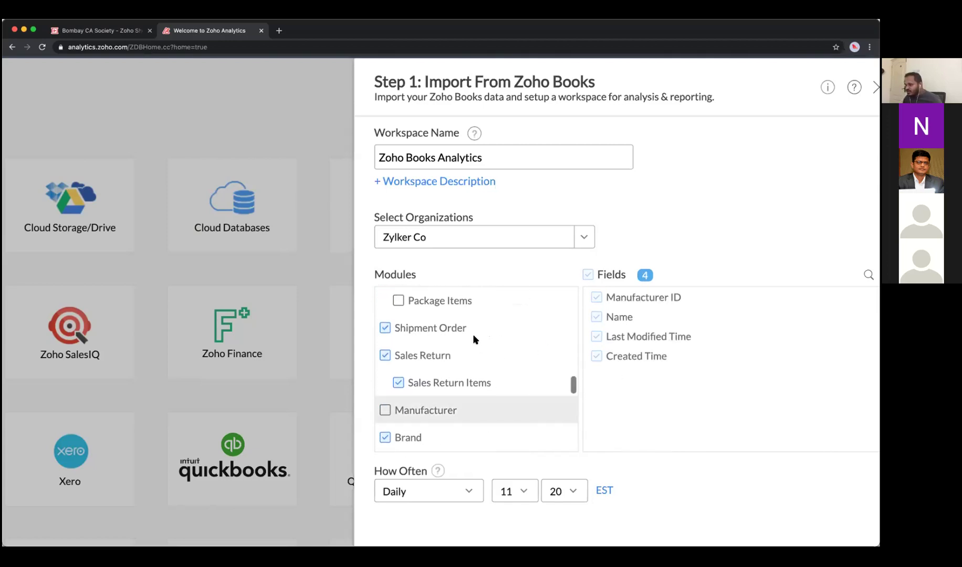
scroll(462, 338, up, 3)
scroll(441, 338, up, 6)
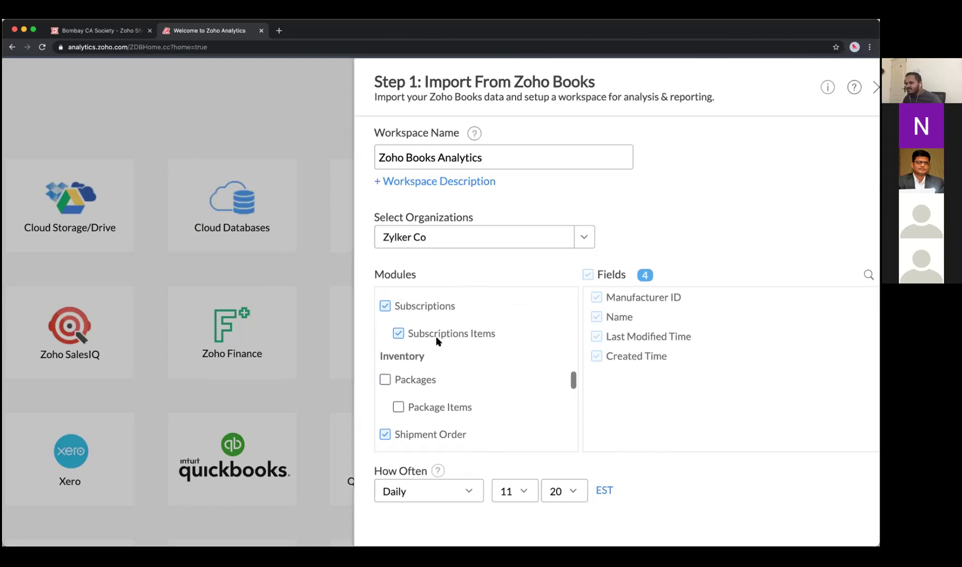
scroll(436, 338, up, 10)
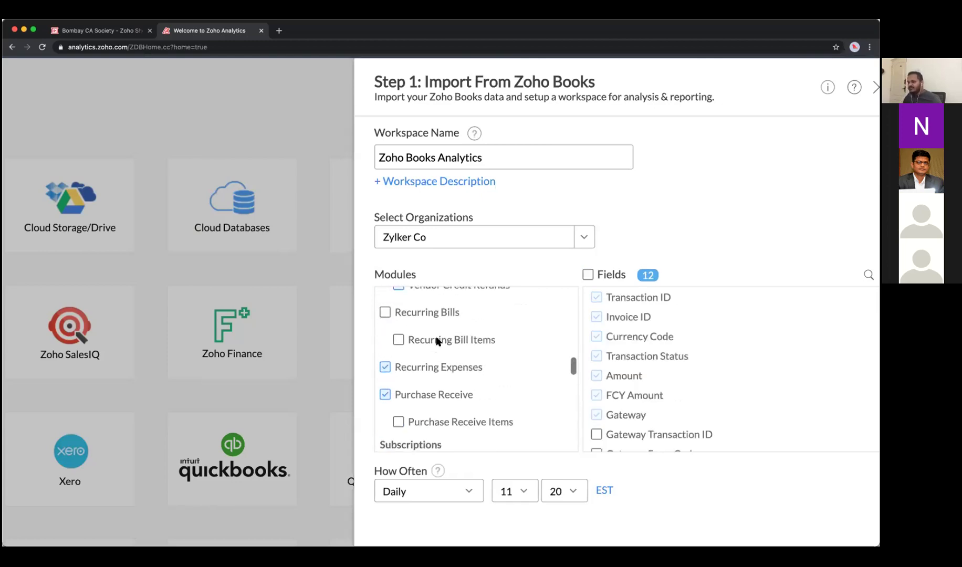
scroll(428, 356, down, 5)
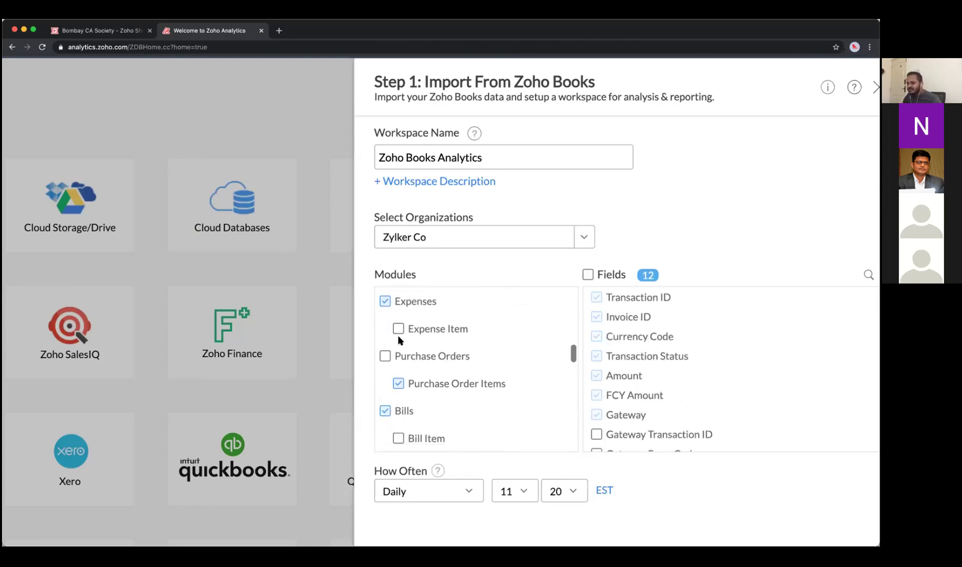
click(440, 341)
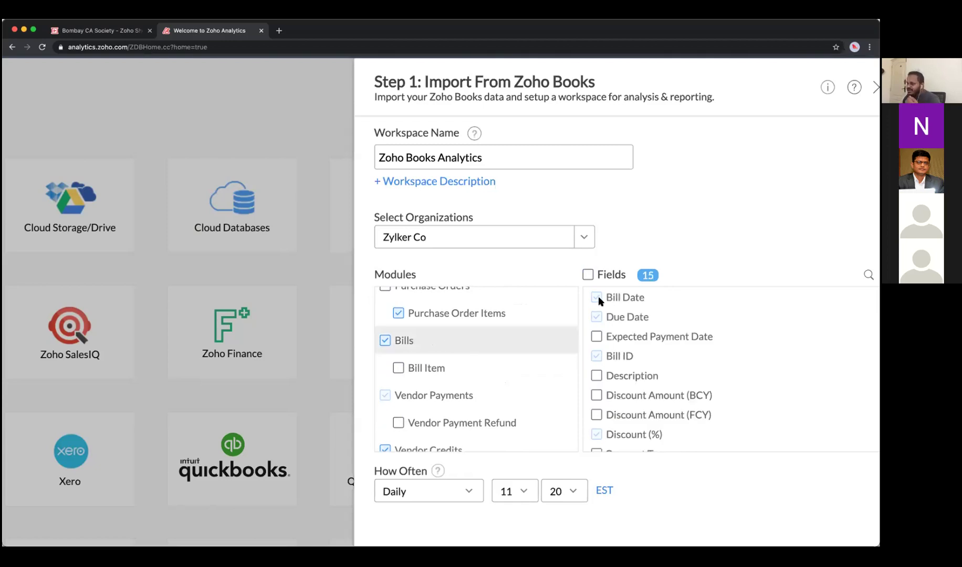
Scroll through the Bills fields, then preview the Sales Persons module's fields.
scroll(598, 321, down, 1)
scroll(600, 329, down, 4)
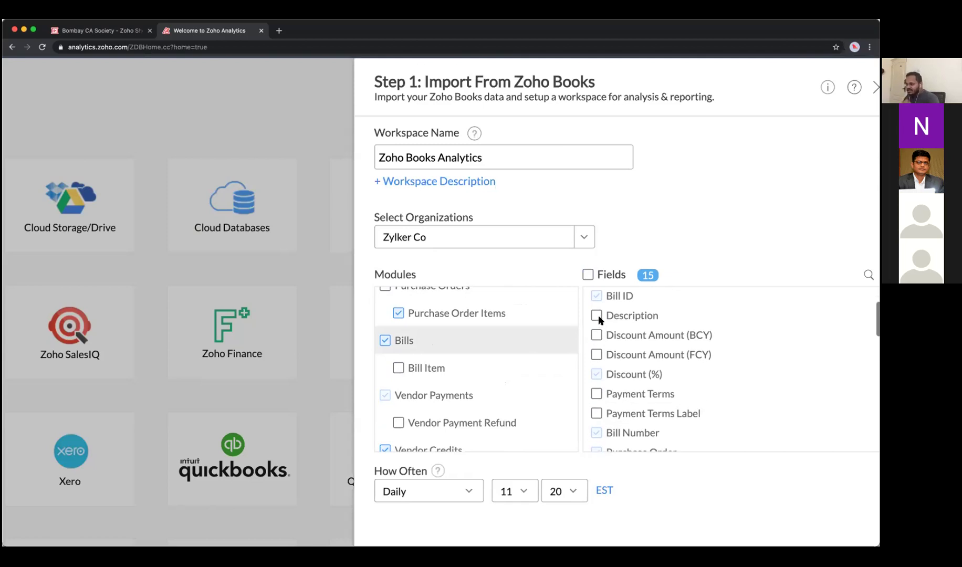
scroll(609, 368, down, 5)
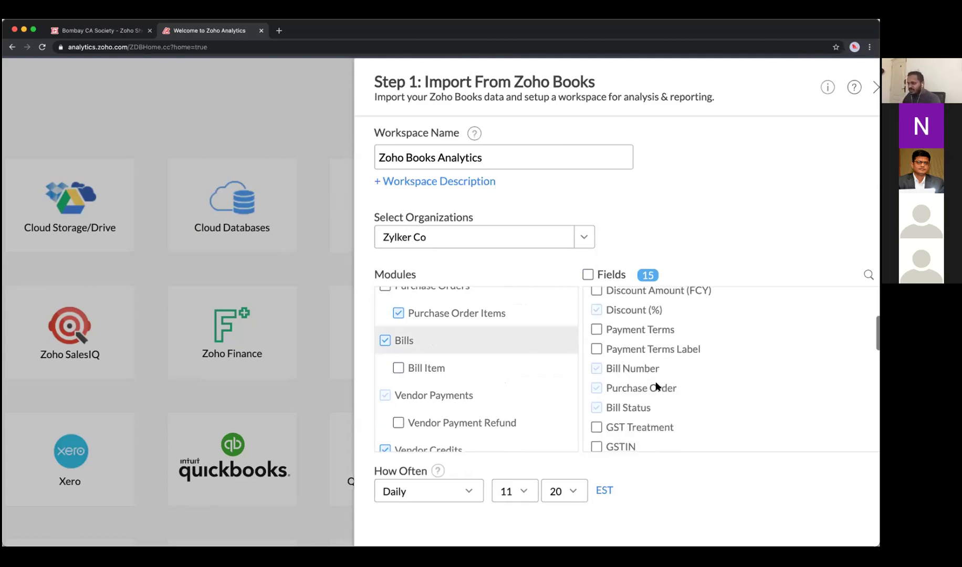
scroll(609, 382, down, 7)
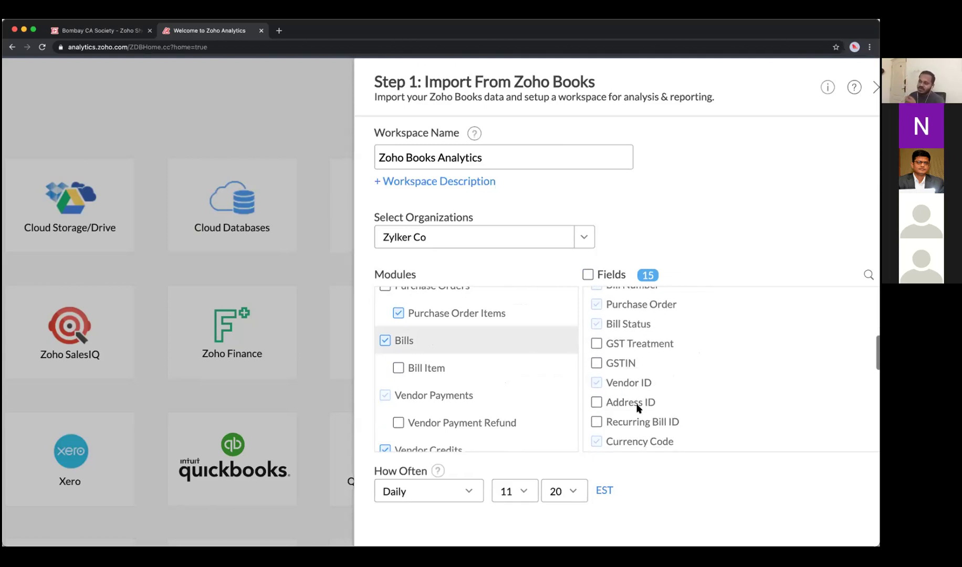
scroll(640, 363, down, 15)
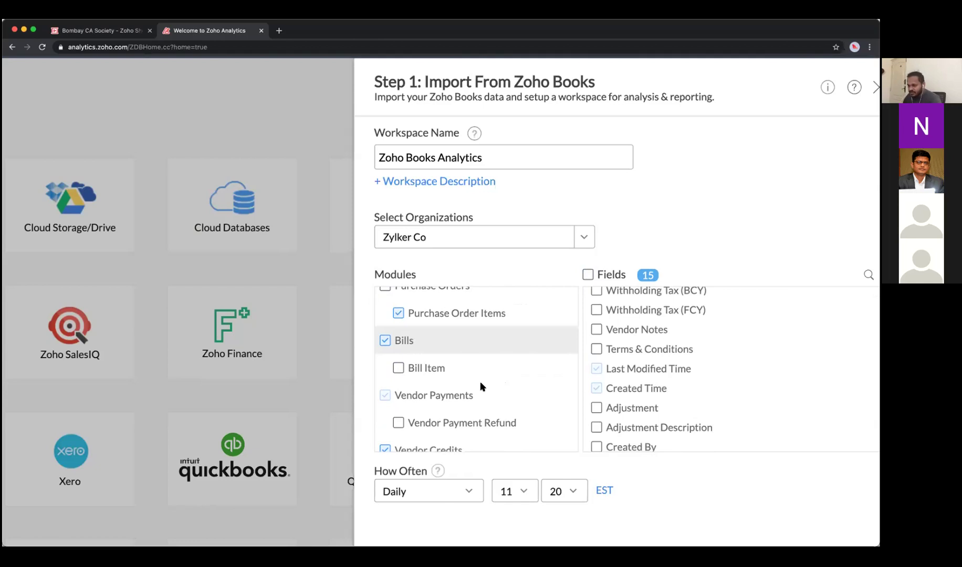
scroll(480, 383, down, 4)
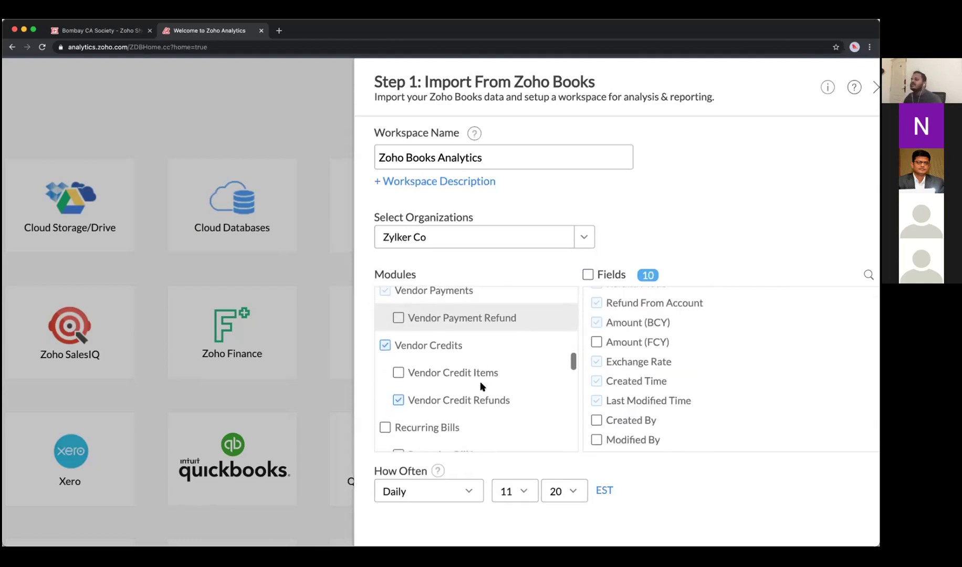
scroll(481, 381, up, 10)
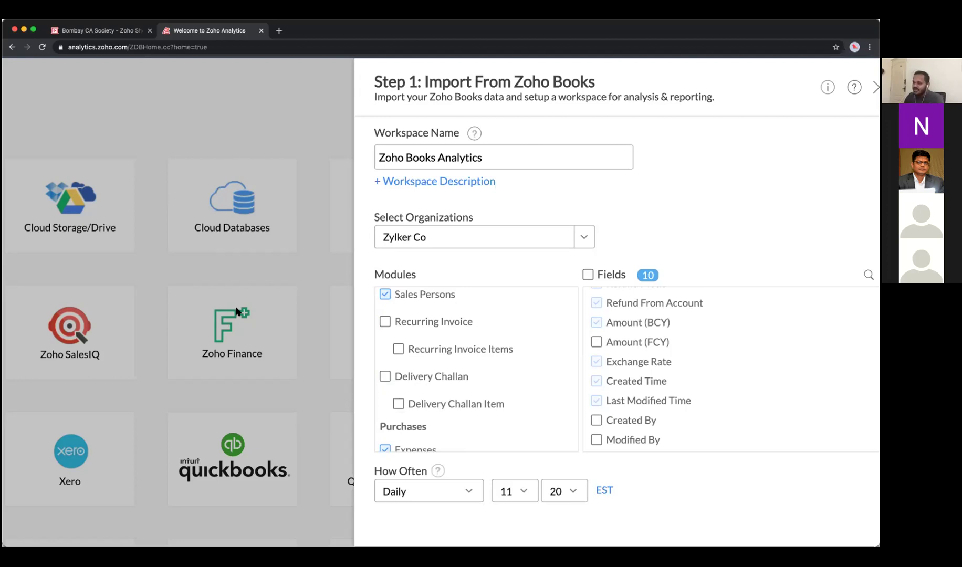
click(453, 302)
Preview the fields of the Timesheet, Tasks and Reporting Tags modules.
scroll(415, 321, up, 2)
scroll(412, 323, up, 10)
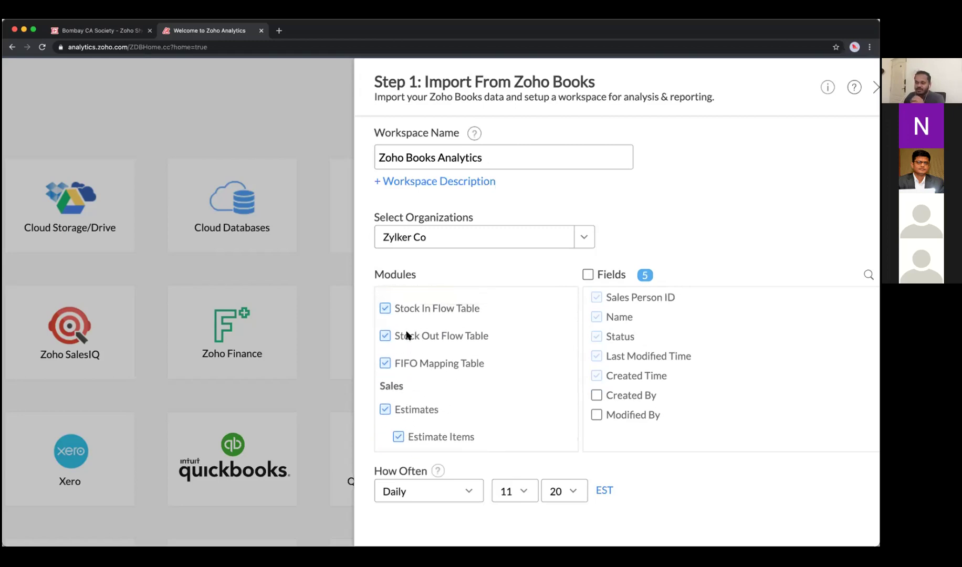
scroll(407, 335, up, 10)
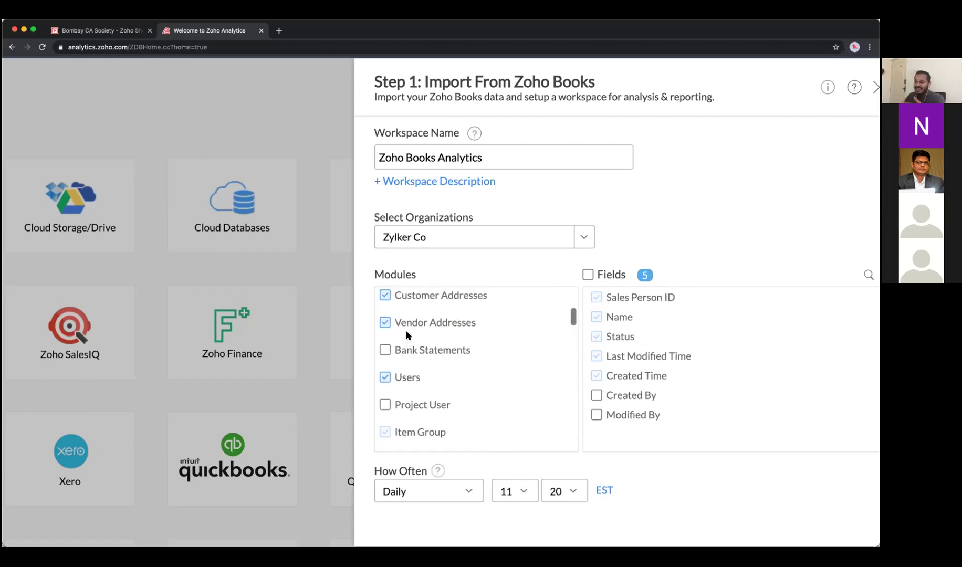
click(406, 342)
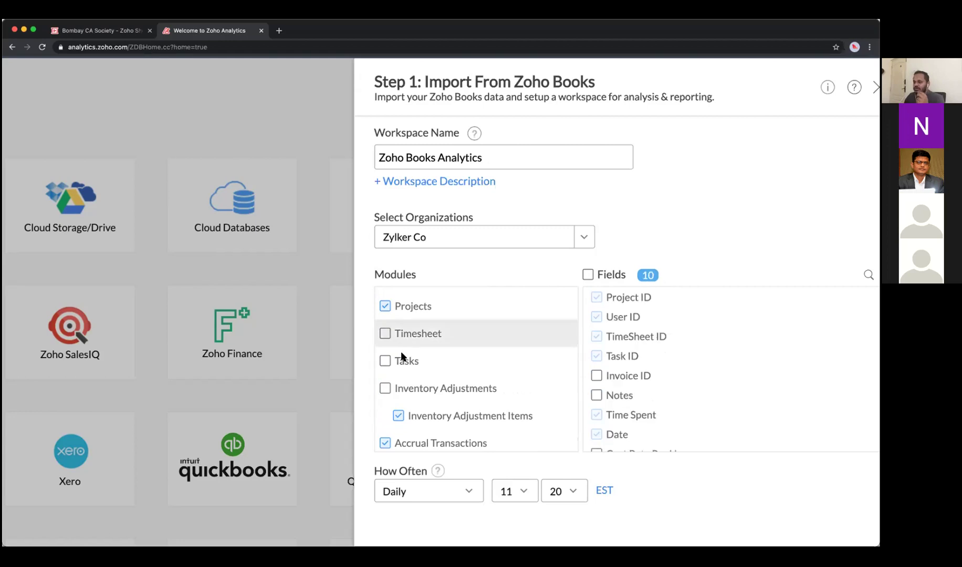
click(402, 357)
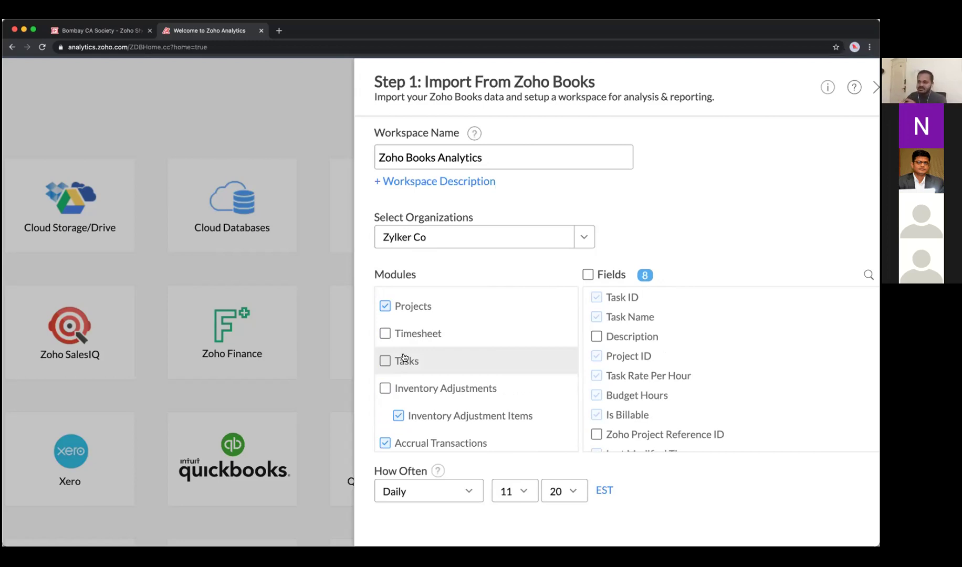
scroll(522, 339, up, 3)
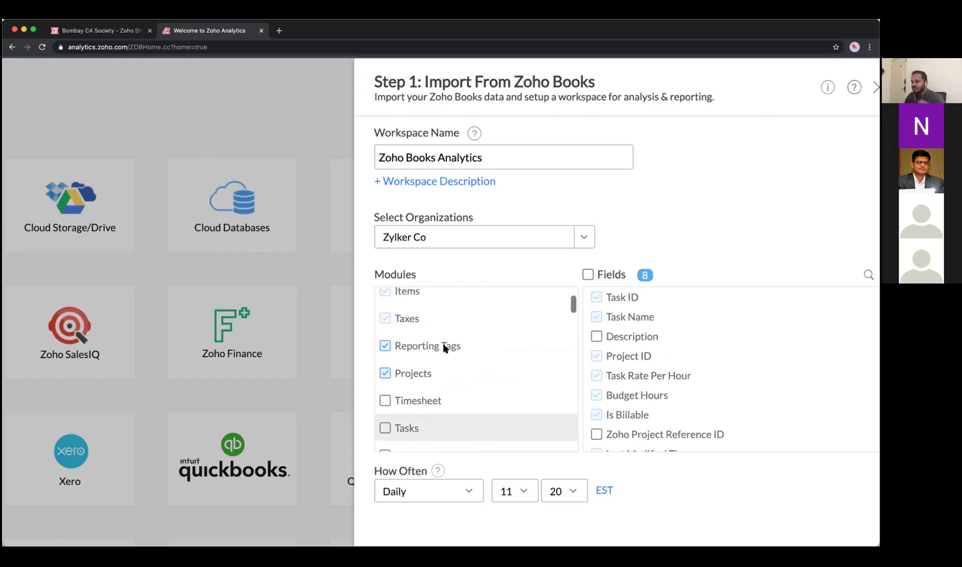
click(442, 344)
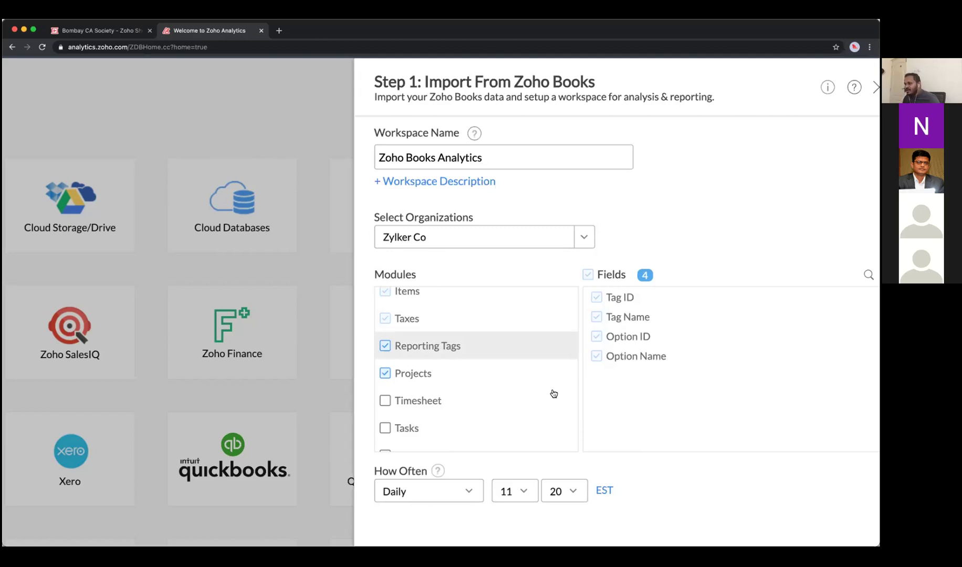
scroll(569, 315, down, 3)
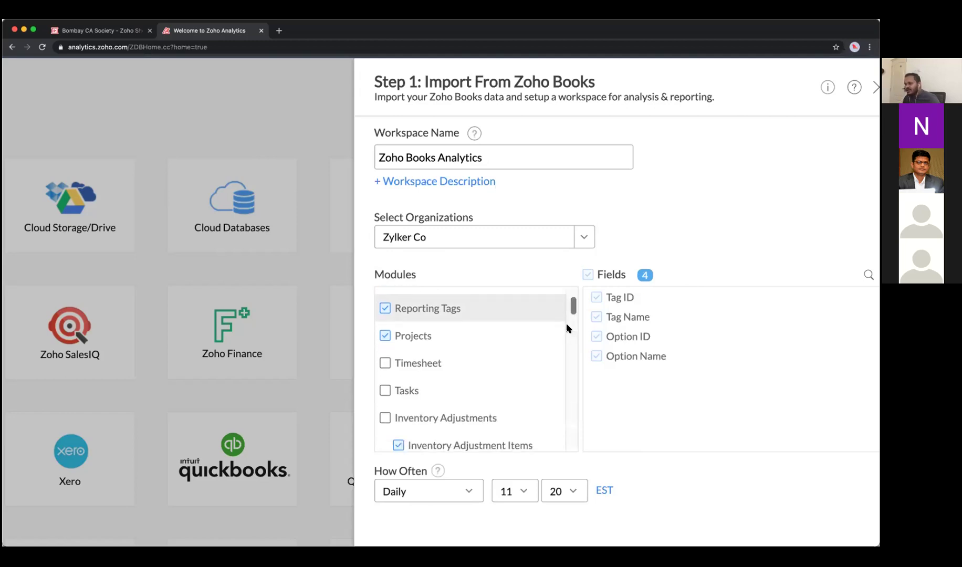
Set the Zoho Books sync frequency to Hourly, review the 3, 6 and 12 Hours intervals, then close the setup.
click(465, 471)
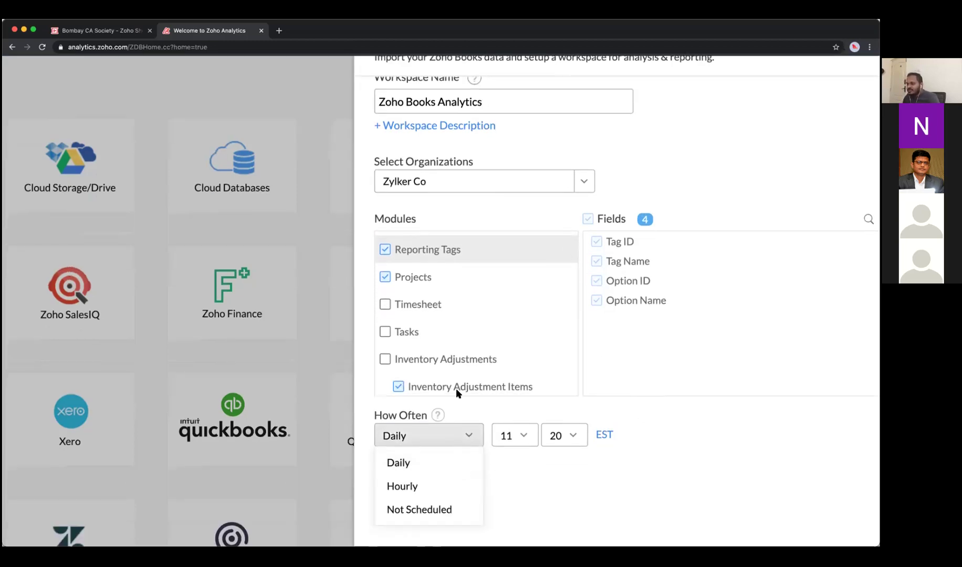
scroll(455, 388, down, 2)
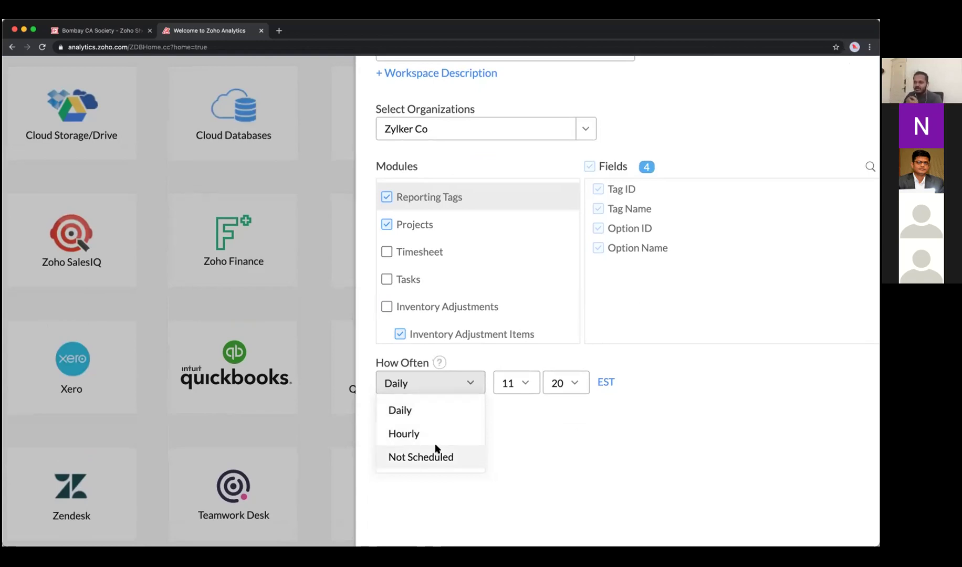
click(441, 439)
click(522, 382)
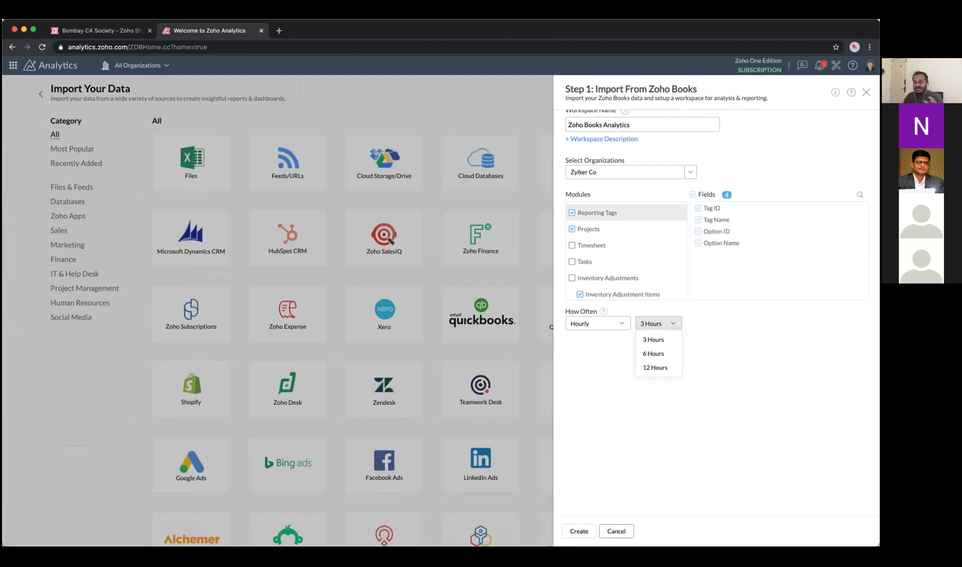
click(616, 531)
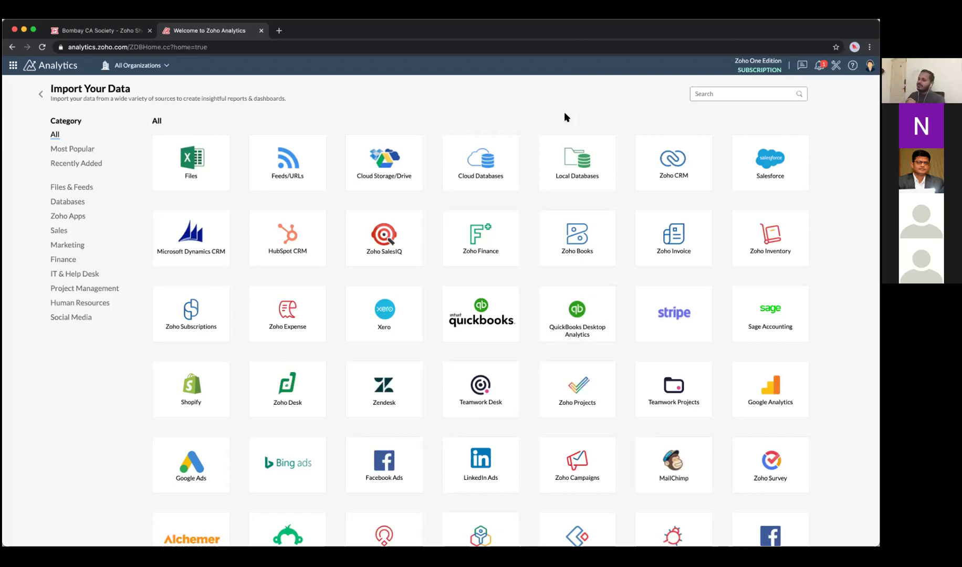
Look over the connector tiles on the Import Your Data page.
mouse_move(797, 242)
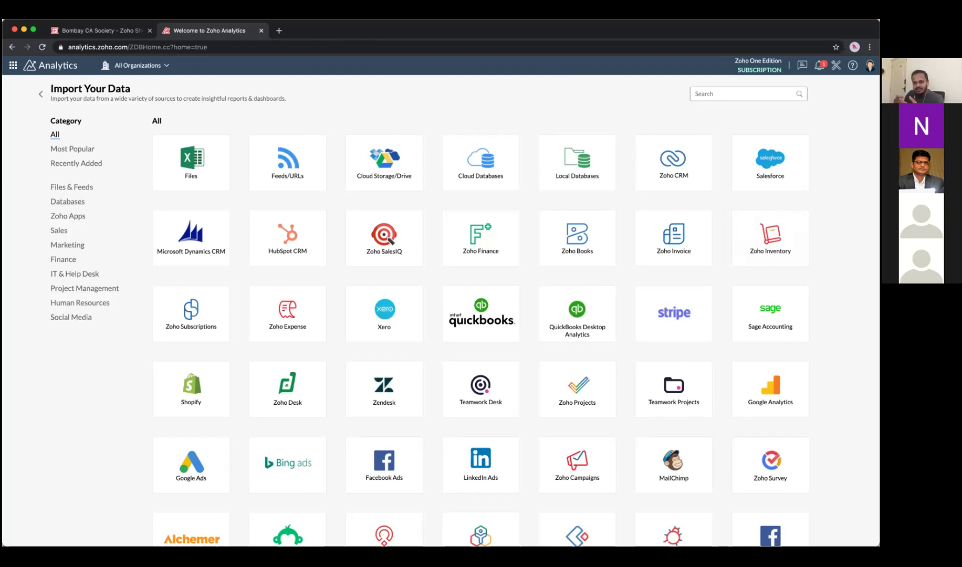
mouse_move(469, 164)
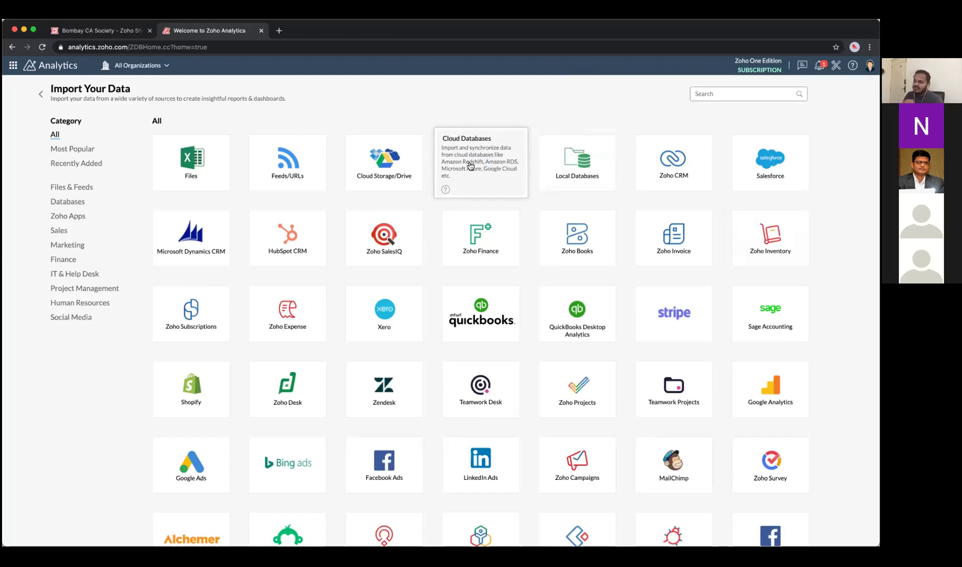
Open the Cloud Databases import setup and keep Amazon RDS as the service.
click(470, 165)
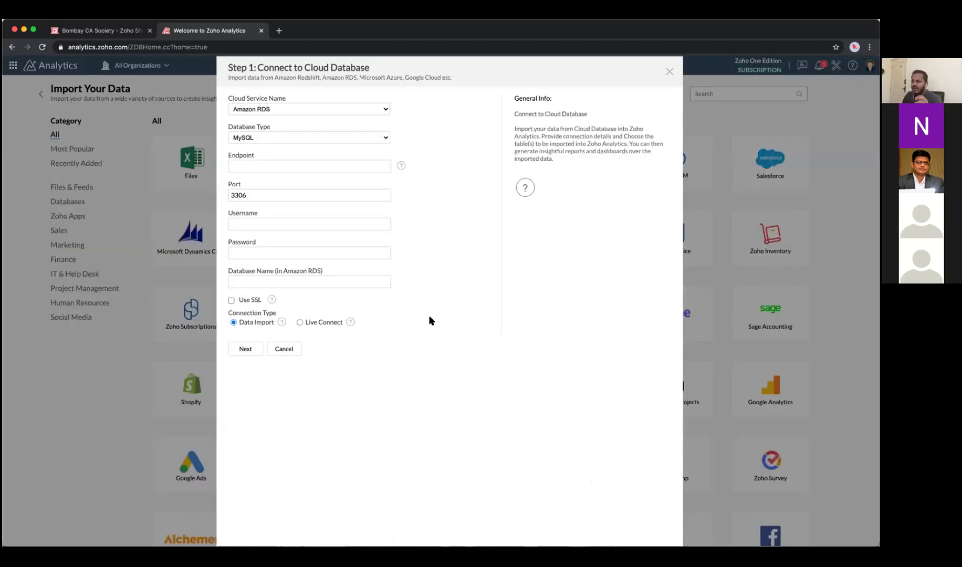
click(670, 72)
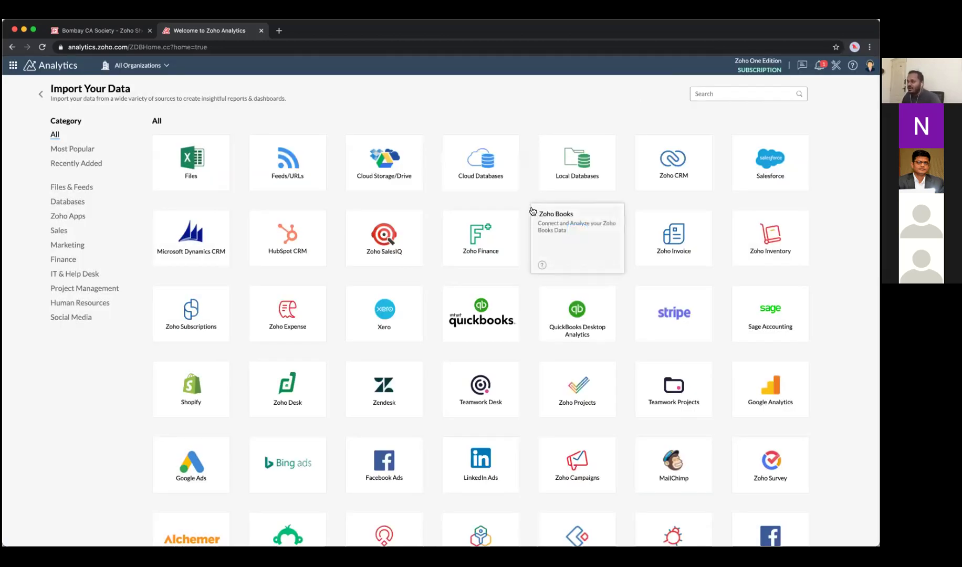
click(493, 169)
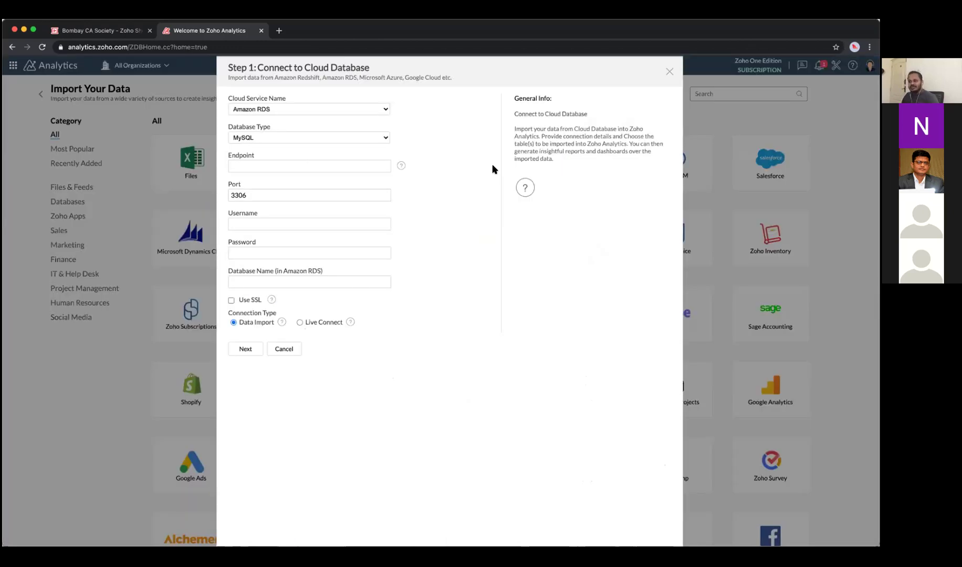
click(367, 110)
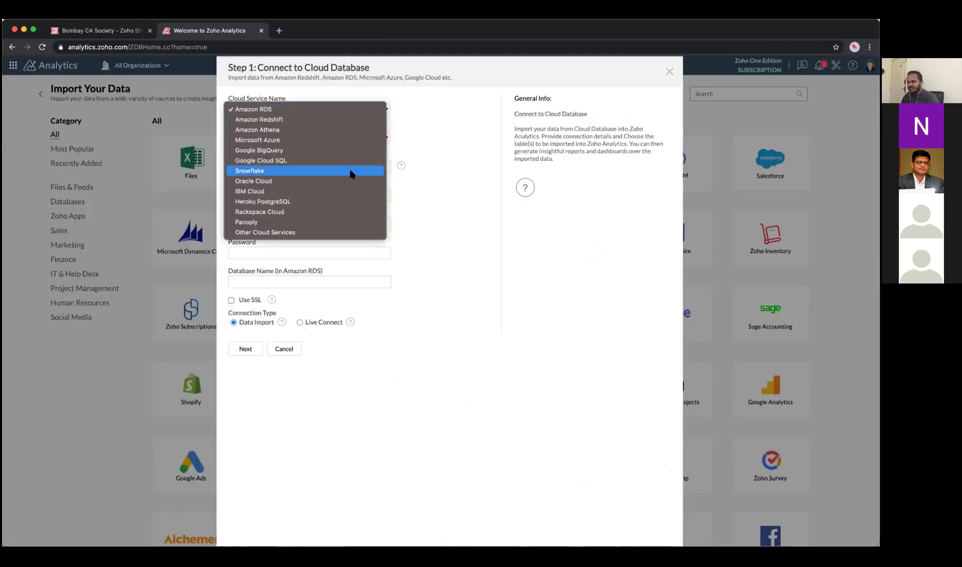
click(433, 210)
click(363, 108)
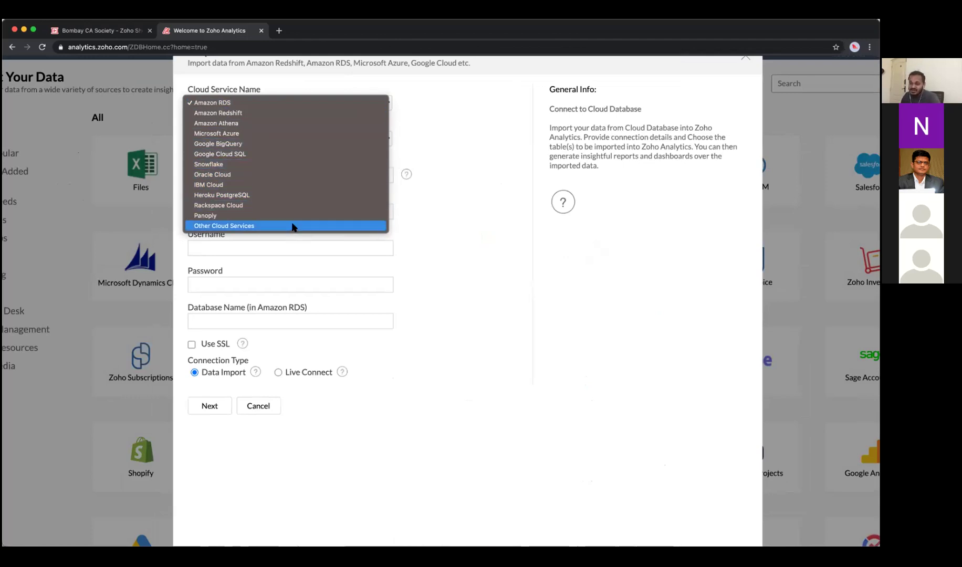
click(446, 195)
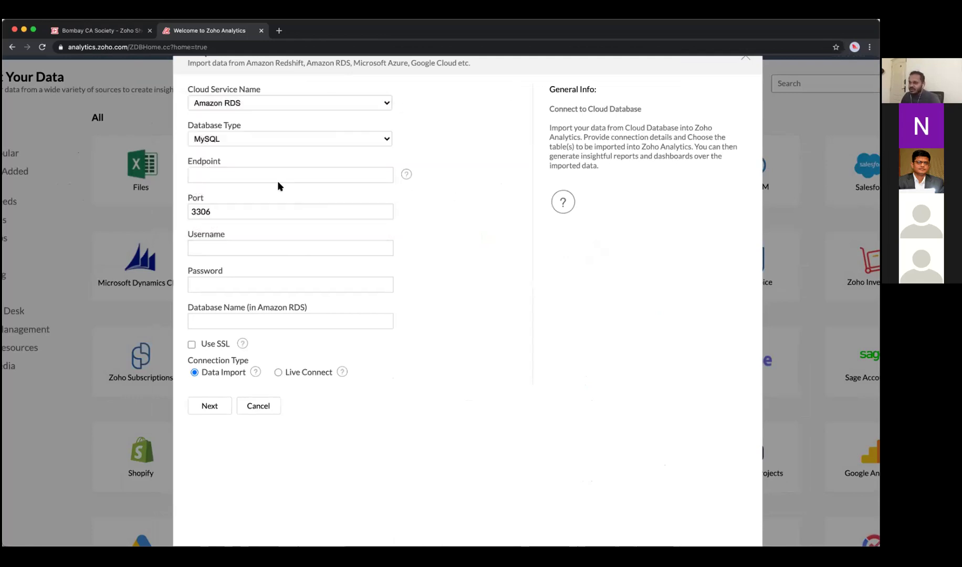
Step through the Endpoint, Port, Username, Password and Database Name fields.
click(296, 175)
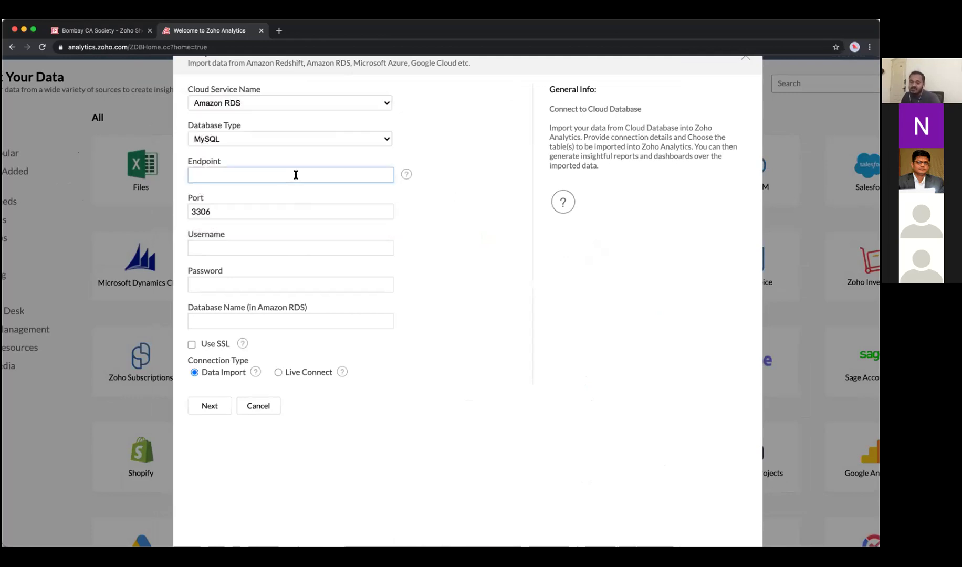
mouse_move(402, 172)
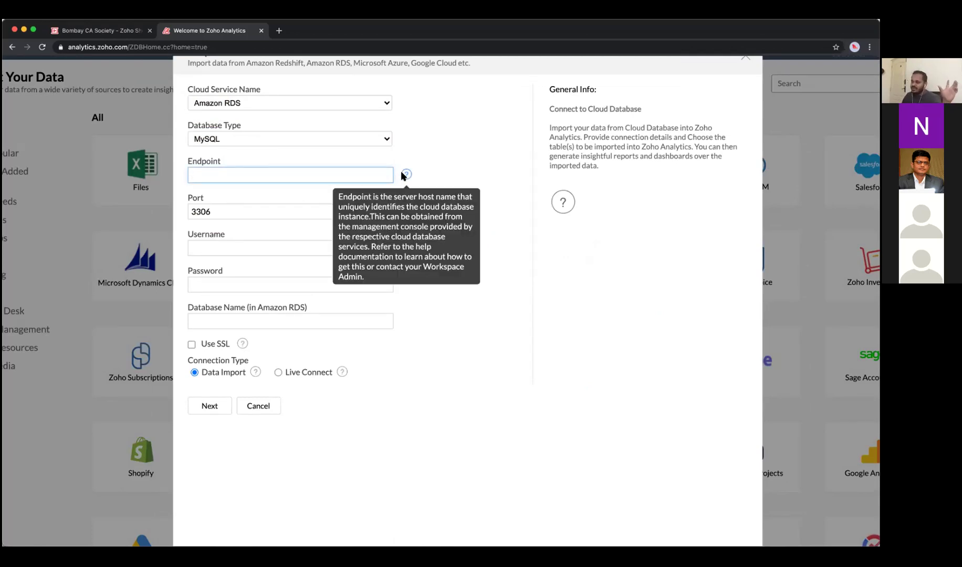
click(247, 211)
click(317, 249)
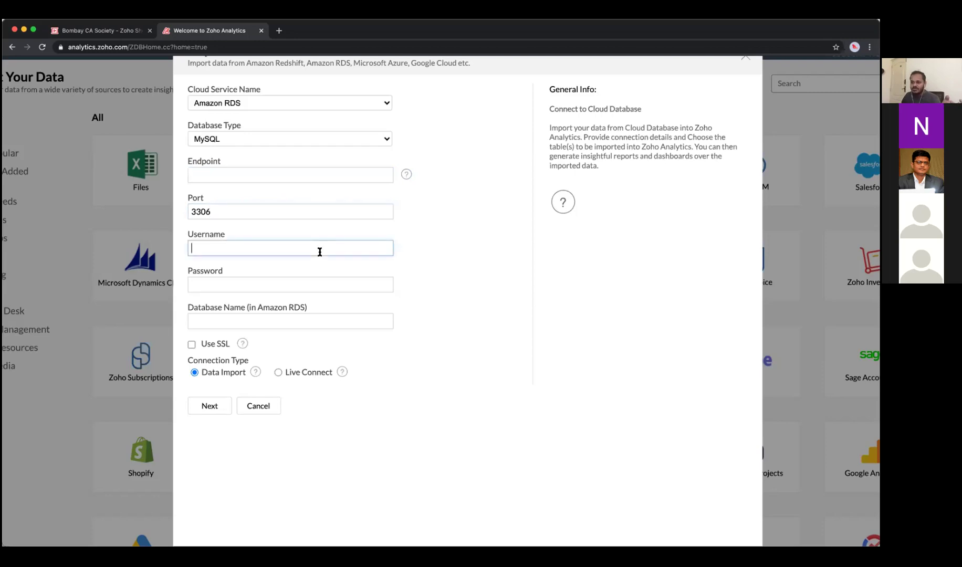
click(311, 286)
click(313, 320)
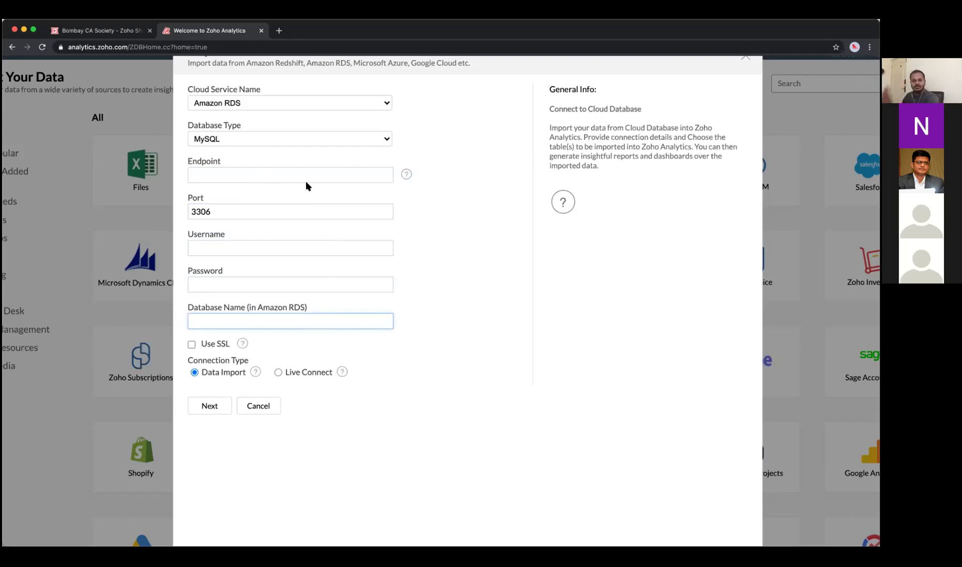
scroll(310, 187, up, 1)
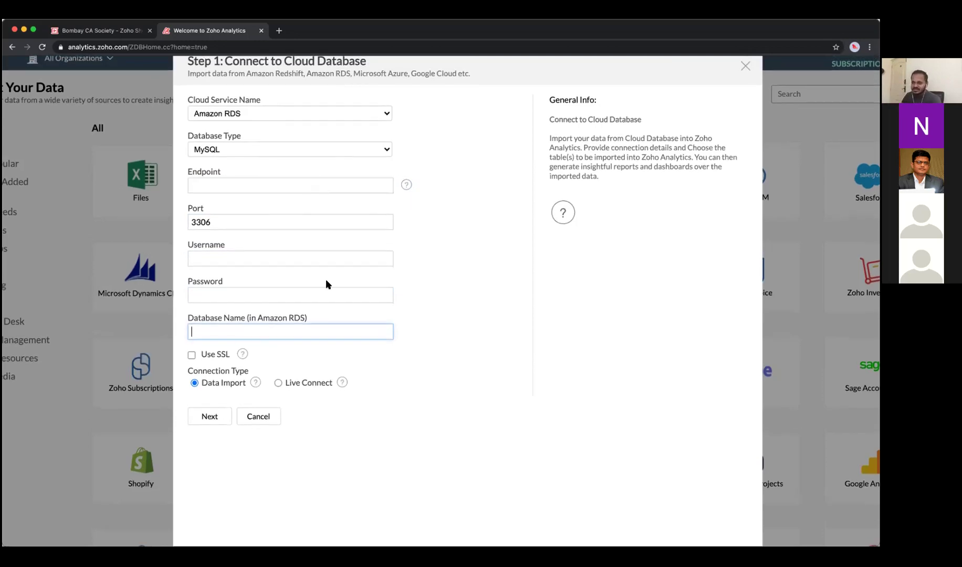
scroll(341, 298, down, 2)
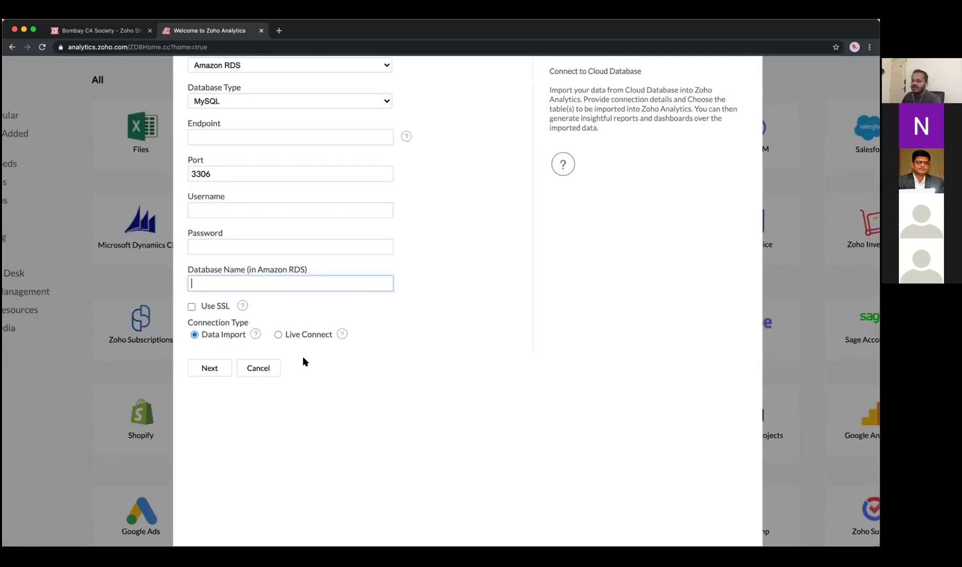
Choose Live Connect as the connection type, then cancel the connection form.
click(278, 335)
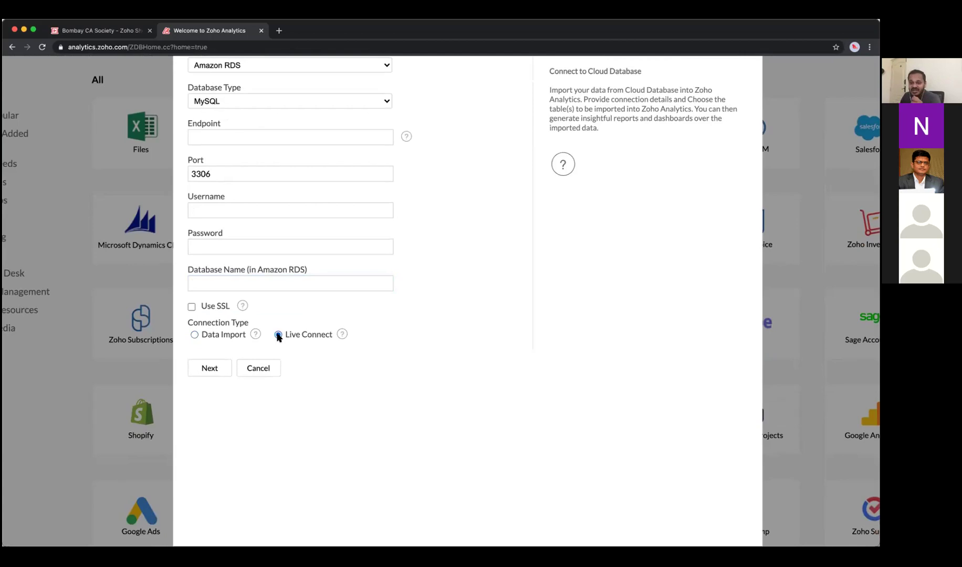
scroll(357, 310, up, 2)
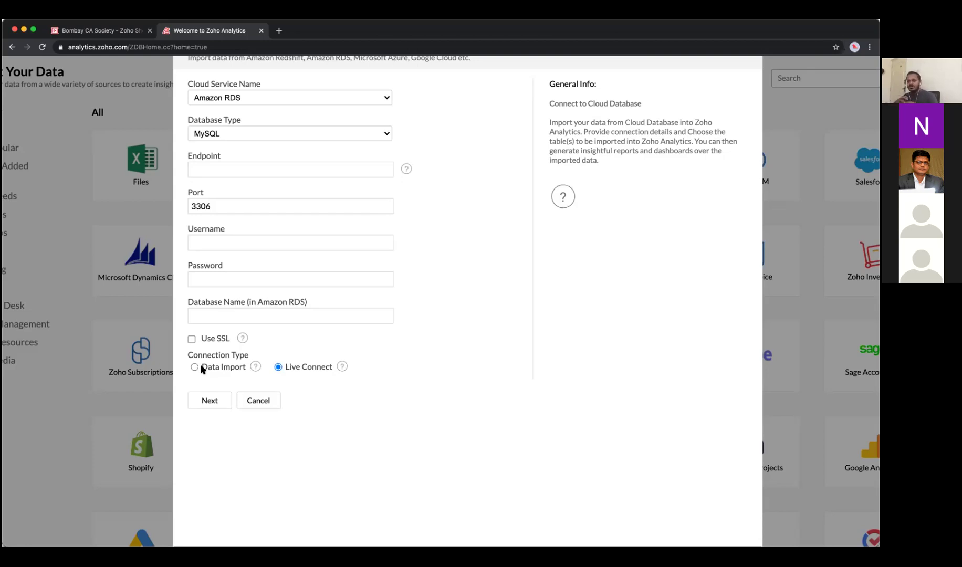
click(257, 400)
drag(425, 284, 440, 290)
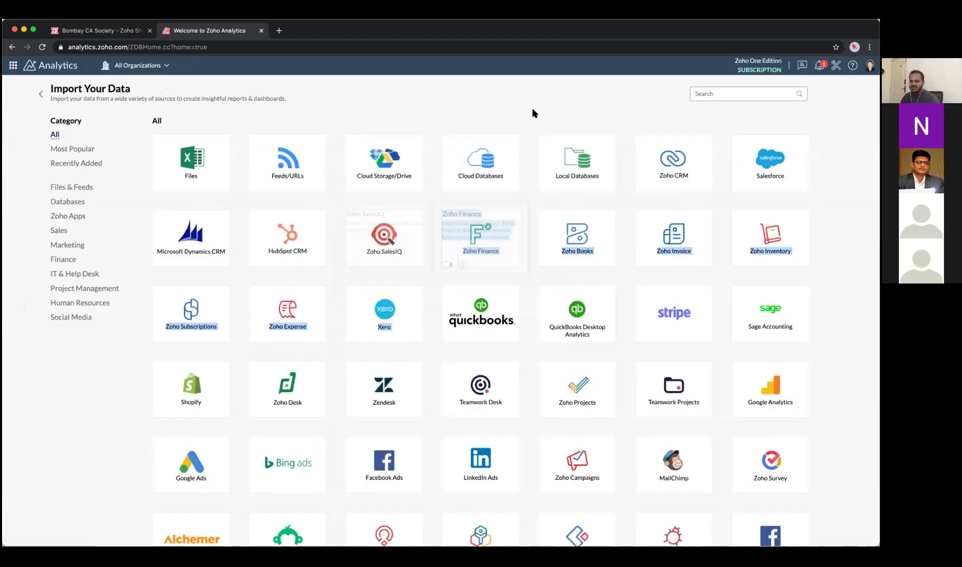
click(533, 110)
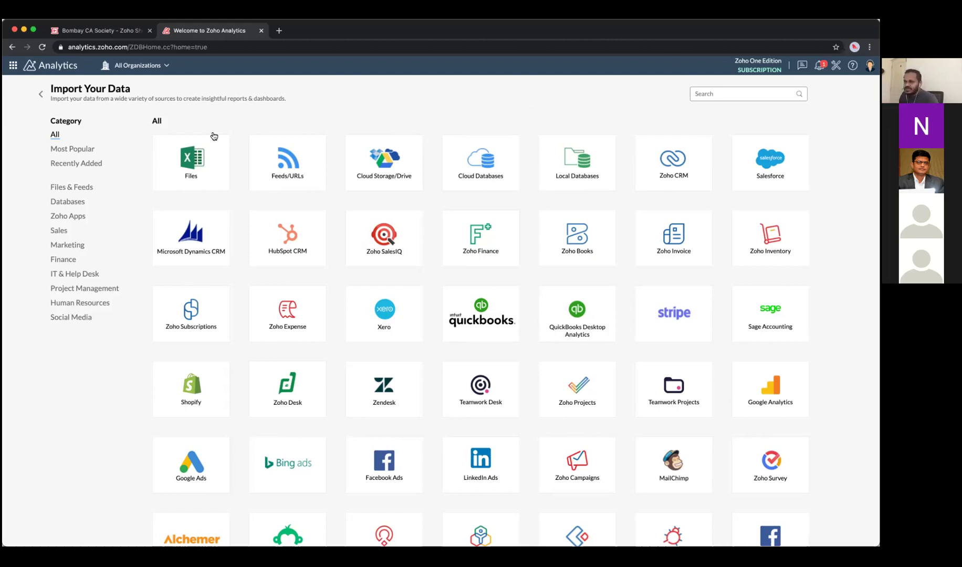
scroll(189, 153, down, 4)
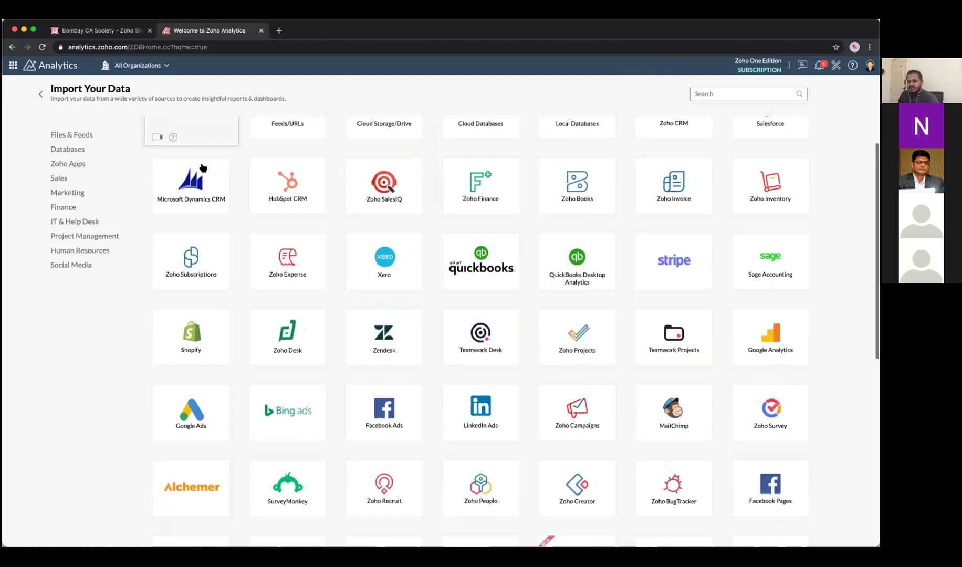
scroll(203, 168, down, 6)
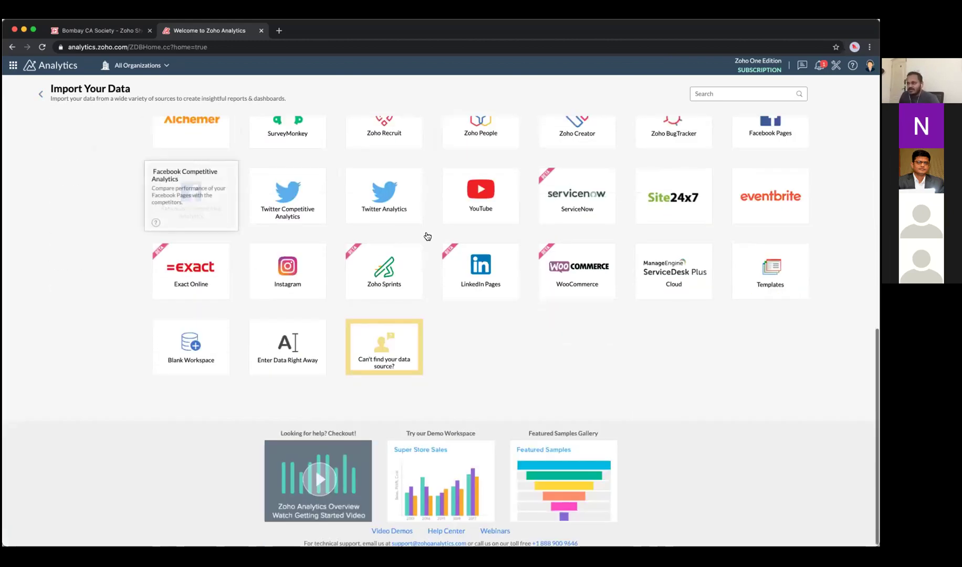
scroll(470, 181, up, 8)
scroll(477, 234, up, 2)
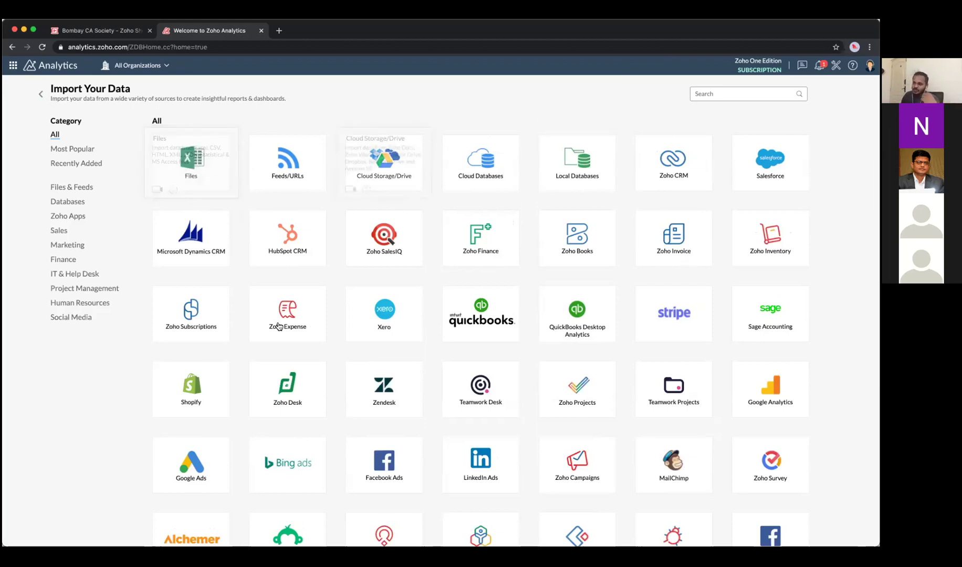
scroll(309, 330, down, 4)
scroll(640, 409, down, 1)
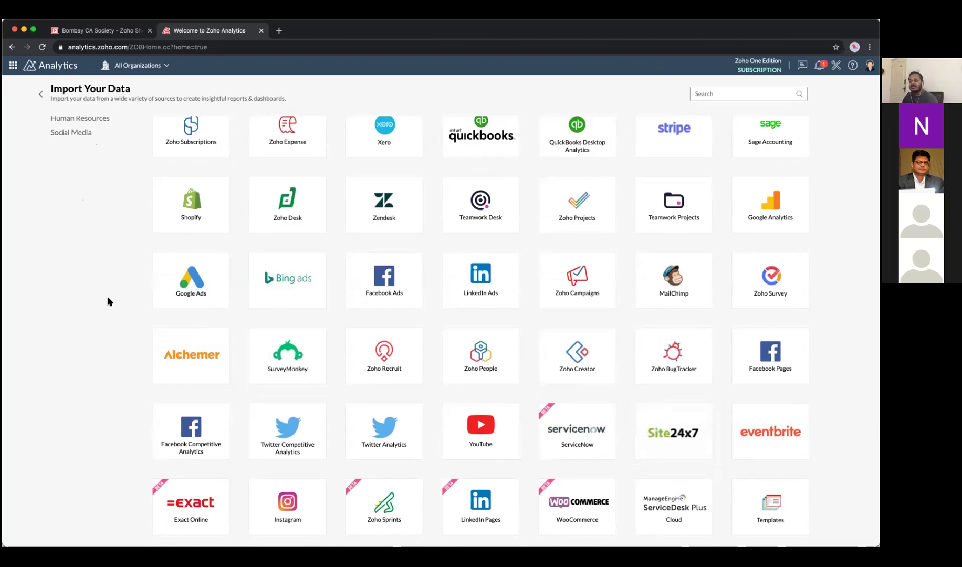
scroll(117, 298, up, 5)
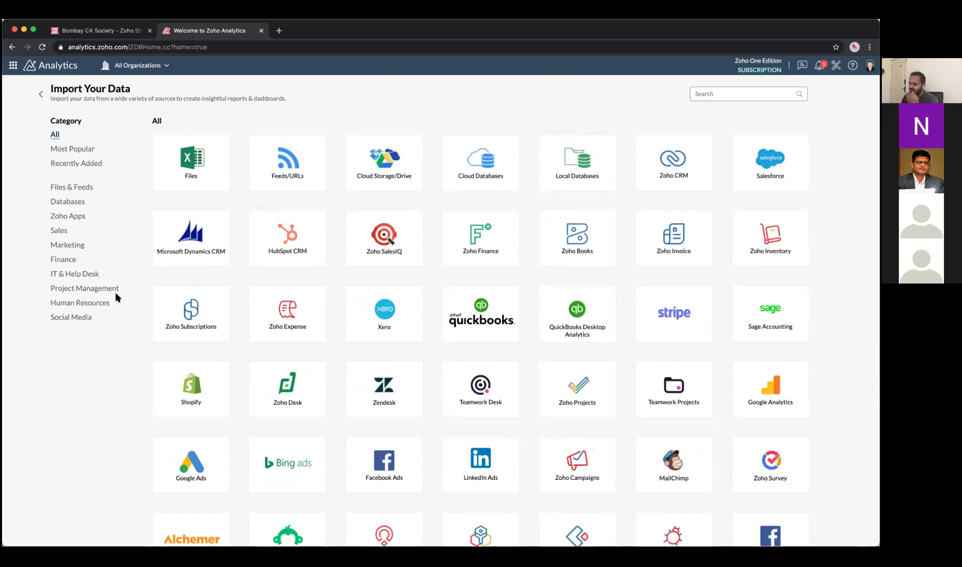
mouse_move(282, 207)
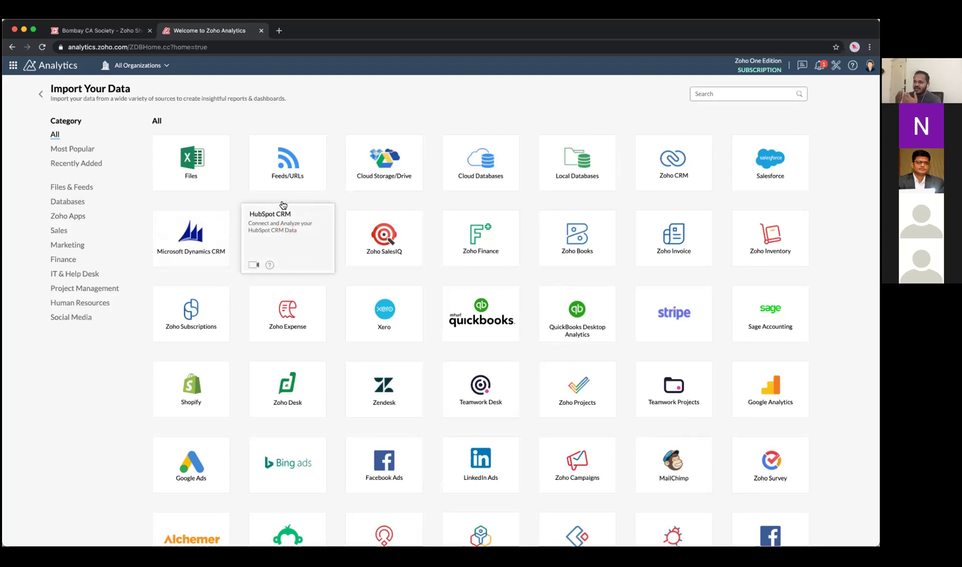
mouse_move(228, 320)
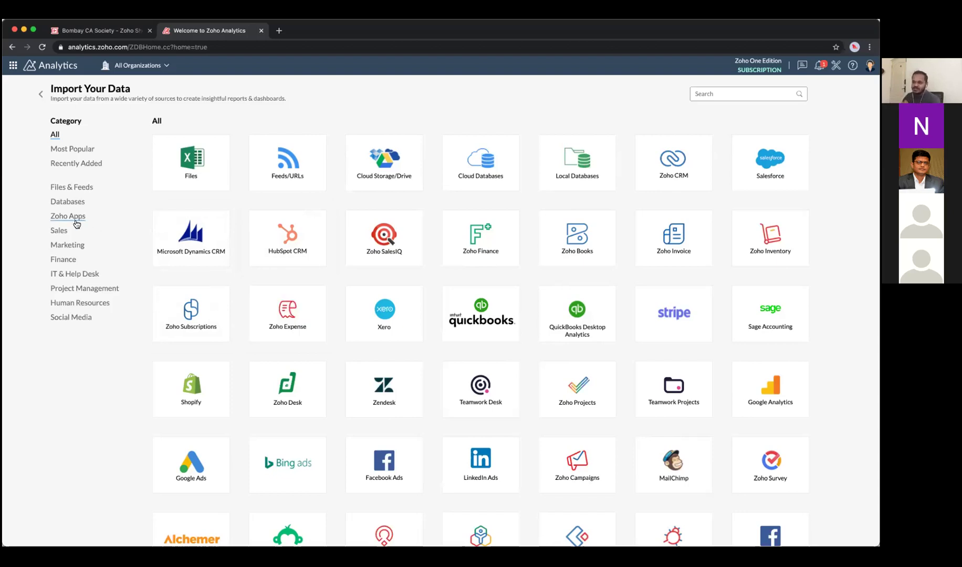
Filter the data sources to Finance, then go back to the Workspaces list.
click(65, 262)
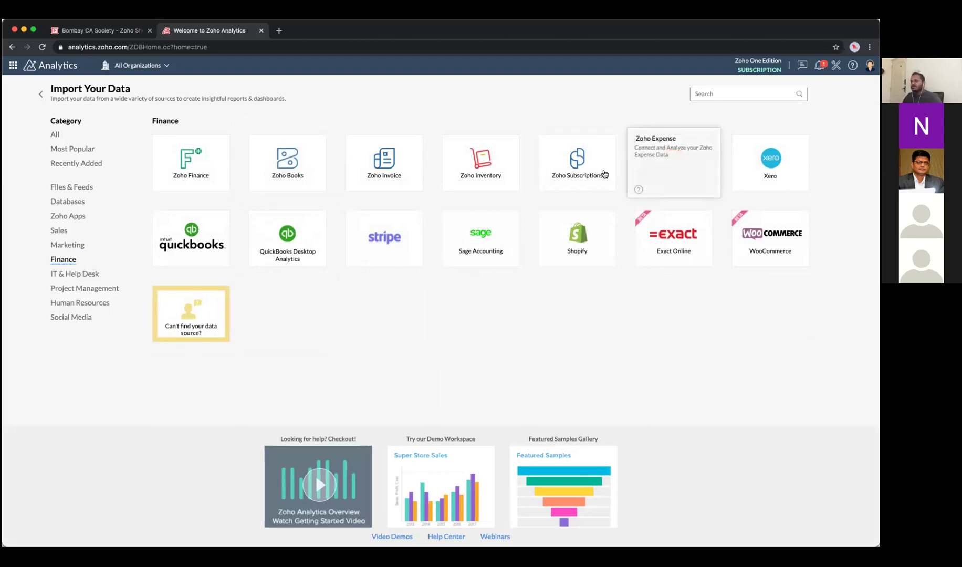
click(41, 92)
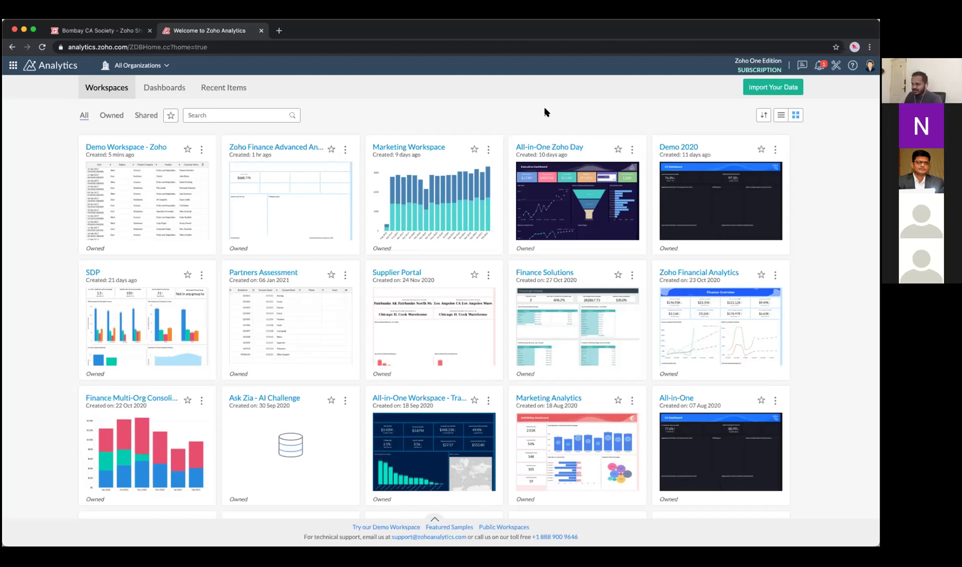
click(300, 150)
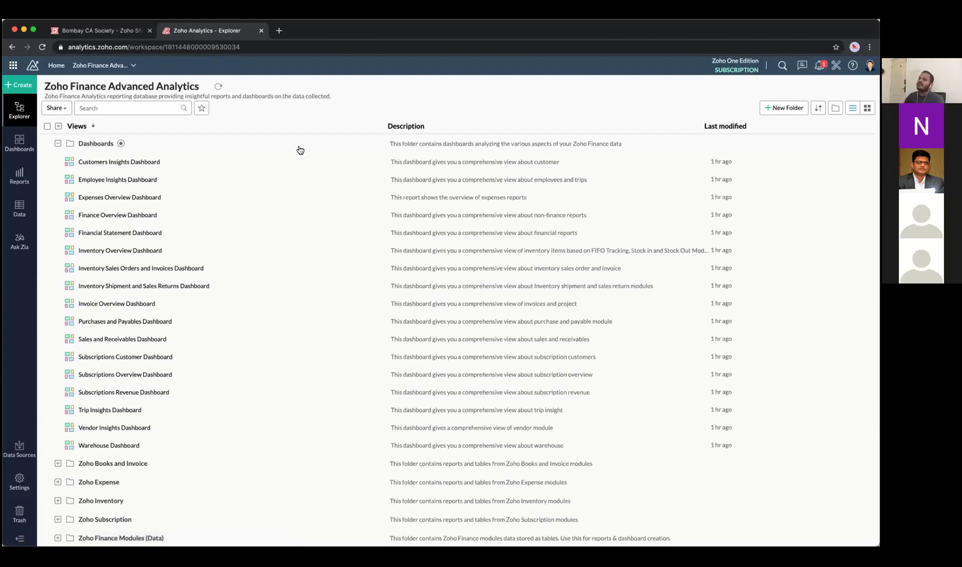
click(58, 143)
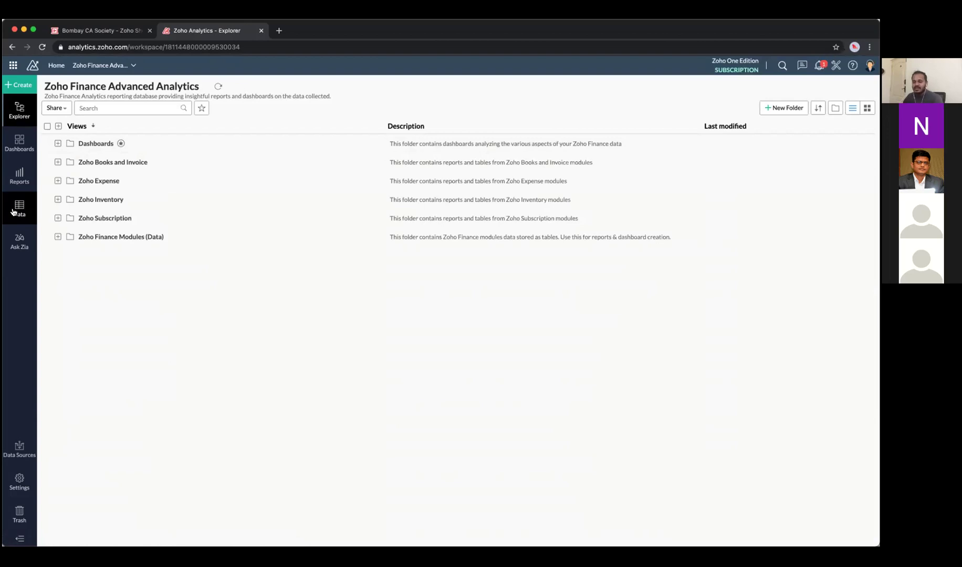
click(13, 212)
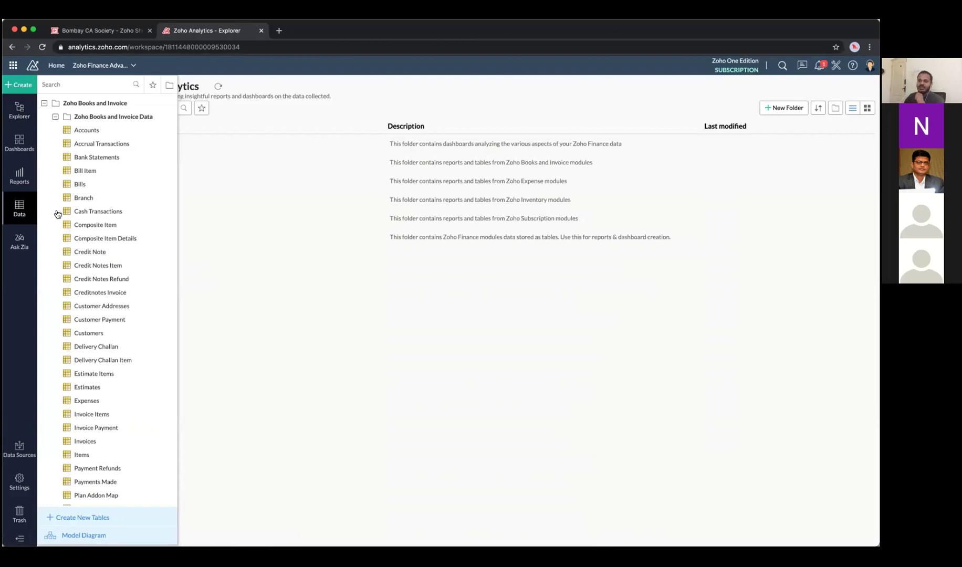
scroll(110, 246, down, 10)
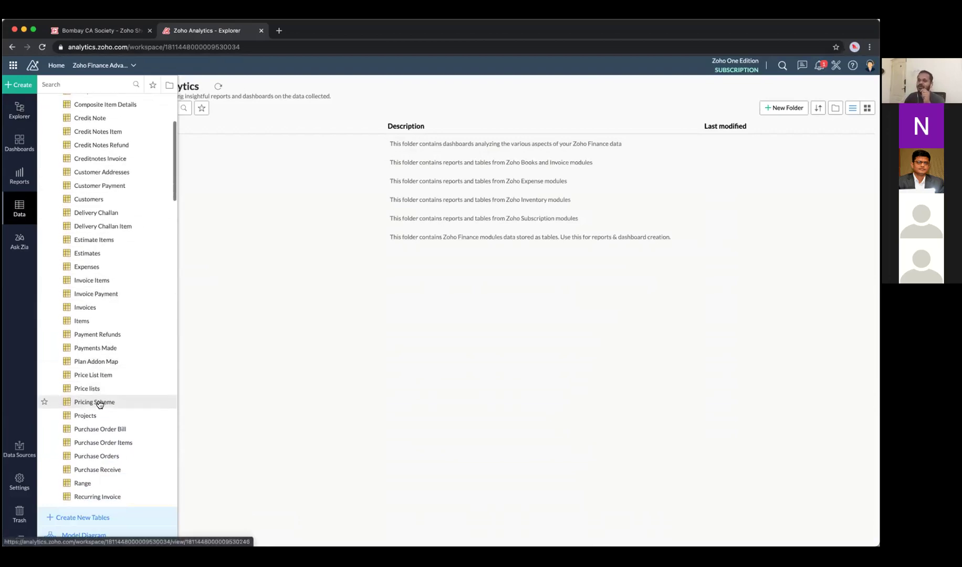
scroll(119, 359, down, 10)
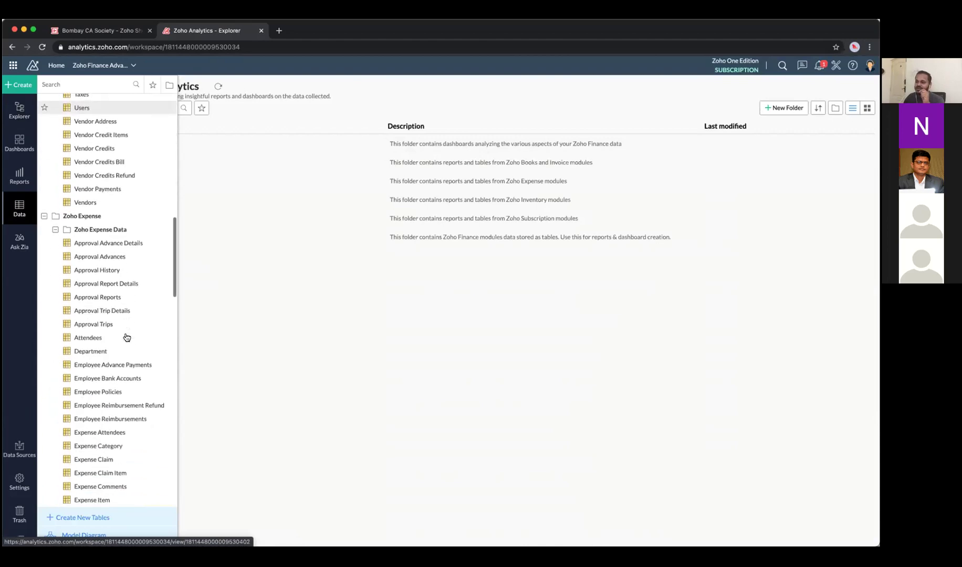
scroll(126, 337, down, 15)
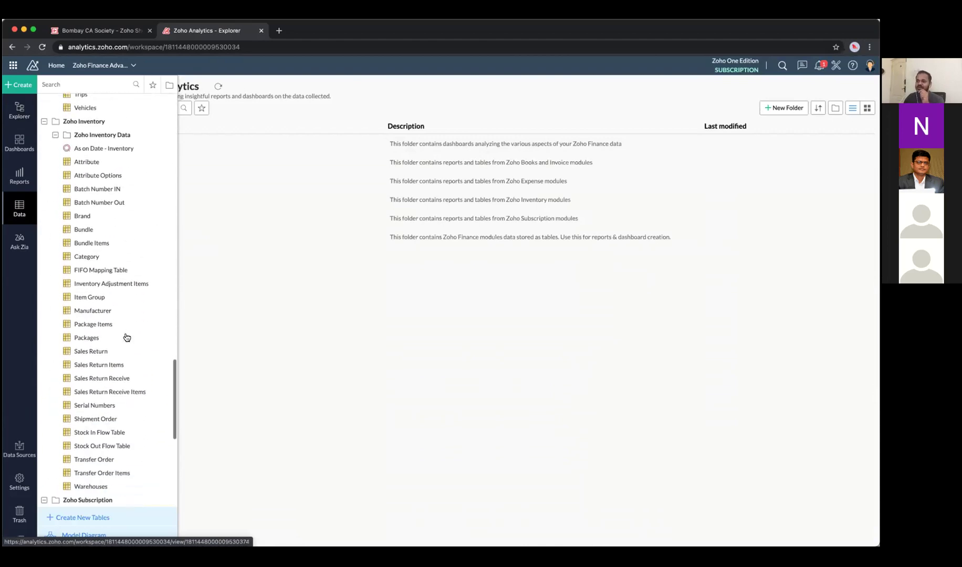
scroll(127, 337, down, 2)
scroll(127, 337, up, 20)
scroll(127, 337, up, 5)
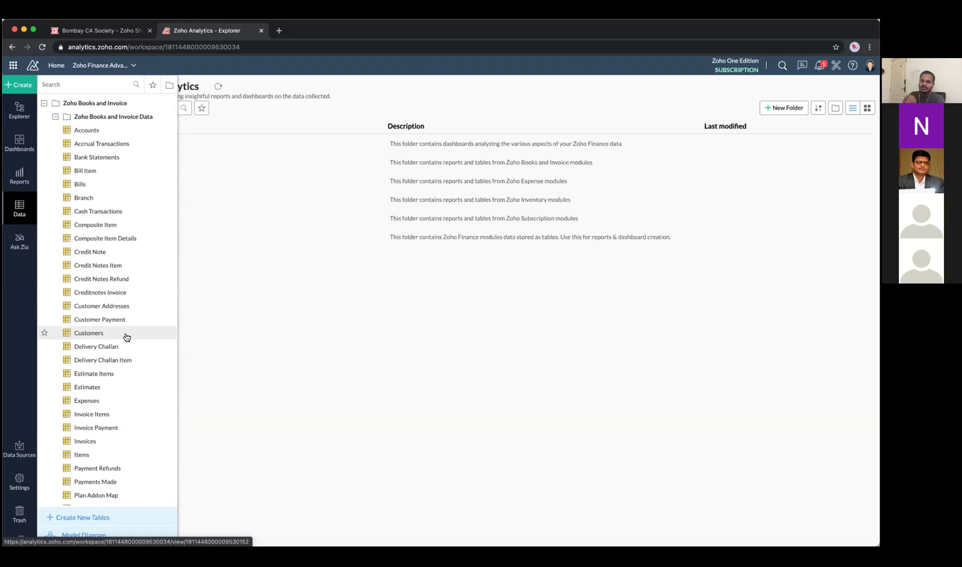
scroll(127, 337, down, 4)
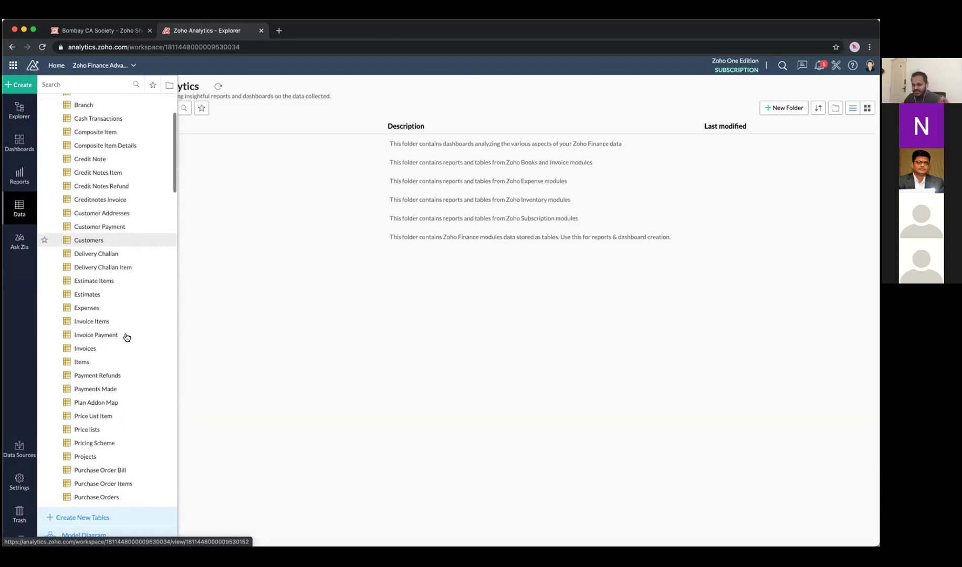
scroll(128, 336, up, 1)
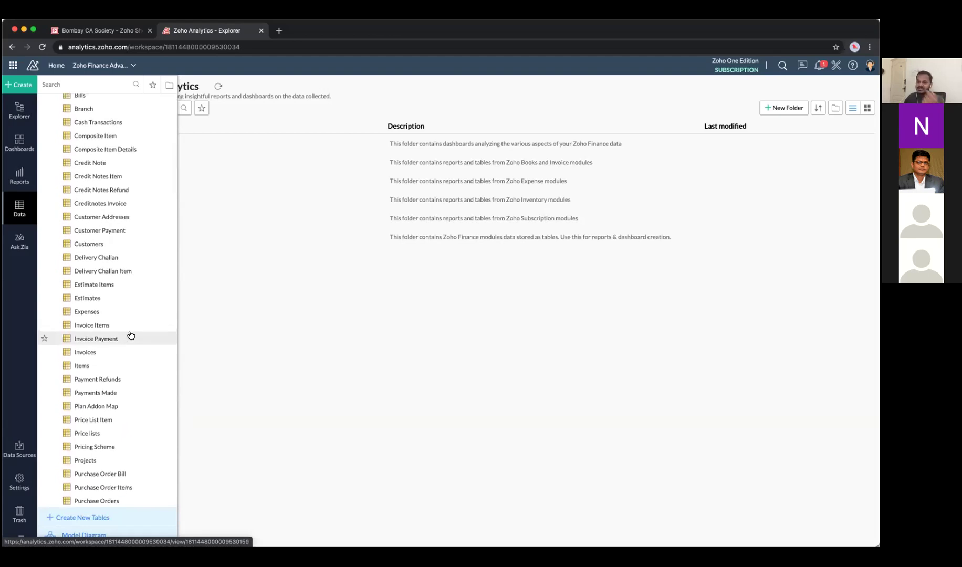
scroll(130, 337, up, 1)
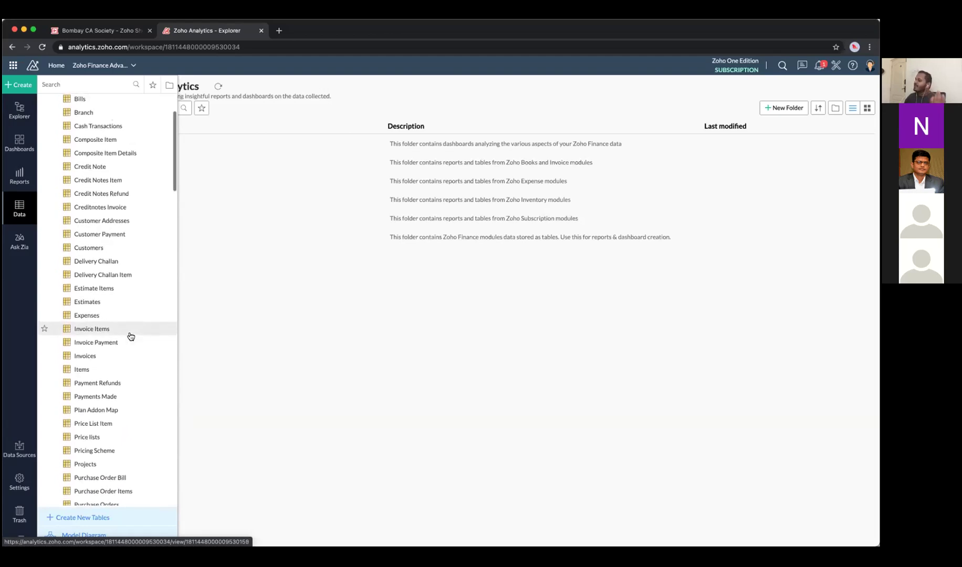
scroll(134, 333, up, 1)
scroll(136, 332, up, 1)
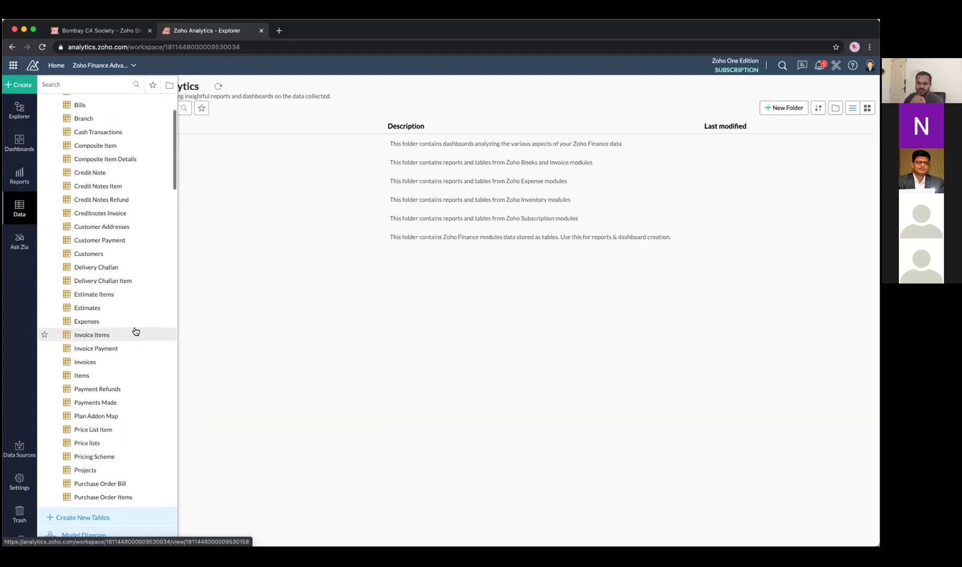
scroll(135, 331, up, 5)
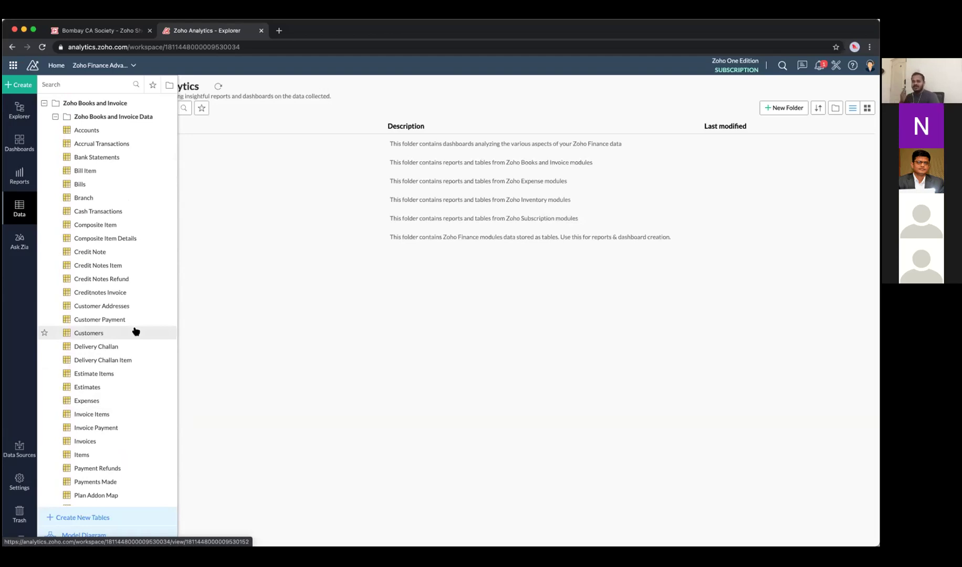
scroll(148, 254, down, 5)
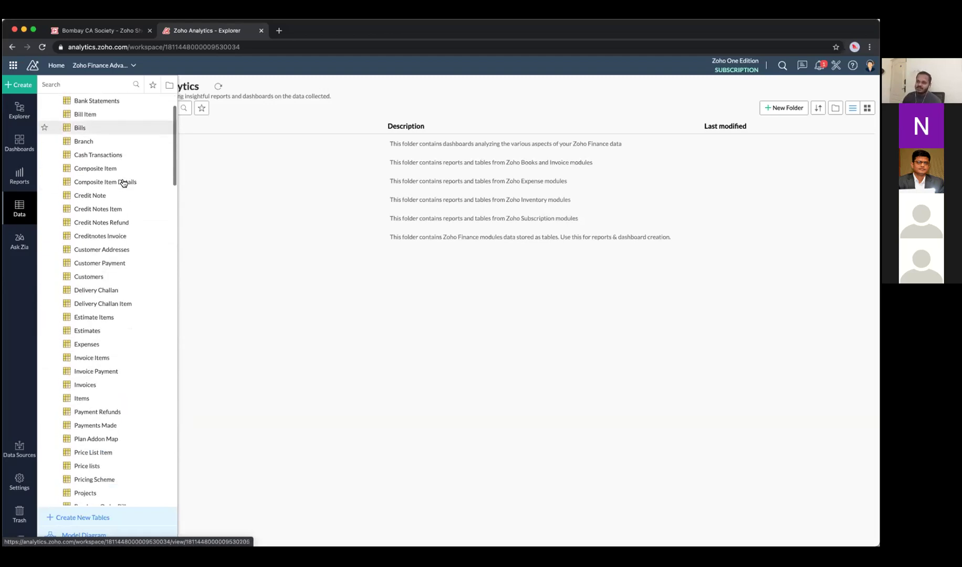
scroll(116, 330, down, 15)
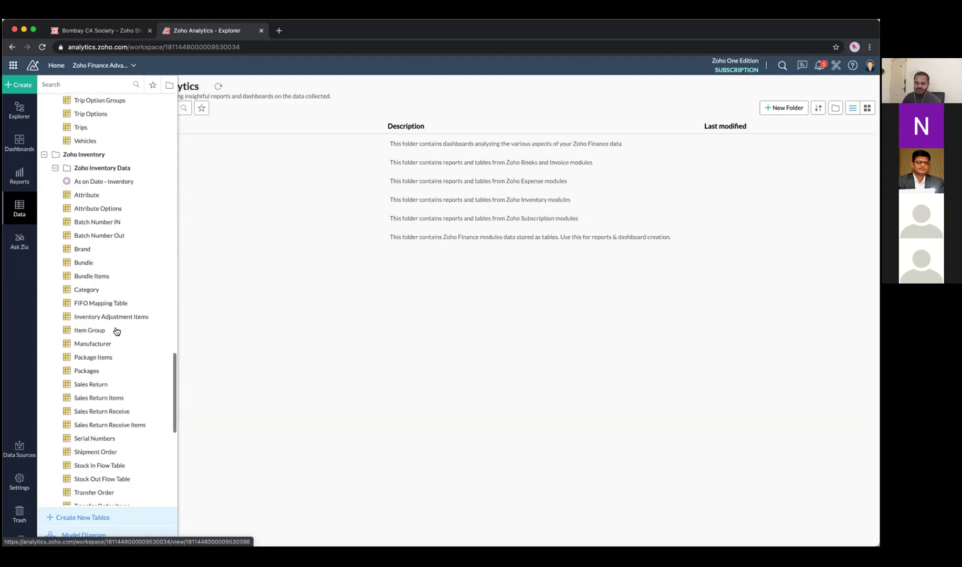
scroll(116, 331, down, 8)
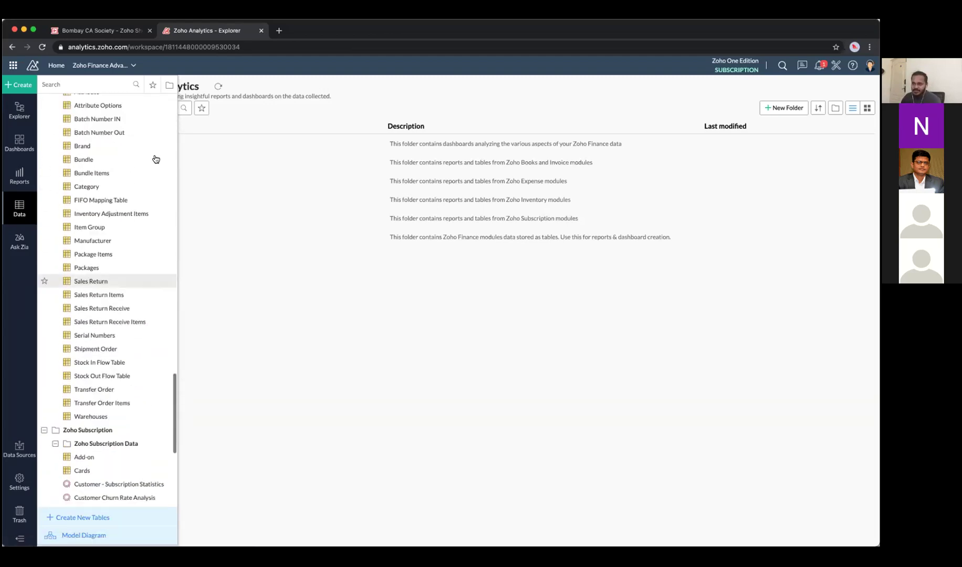
scroll(119, 153, down, 2)
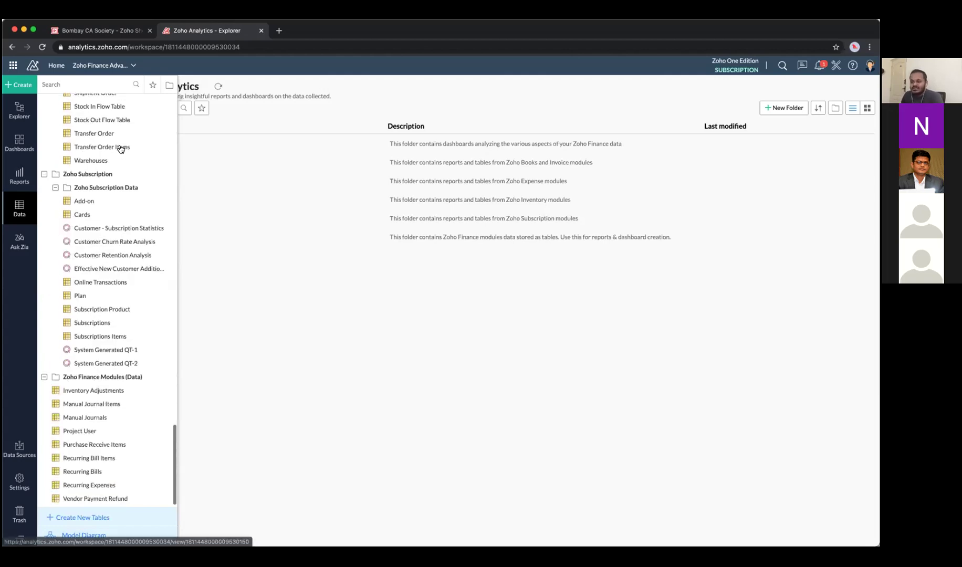
scroll(121, 148, up, 20)
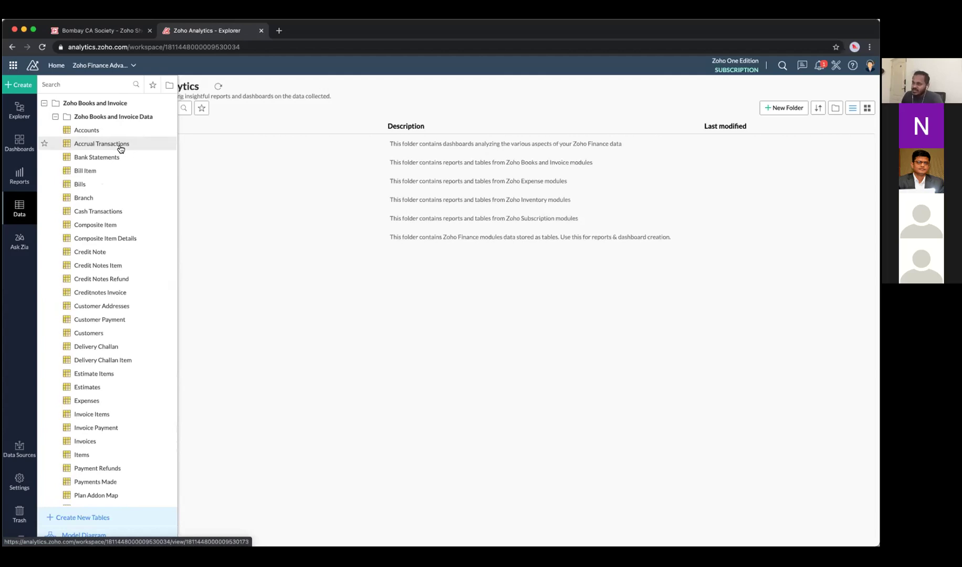
Open the Accounts table and select the Description and Account Type columns and an Accounts Receivable cell.
click(81, 131)
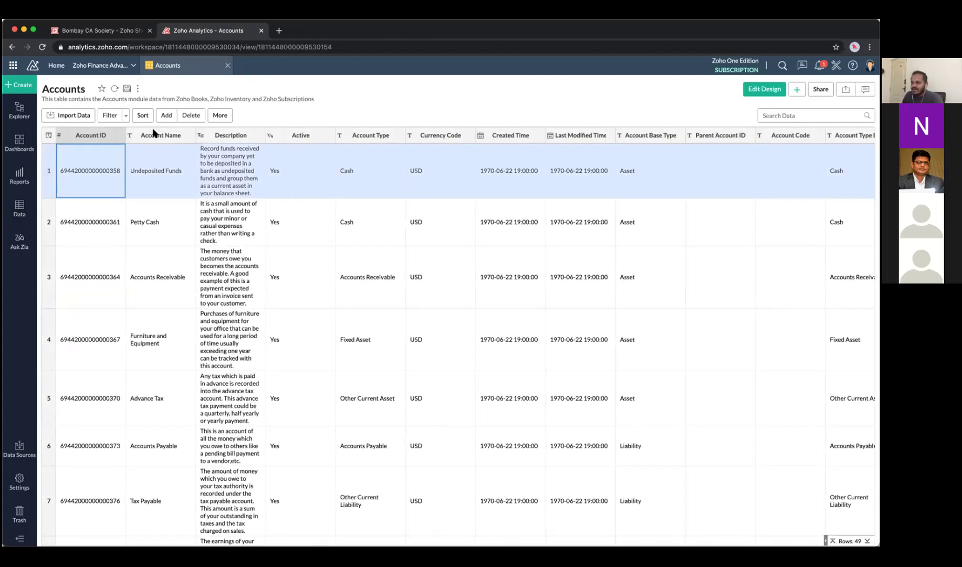
click(315, 137)
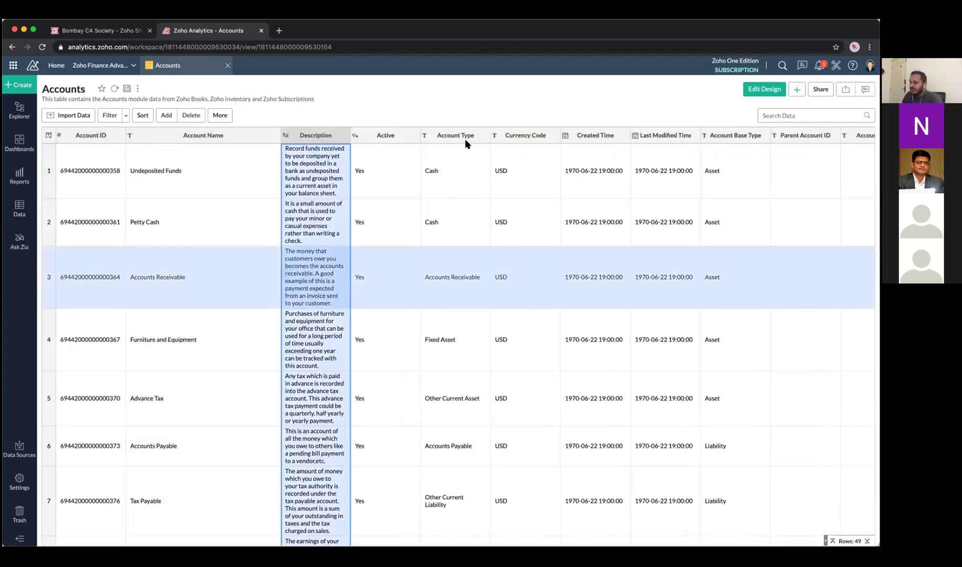
click(465, 140)
click(465, 297)
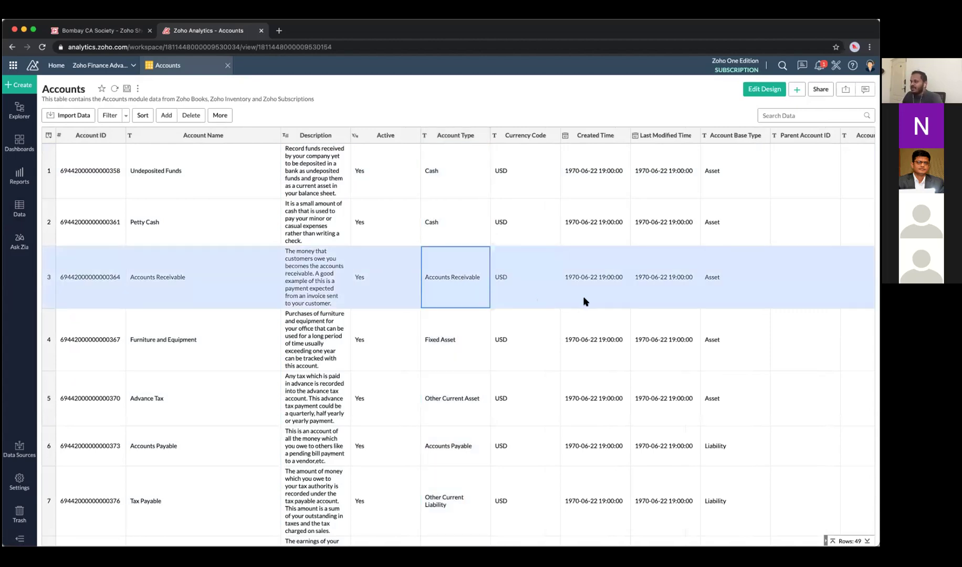
Scroll across the Accounts columns, then open the Accrual Transactions table from the Data list.
scroll(542, 292, right, 5)
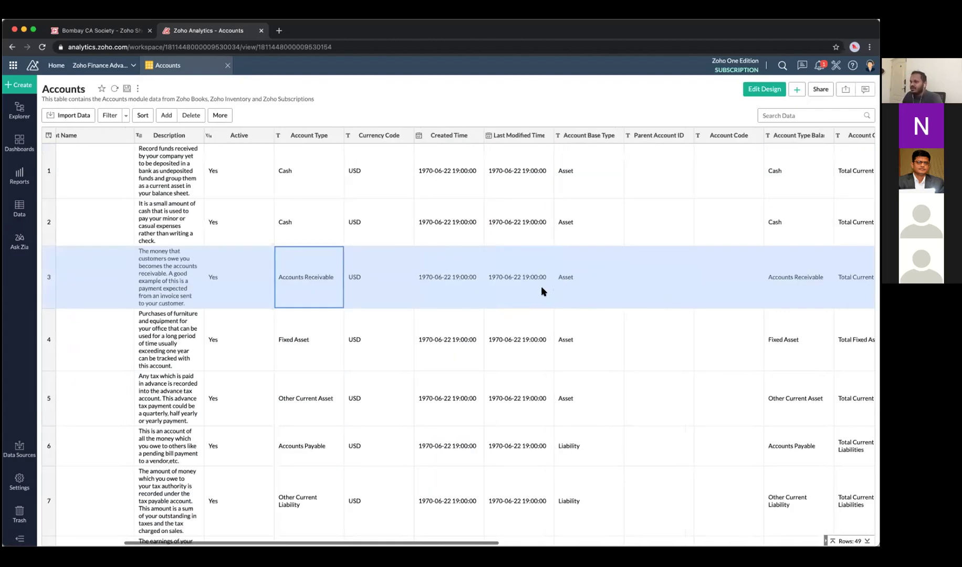
scroll(543, 291, right, 10)
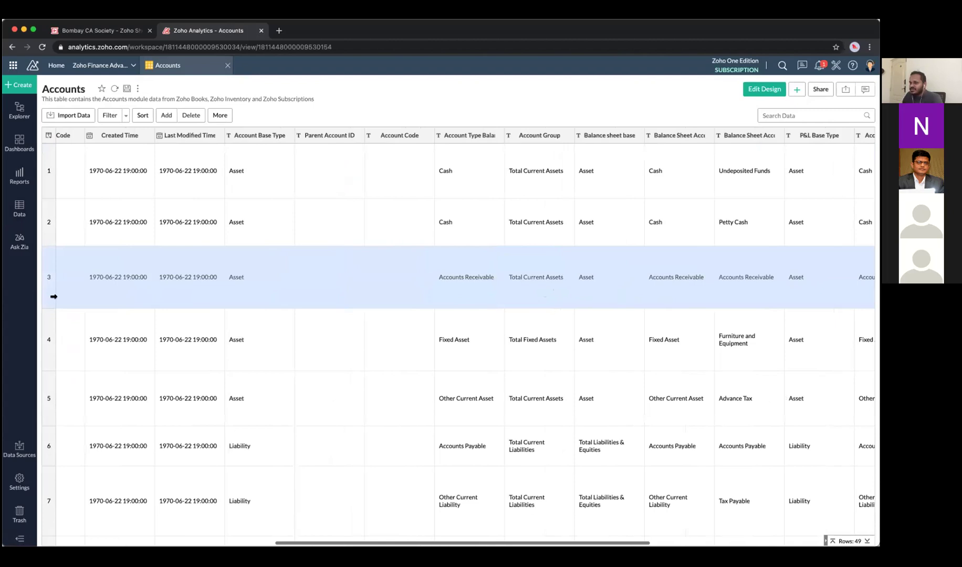
scroll(60, 183, right, 6)
scroll(49, 168, right, 3)
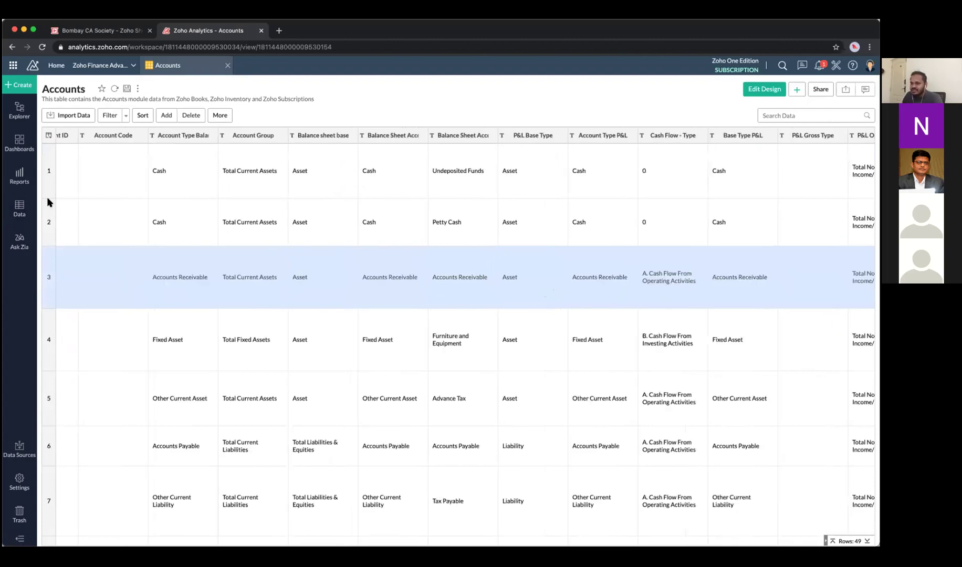
scroll(49, 239, left, 3)
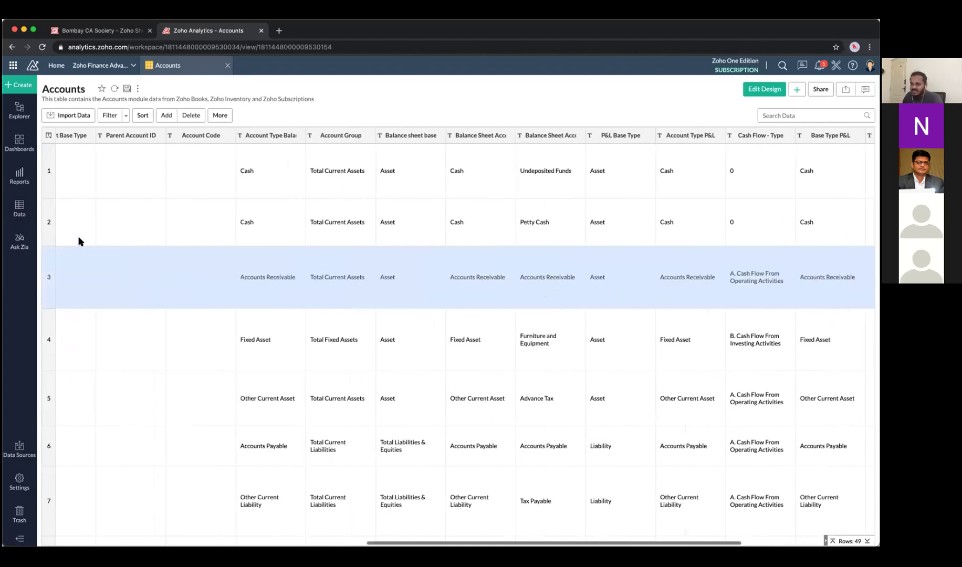
scroll(63, 226, left, 9)
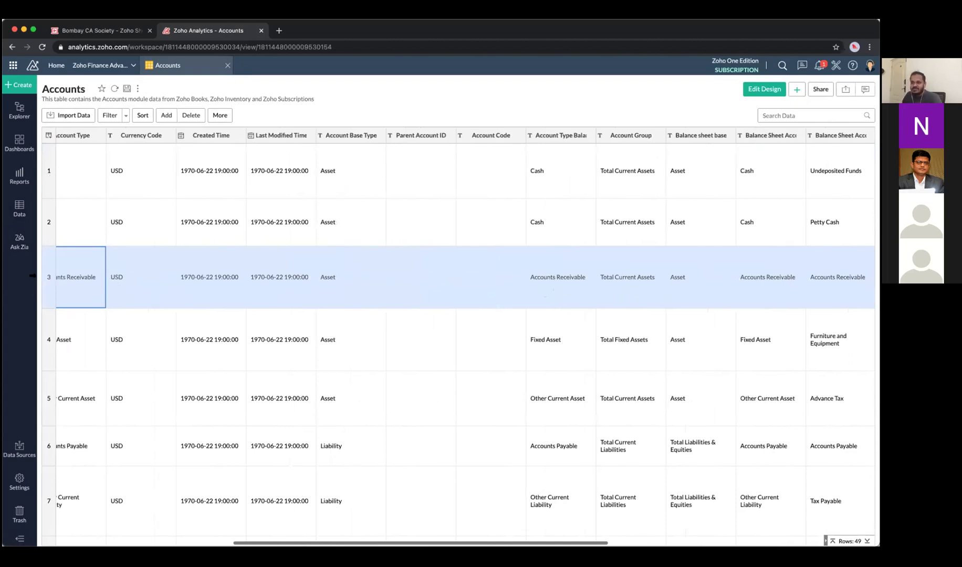
scroll(41, 276, left, 5)
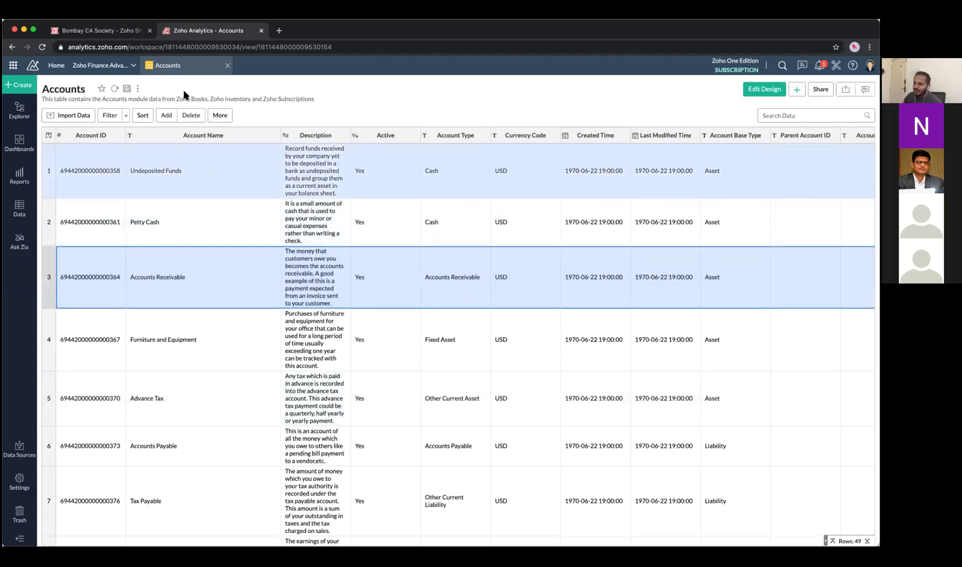
click(28, 211)
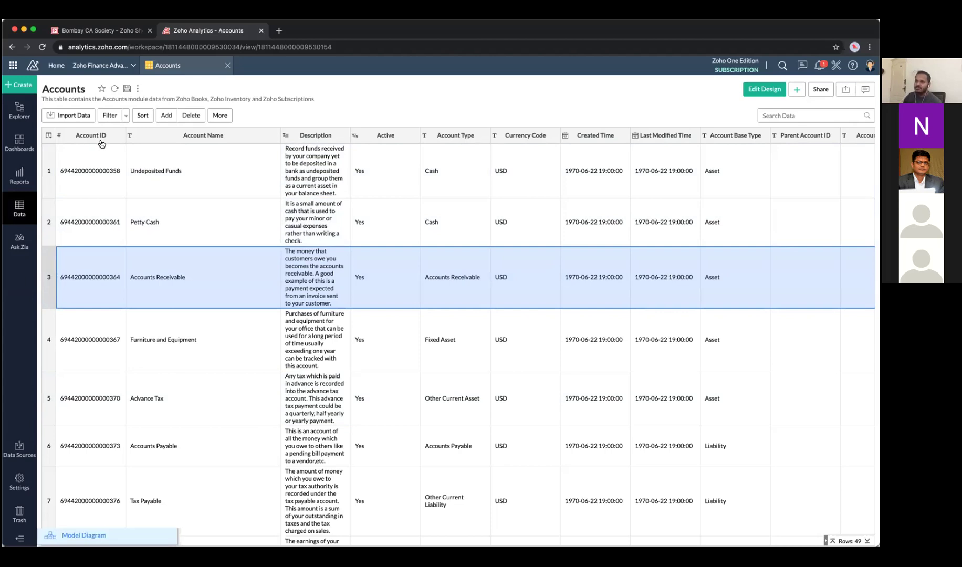
click(99, 145)
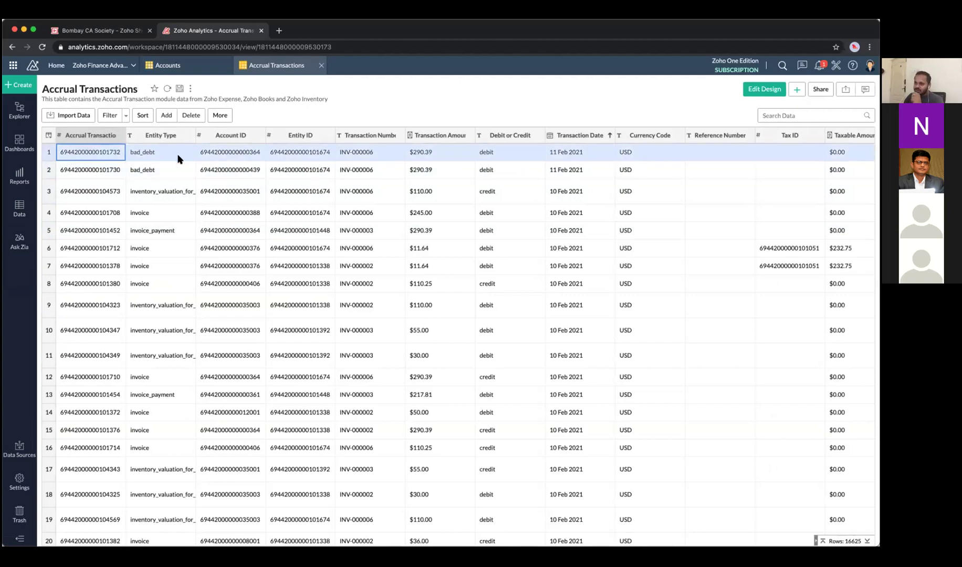
Select transaction rows, then the Account ID and Entity ID columns in Accrual Transactions.
shift+click(197, 175)
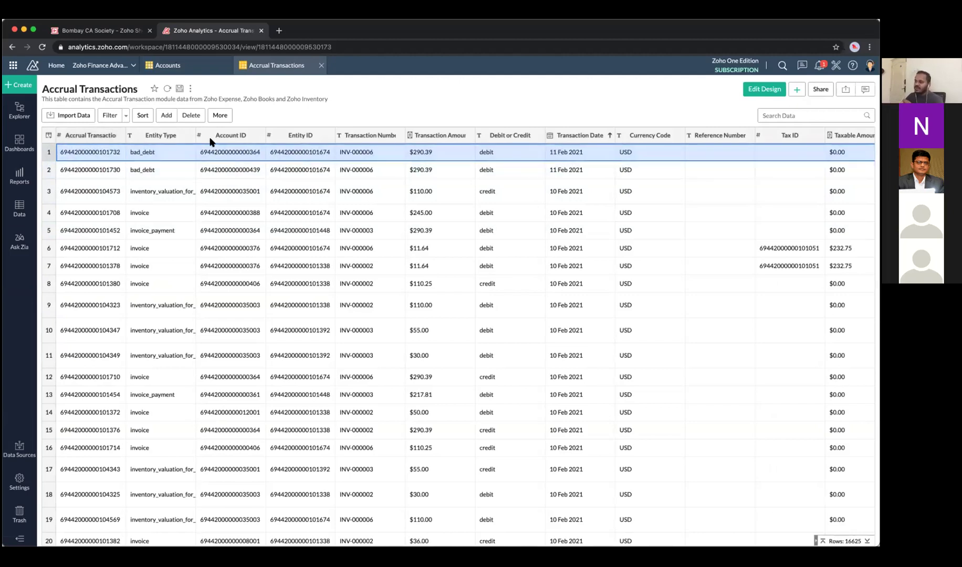
click(131, 135)
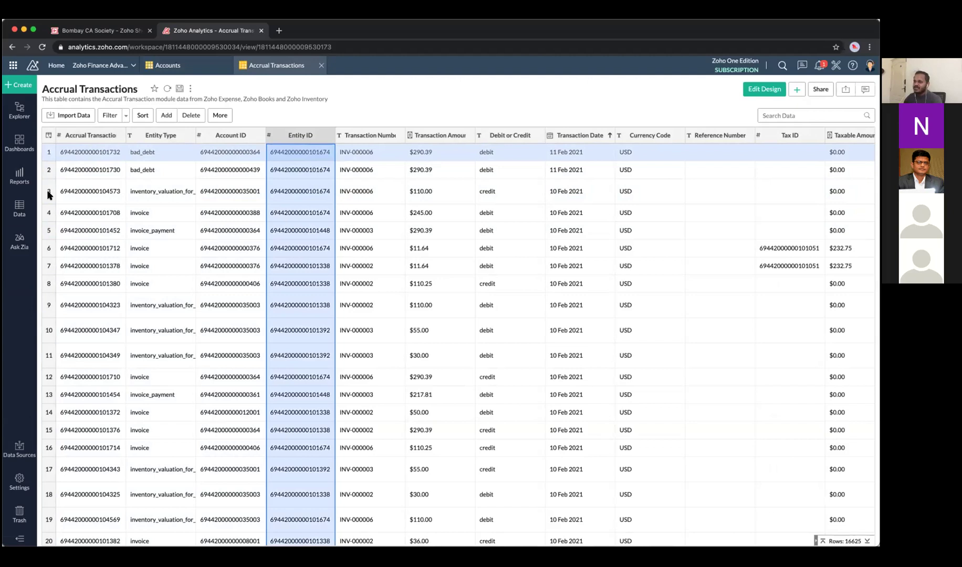
click(77, 186)
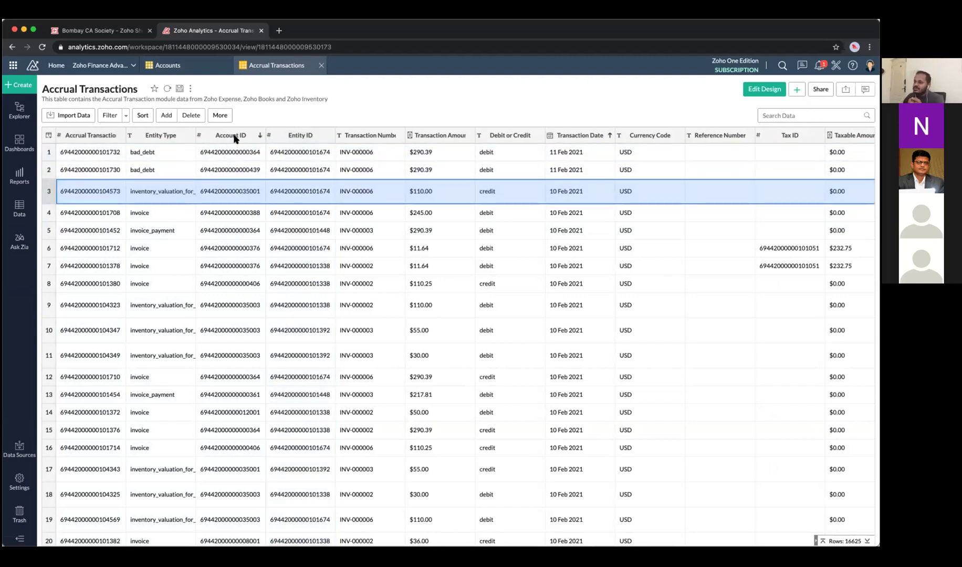
click(234, 138)
click(301, 136)
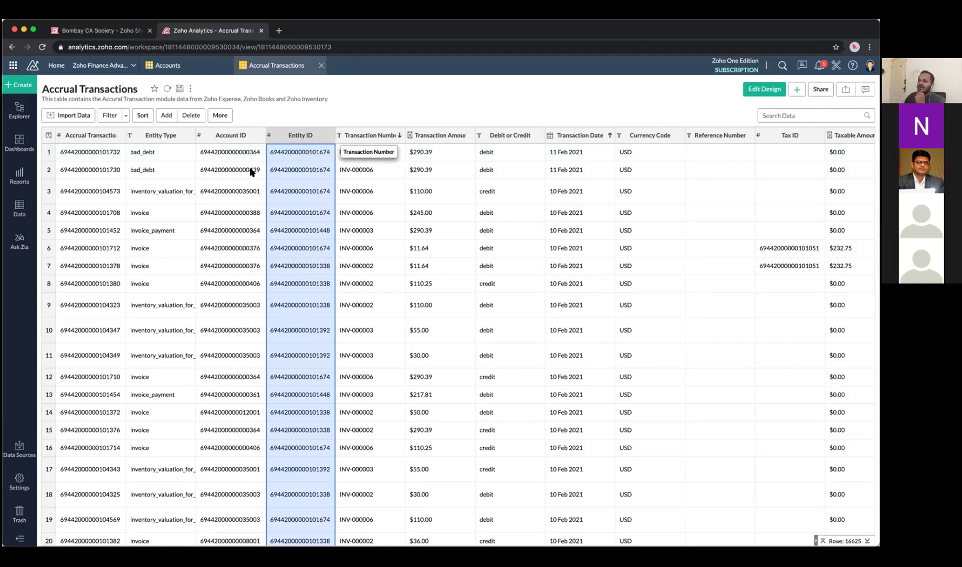
Scroll through the Accrual Transactions columns to Last Modified Time, then return to the Accounts tab.
scroll(294, 166, right, 1)
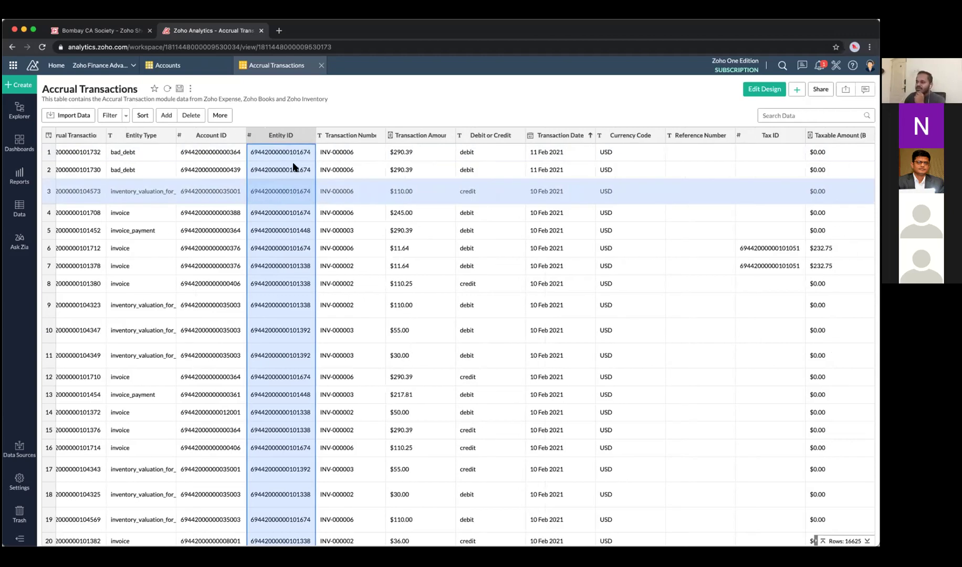
scroll(294, 167, right, 5)
scroll(195, 152, right, 2)
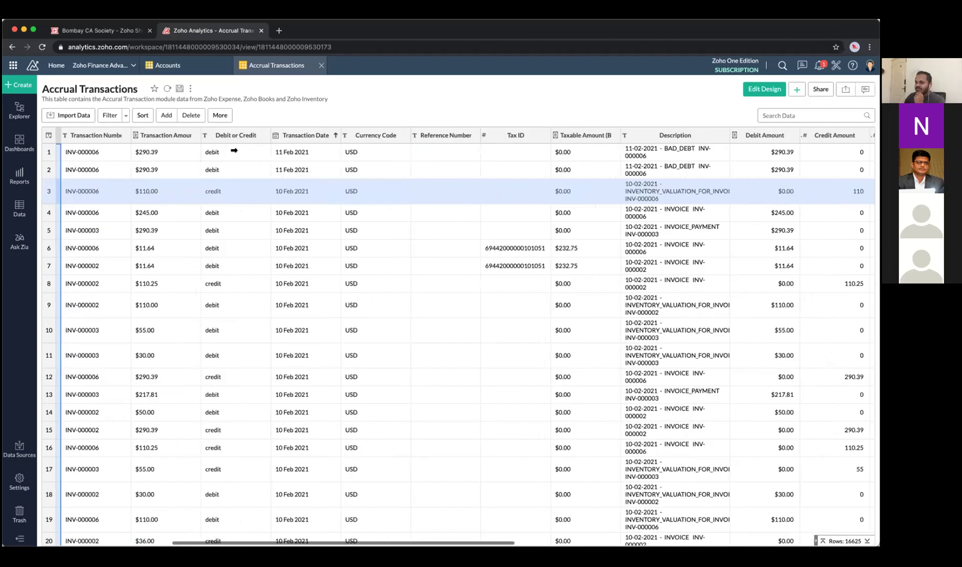
scroll(373, 160, right, 2)
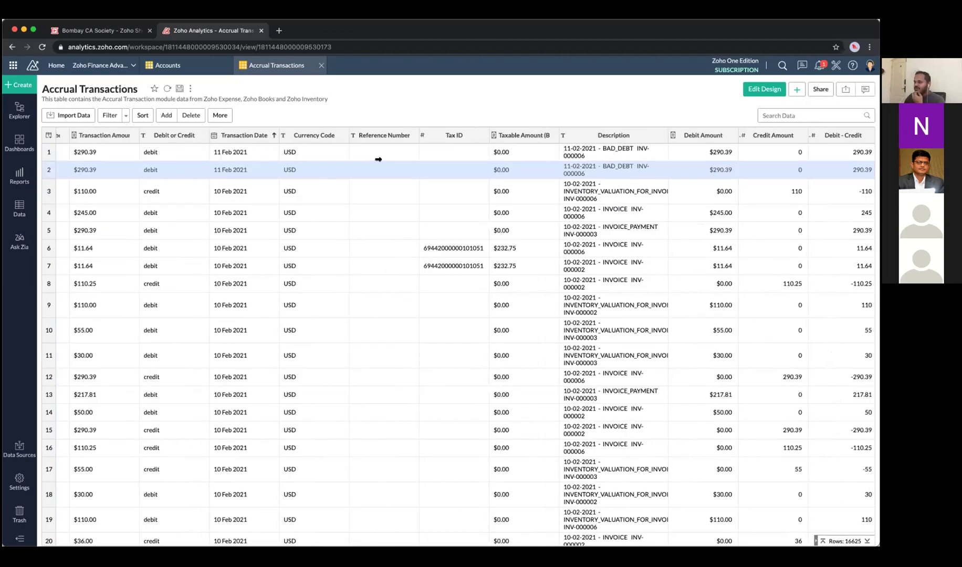
scroll(377, 158, right, 15)
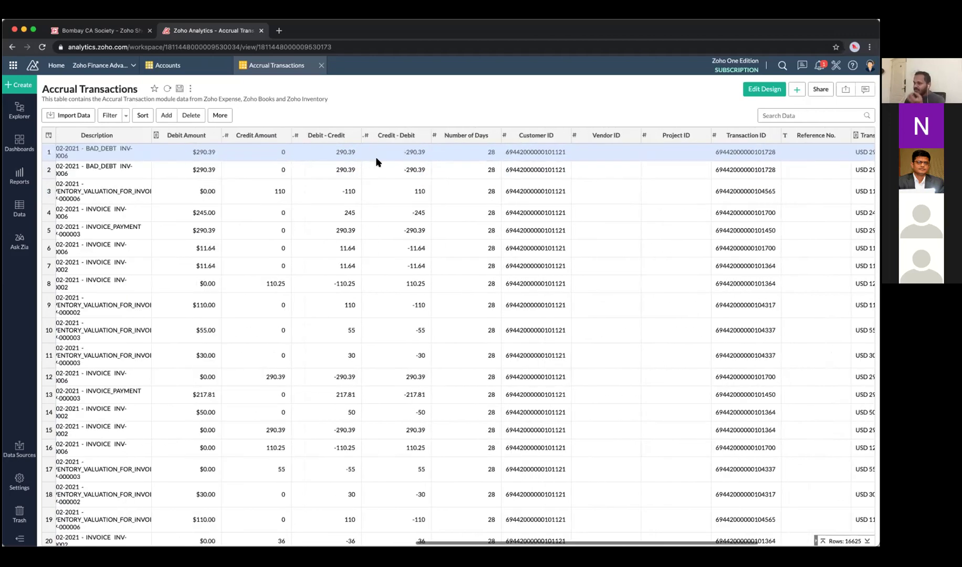
scroll(376, 156, right, 2)
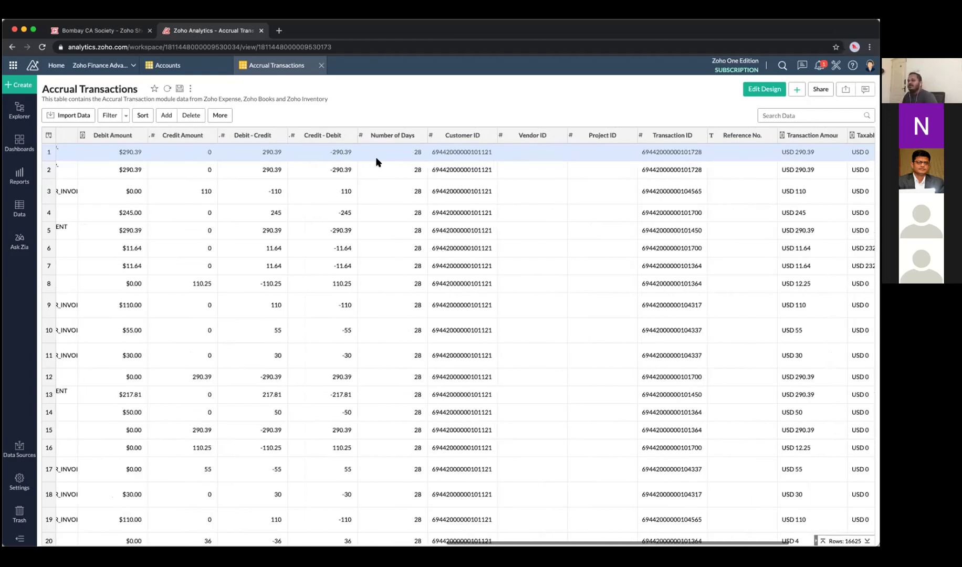
scroll(376, 157, right, 3)
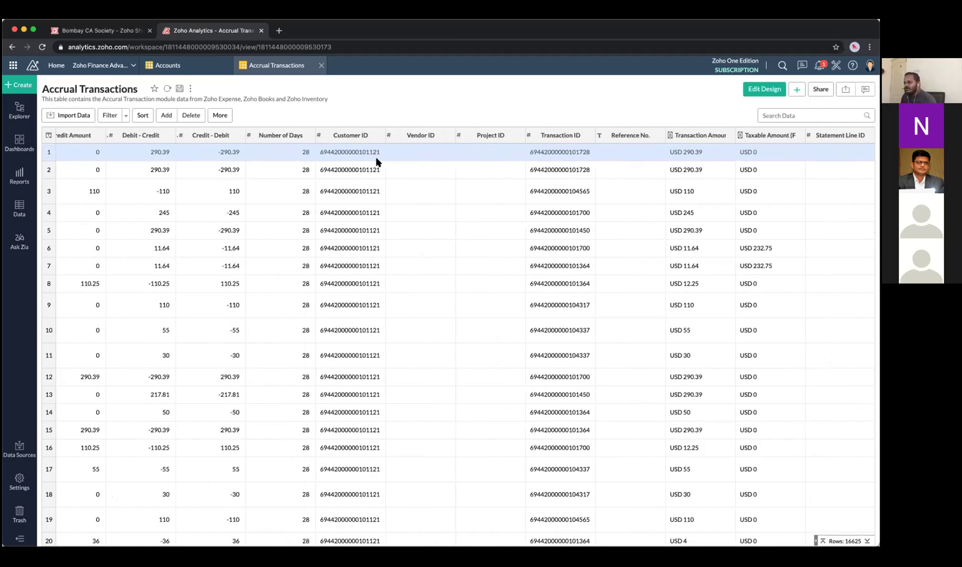
scroll(376, 156, left, 8)
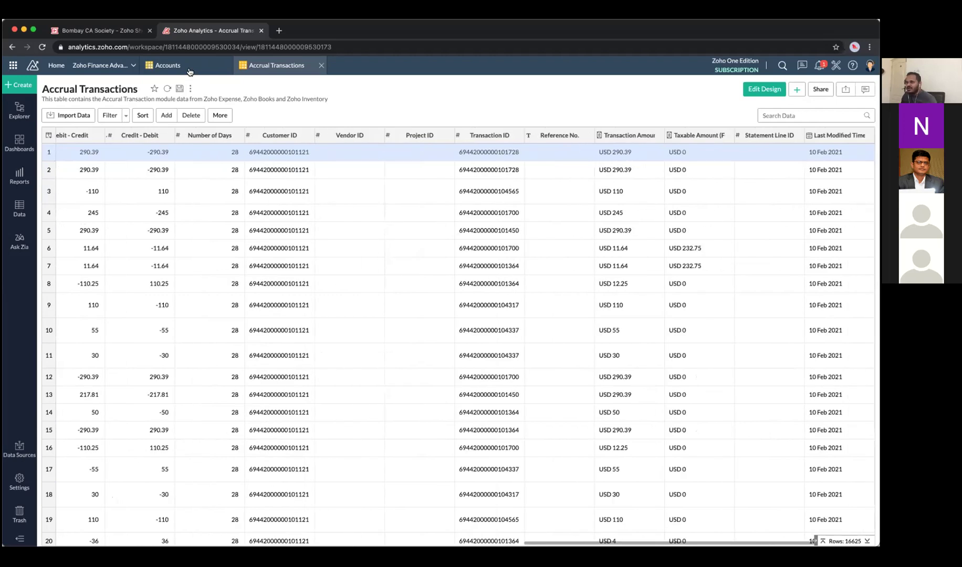
click(290, 71)
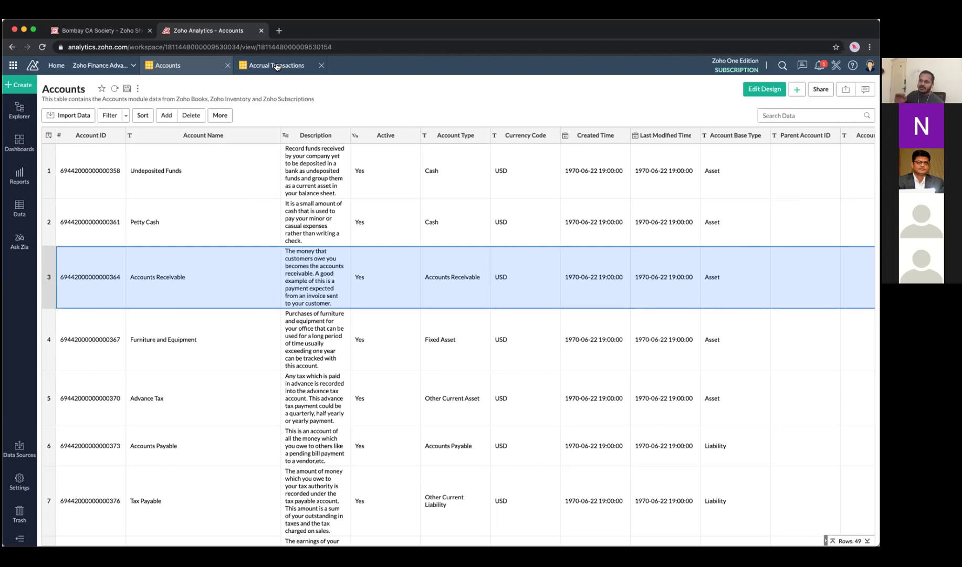
Switch from the Accounts table back to the Accrual Transactions tab.
click(276, 66)
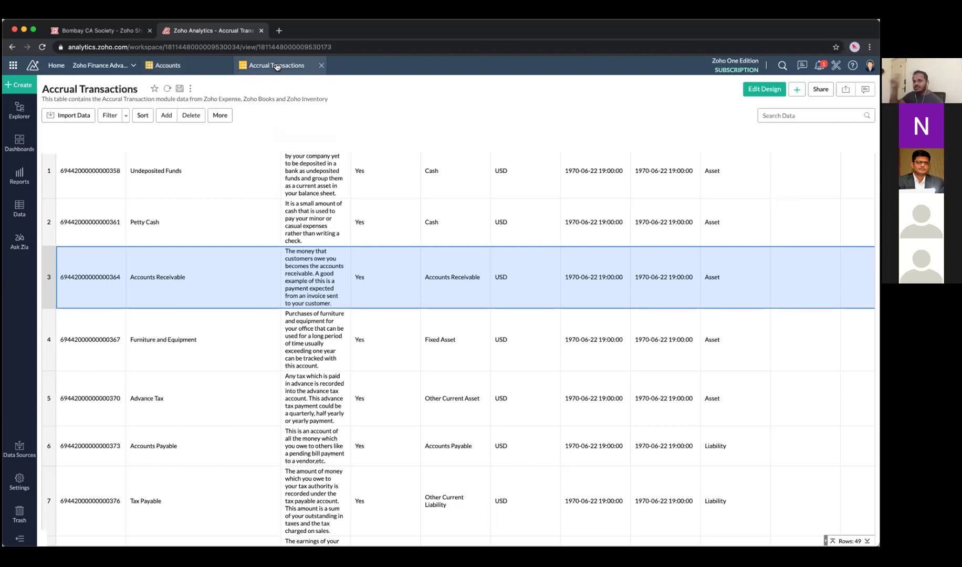
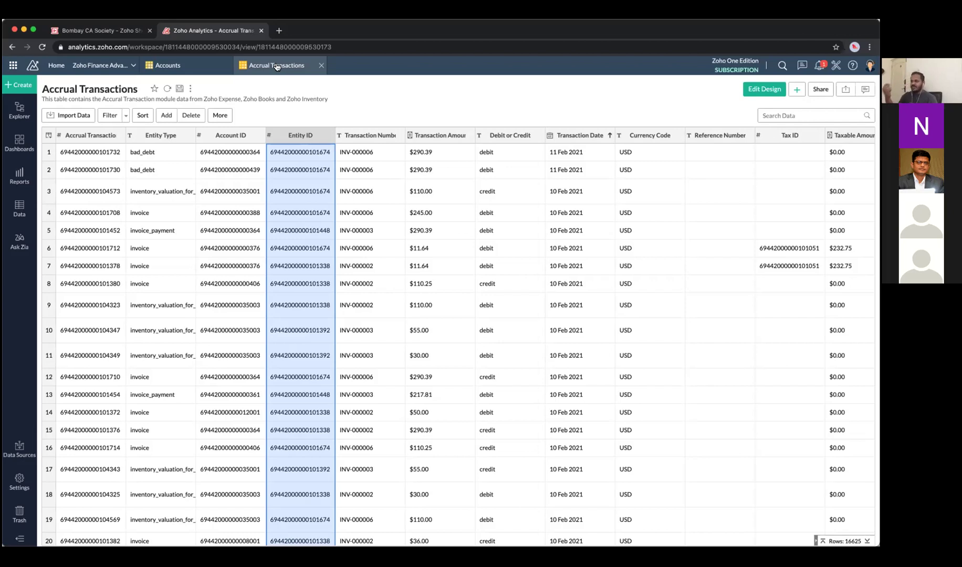
Close the Accrual Transactions and Accounts tabs, then reopen Accounts from the Data list and browse its rows.
click(218, 72)
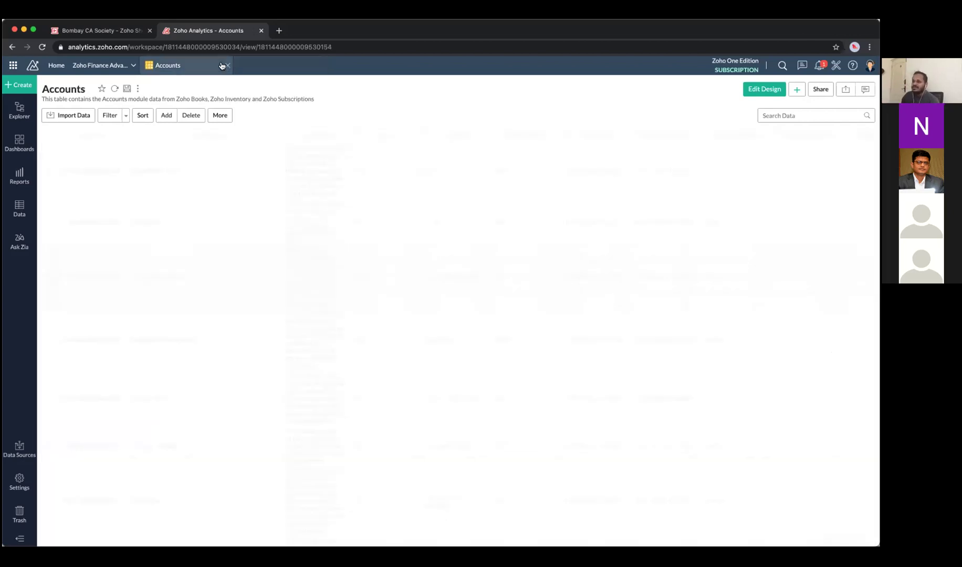
click(227, 66)
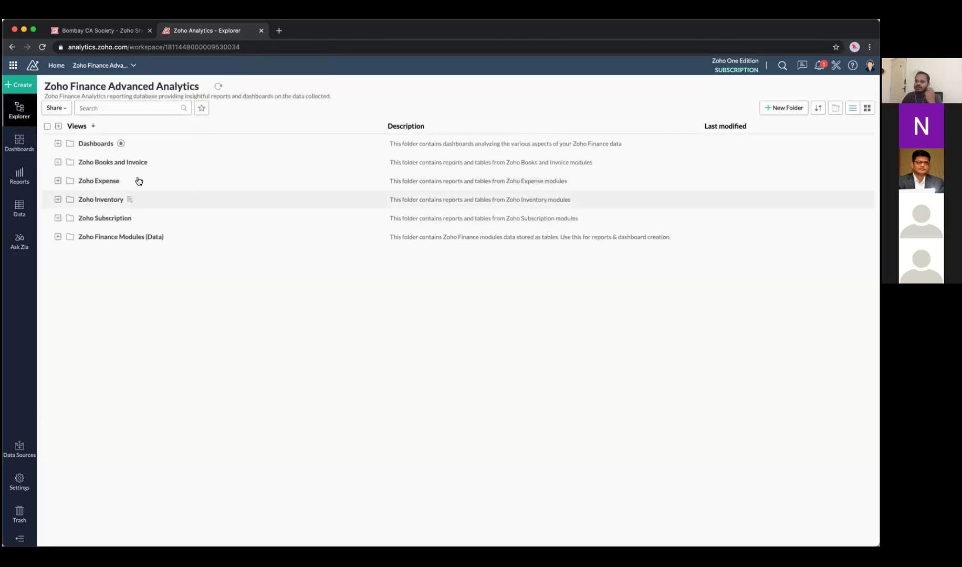
click(19, 210)
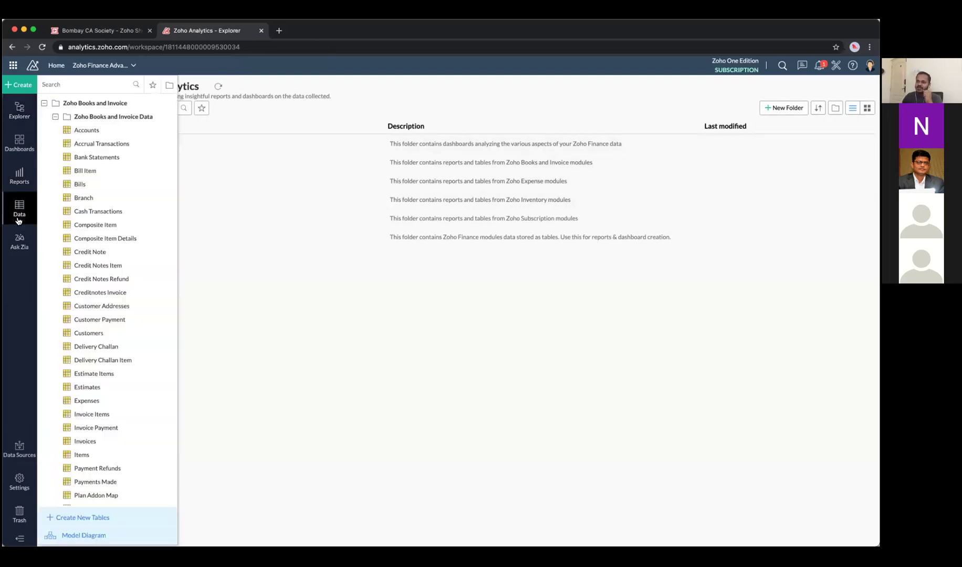
click(86, 130)
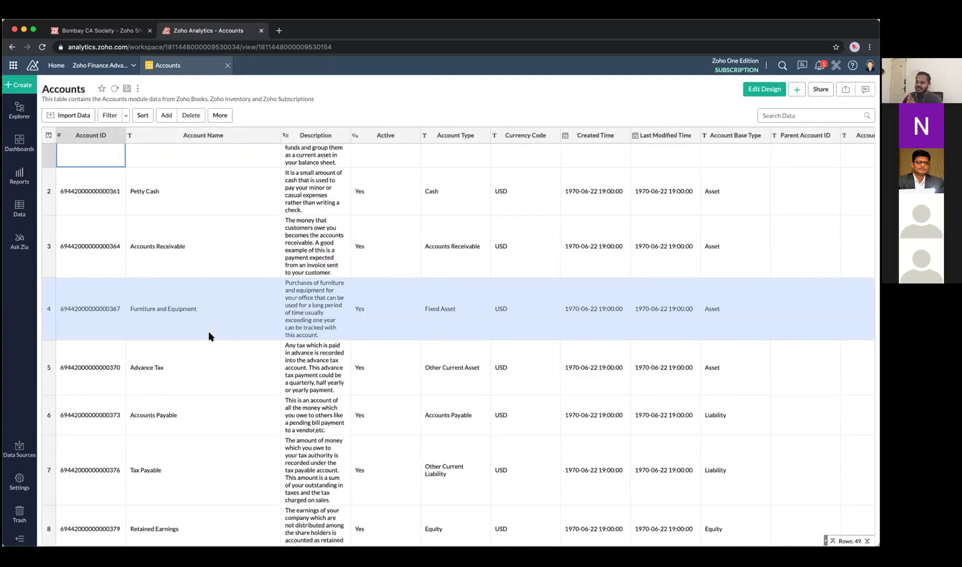
scroll(209, 336, down, 2)
scroll(209, 337, down, 3)
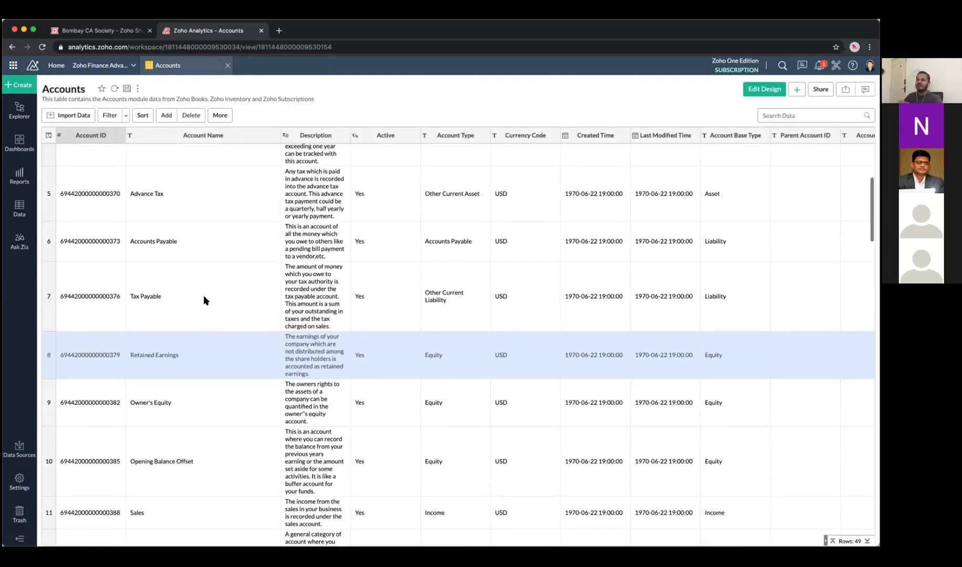
scroll(213, 141, up, 5)
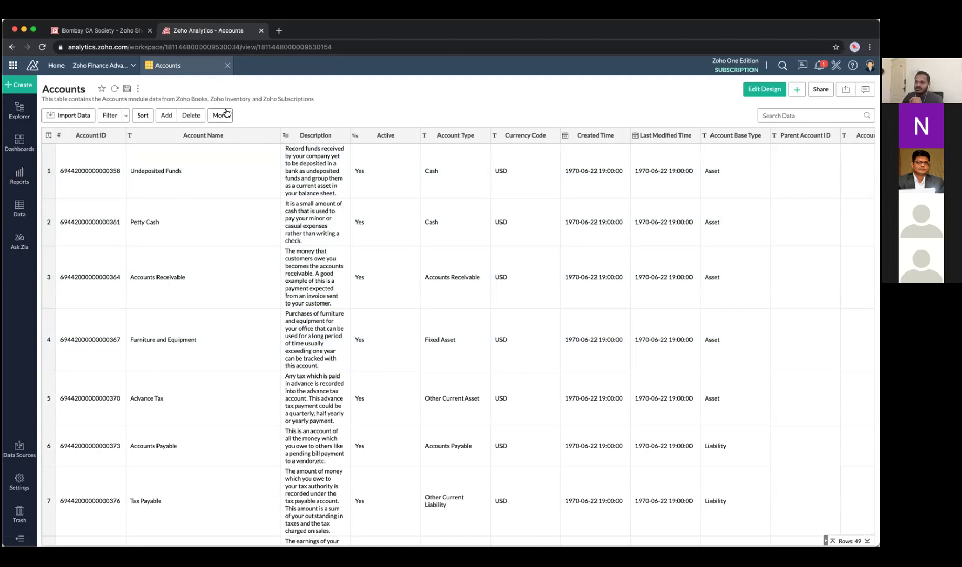
click(226, 114)
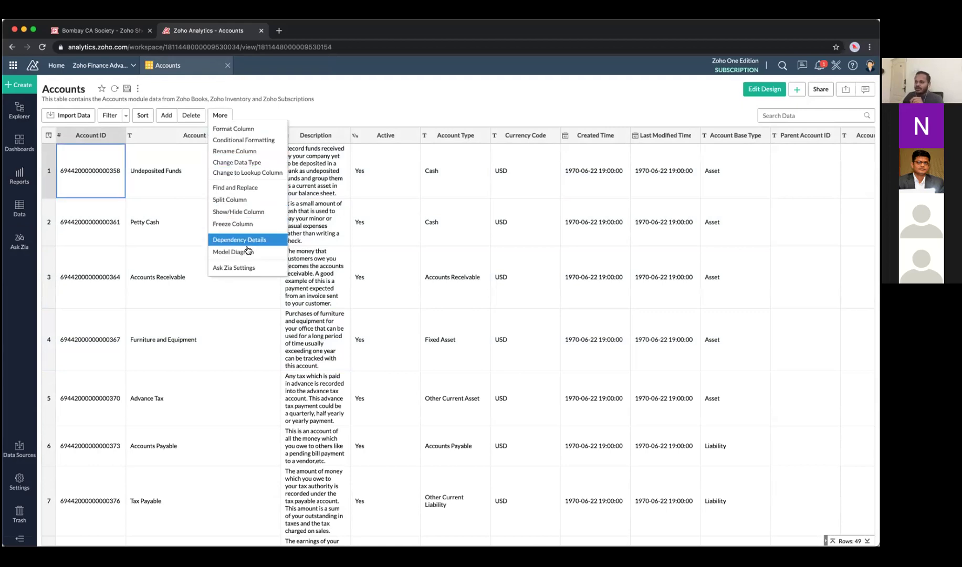
View the Accounts model diagram, zooming around it, then open Accrual Transactions in a new tab.
click(286, 253)
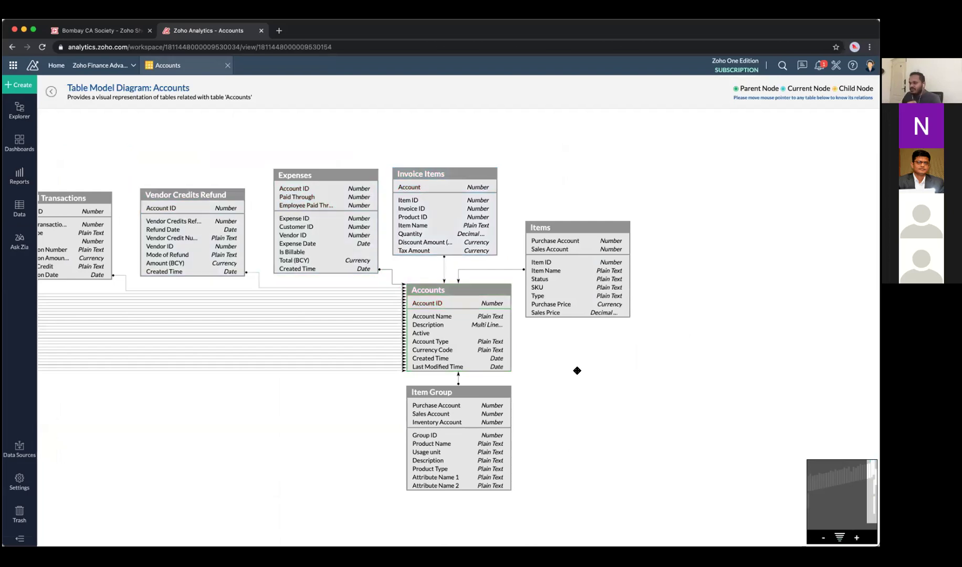
scroll(587, 384, down, 3)
scroll(762, 389, up, 3)
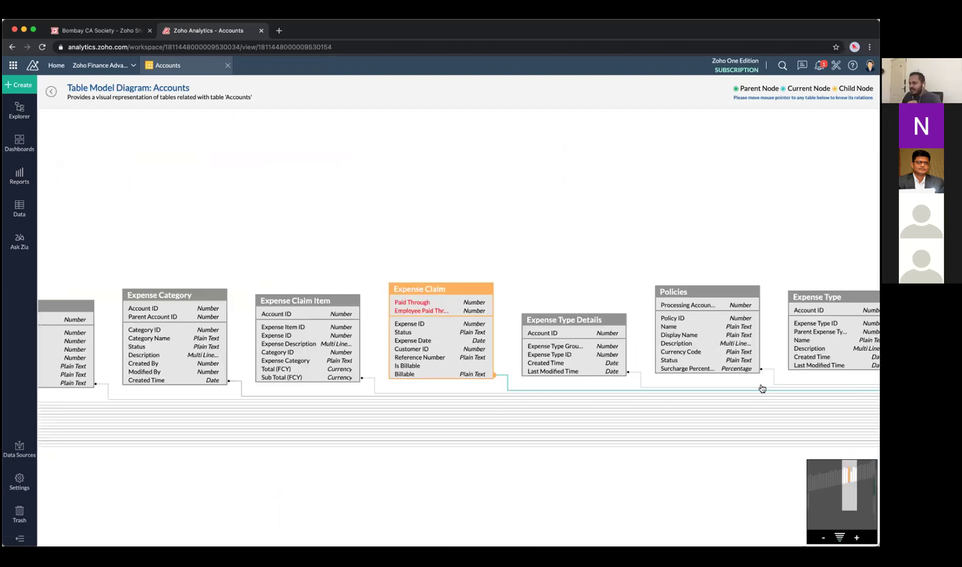
scroll(226, 247, down, 2)
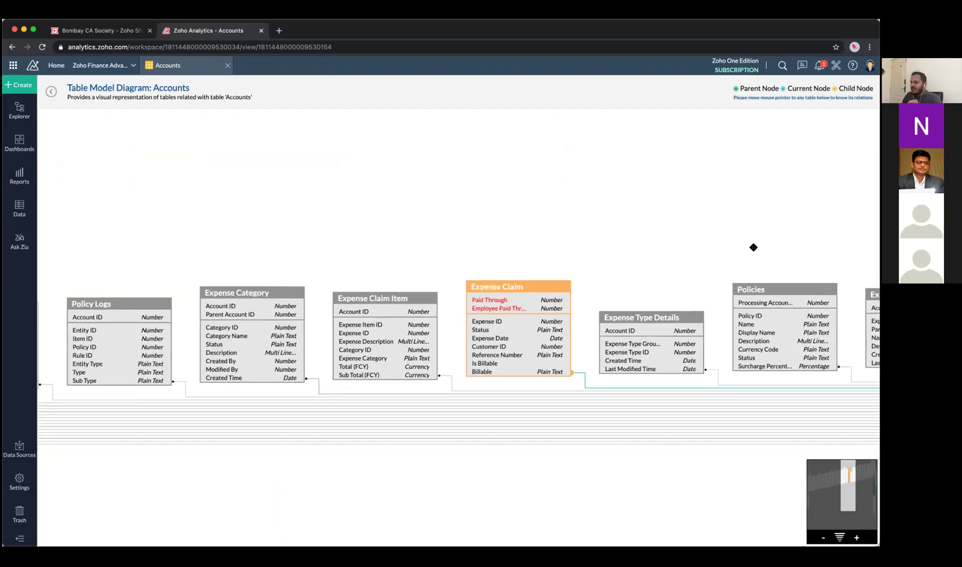
scroll(243, 226, down, 2)
scroll(52, 105, up, 2)
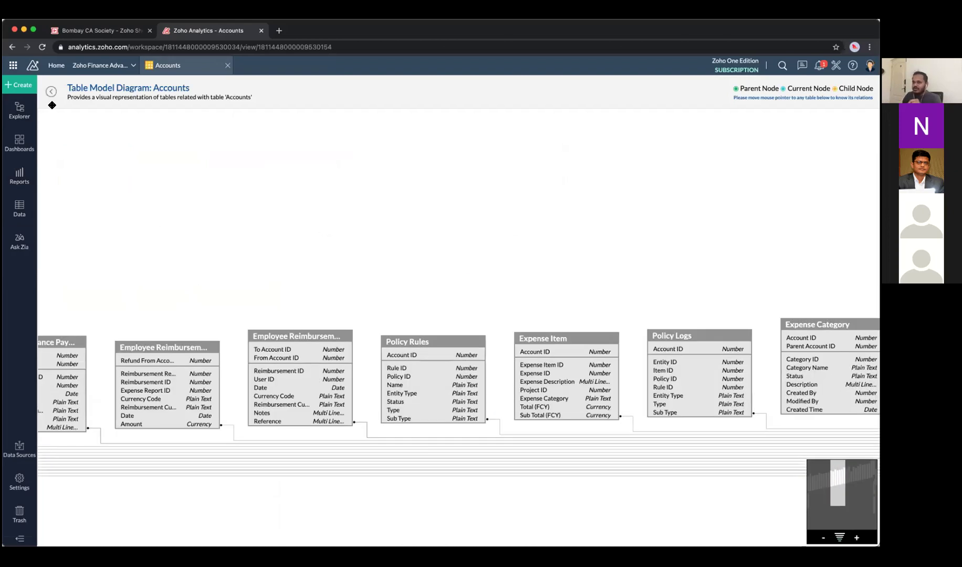
scroll(38, 160, down, 2)
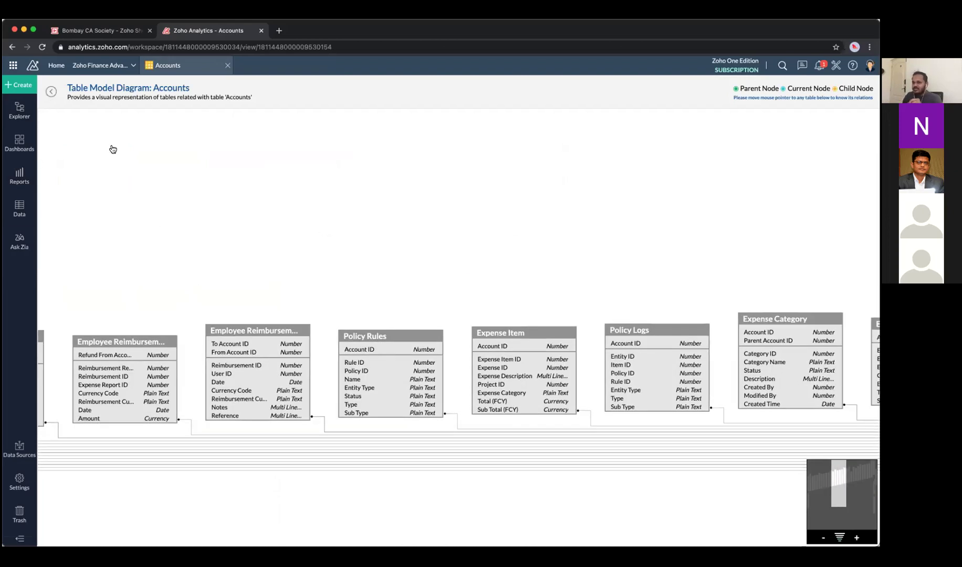
scroll(111, 148, down, 1)
scroll(313, 157, down, 1)
click(298, 124)
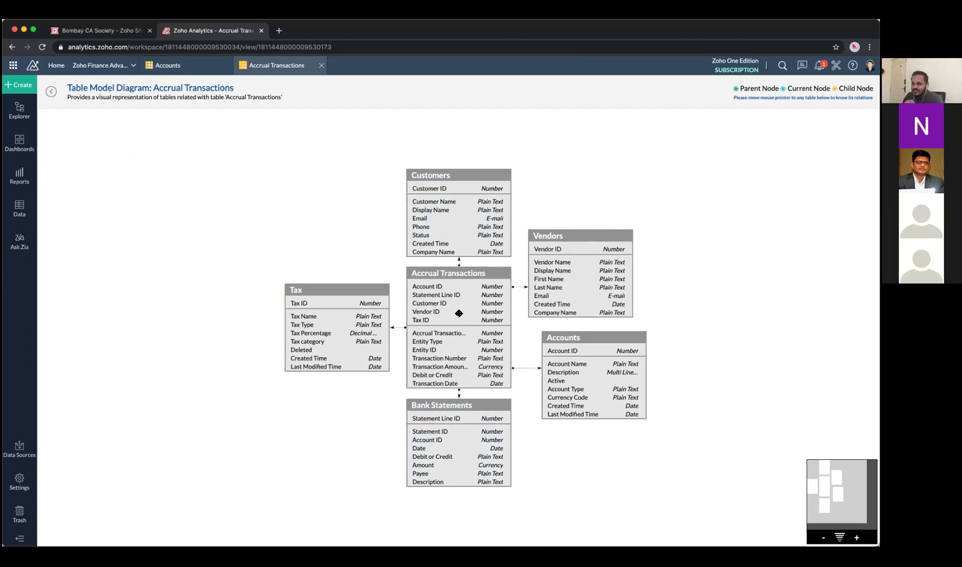
Inspect Accrual Transactions' links to Customers, Vendors, Tax, Accounts and Bank Statements, then return to its grid.
mouse_move(417, 270)
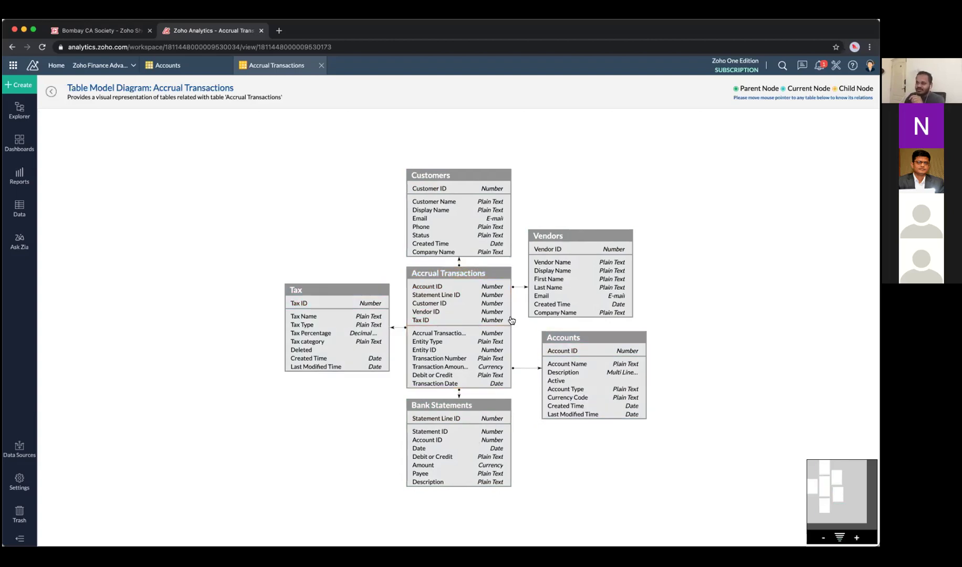
click(52, 91)
Browse the workspace table list and the Accrual Transactions grid, then switch back to Accounts.
click(19, 207)
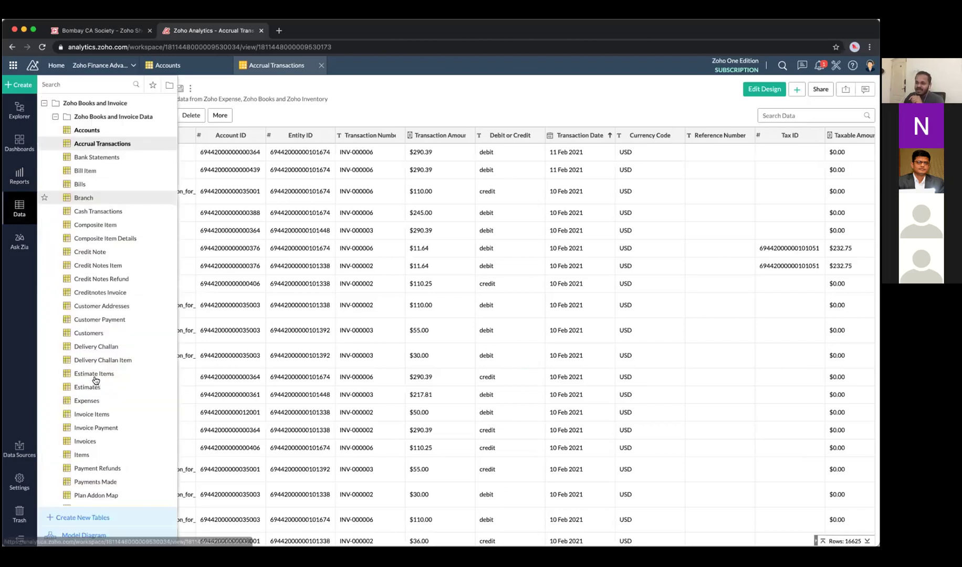
scroll(95, 380, down, 15)
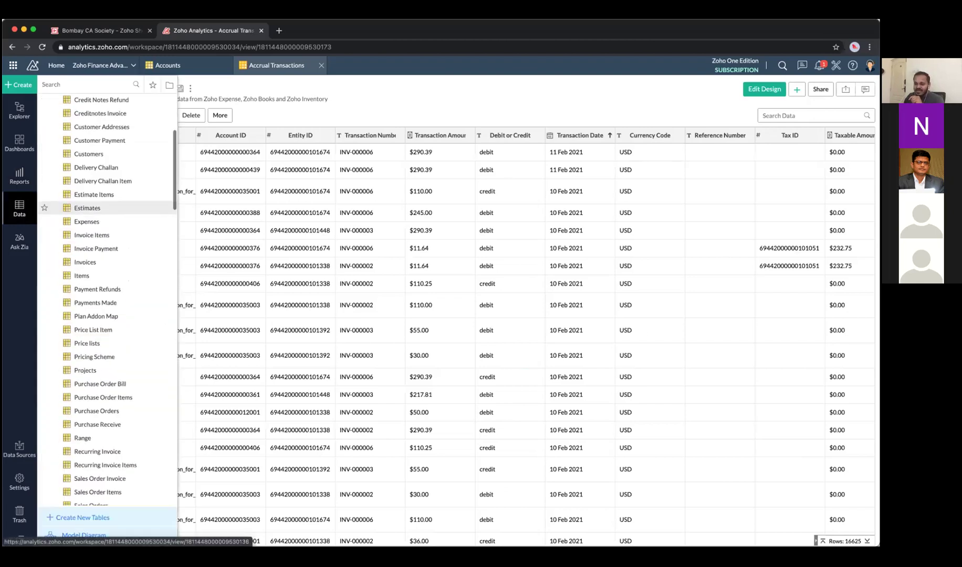
click(345, 415)
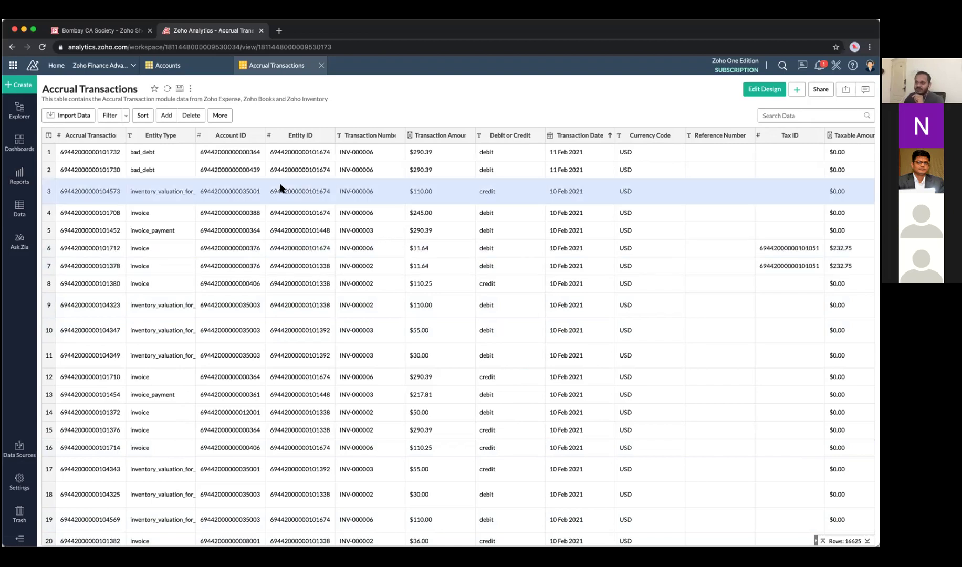
scroll(246, 206, down, 4)
scroll(246, 206, up, 4)
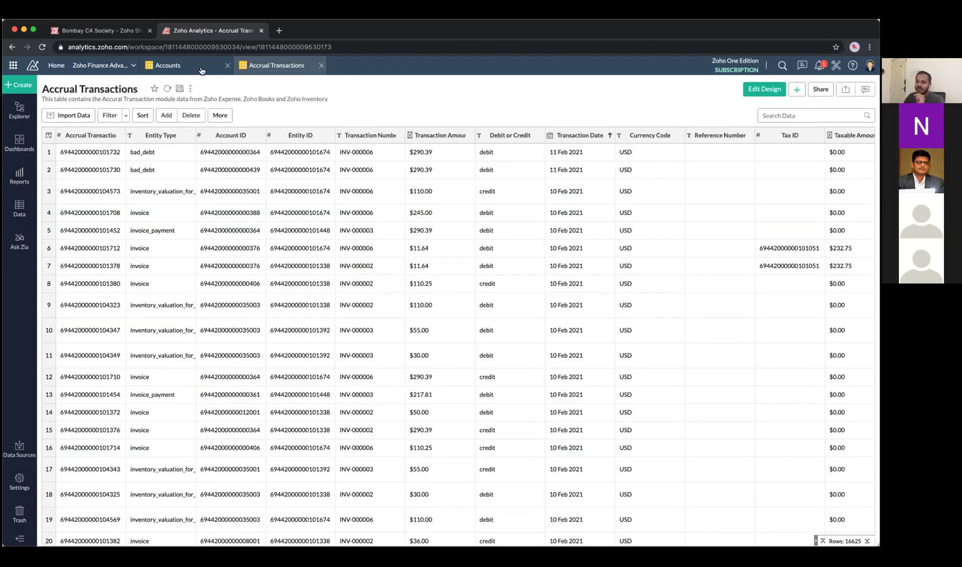
scroll(319, 248, down, 8)
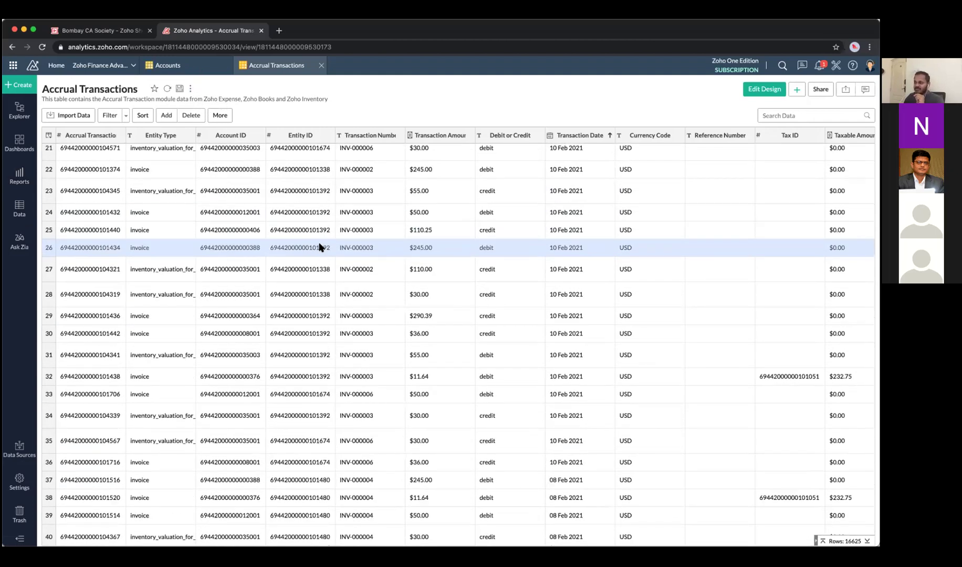
scroll(319, 248, down, 6)
click(20, 210)
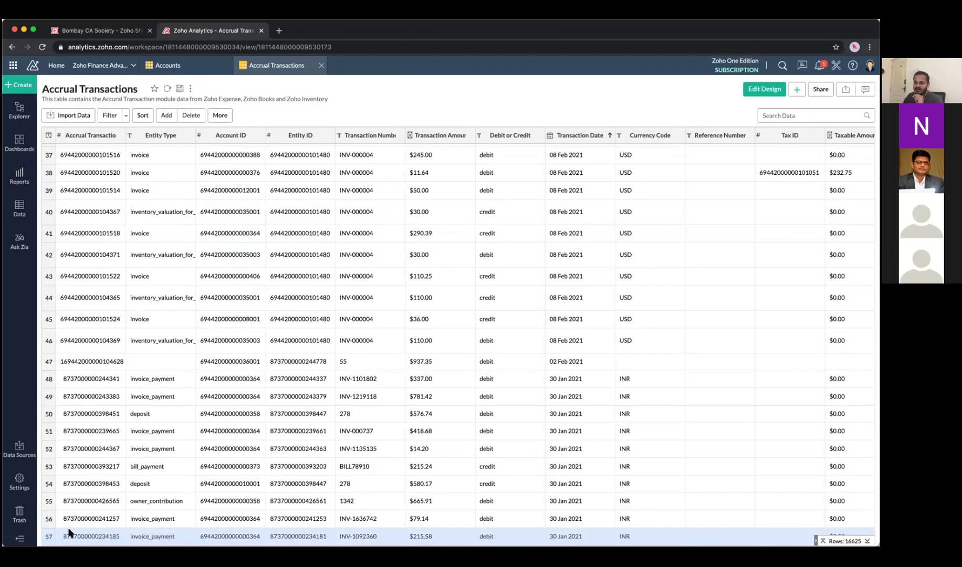
click(192, 69)
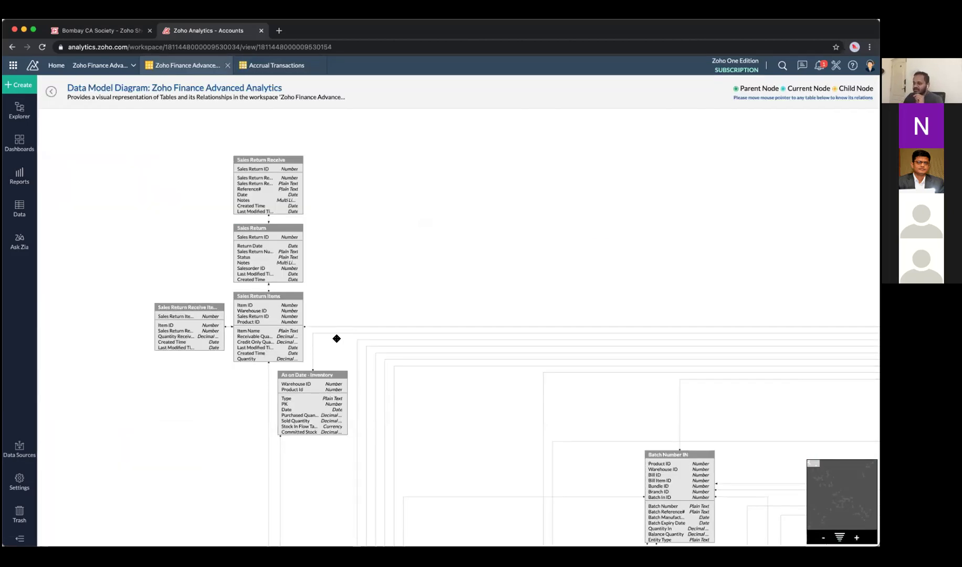
Scroll through the workspace Data Model Diagram and open the Accounts table from it.
scroll(222, 180, down, 3)
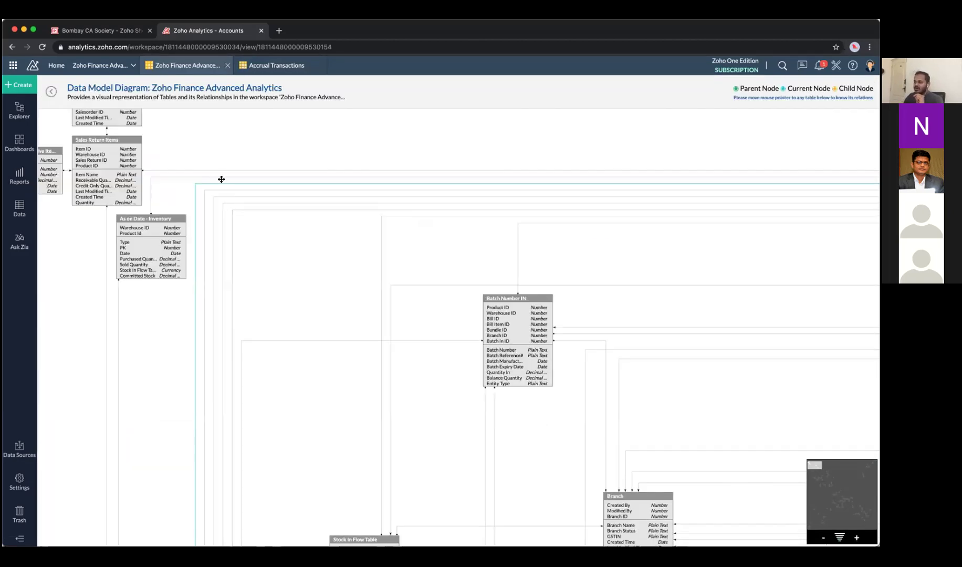
scroll(468, 400, down, 1)
scroll(523, 284, down, 3)
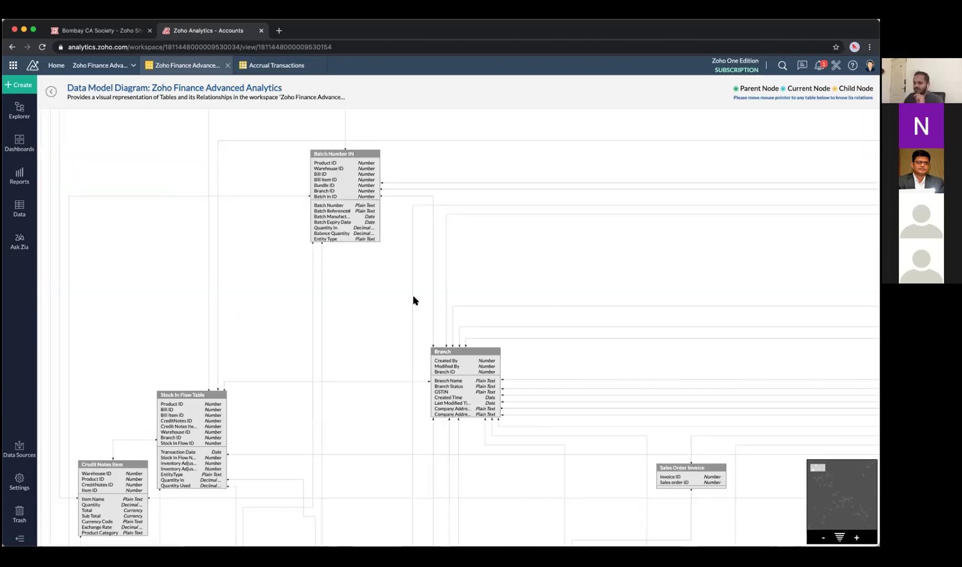
scroll(324, 302, down, 2)
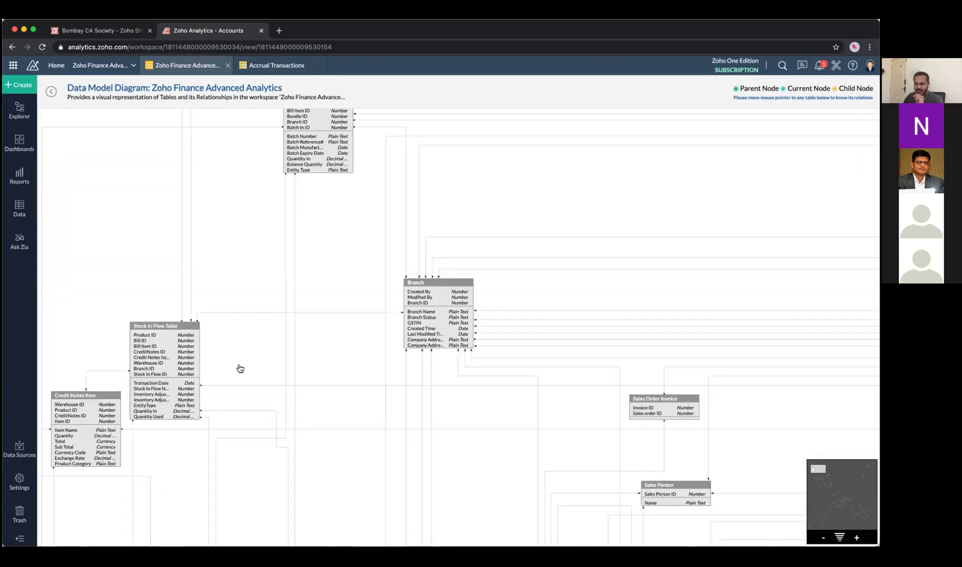
scroll(358, 239, down, 3)
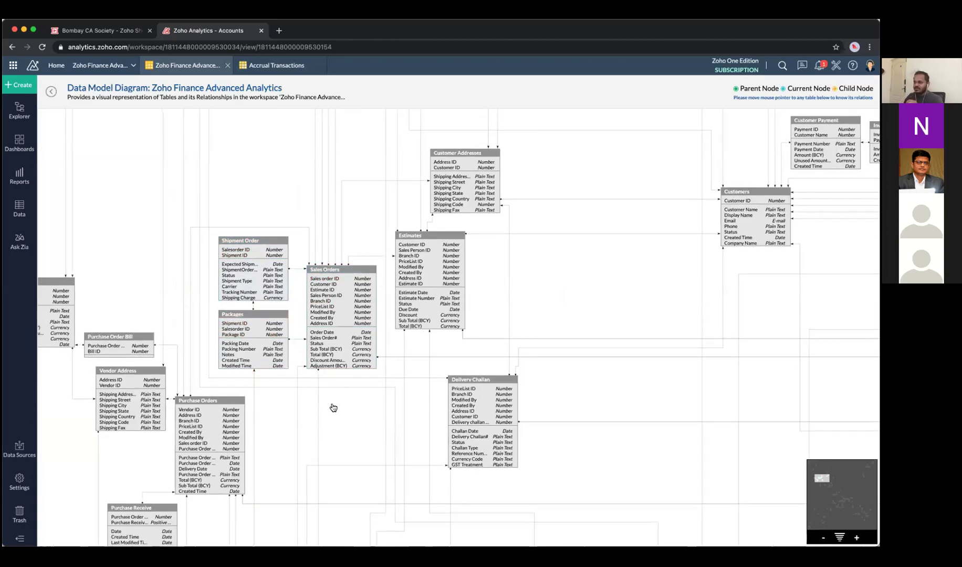
scroll(548, 307, down, 3)
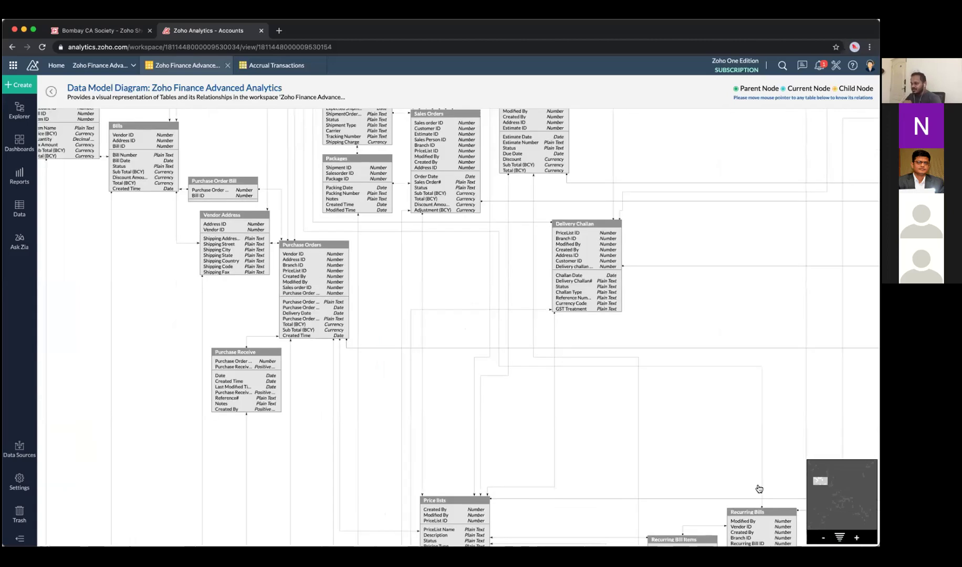
scroll(759, 489, up, 3)
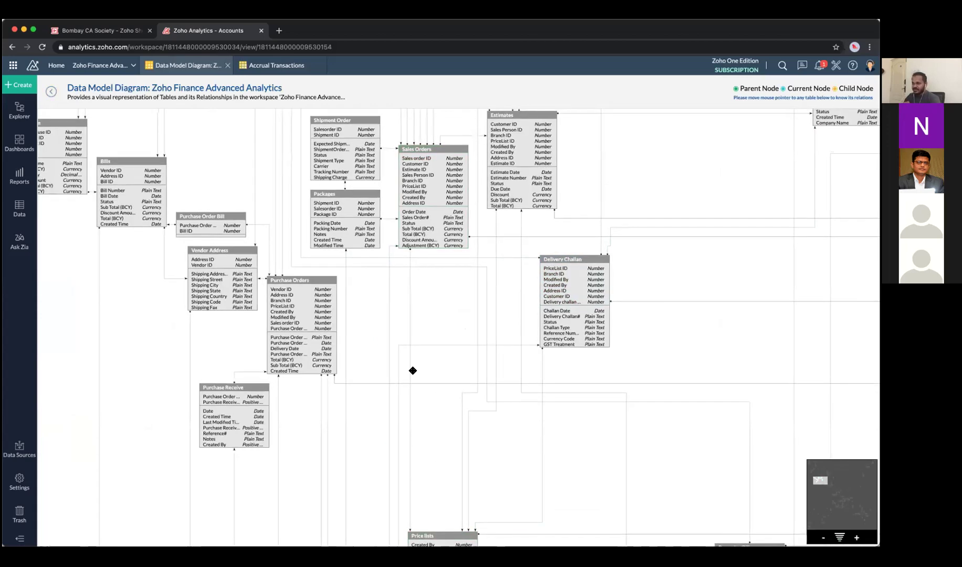
scroll(334, 285, up, 3)
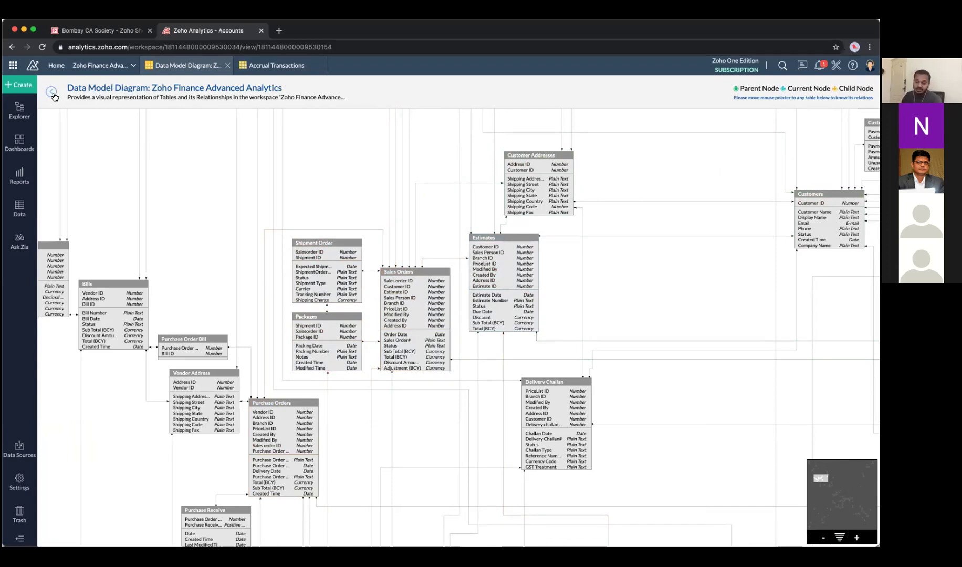
mouse_move(479, 257)
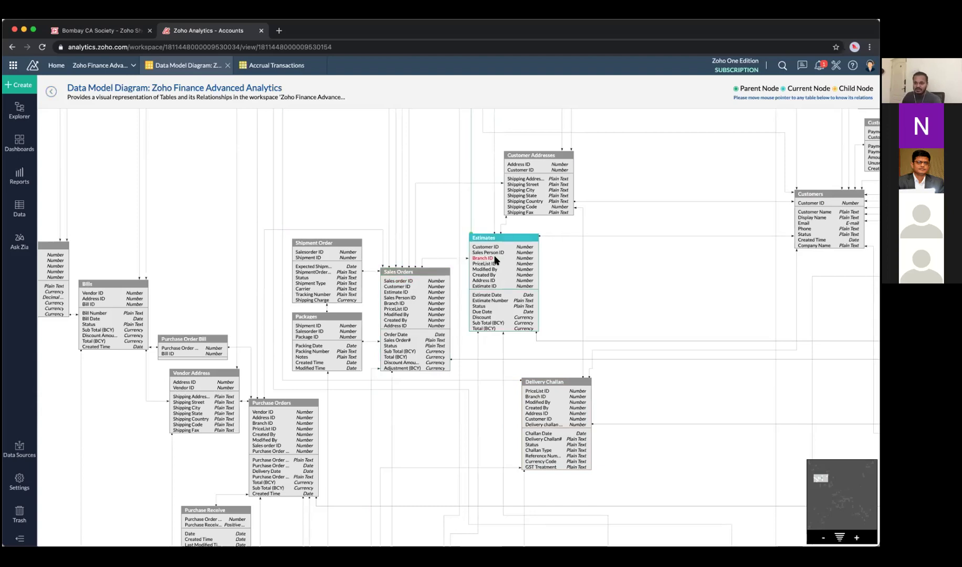
click(49, 89)
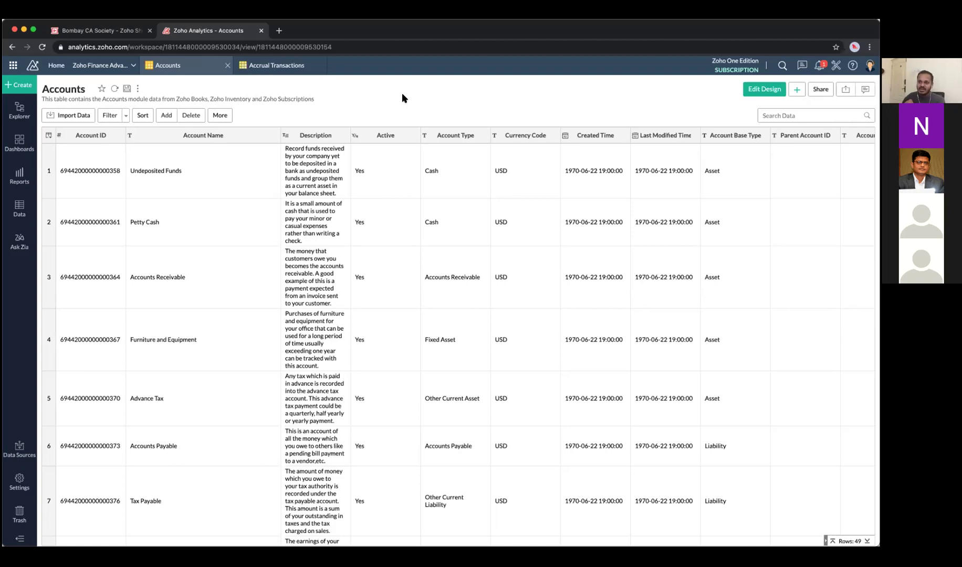
click(27, 93)
click(142, 116)
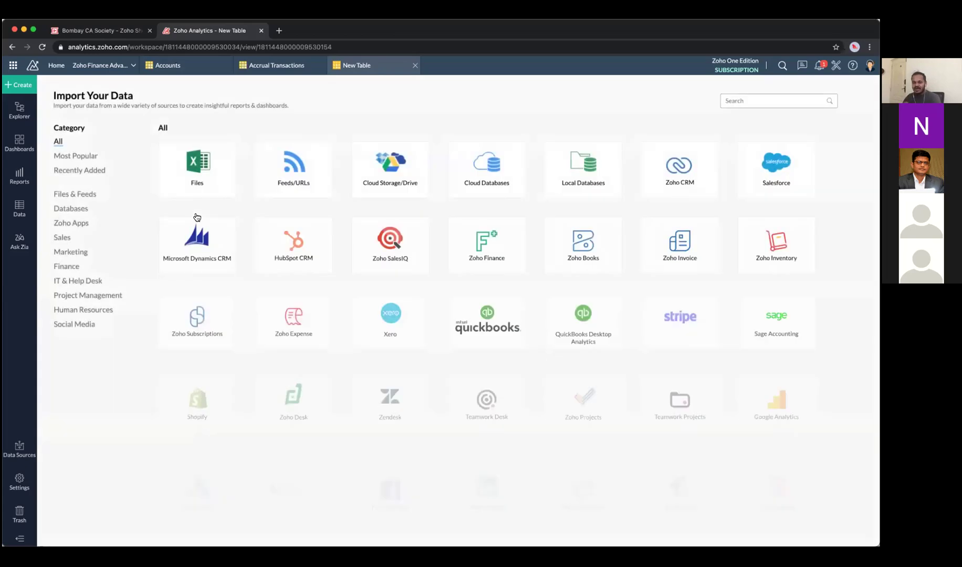
mouse_move(206, 185)
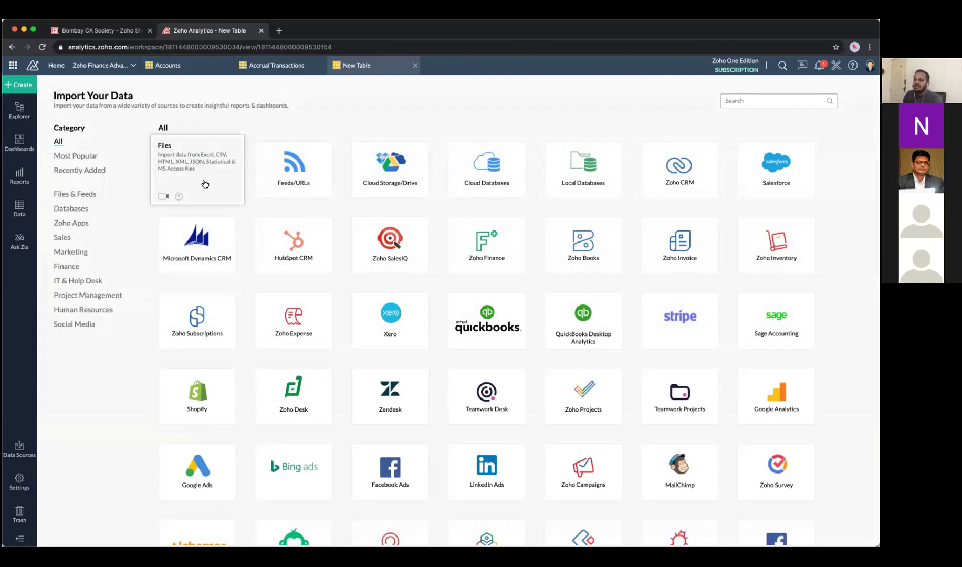
click(417, 66)
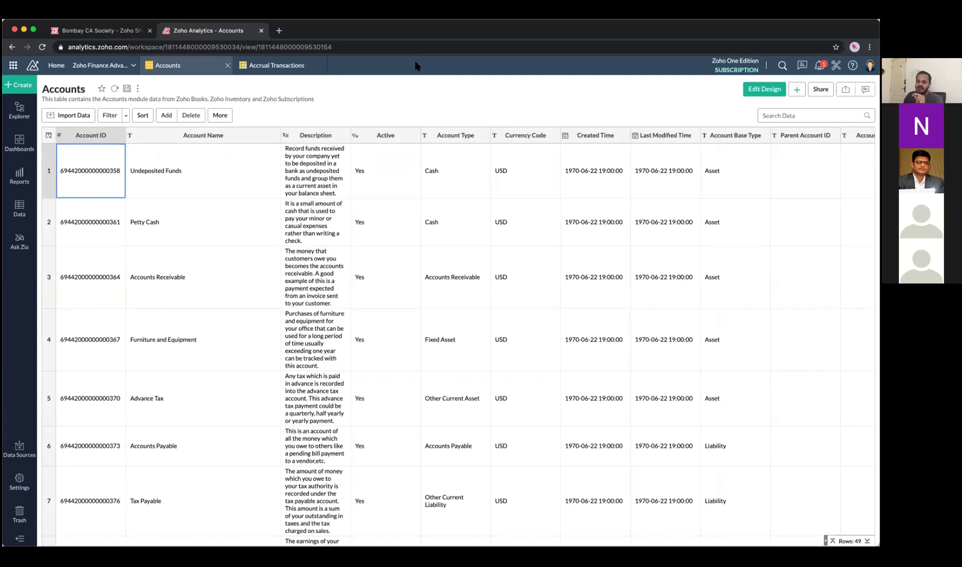
On Accrual Transactions, start converting the Account ID column into a lookup column.
click(264, 68)
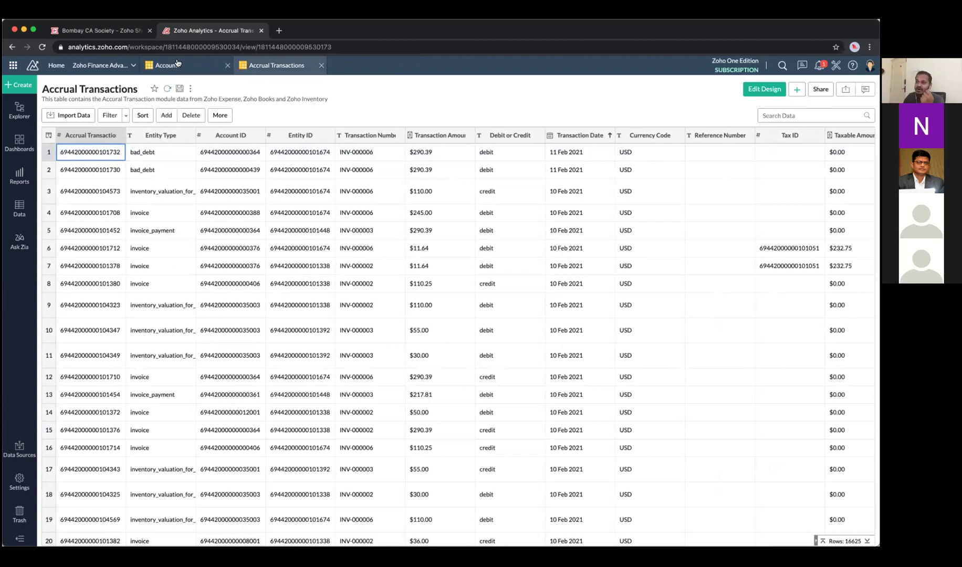
click(253, 70)
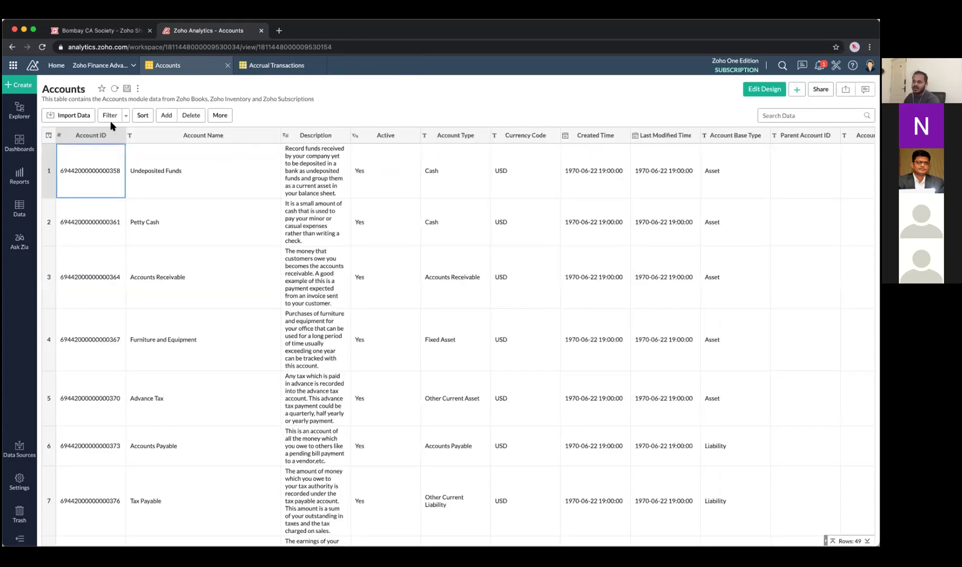
click(274, 68)
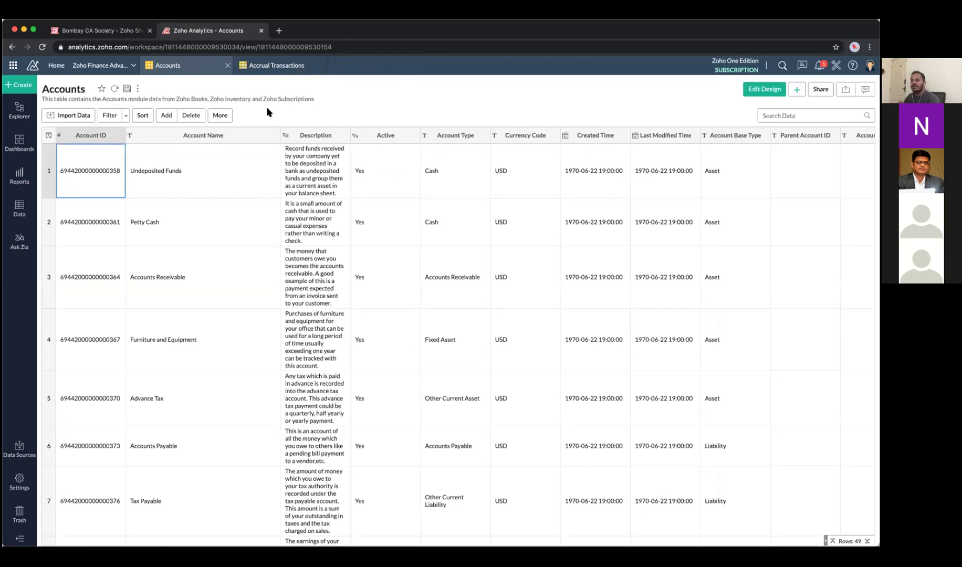
click(246, 134)
click(246, 135)
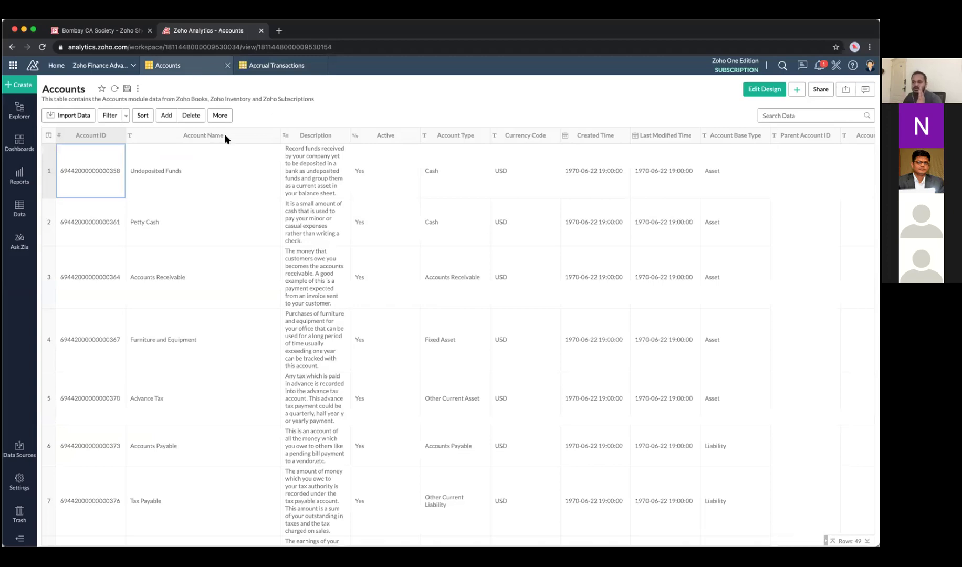
right_click(266, 287)
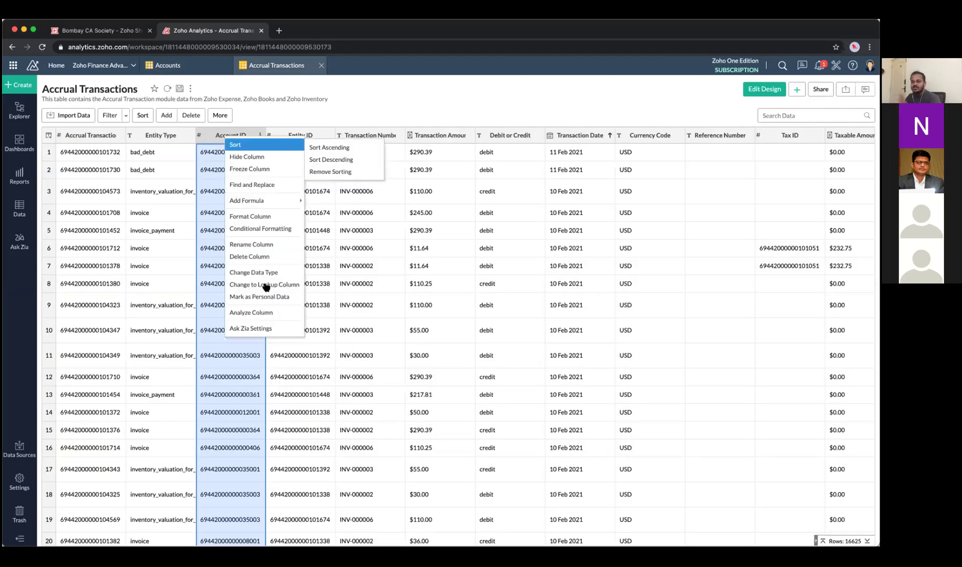
click(262, 272)
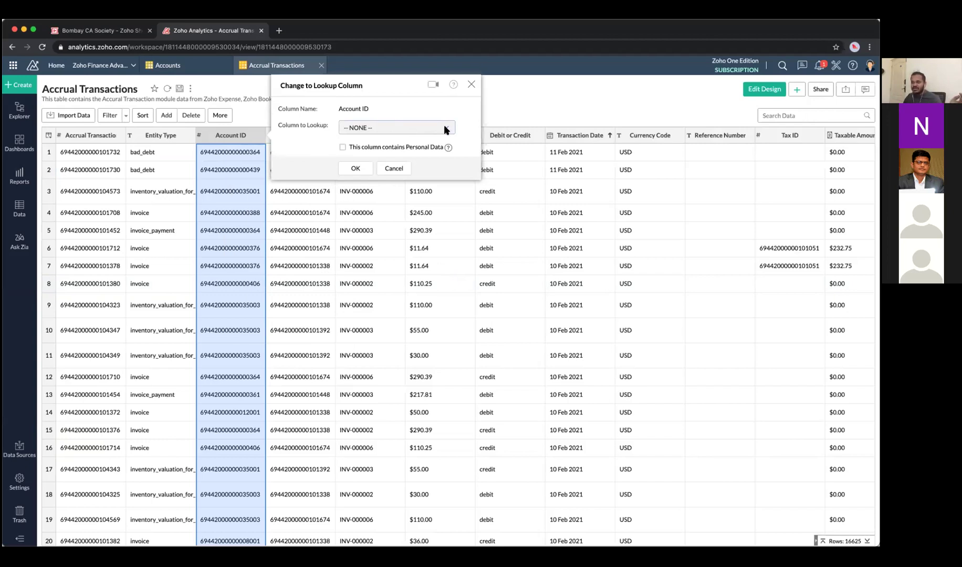
Review the available lookup columns, then cancel, leaving Account ID as an ordinary column.
click(443, 128)
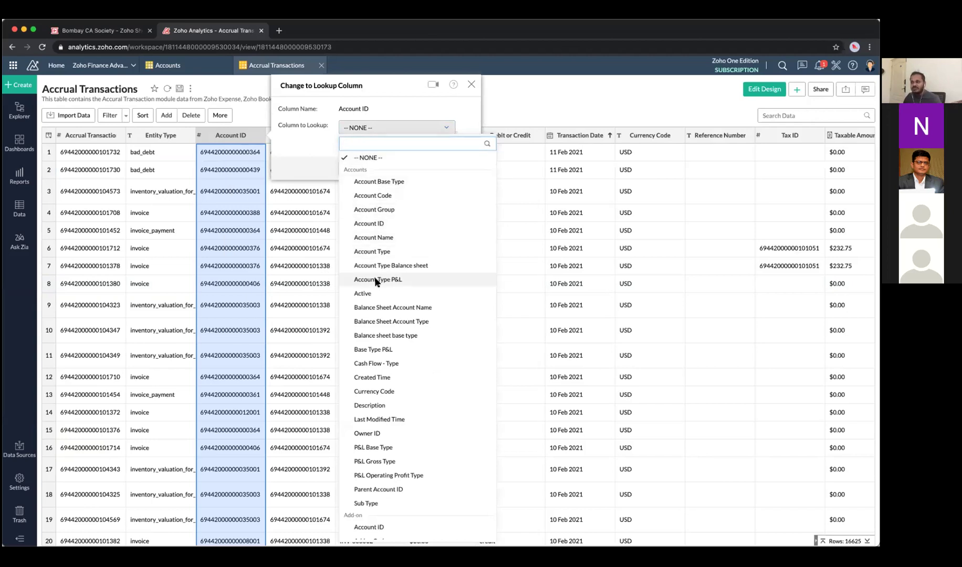
click(318, 166)
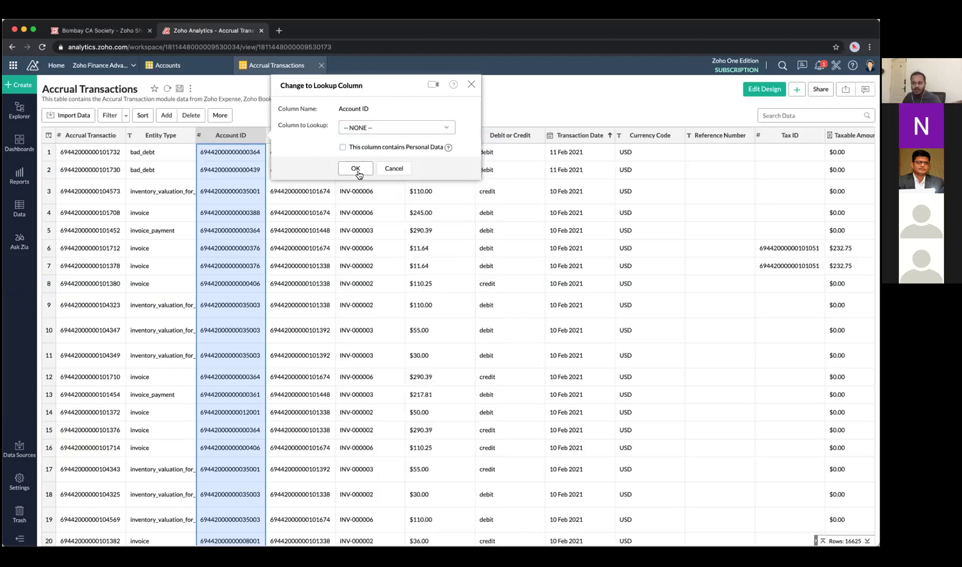
click(394, 169)
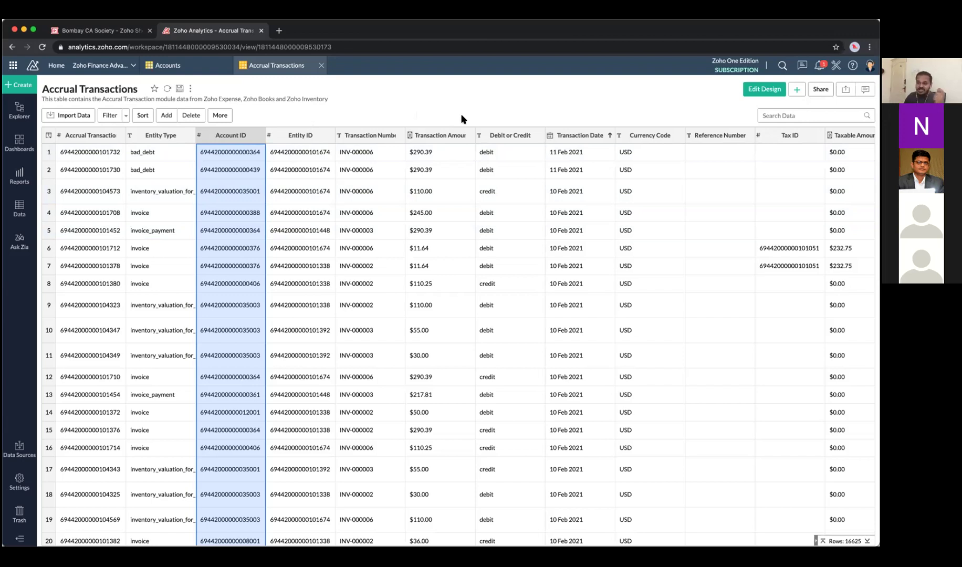
right_click(230, 139)
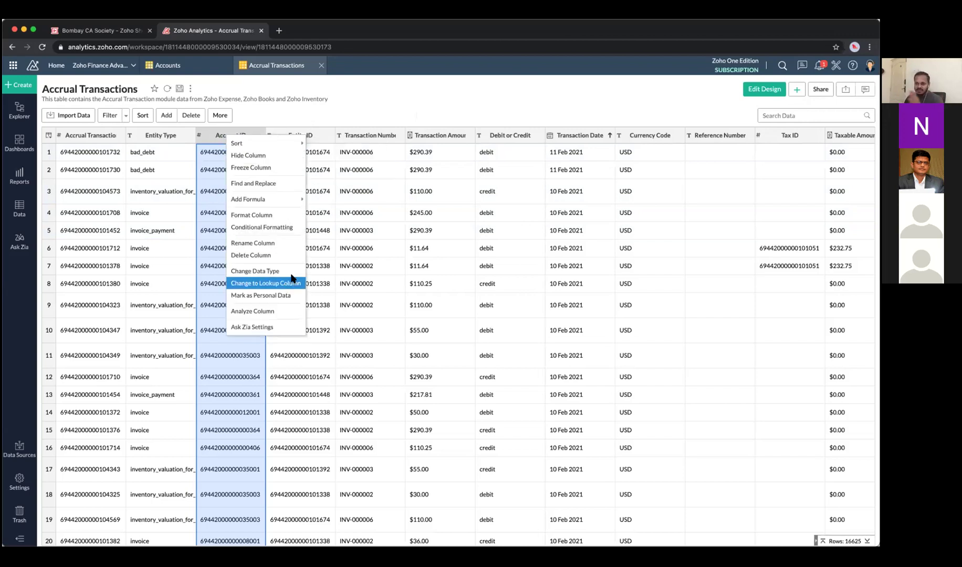
click(392, 101)
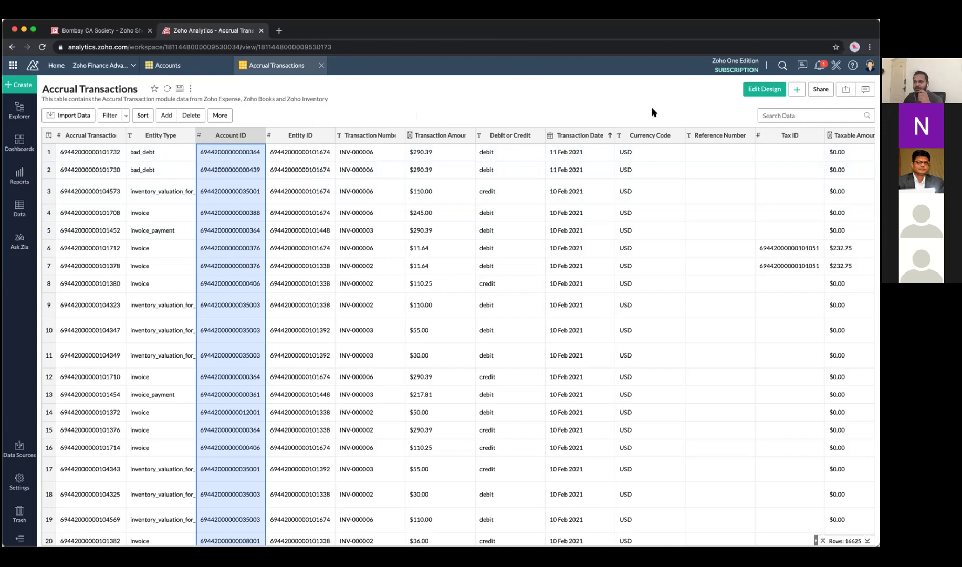
click(172, 72)
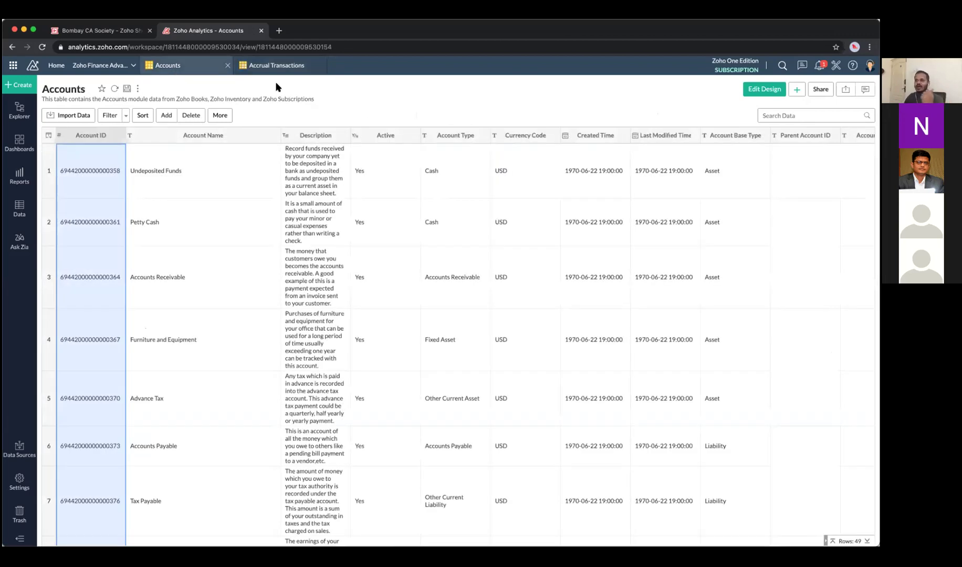
Return to the Accrual Transactions table.
click(285, 68)
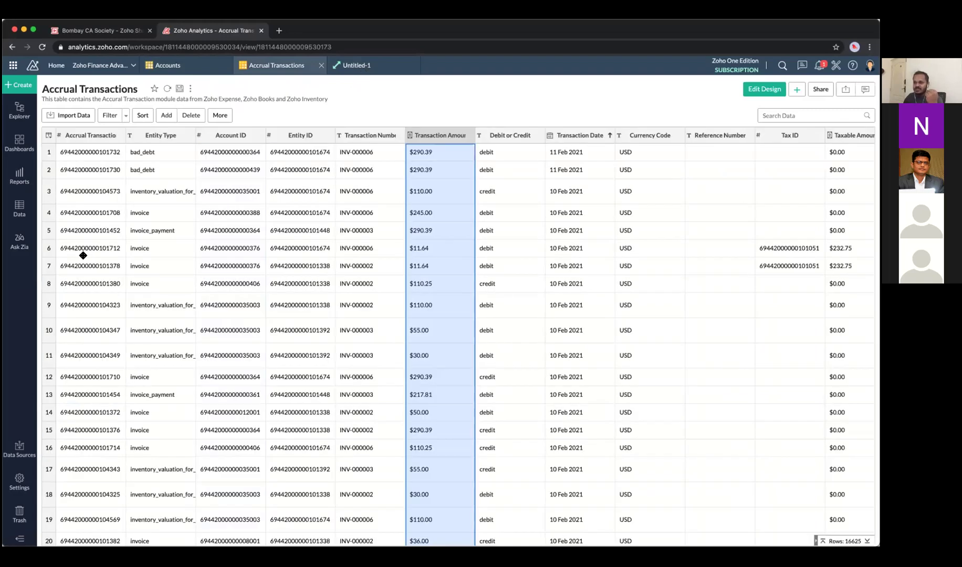
Search the columns for 'tran' and add Transaction Amount as the pivot's summed data.
click(63, 523)
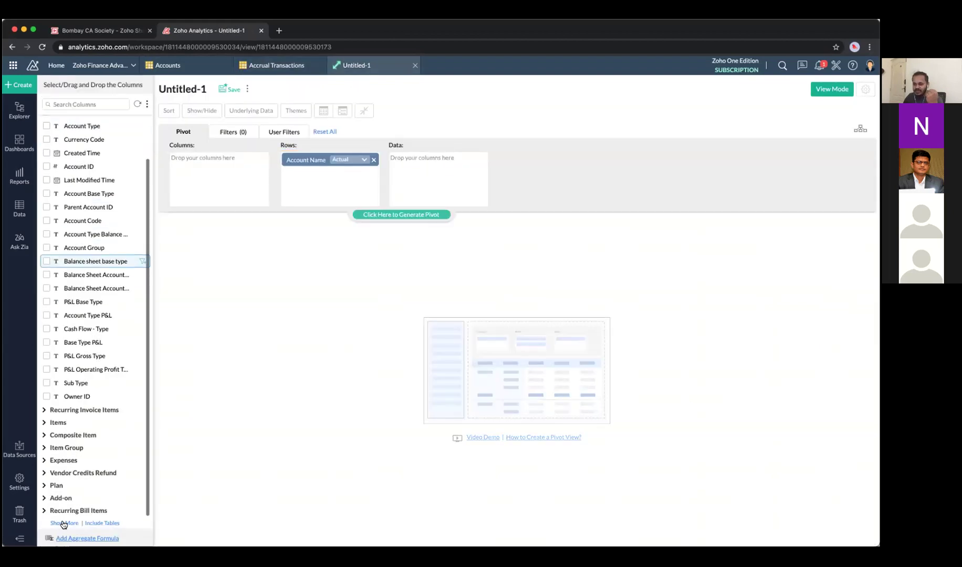
click(78, 104)
text(t)
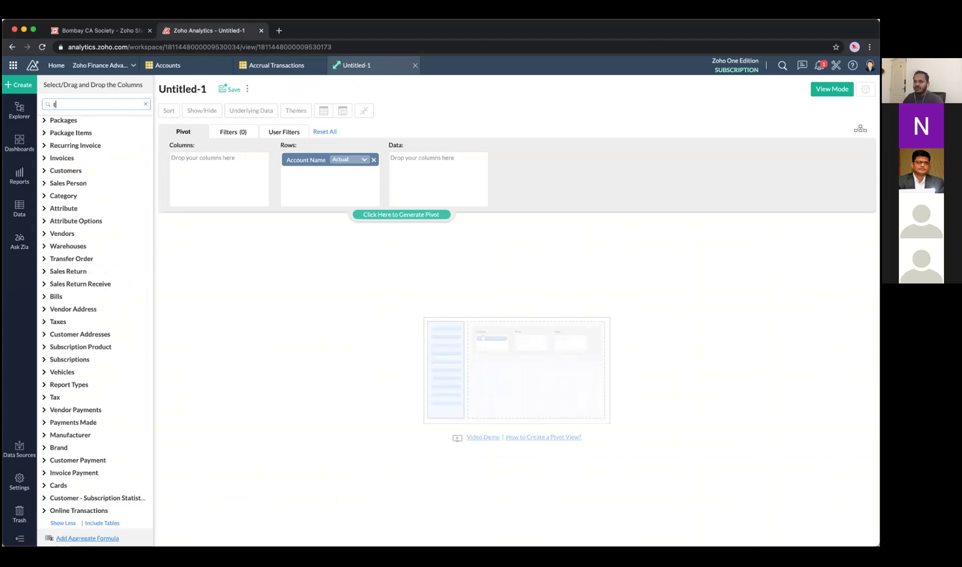
text(ran)
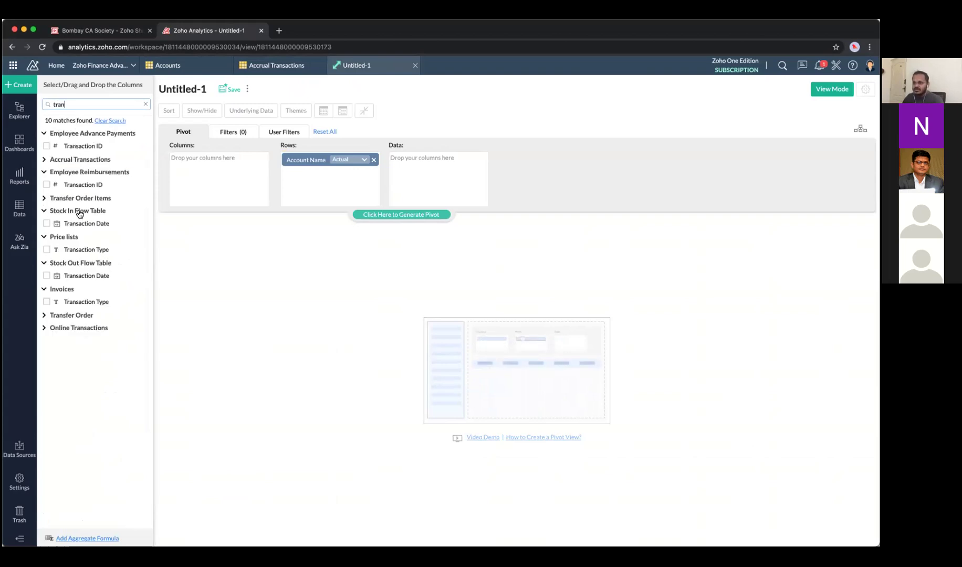
click(44, 160)
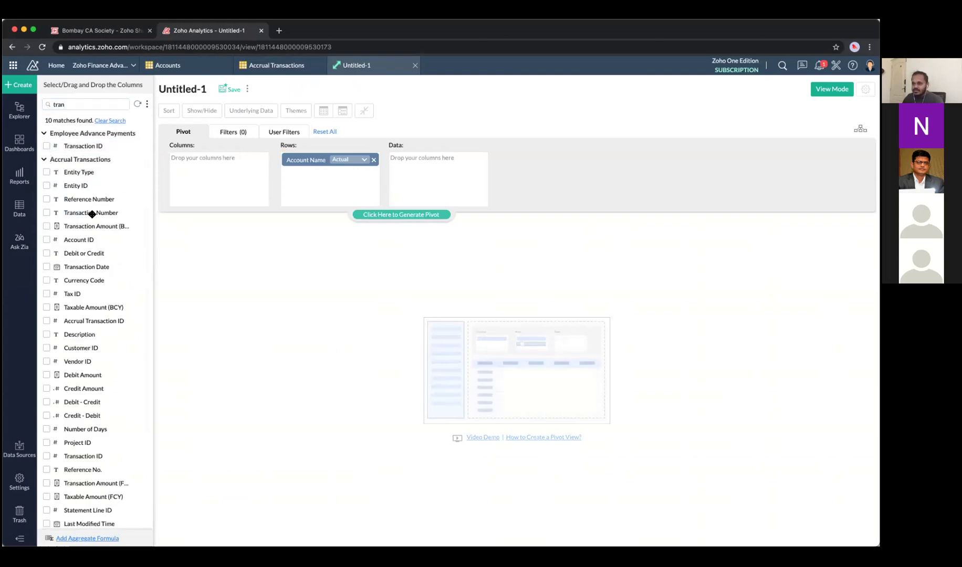
drag(93, 224, 440, 170)
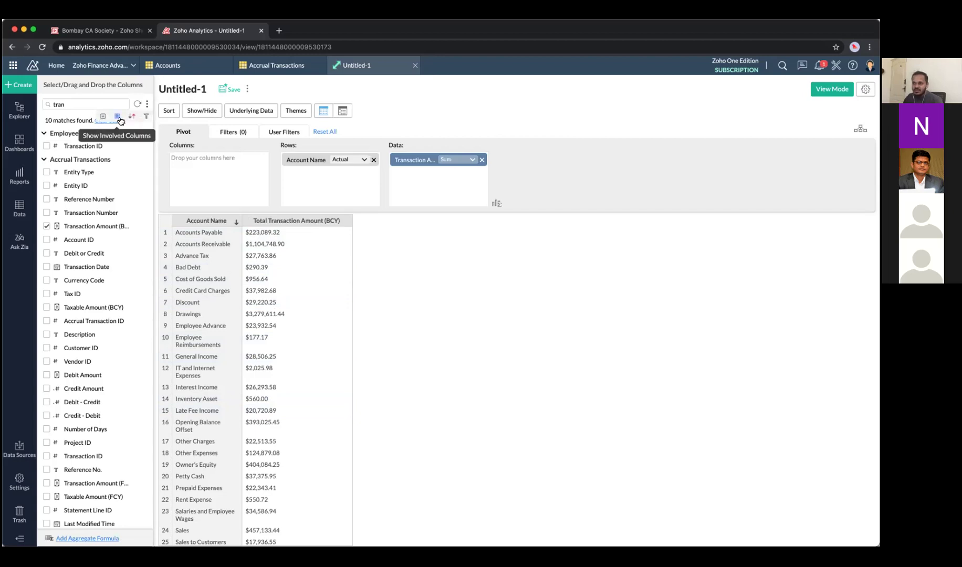
Filter the column list to columns in use and browse the Accrual Transactions fields.
click(118, 118)
click(106, 120)
click(53, 148)
scroll(104, 176, up, 2)
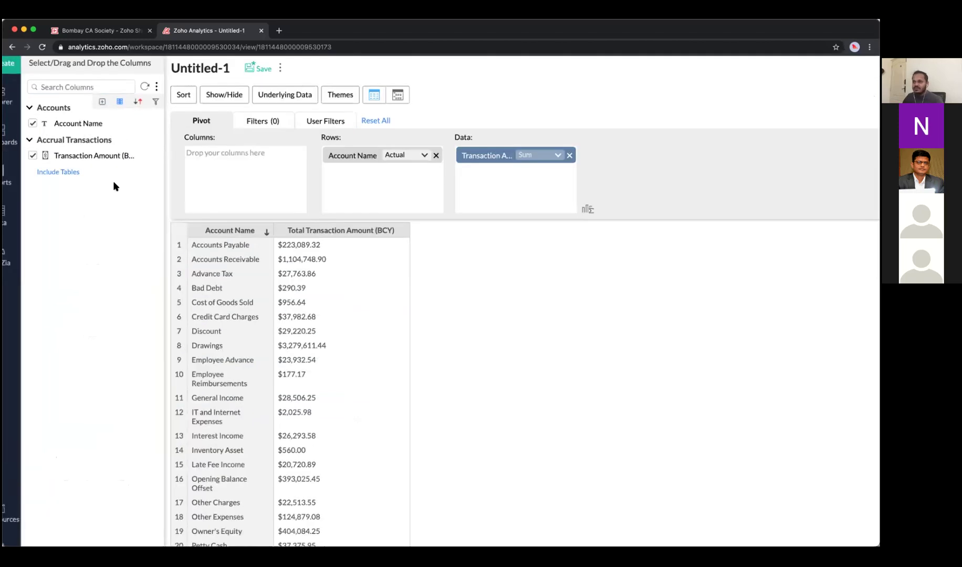
scroll(113, 181, up, 2)
scroll(163, 206, up, 2)
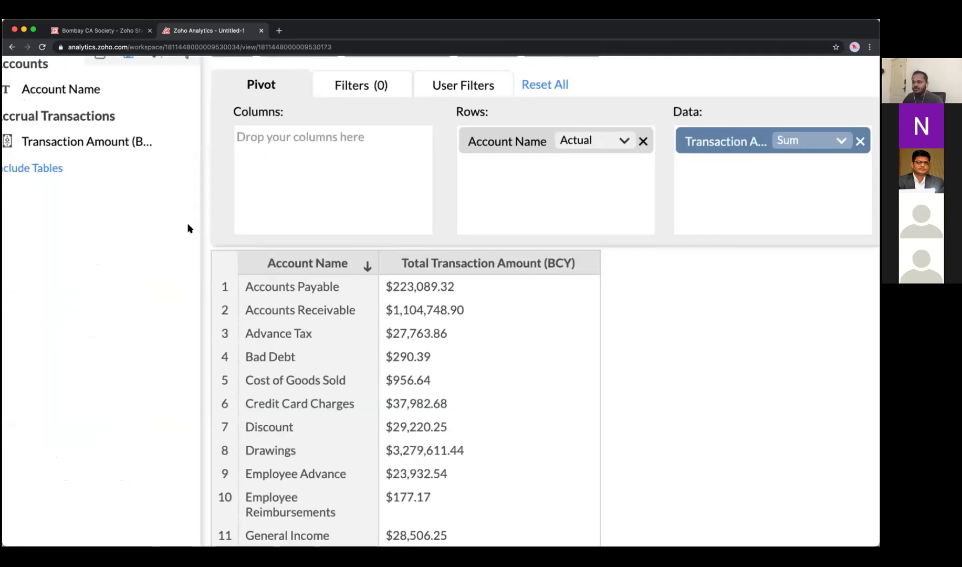
scroll(707, 292, down, 4)
scroll(704, 289, up, 4)
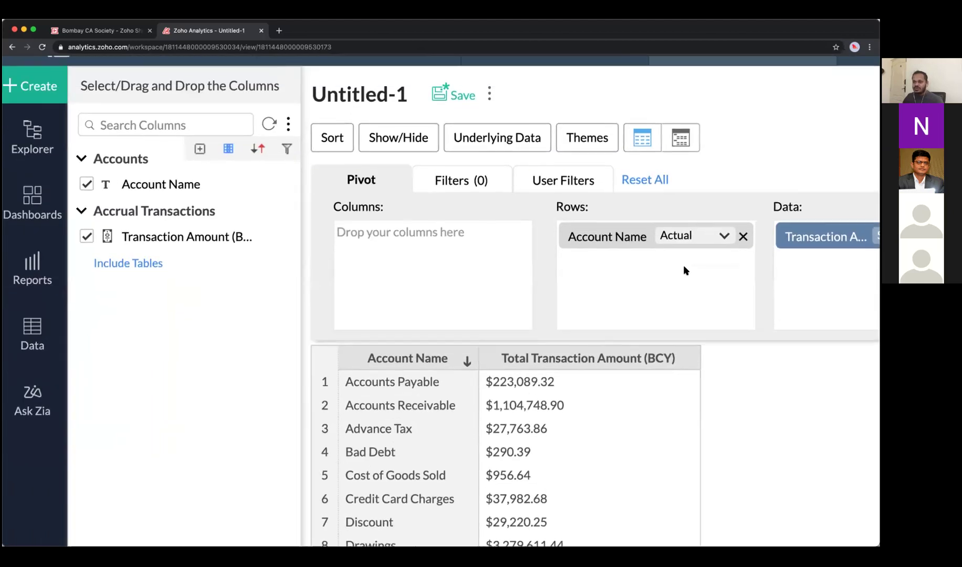
scroll(737, 282, down, 4)
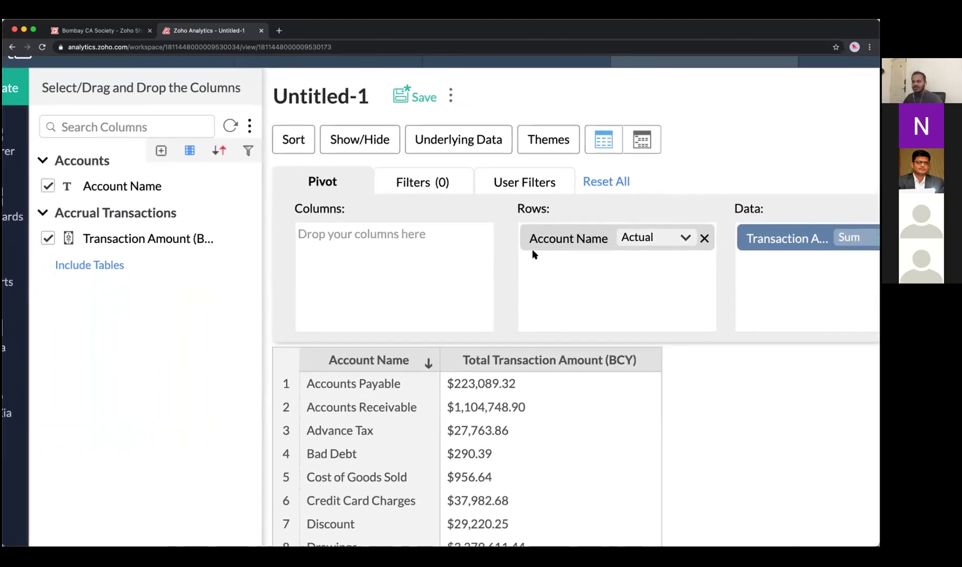
scroll(530, 251, down, 1)
scroll(527, 252, down, 5)
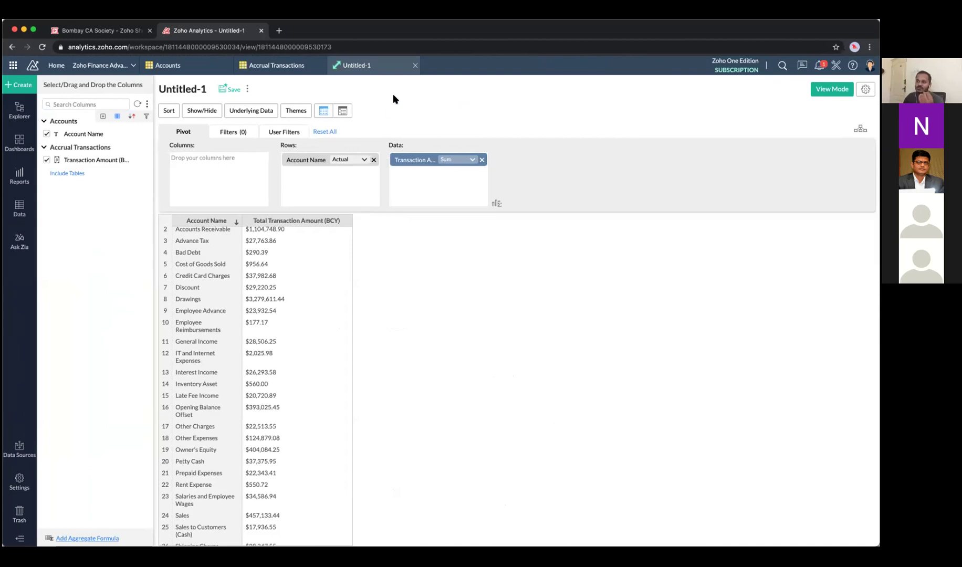
Close Untitled-1 without saving, then close the Accrual Transactions table.
click(418, 66)
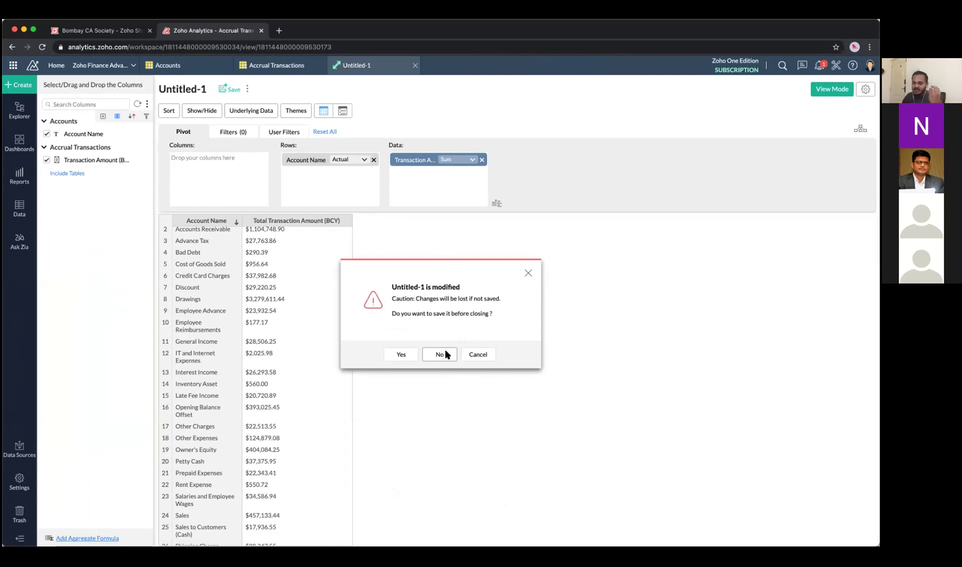
click(446, 355)
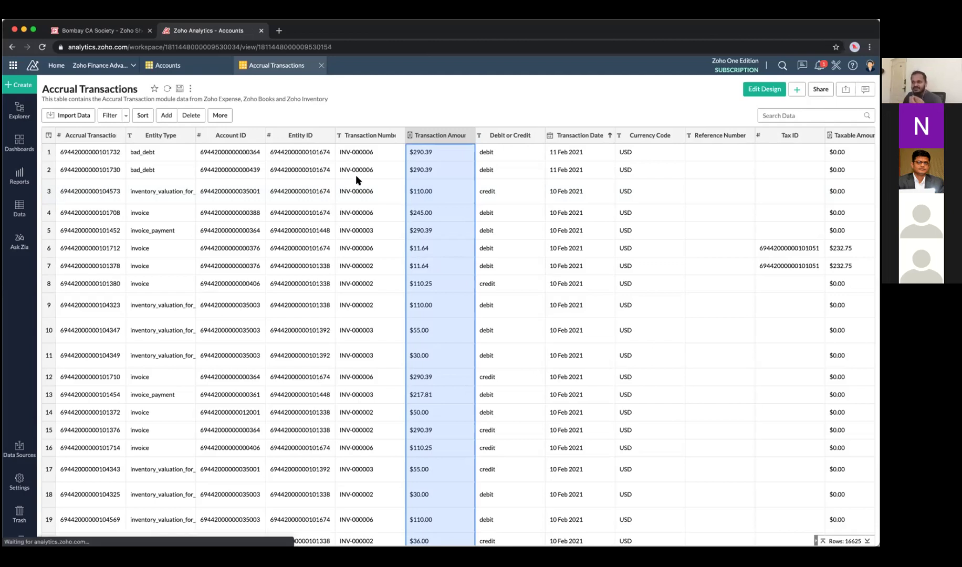
click(321, 66)
Close the Accounts table to return to the Explorer folder list.
click(228, 65)
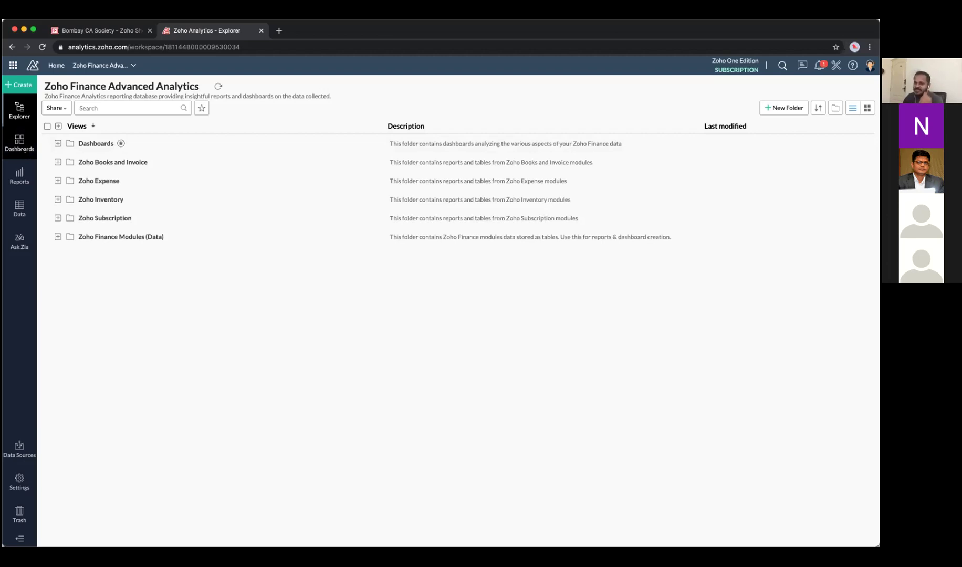
Show the Reports tree and scroll through the Zoho Books and Invoice report folders.
click(23, 179)
scroll(132, 330, down, 10)
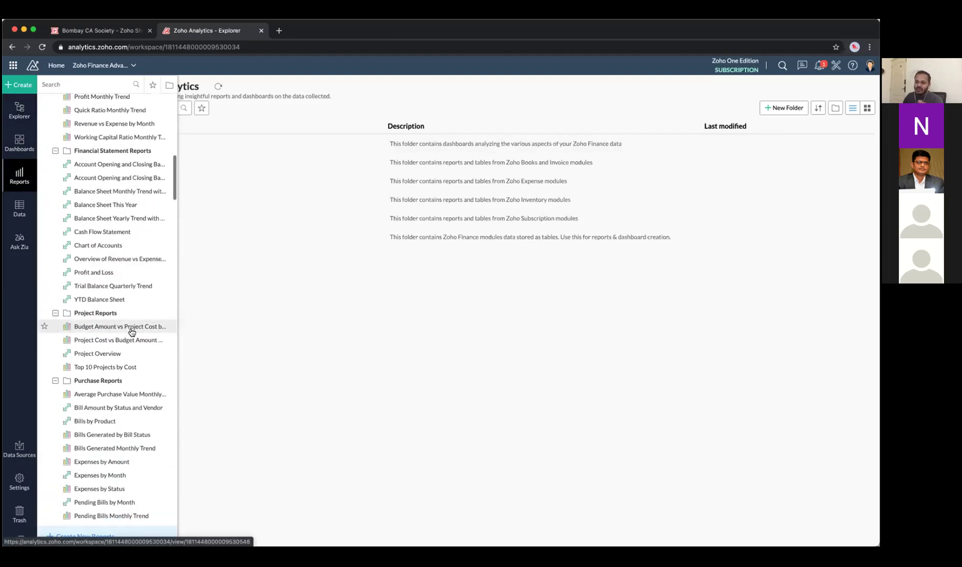
scroll(131, 332, up, 5)
scroll(131, 332, up, 15)
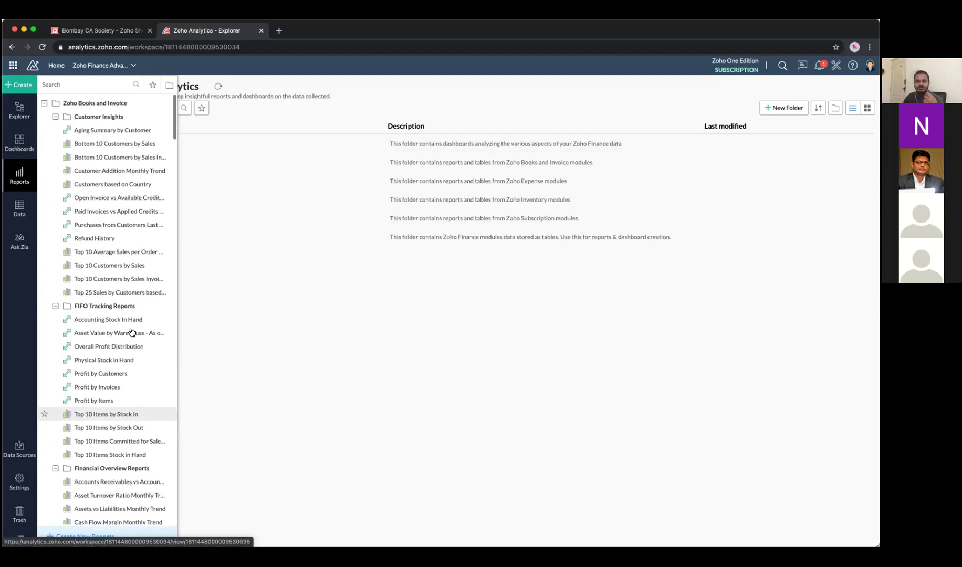
scroll(132, 332, down, 5)
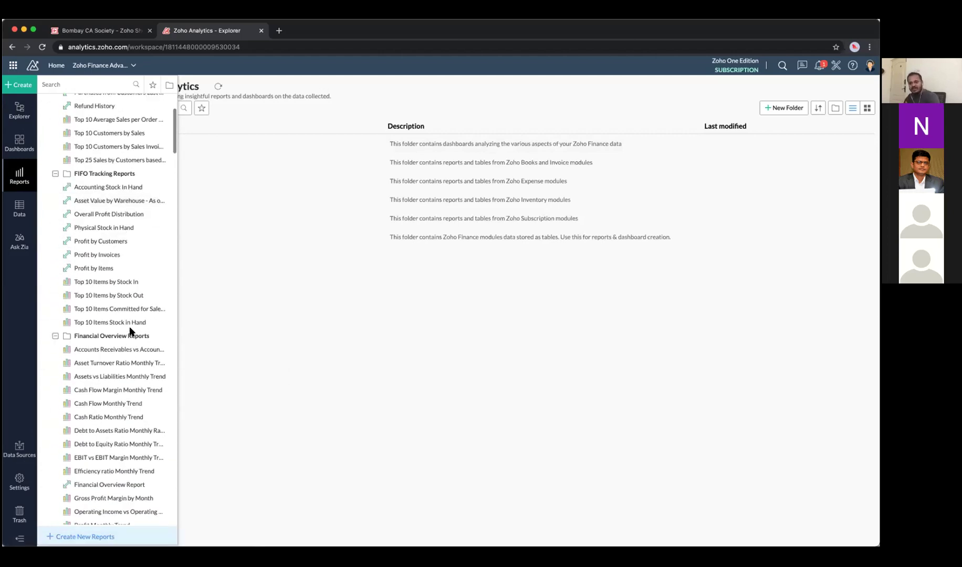
scroll(132, 331, down, 8)
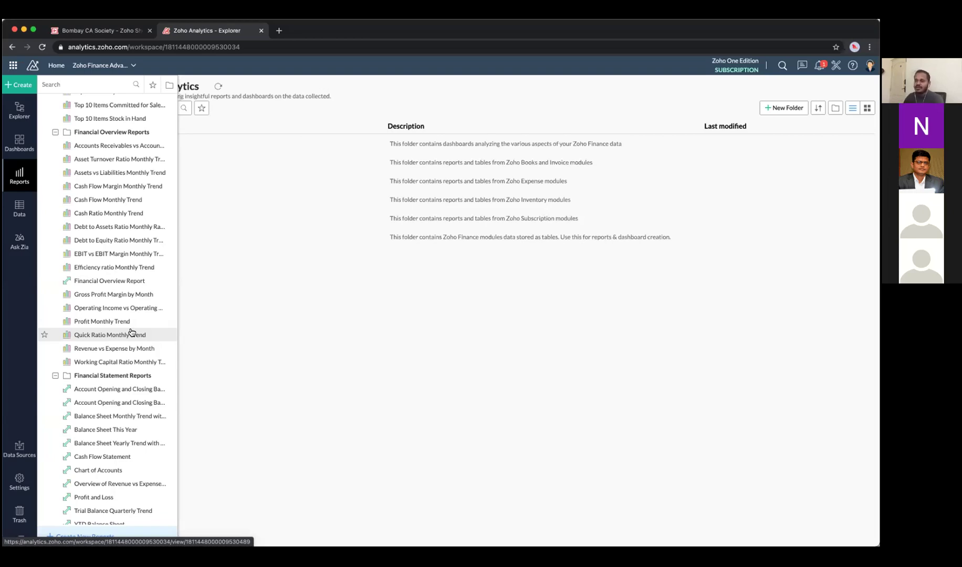
scroll(130, 329, up, 5)
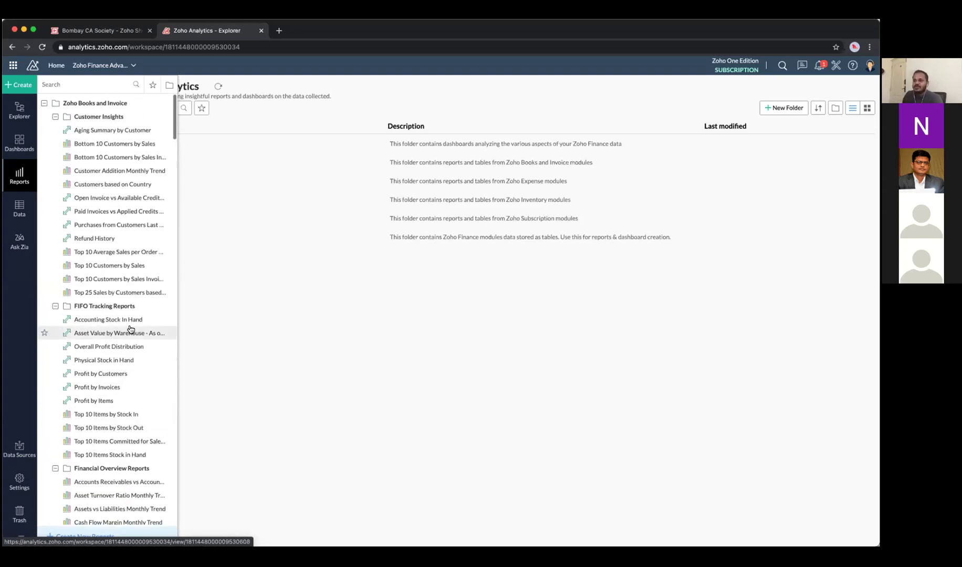
Glance at the Dashboards list, then return to the Reports tree.
click(20, 142)
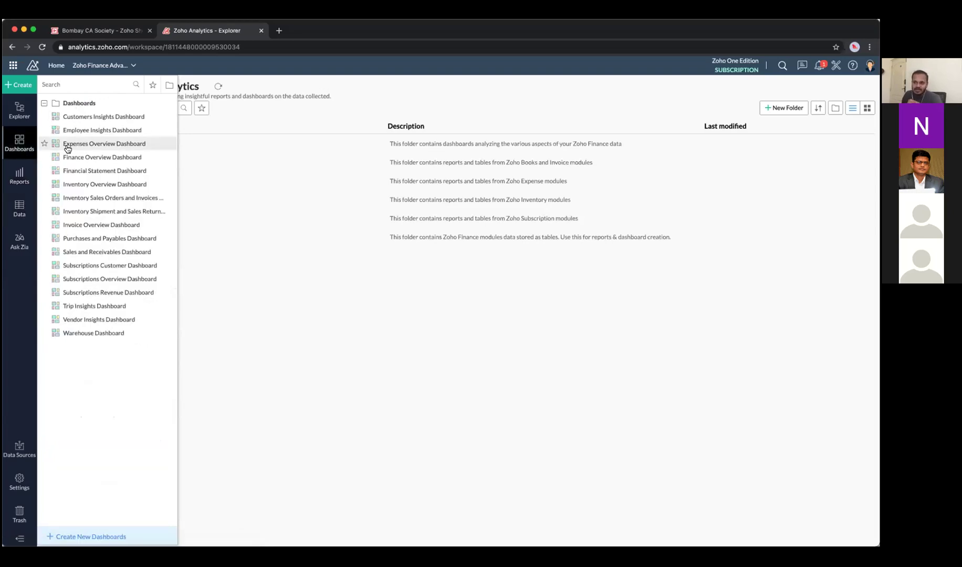
click(27, 176)
scroll(118, 309, down, 3)
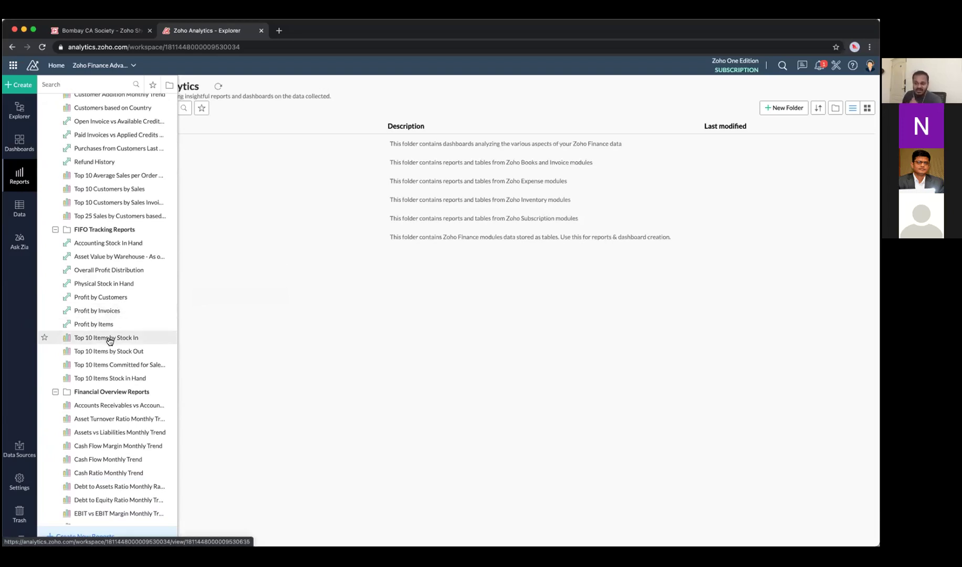
Preview the Cash Flow Monthly Trend report, then switch to the Finance Overview Dashboard.
click(102, 461)
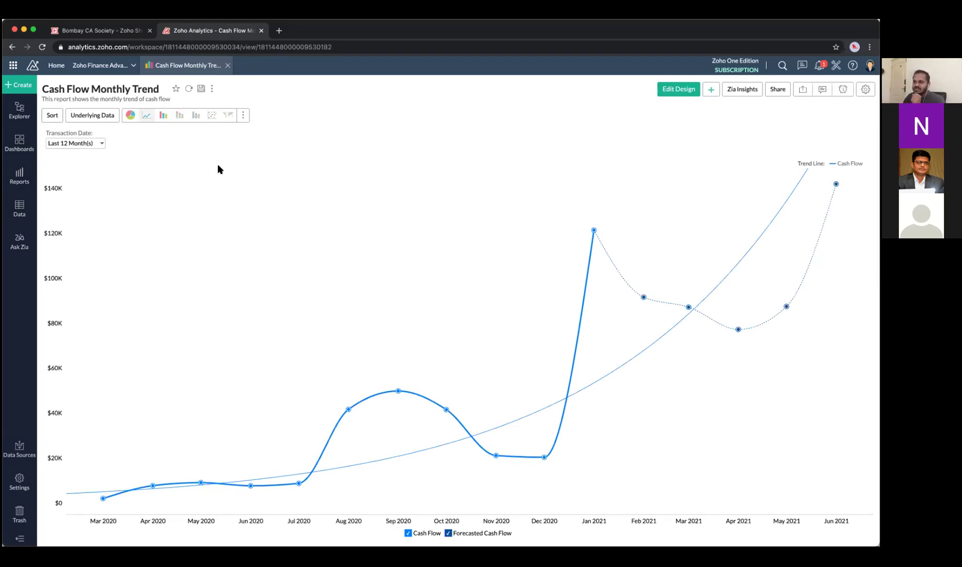
click(227, 65)
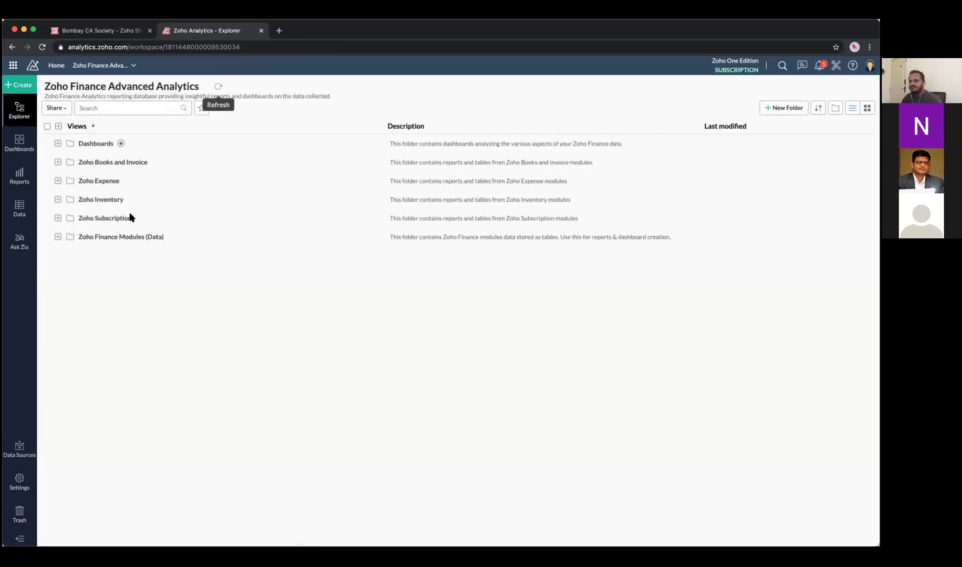
click(18, 144)
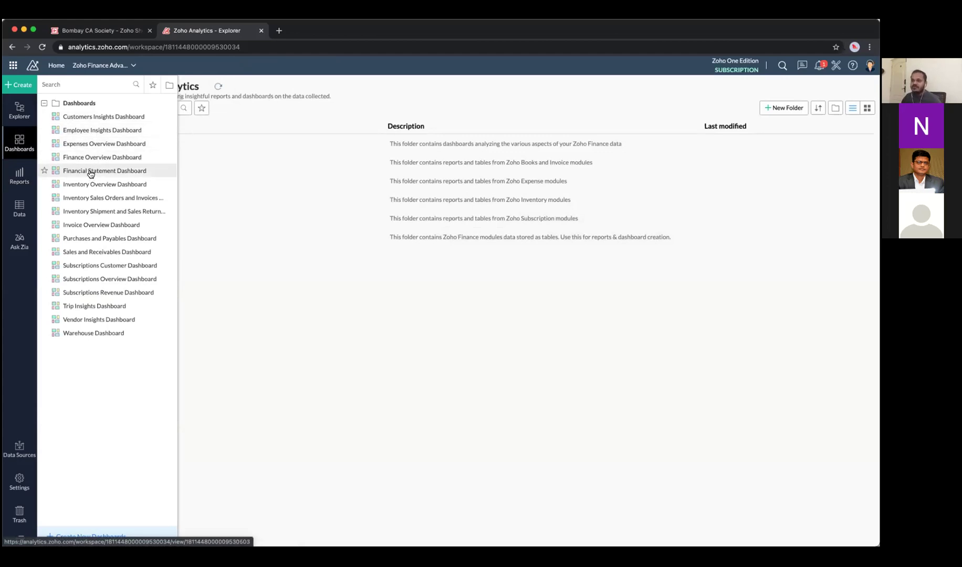
click(99, 154)
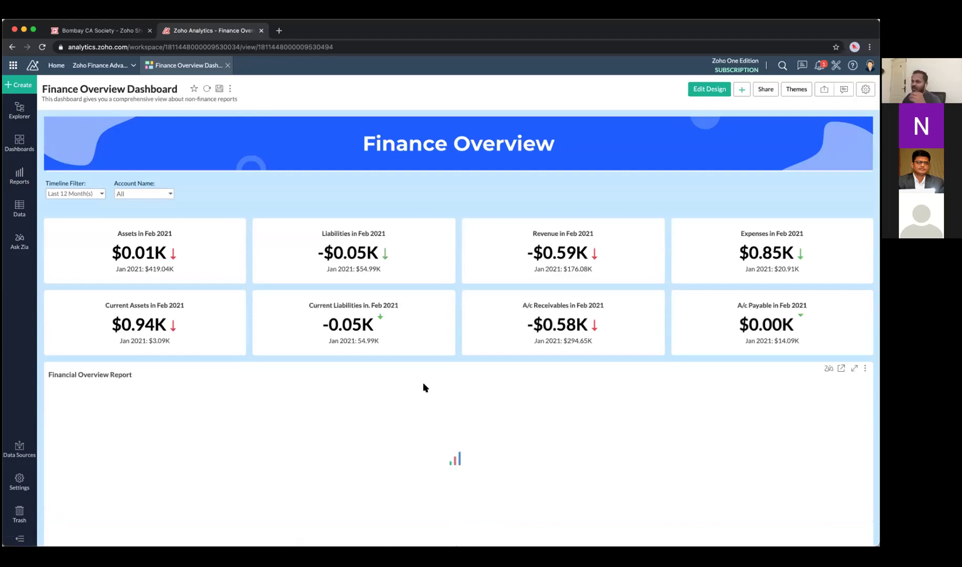
Scroll through the Finance Overview Dashboard's KPIs and Cash Flow monthly trend charts.
scroll(424, 387, down, 3)
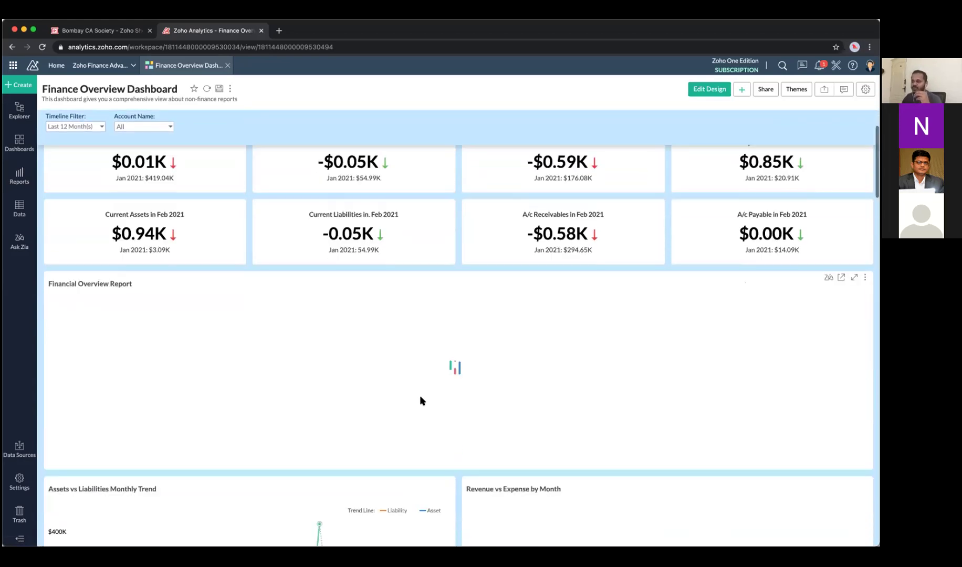
scroll(420, 400, up, 3)
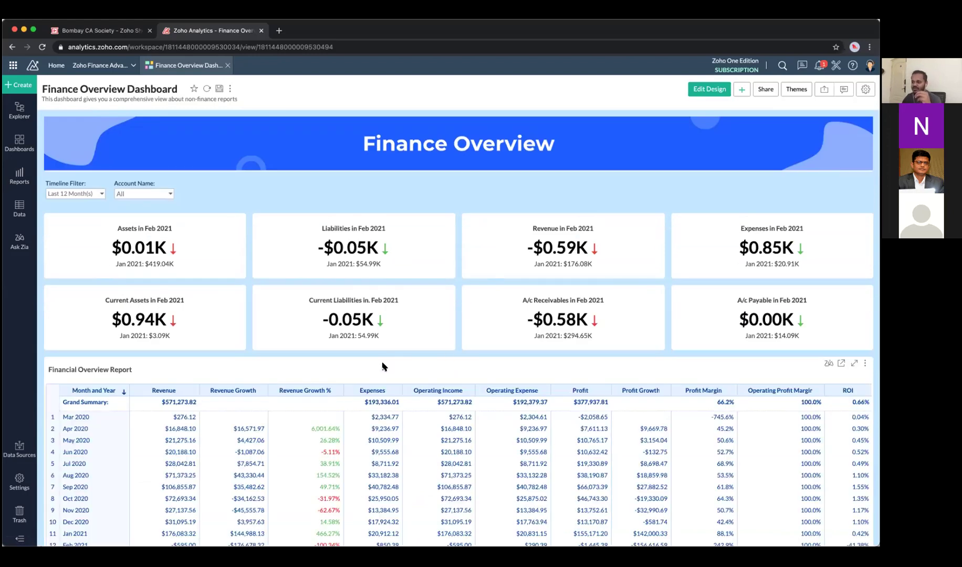
scroll(702, 268, down, 5)
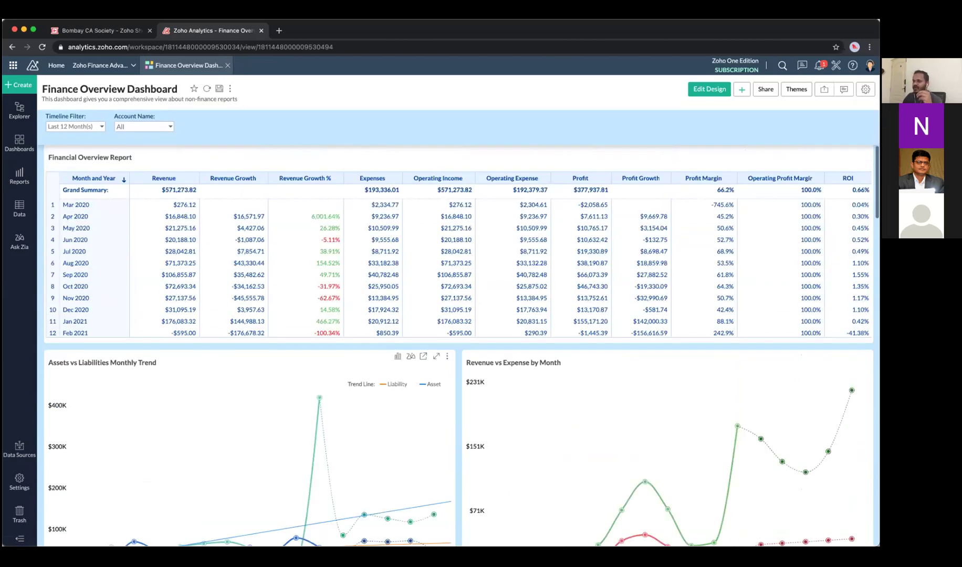
scroll(170, 234, up, 2)
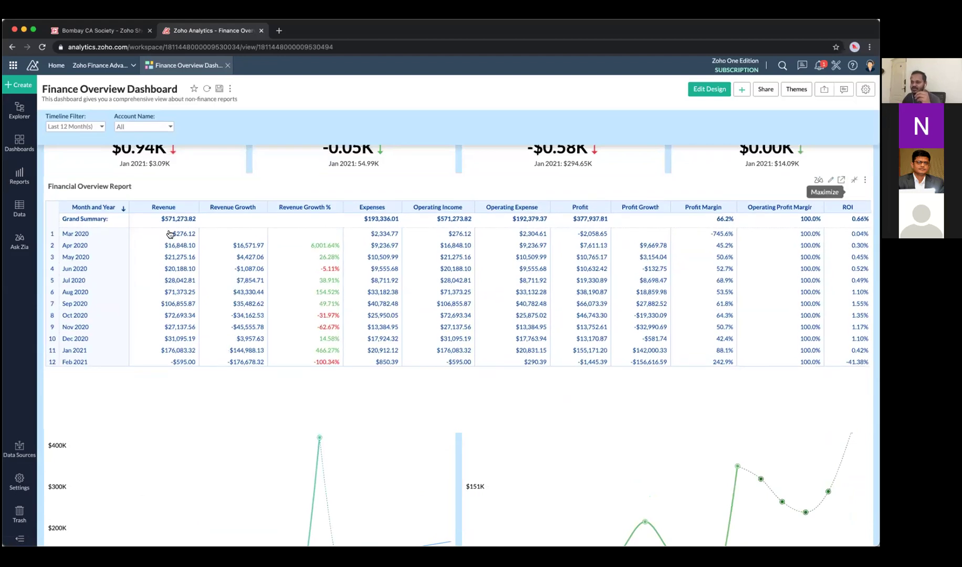
scroll(440, 182, right, 3)
scroll(439, 181, down, 1)
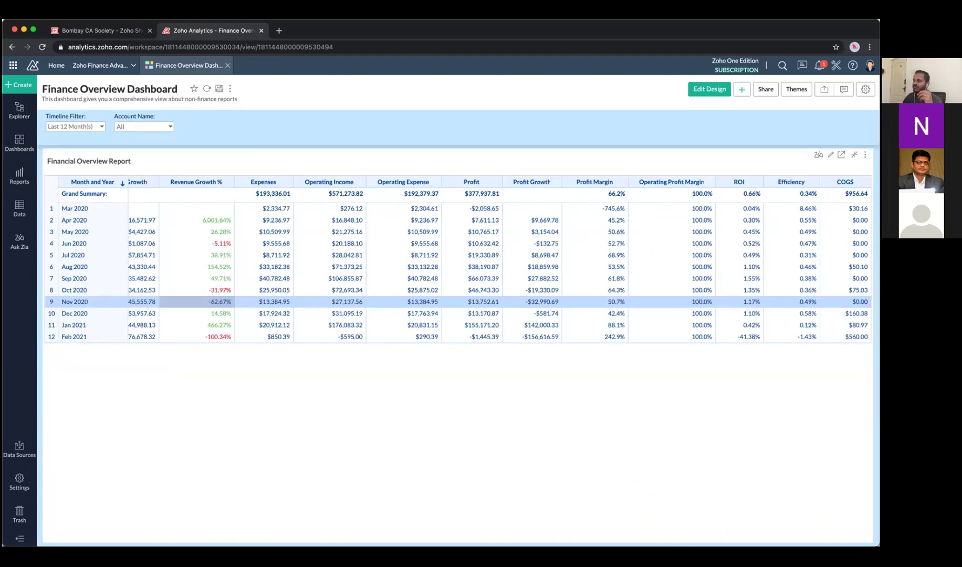
scroll(545, 371, left, 1)
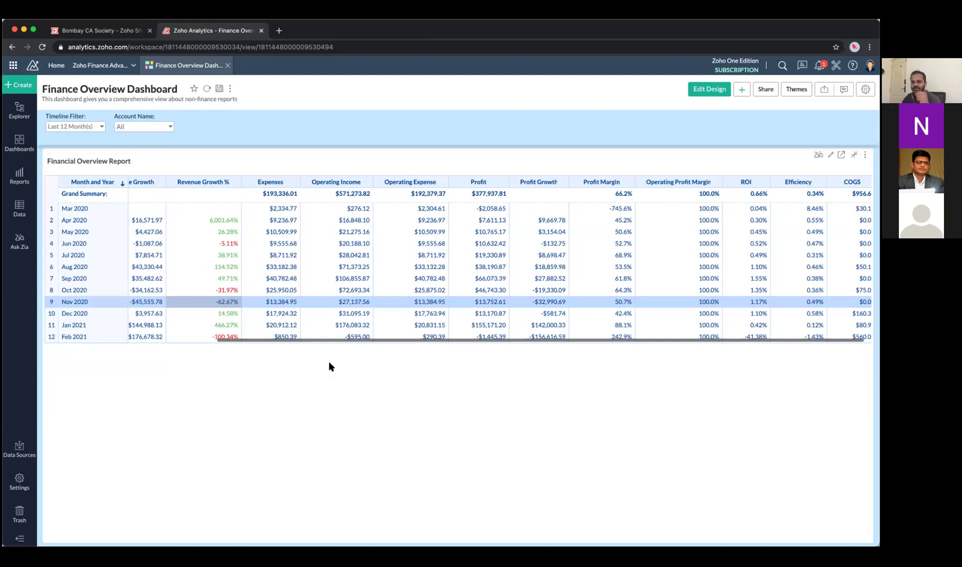
scroll(330, 366, up, 1)
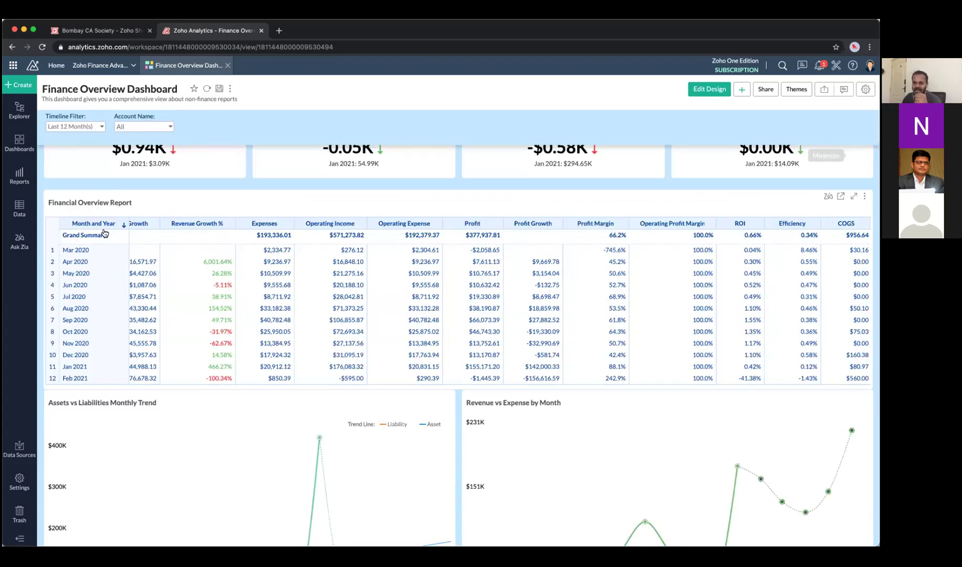
scroll(105, 235, down, 10)
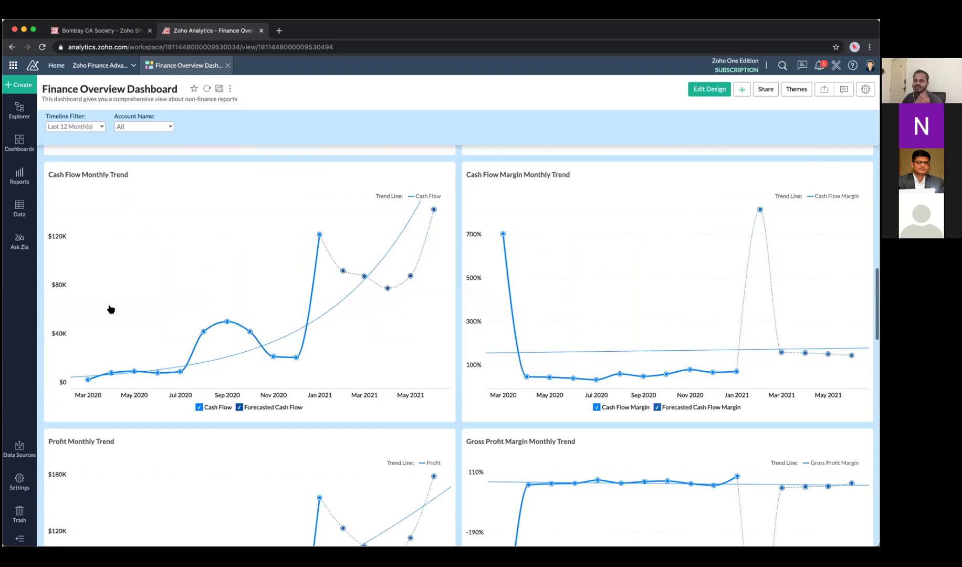
Toggle the Dashboards list, then close the Finance Overview Dashboard tab.
click(19, 142)
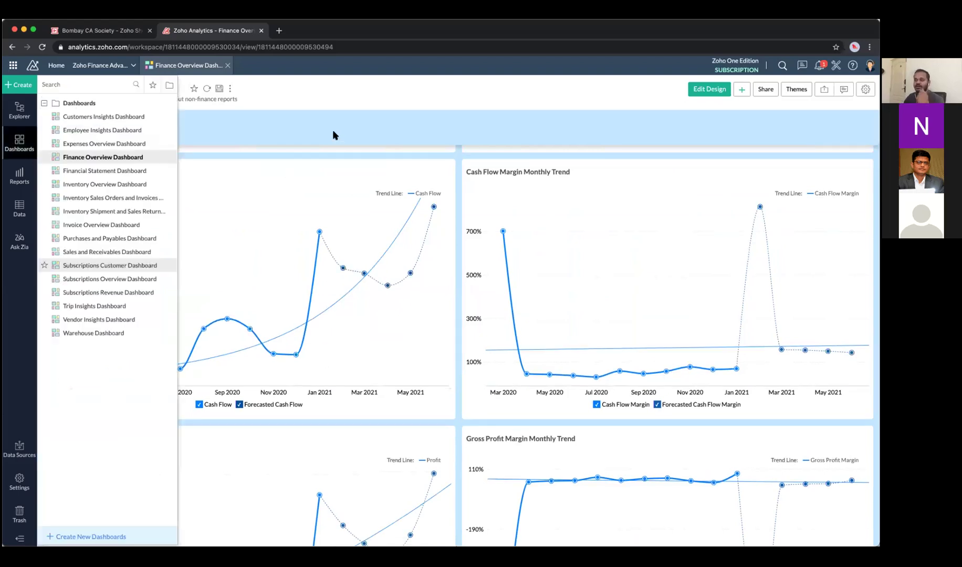
click(231, 80)
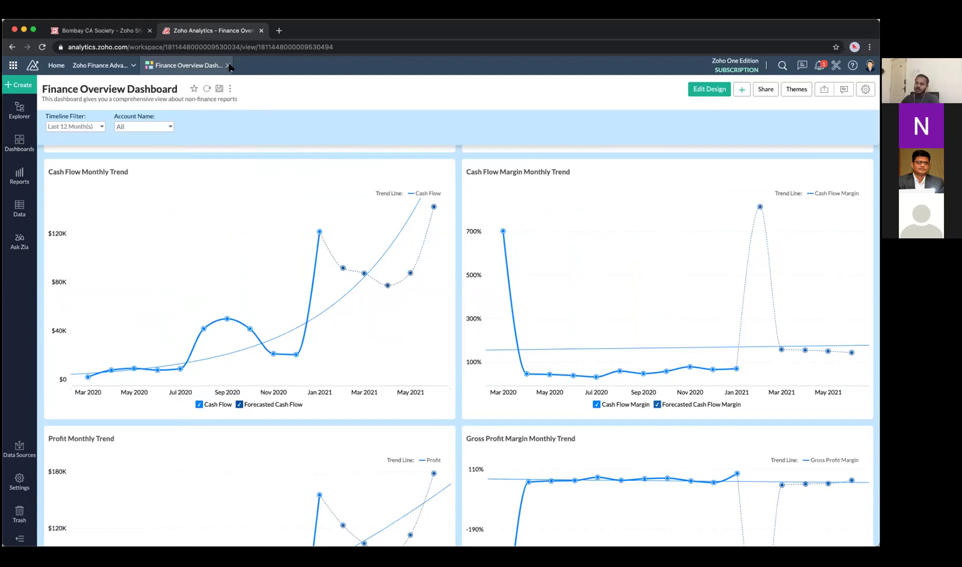
click(228, 66)
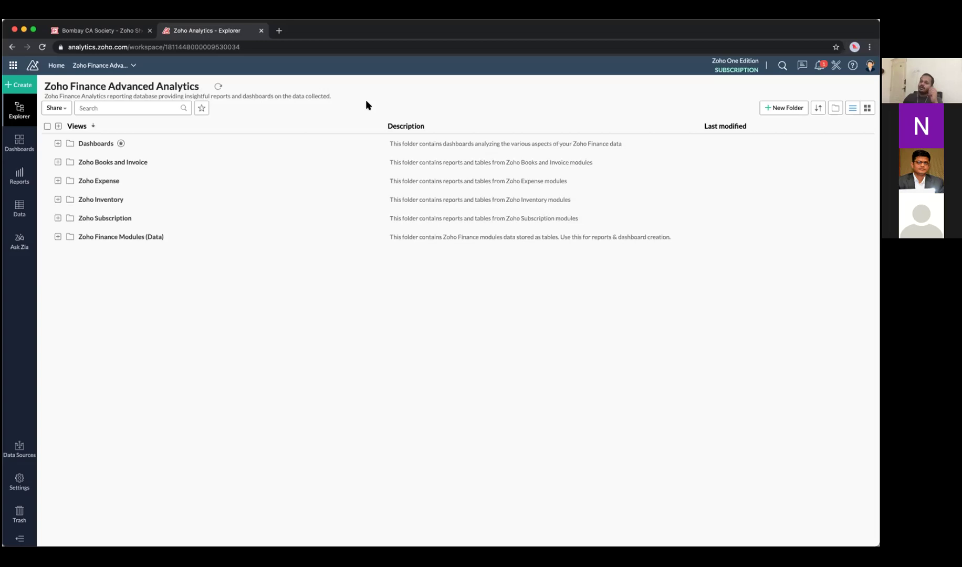
Show the Invoices table from the workspace tables list.
click(18, 217)
scroll(112, 276, down, 5)
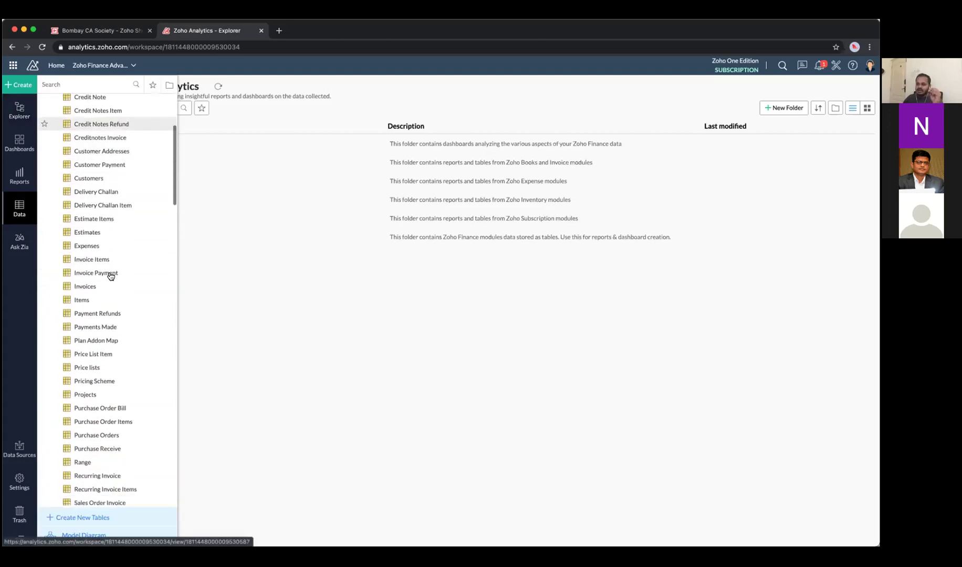
click(110, 276)
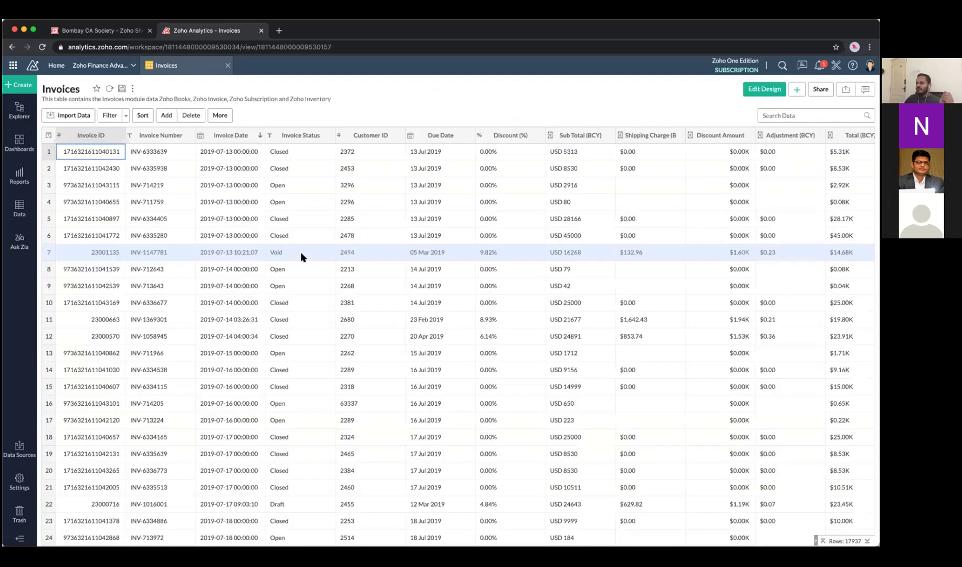
Scroll the Invoices grid right to reveal the Age In Days and Age Tier columns.
scroll(300, 252, right, 1)
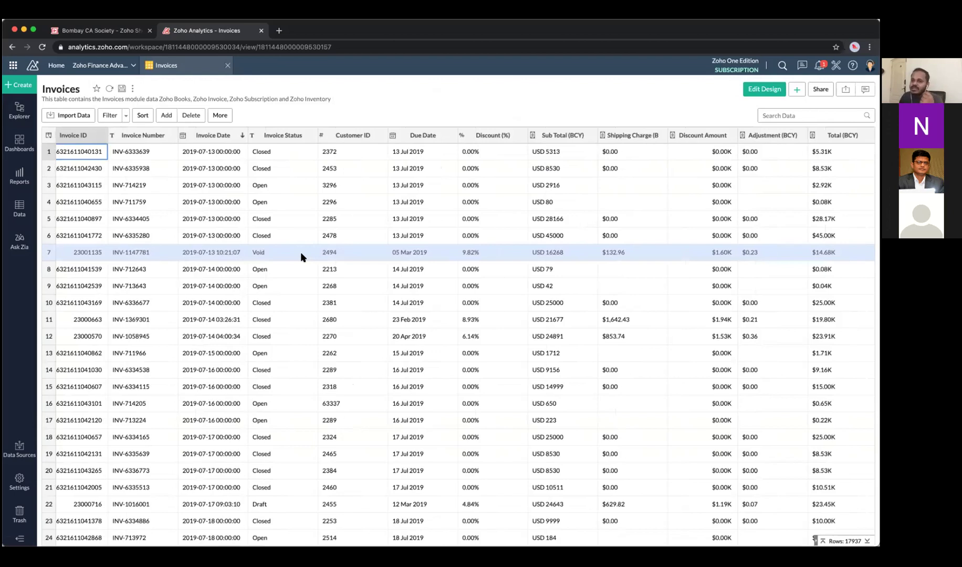
scroll(301, 256, right, 5)
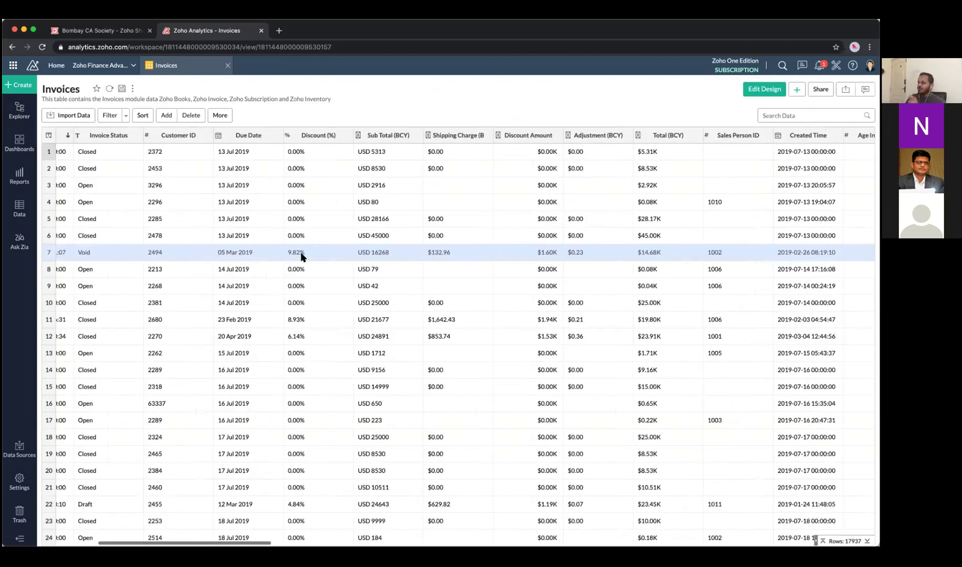
scroll(398, 218, right, 7)
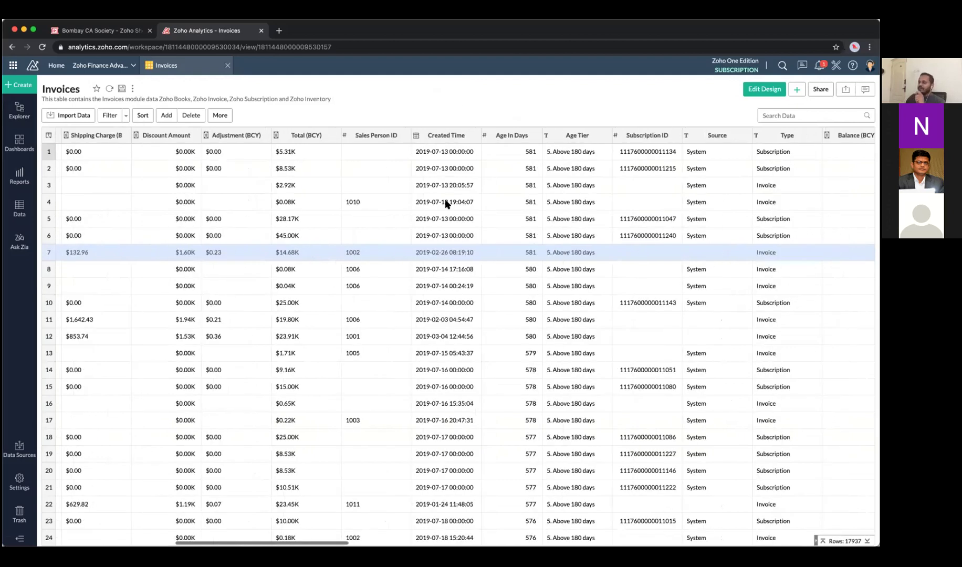
scroll(322, 206, left, 7)
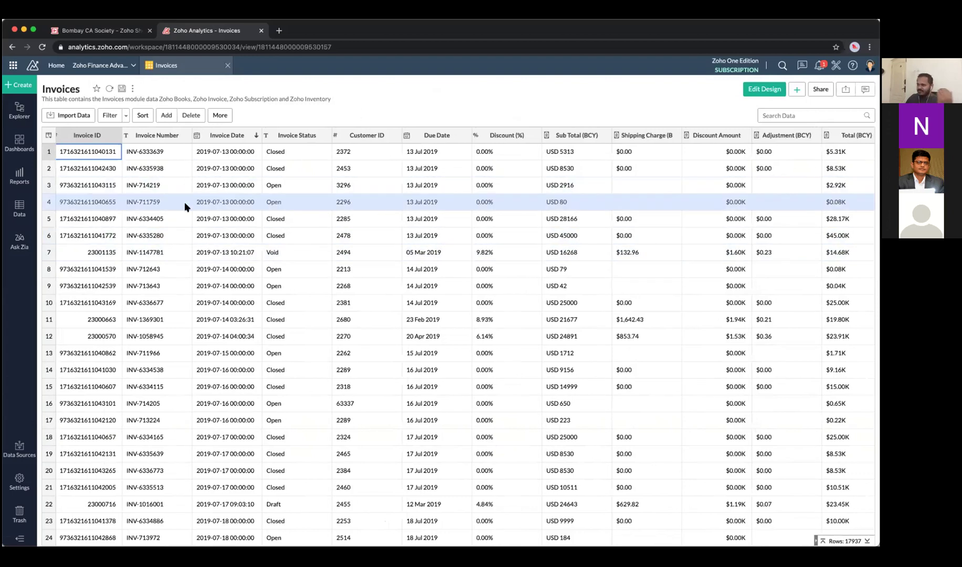
scroll(165, 135, down, 1)
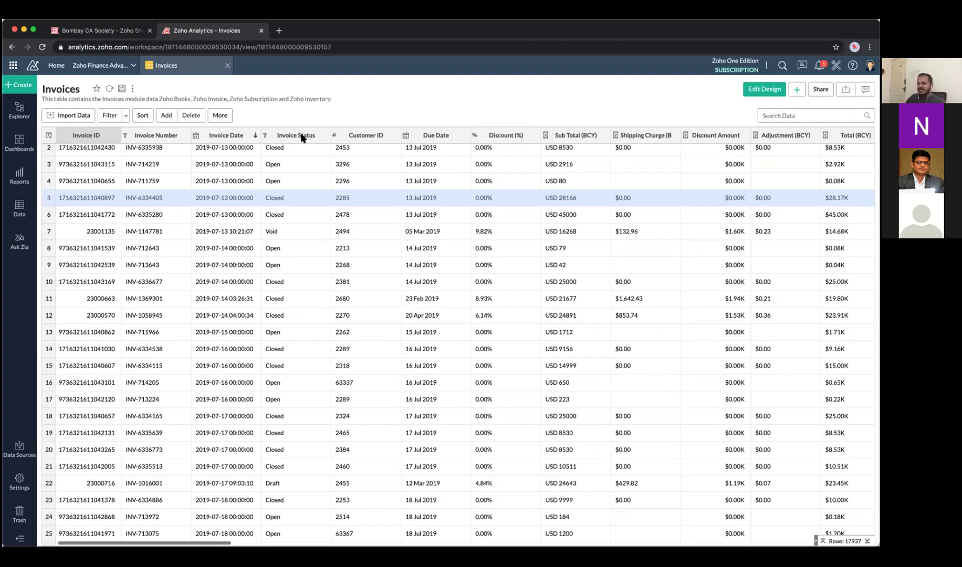
scroll(302, 135, up, 1)
scroll(481, 215, down, 1)
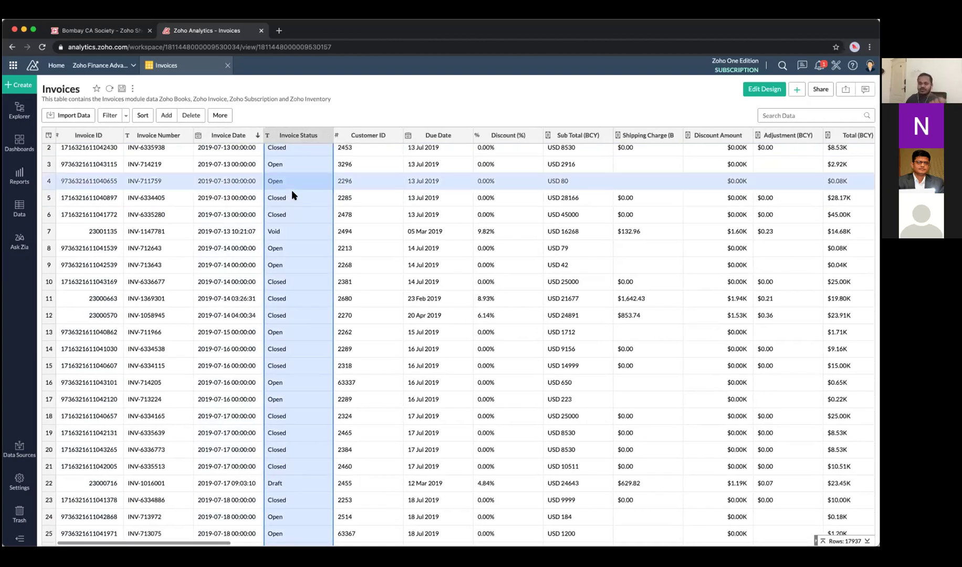
scroll(292, 192, right, 2)
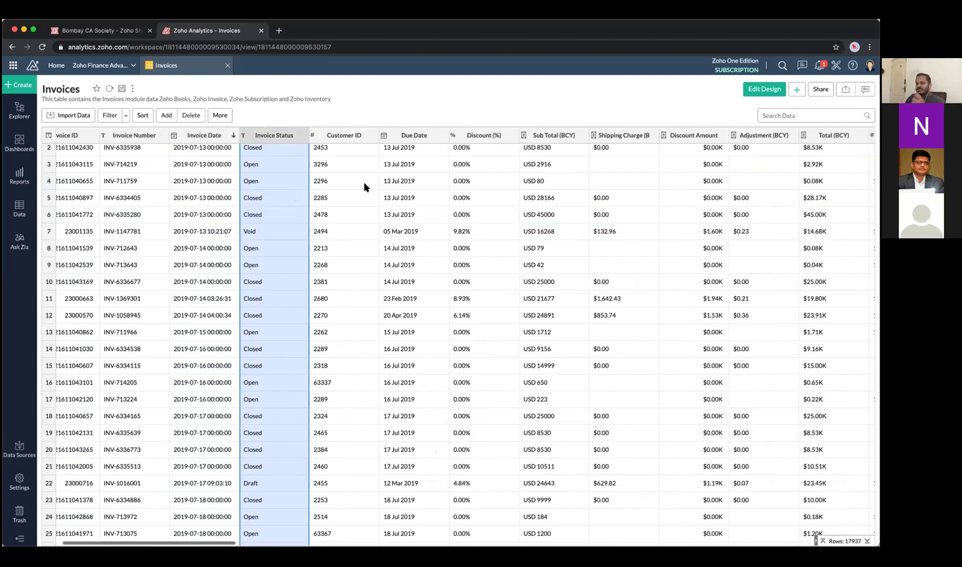
scroll(364, 185, right, 4)
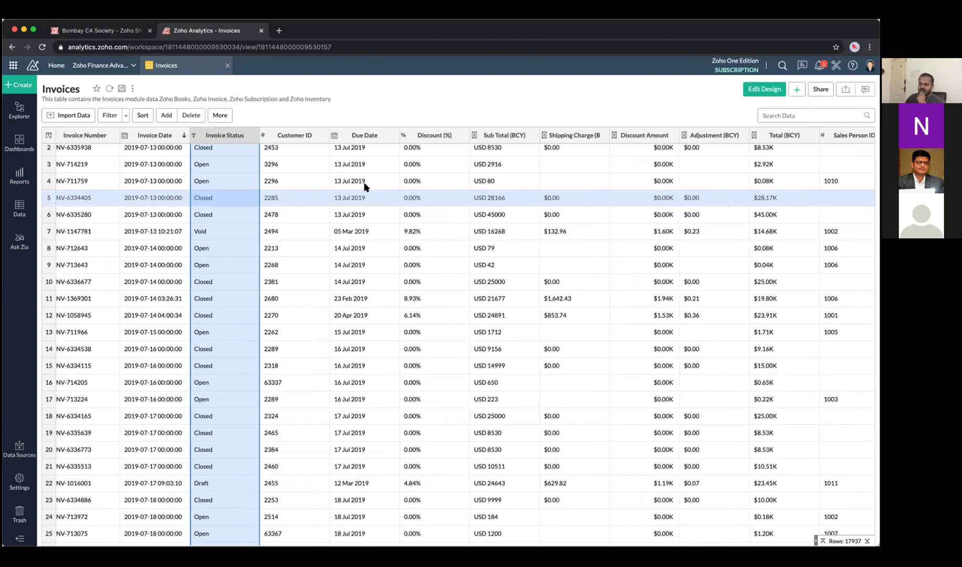
scroll(364, 185, right, 10)
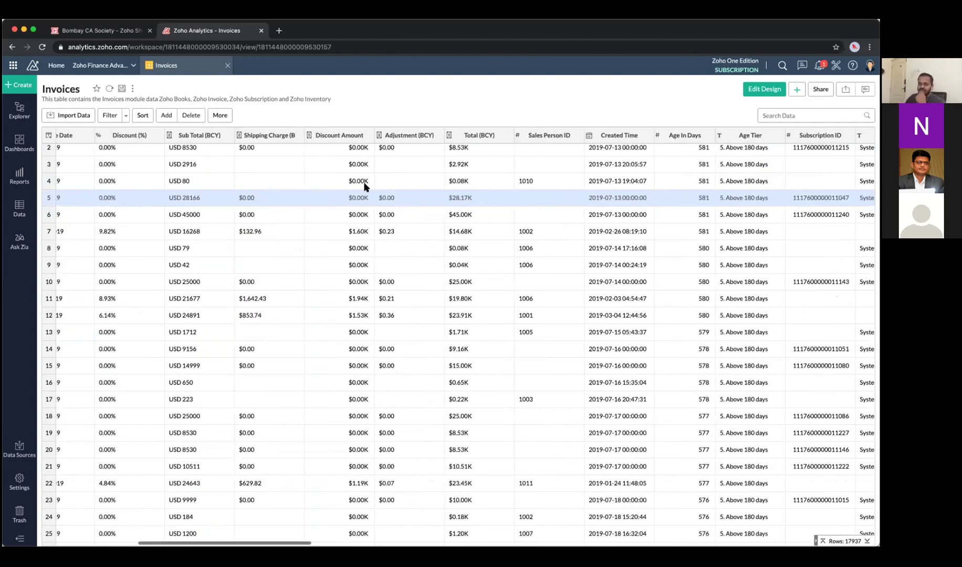
scroll(364, 185, right, 4)
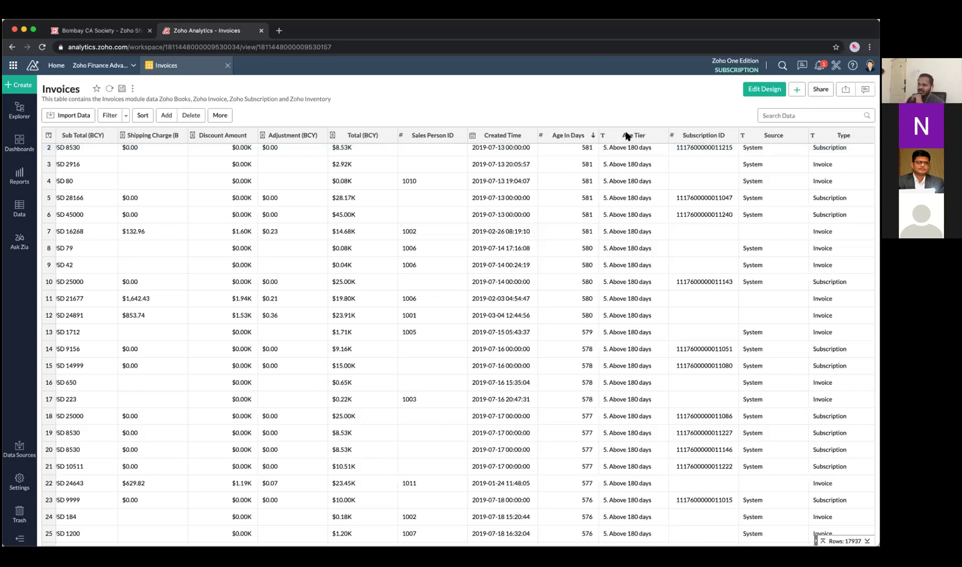
Select the Age Tier, Age In Days, then Age Tier column headers to compare them.
click(603, 136)
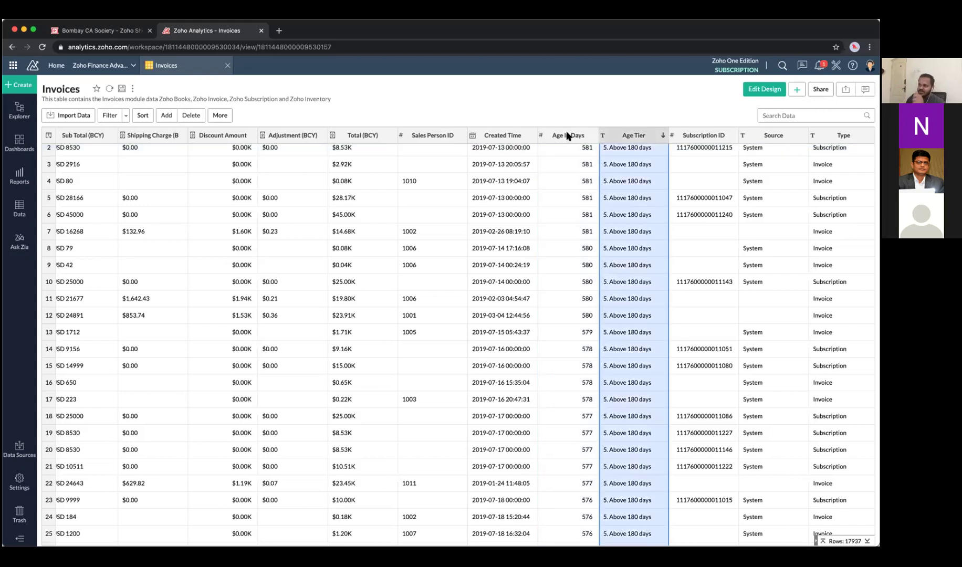
click(568, 137)
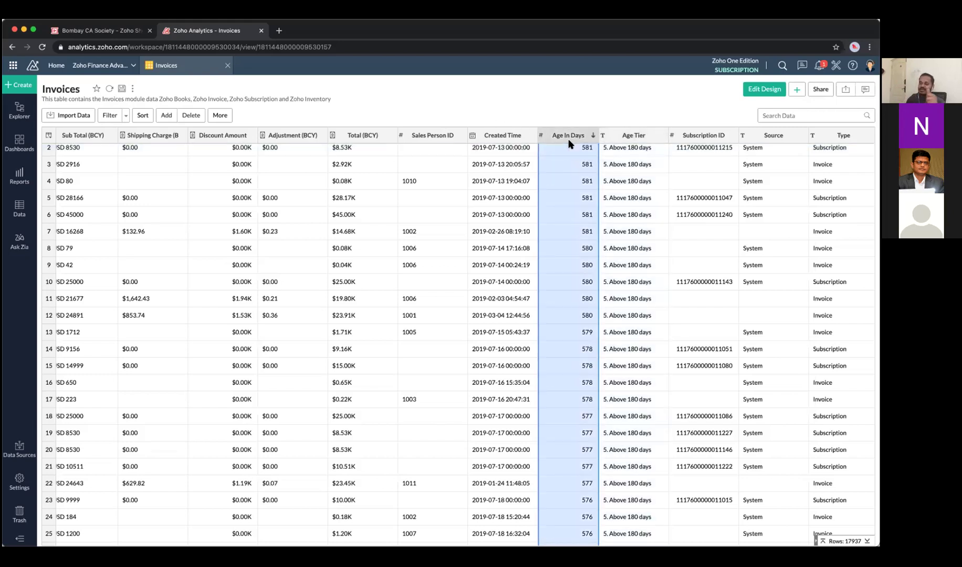
click(633, 136)
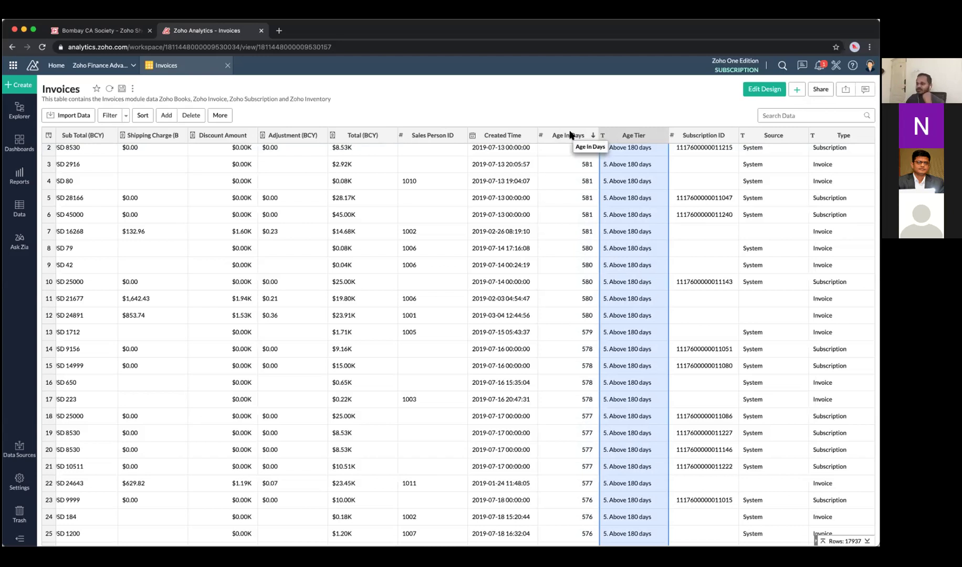
click(20, 181)
Search saved reports for 'age' and bring up the Open Invoice by Age Tier chart.
click(99, 86)
text(age)
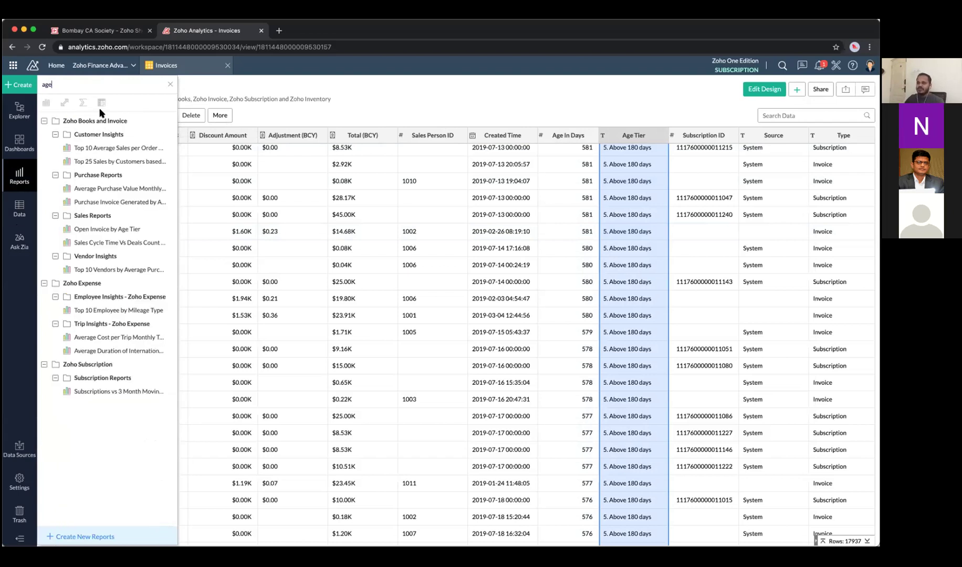
click(115, 230)
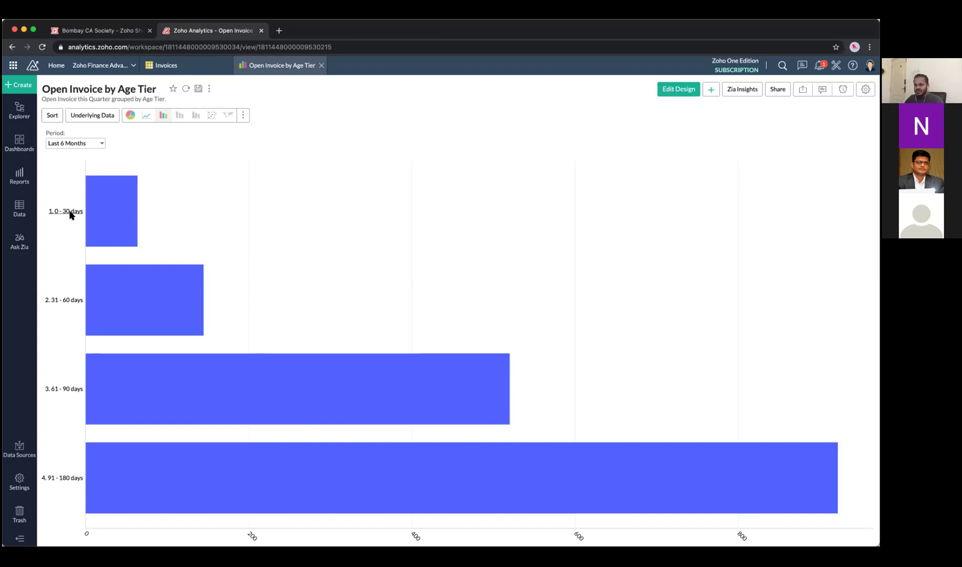
Inspect the chart's age-tier bars, then return to the Invoices table.
scroll(72, 216, up, 2)
scroll(224, 238, up, 3)
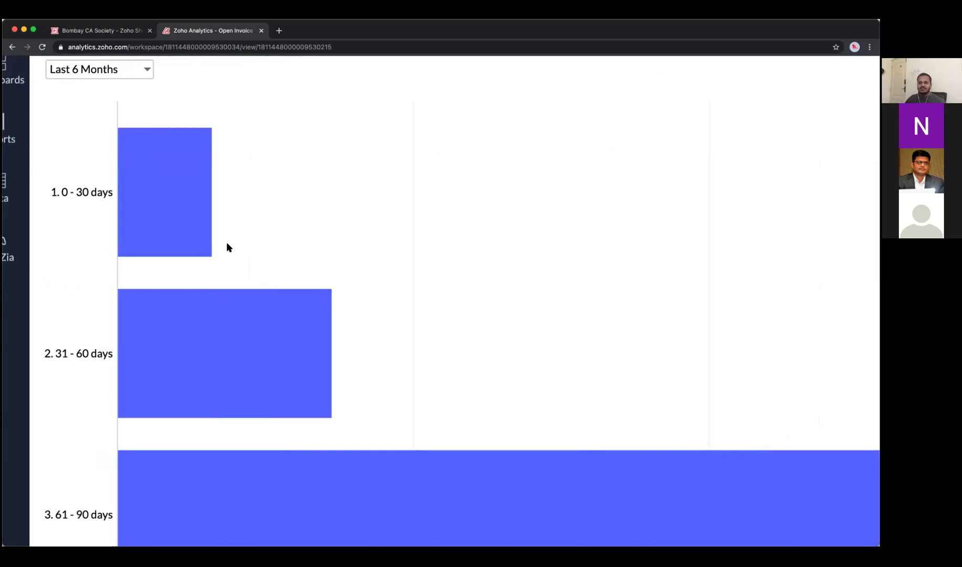
scroll(226, 242, down, 3)
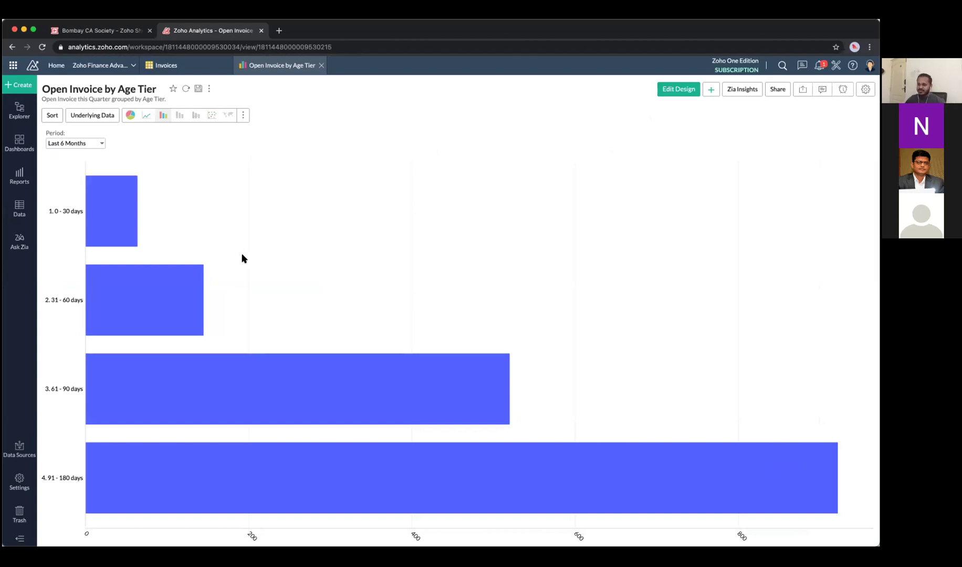
mouse_move(191, 292)
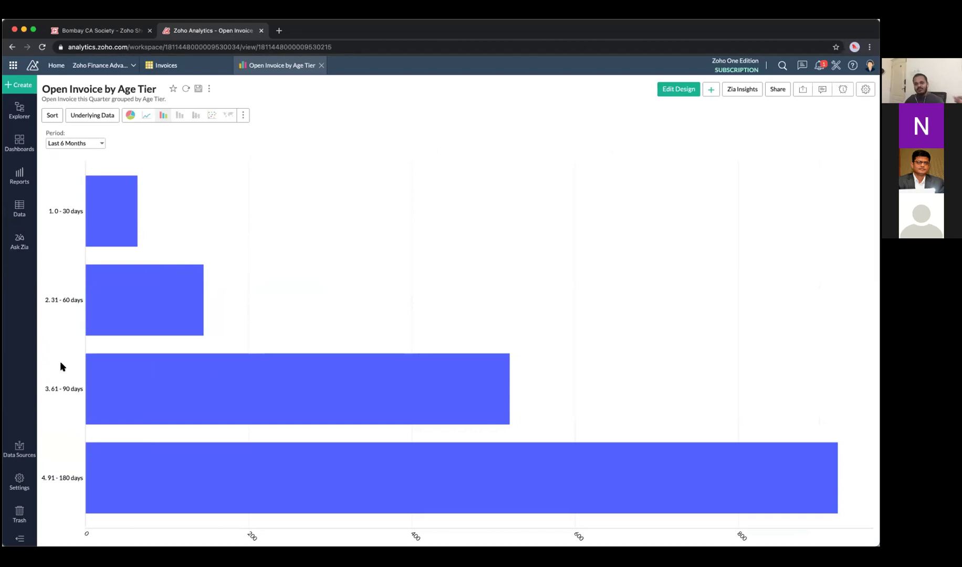
mouse_move(106, 369)
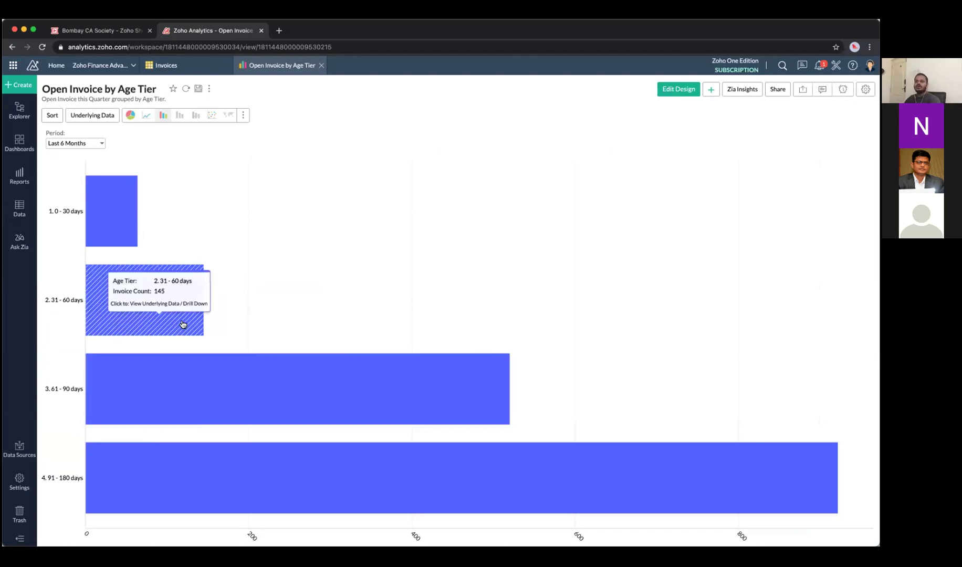
click(193, 70)
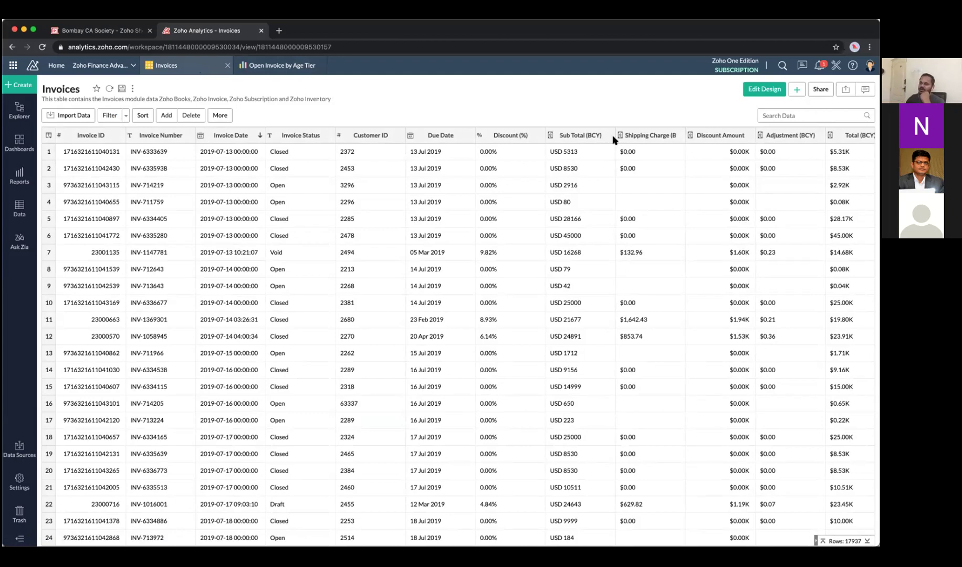
Scroll the Invoices grid and show the Add menu's formula column and aggregate formula choices.
scroll(613, 140, right, 2)
scroll(614, 140, down, 1)
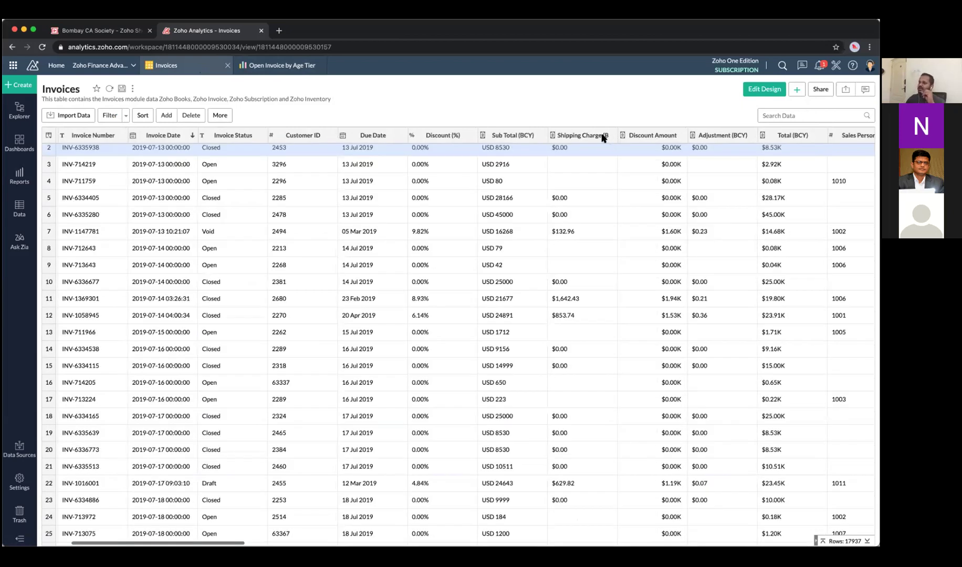
scroll(604, 136, right, 5)
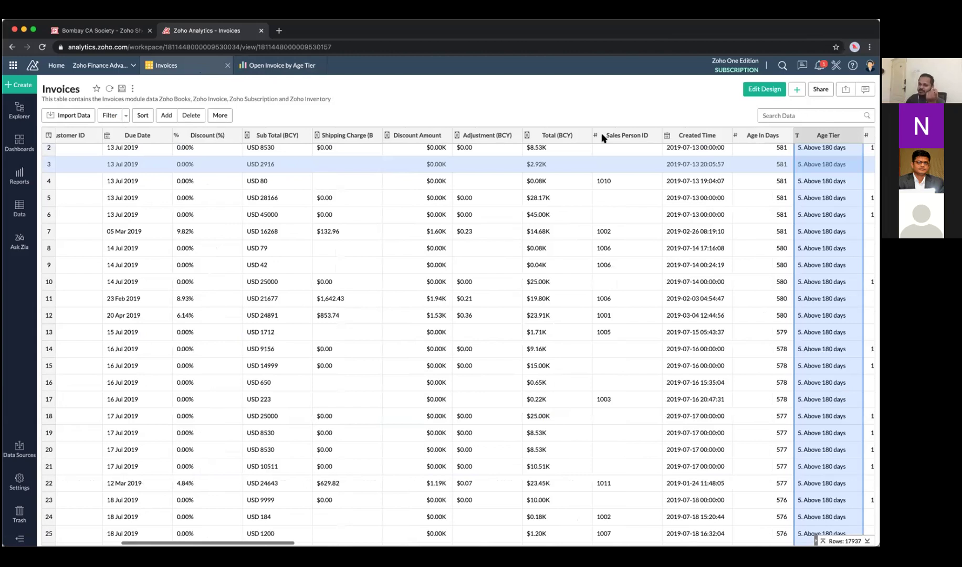
scroll(602, 138, right, 3)
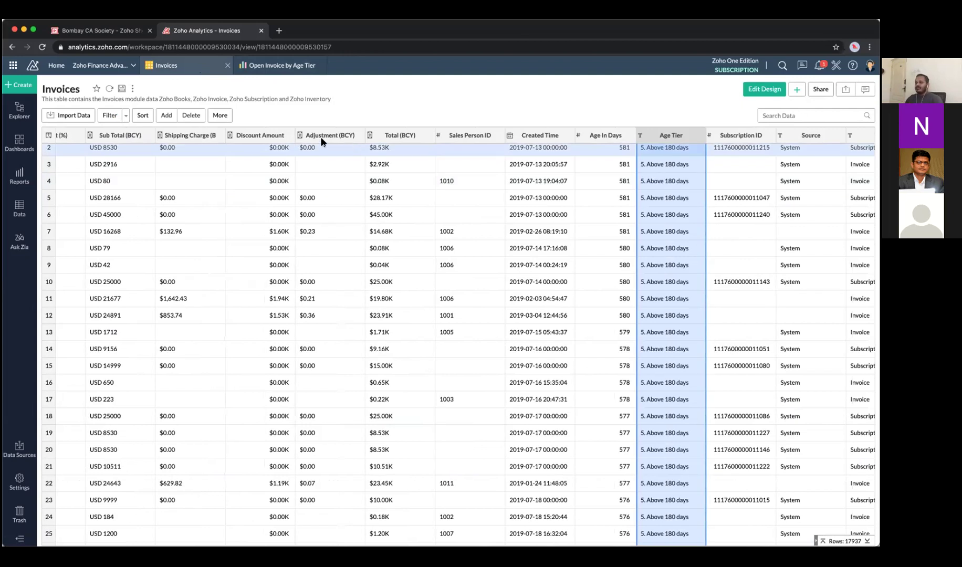
scroll(165, 129, left, 3)
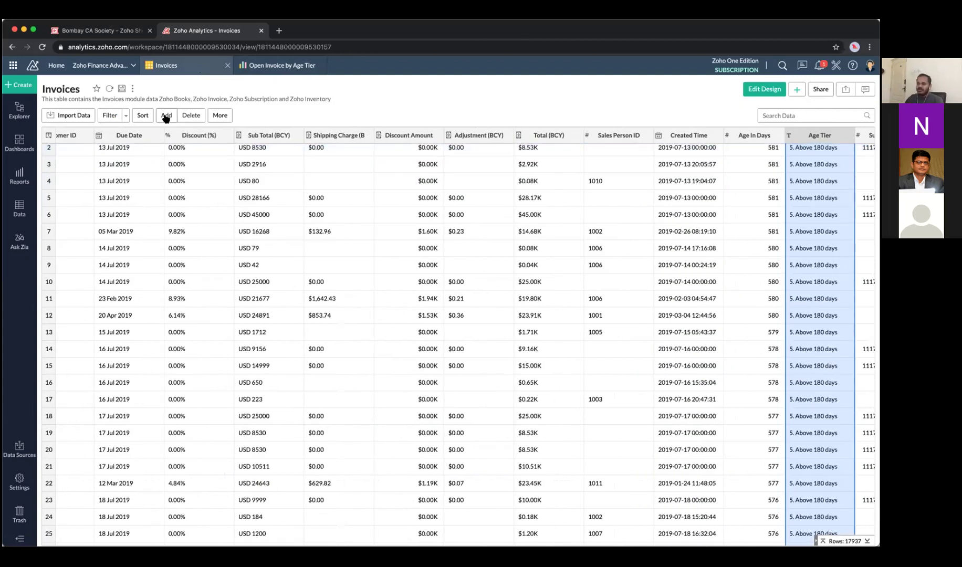
click(166, 116)
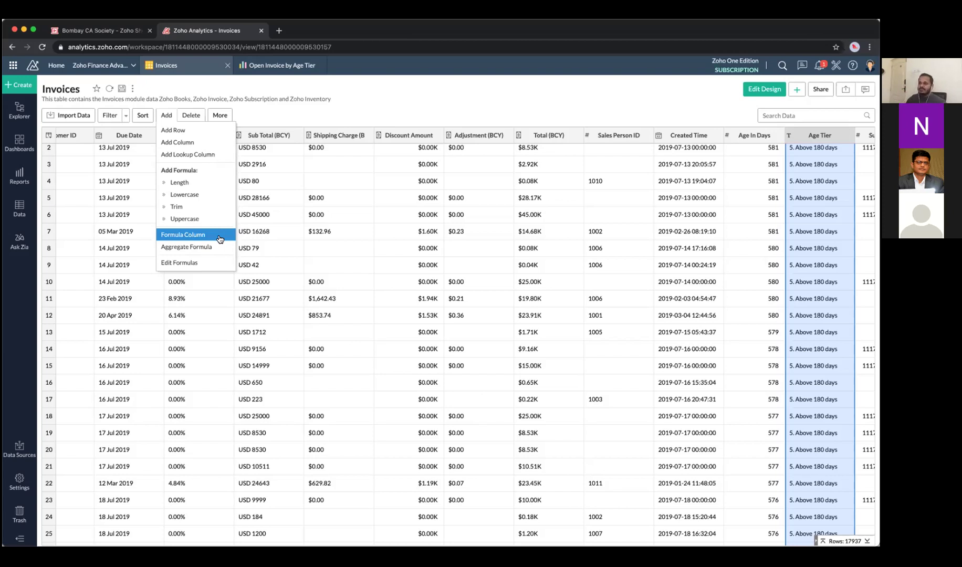
Close and reopen the Add dropdown, then dismiss it by clicking empty toolbar space.
click(167, 117)
click(167, 117)
click(388, 113)
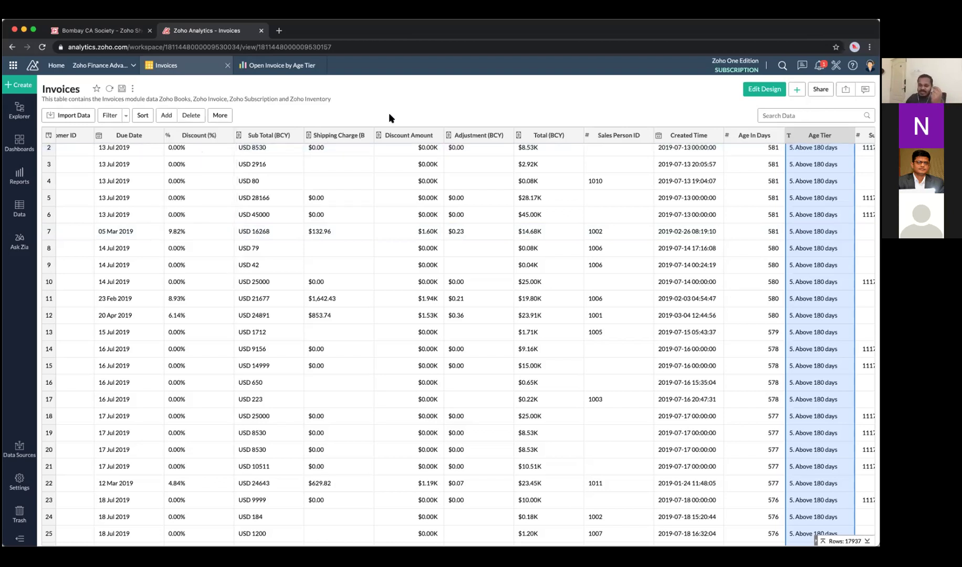
click(191, 287)
click(50, 165)
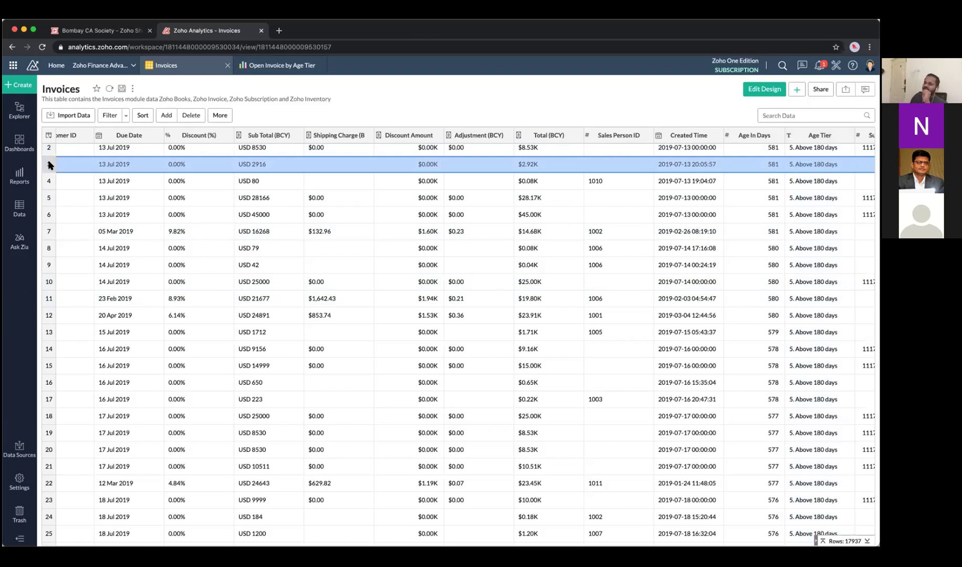
click(541, 135)
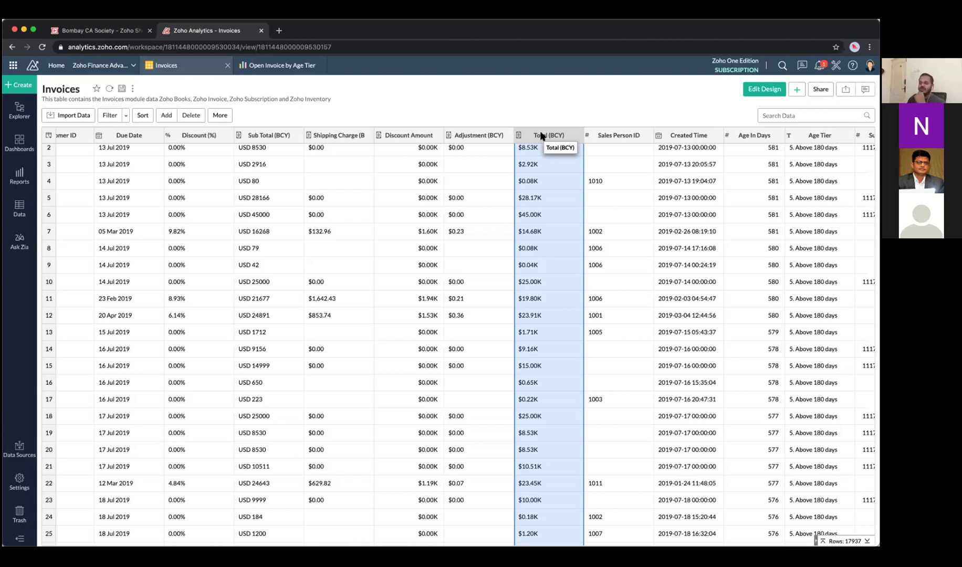
scroll(61, 188, left, 1)
click(48, 181)
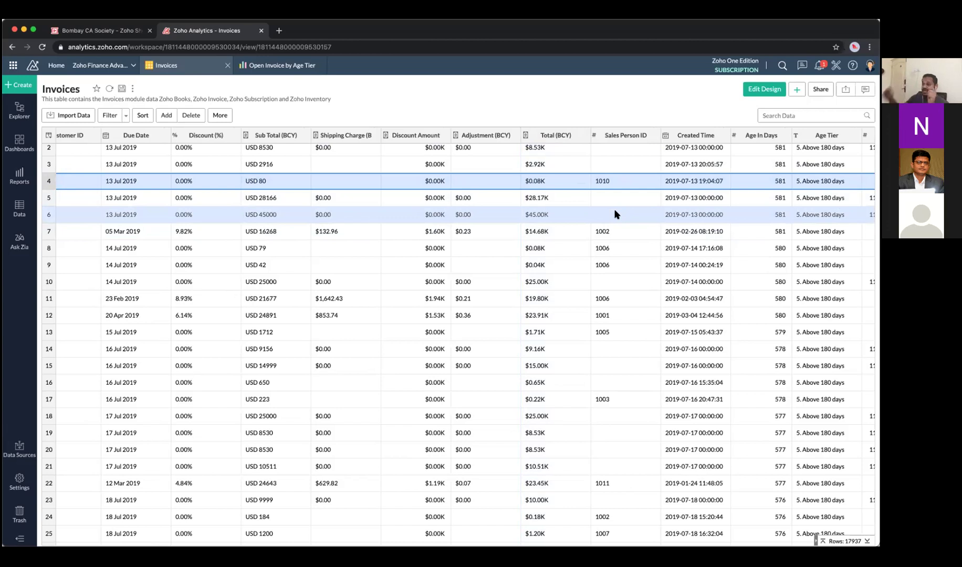
scroll(325, 221, left, 5)
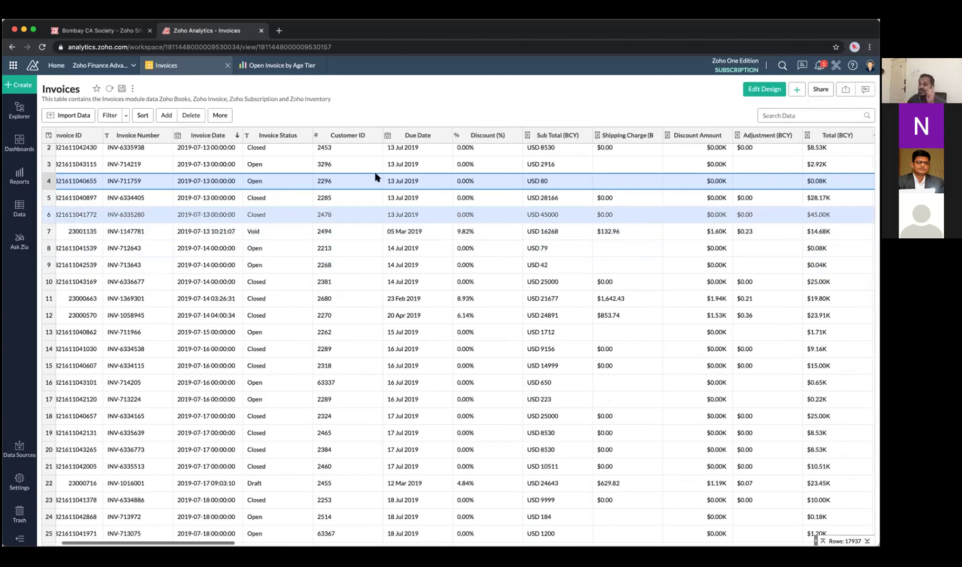
click(416, 179)
click(236, 183)
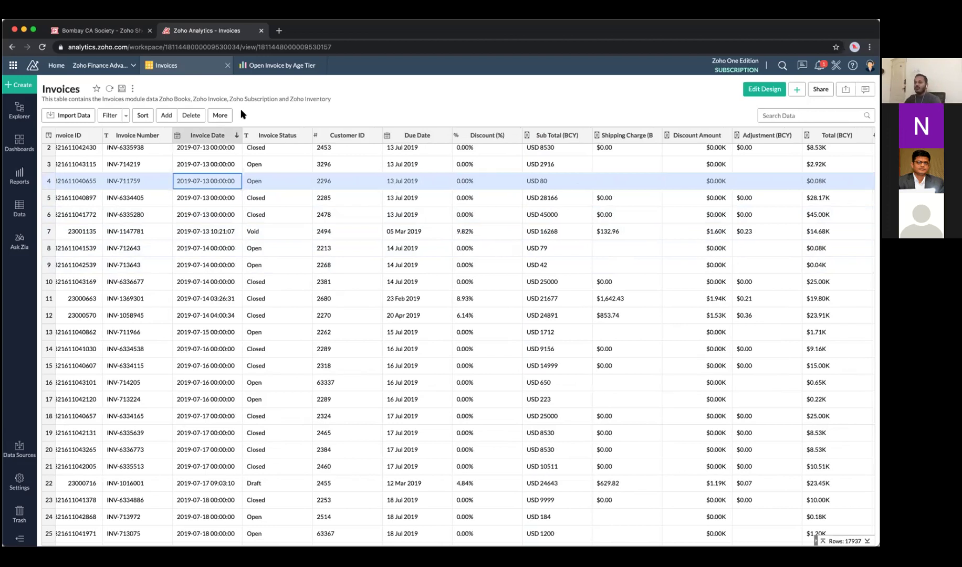
scroll(236, 157, right, 1)
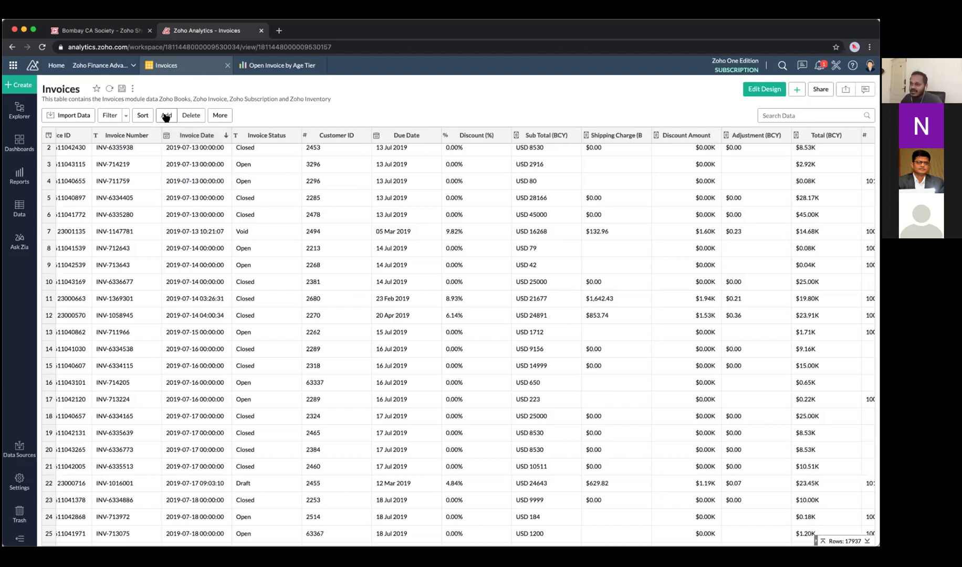
Start a new formula column from the Add menu and browse the Functions list.
click(166, 115)
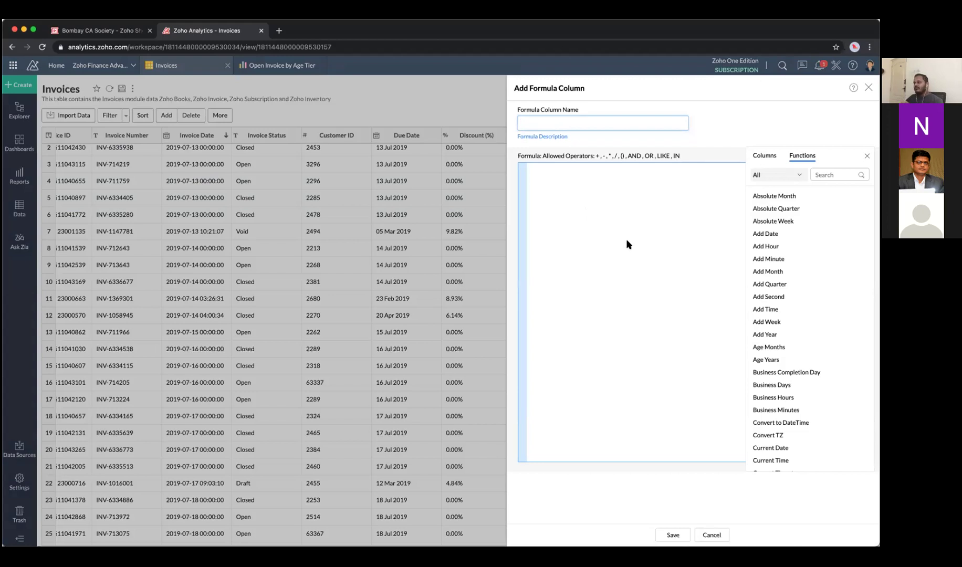
mouse_move(794, 214)
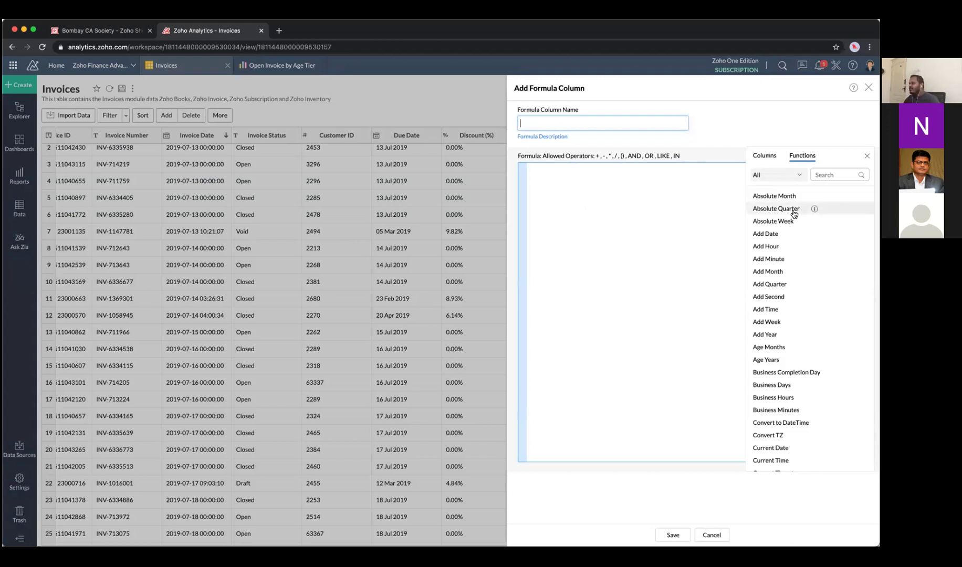
scroll(791, 213, up, 5)
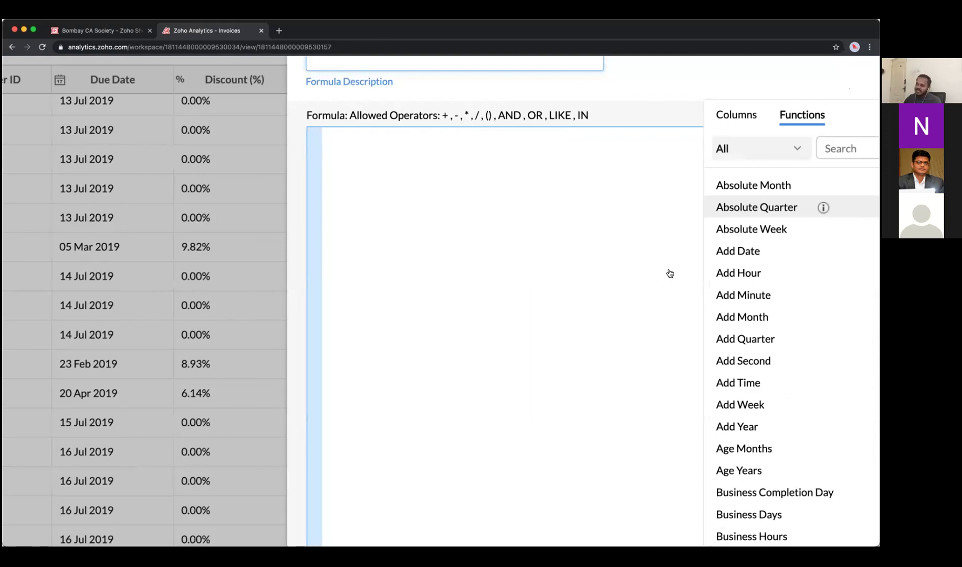
scroll(669, 272, right, 3)
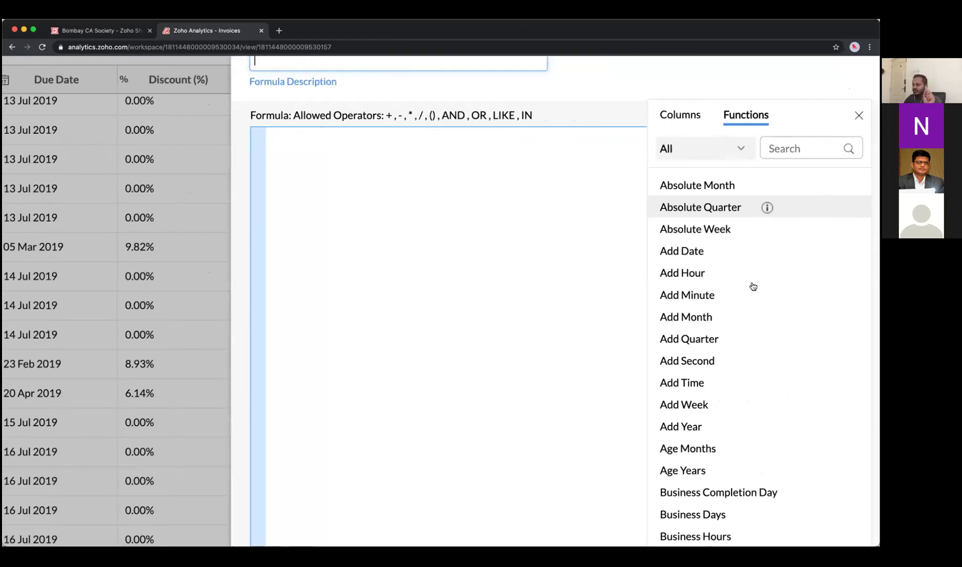
scroll(752, 284, down, 5)
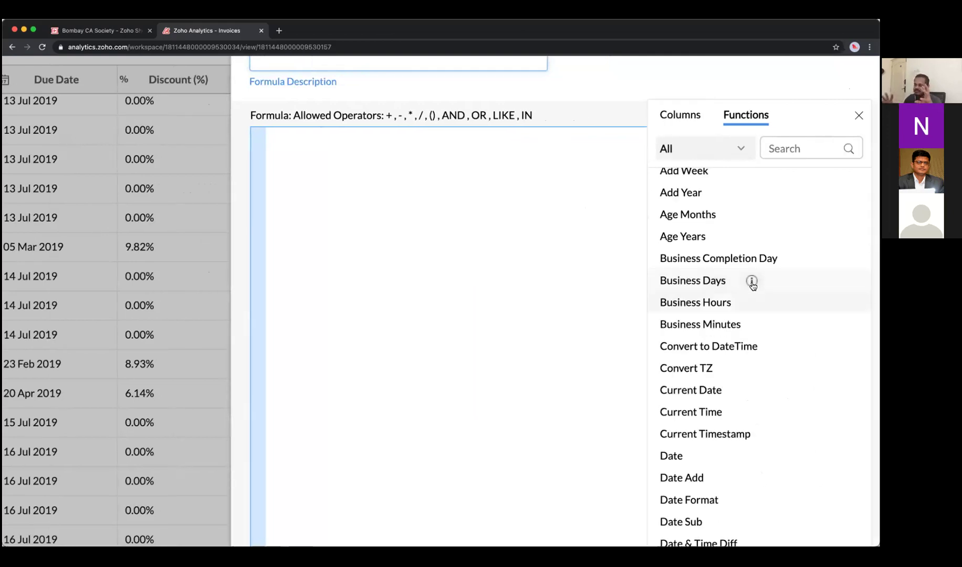
View the Business Days function description and scroll through the table's available columns.
click(752, 282)
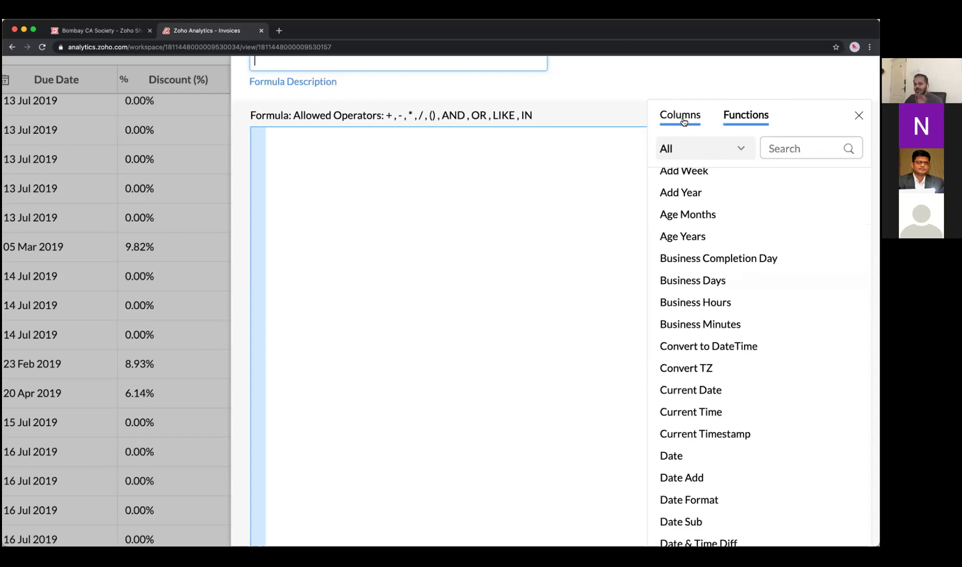
scroll(683, 122, down, 1)
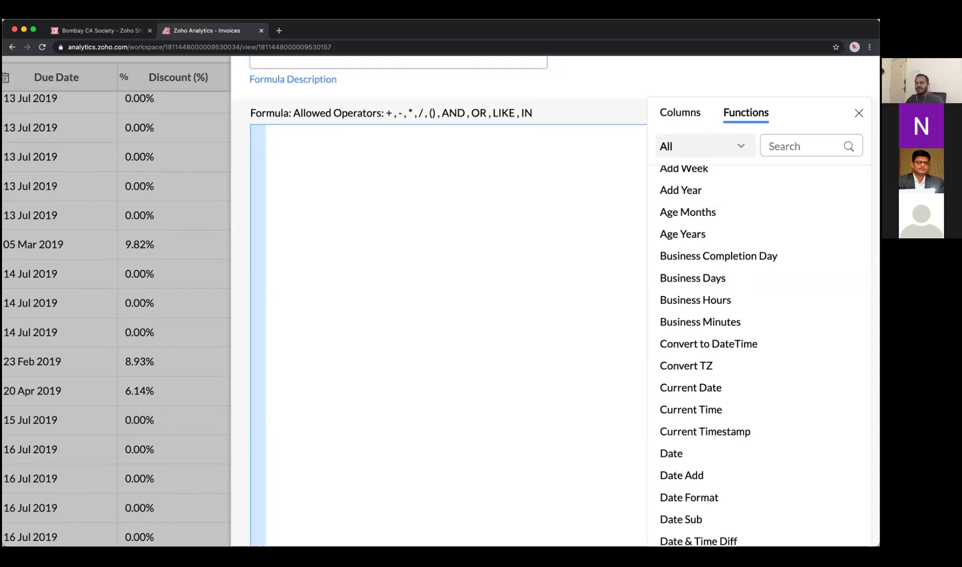
scroll(629, 212, down, 5)
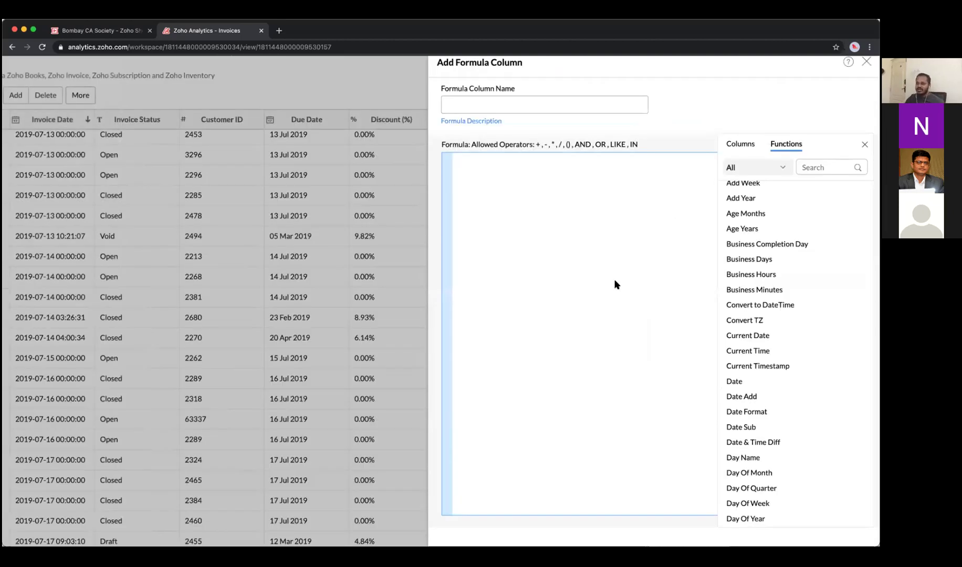
scroll(616, 283, down, 5)
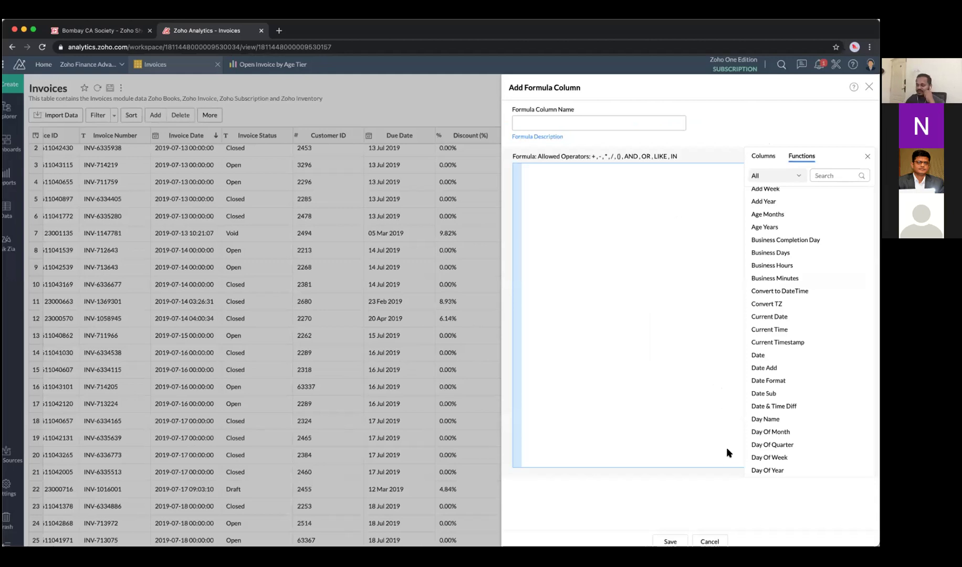
scroll(647, 348, down, 3)
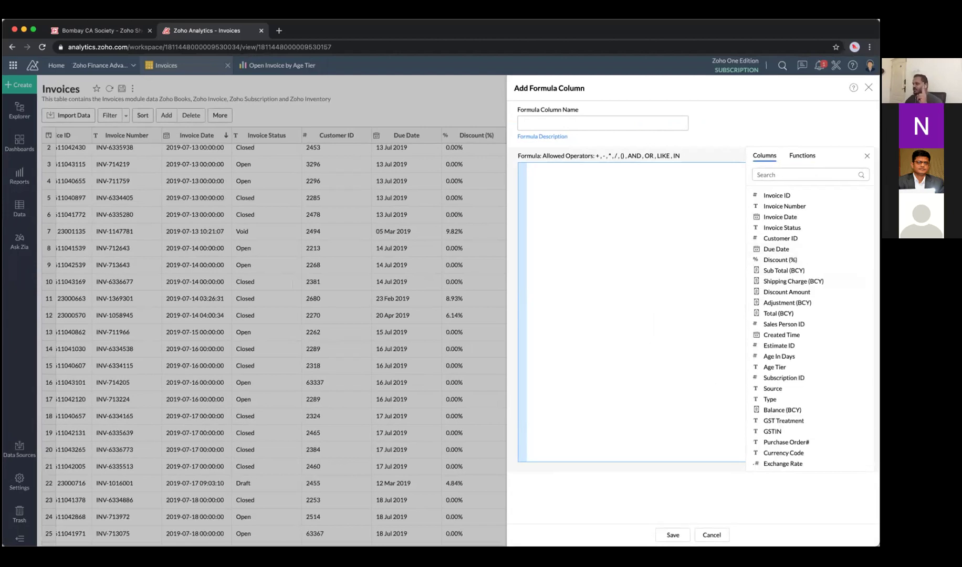
Insert Invoice Date into the formula, clear it, and cancel the unsaved formula column.
double_click(780, 217)
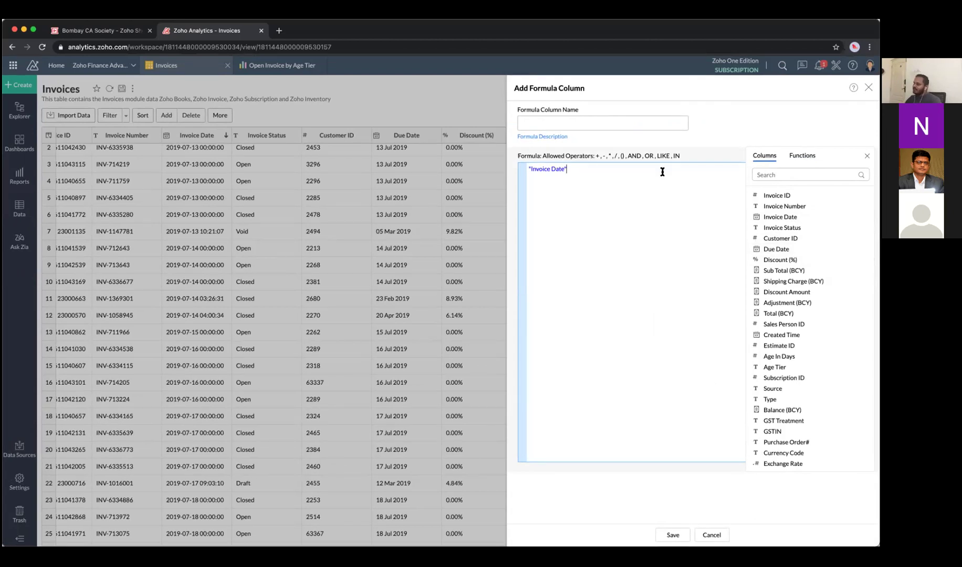
key(ctrl+a)
key(BackSpace)
click(794, 157)
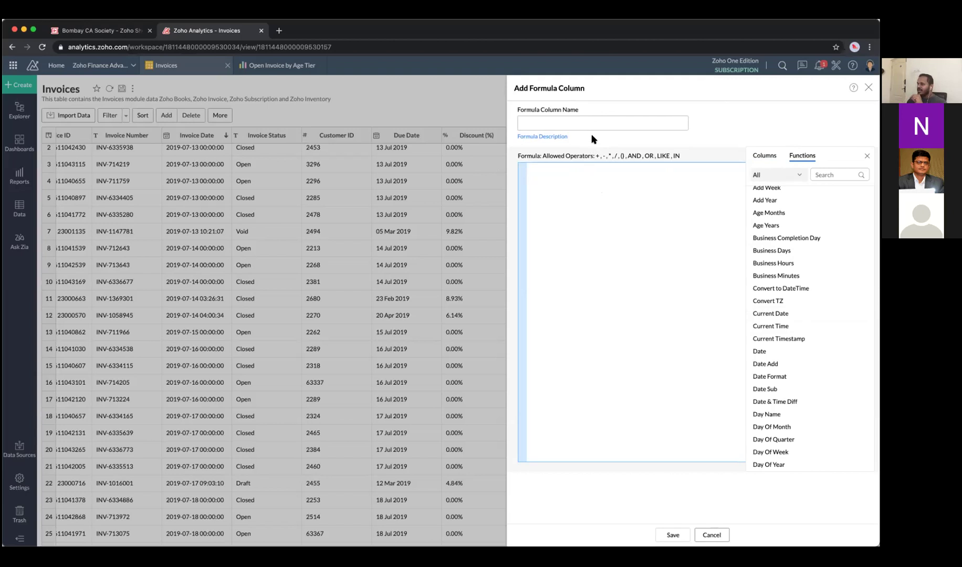
key(Escape)
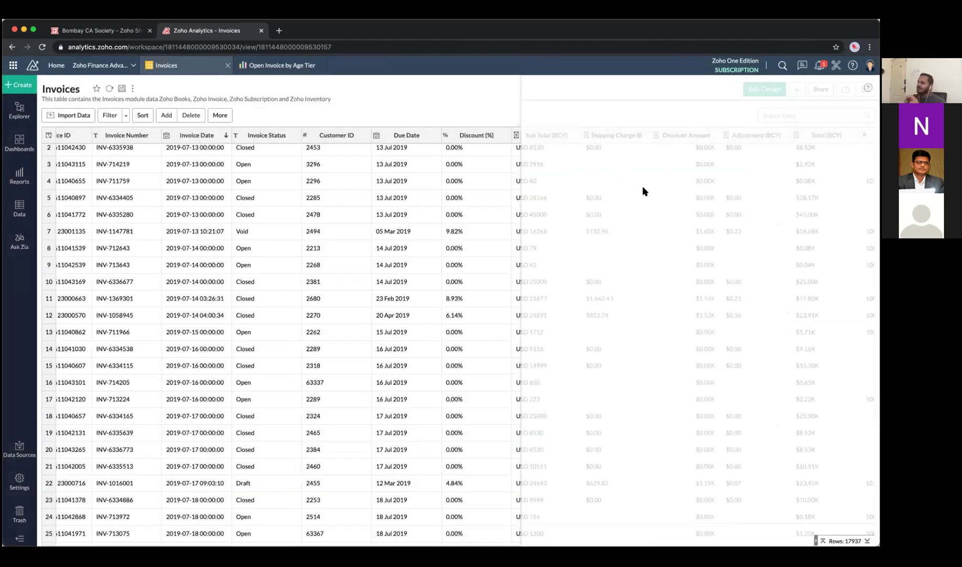
Scroll back to the Age In Days column, whose formula is datediff(now(), "Invoice Date").
scroll(771, 209, right, 5)
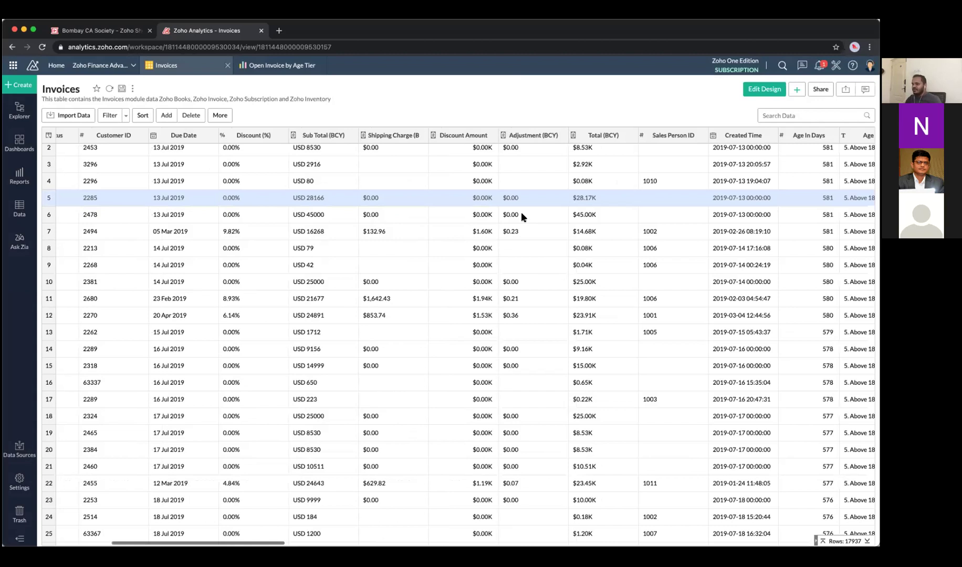
scroll(521, 212, up, 5)
scroll(520, 217, up, 3)
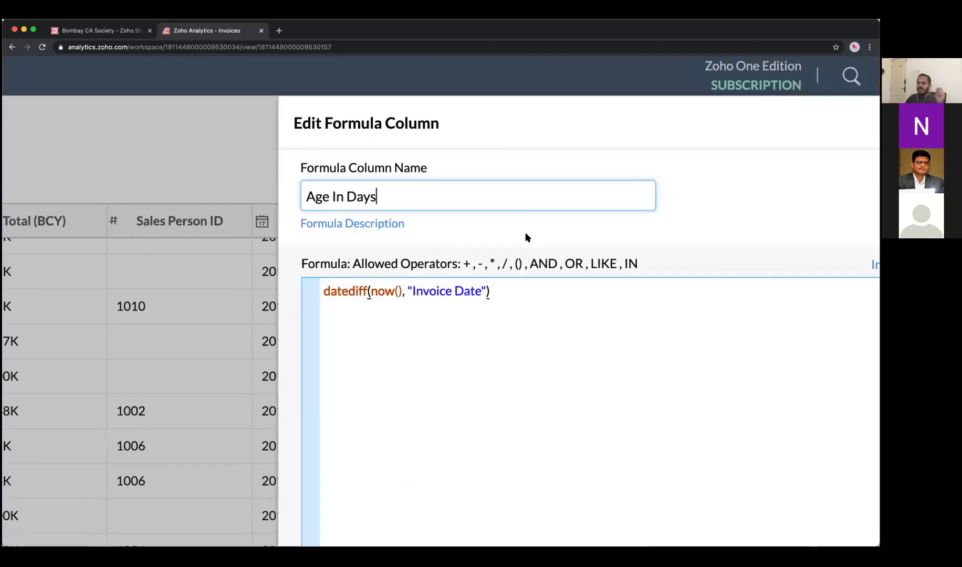
Point out datediff, now() and "Invoice Date" in the Age In Days formula, then zoom the browser out.
scroll(527, 237, right, 1)
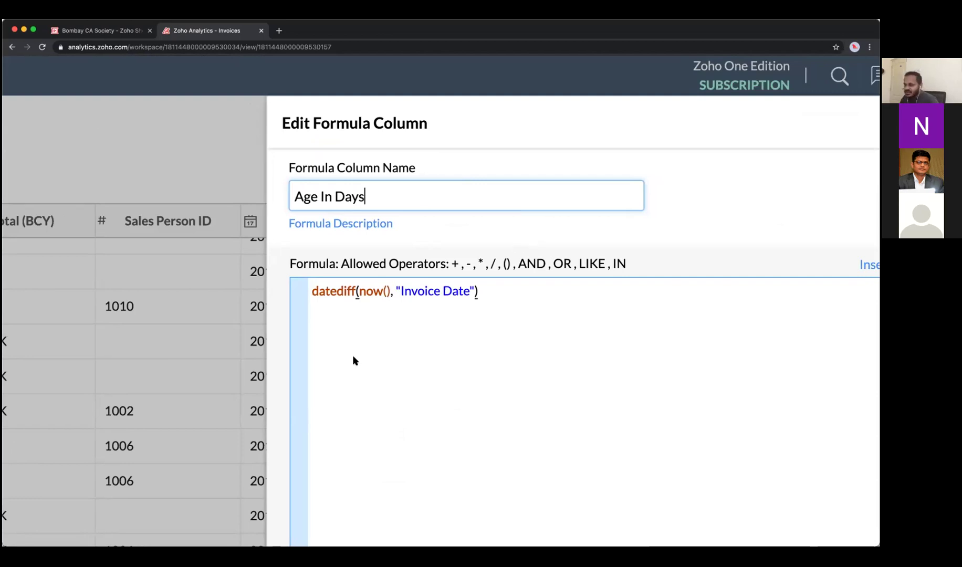
drag(355, 291, 312, 289)
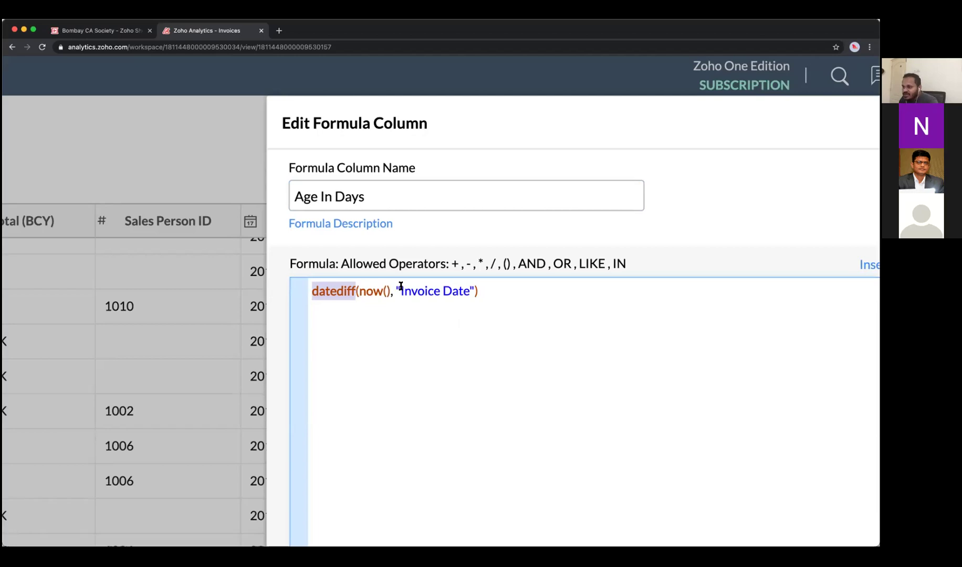
drag(398, 288, 472, 288)
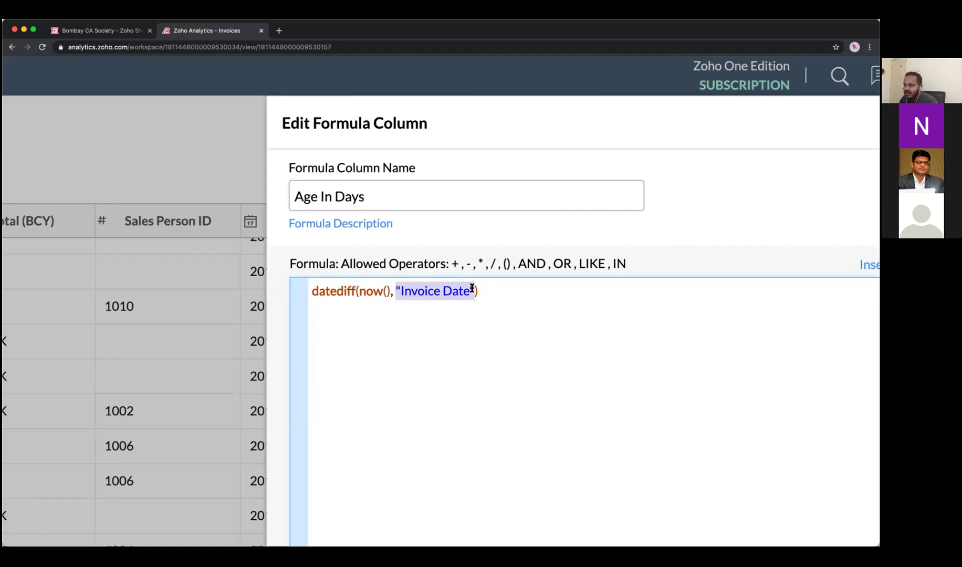
drag(390, 288, 363, 285)
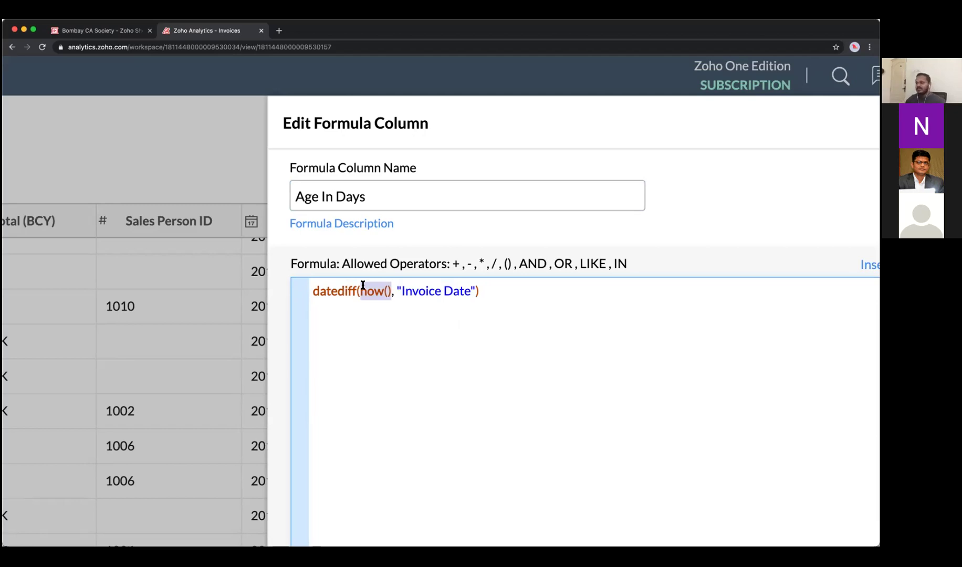
click(378, 292)
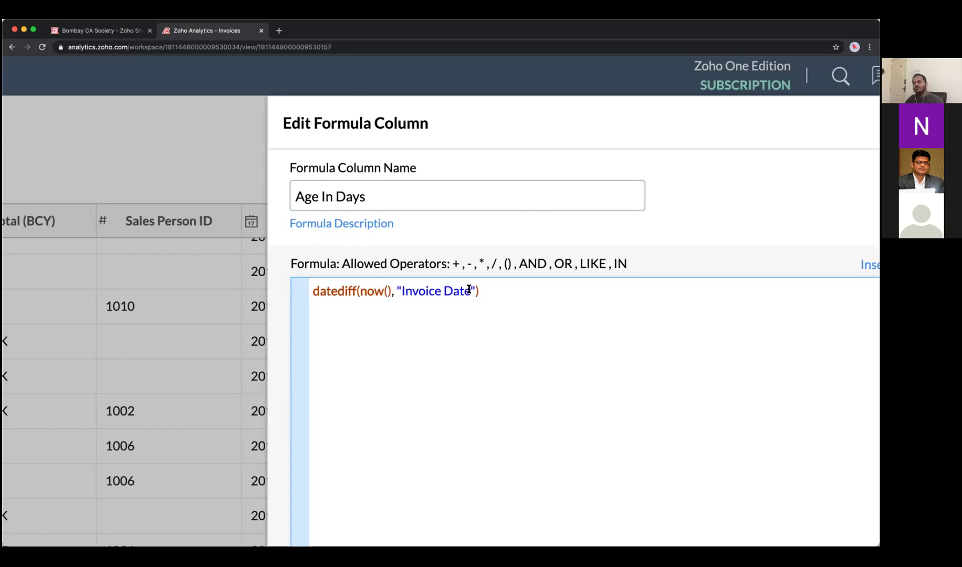
drag(477, 290, 396, 287)
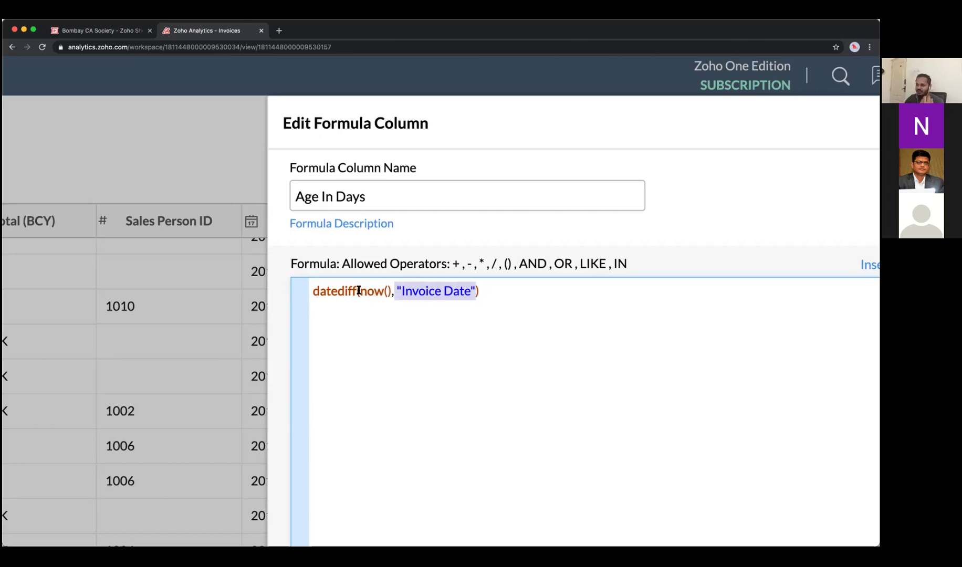
click(318, 291)
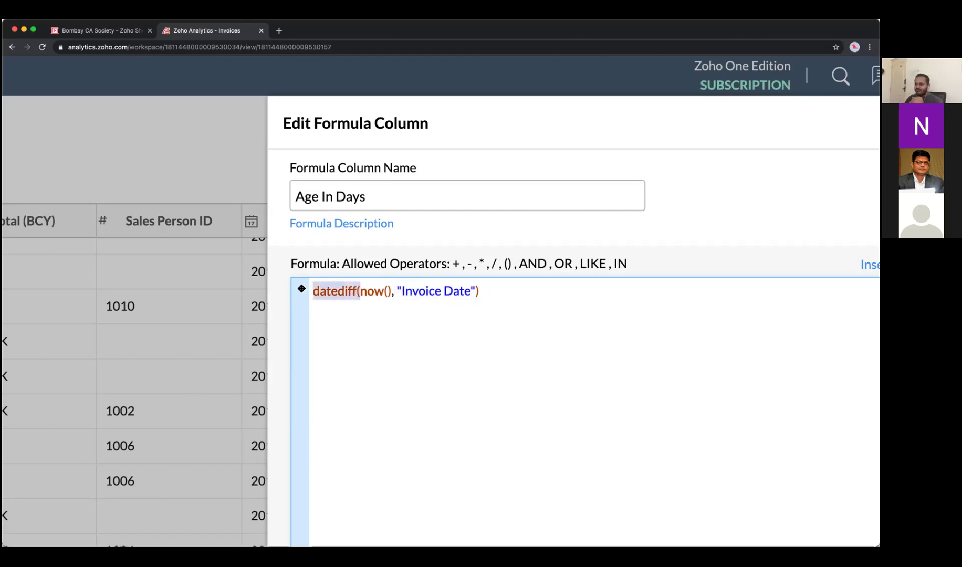
click(359, 292)
drag(360, 291, 393, 290)
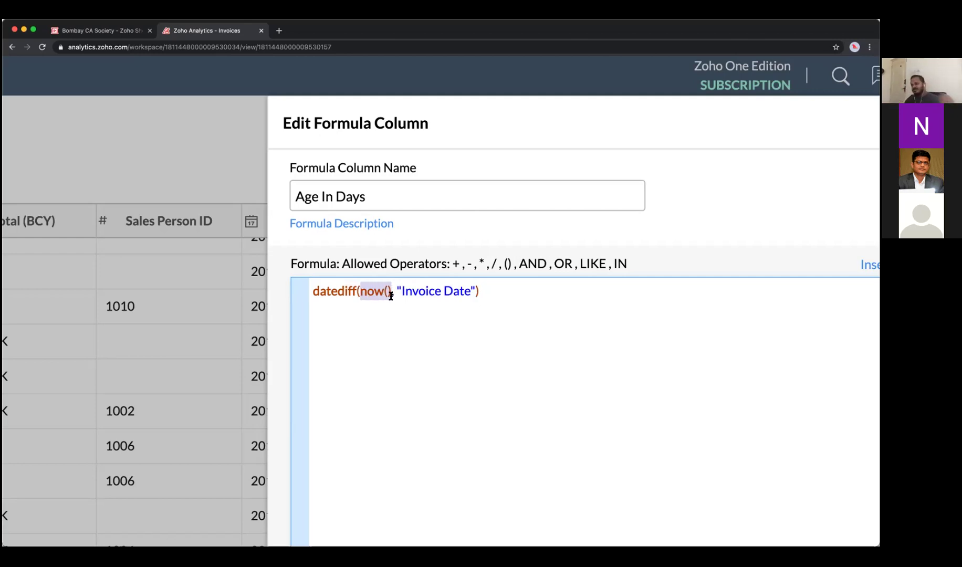
click(337, 291)
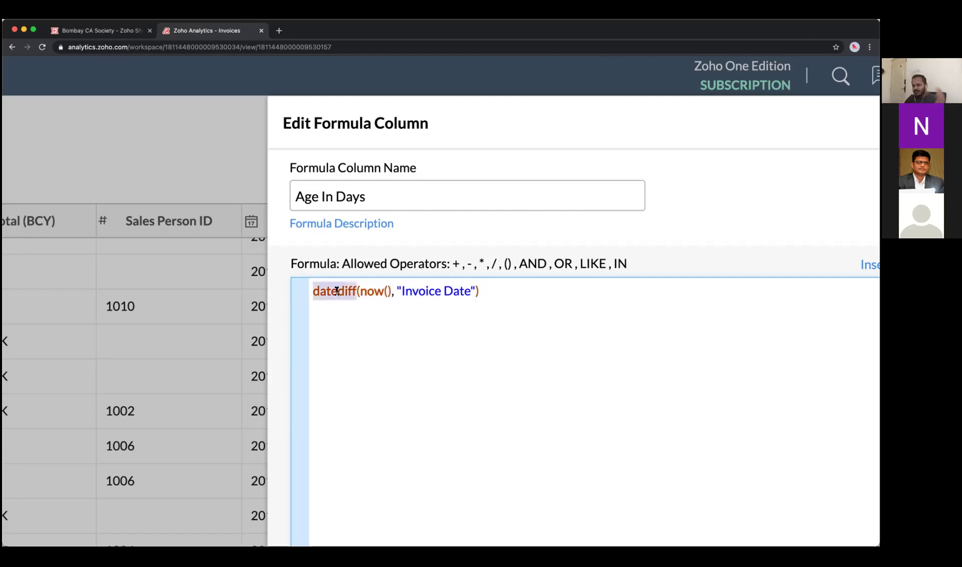
click(372, 290)
click(430, 291)
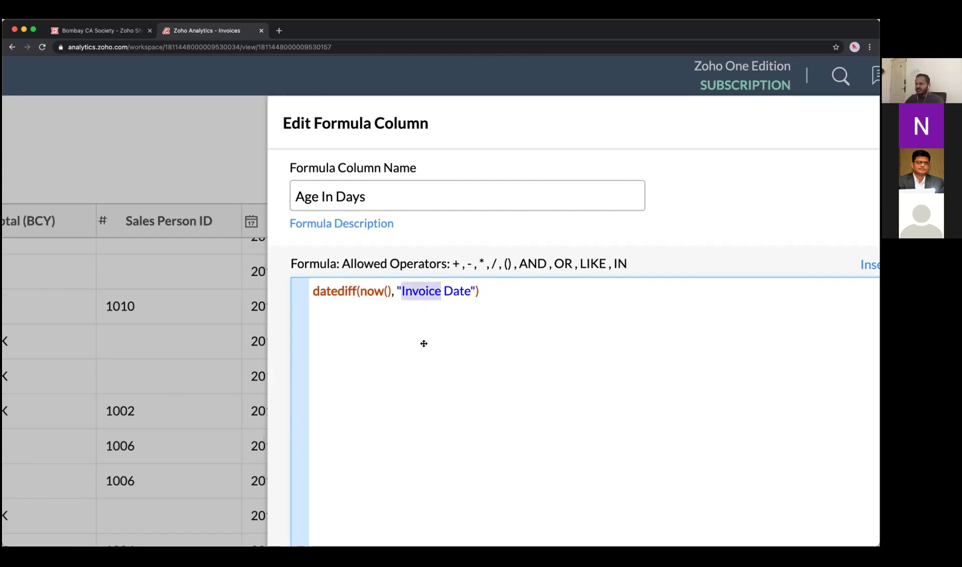
key(super+0)
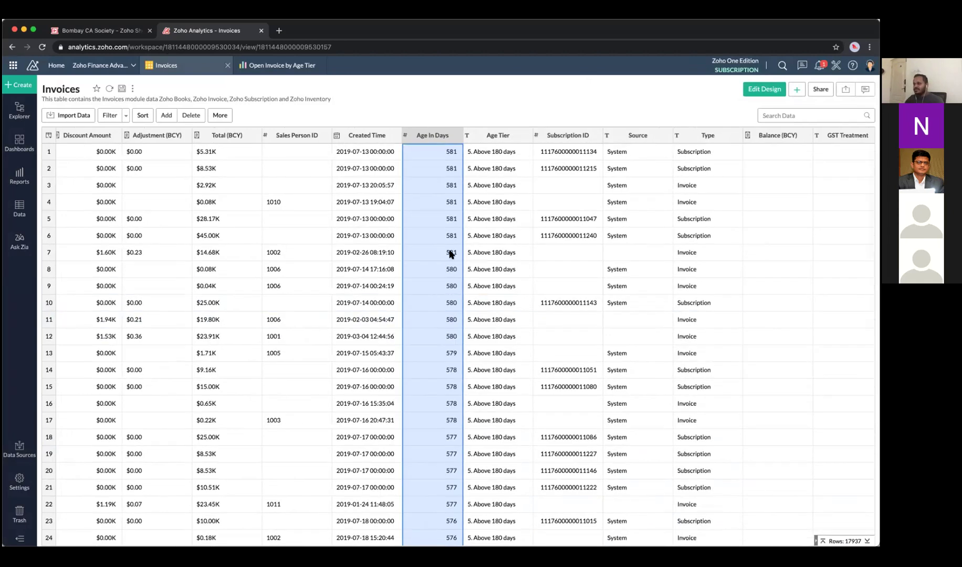
click(450, 255)
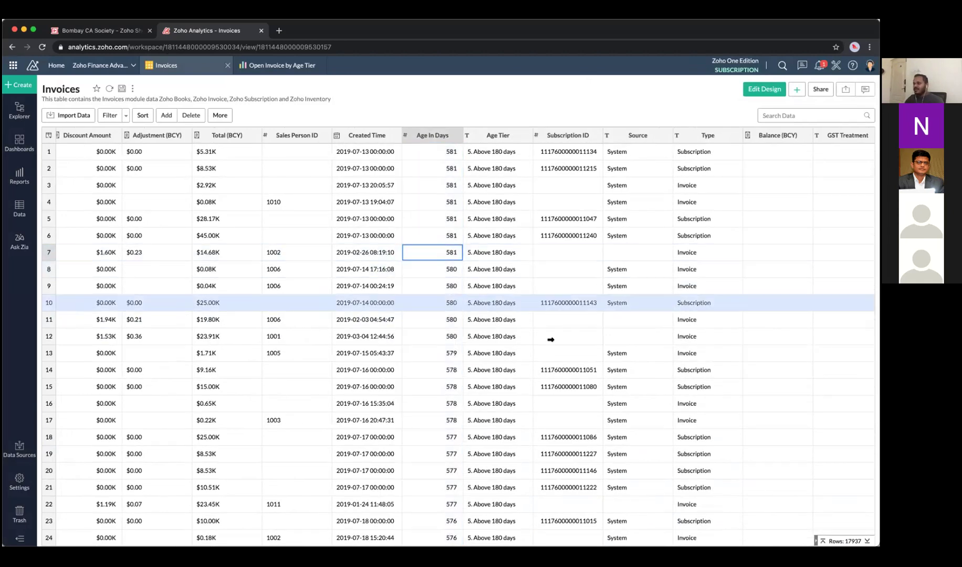
scroll(499, 172, left, 3)
scroll(497, 169, left, 3)
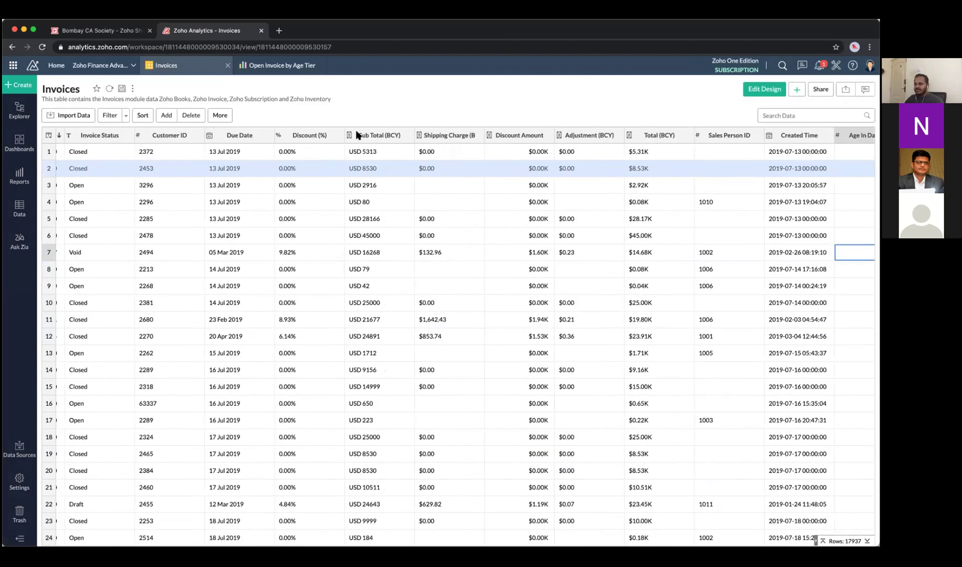
scroll(415, 280, right, 5)
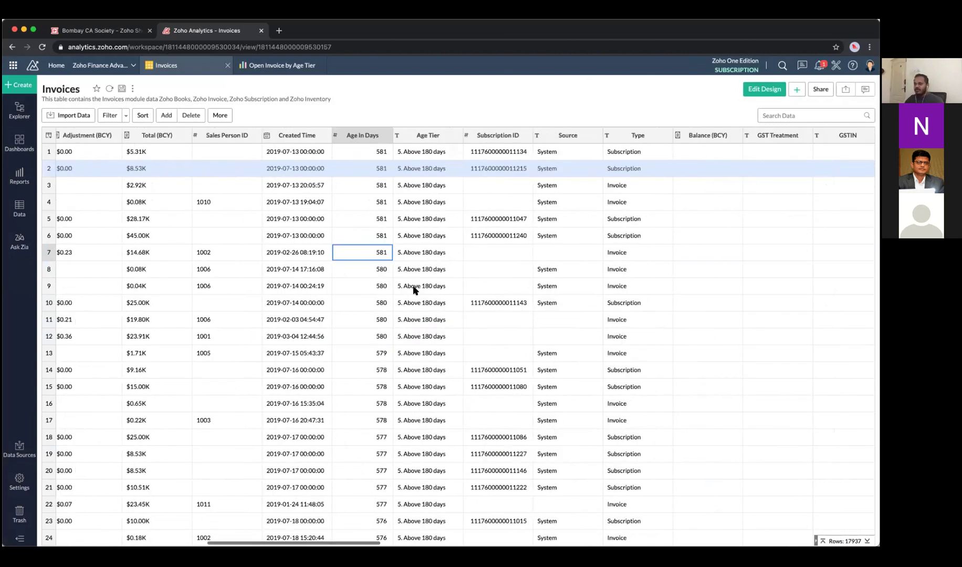
scroll(414, 289, down, 1)
key(ctrl+space)
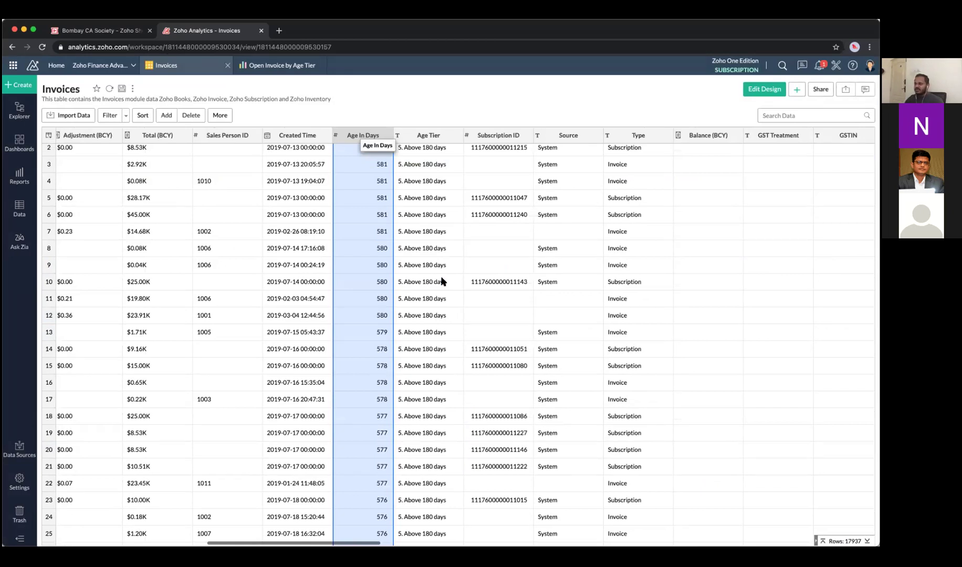
scroll(441, 281, up, 3)
scroll(397, 288, up, 3)
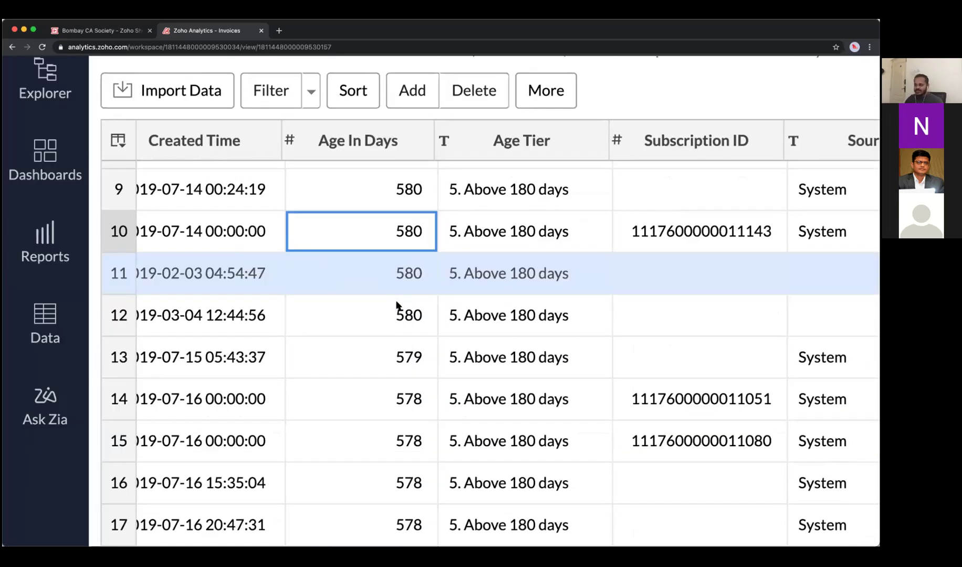
click(397, 304)
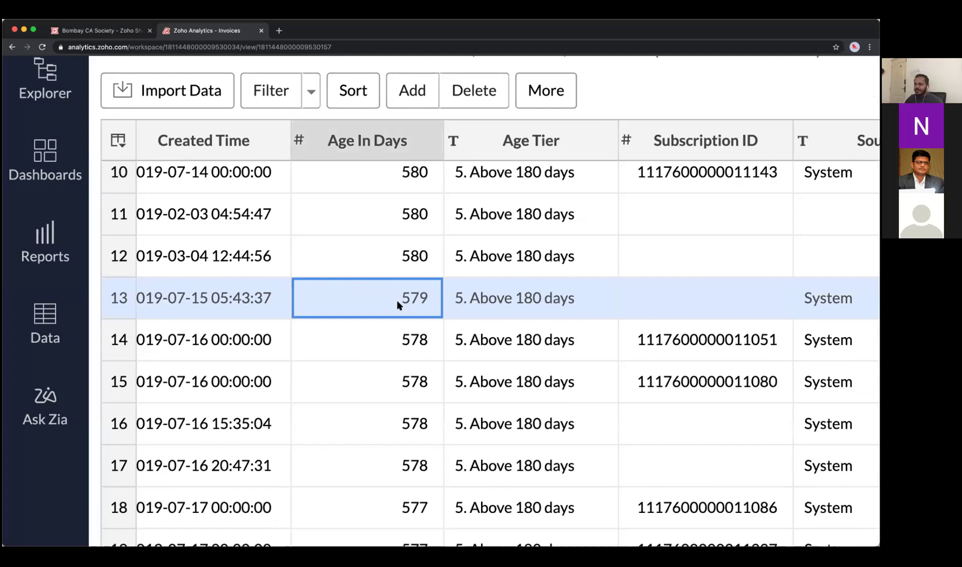
scroll(215, 132, down, 3)
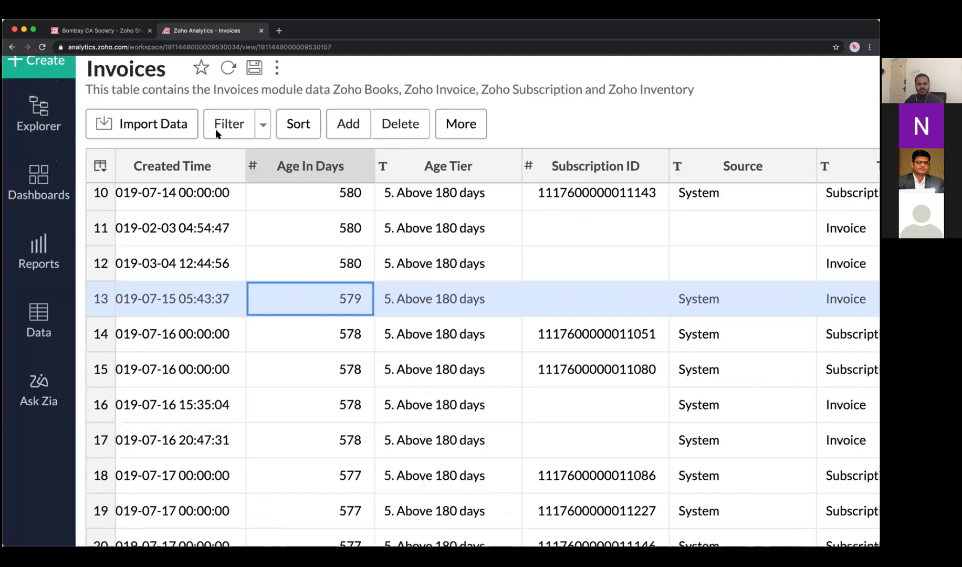
scroll(215, 130, down, 2)
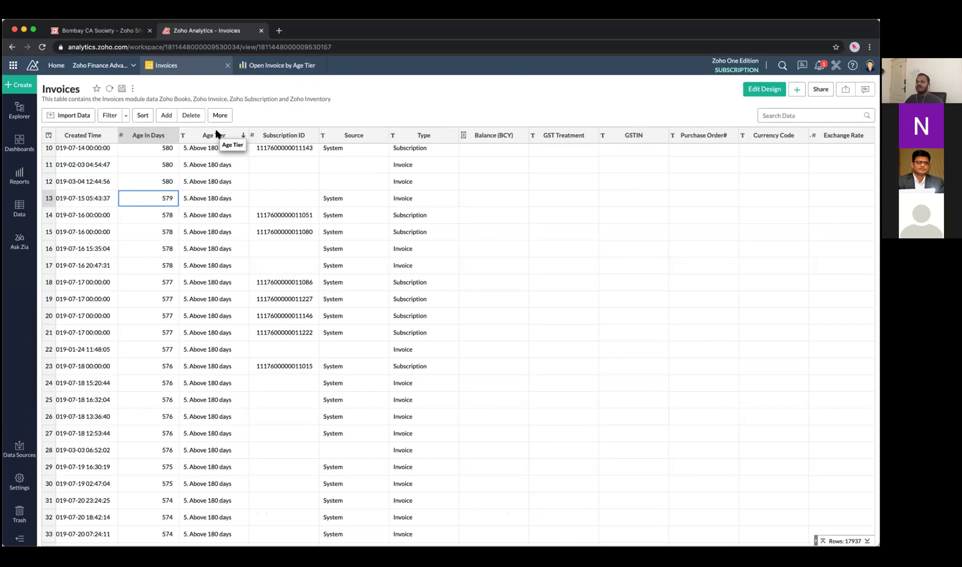
Open the Age Tier column's formula in Edit Formula Column.
right_click(216, 133)
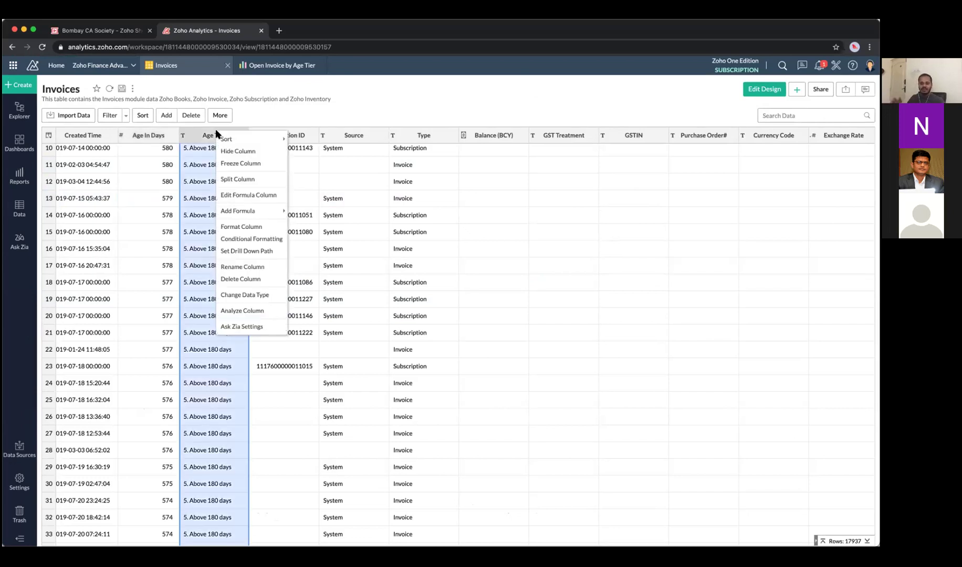
click(239, 195)
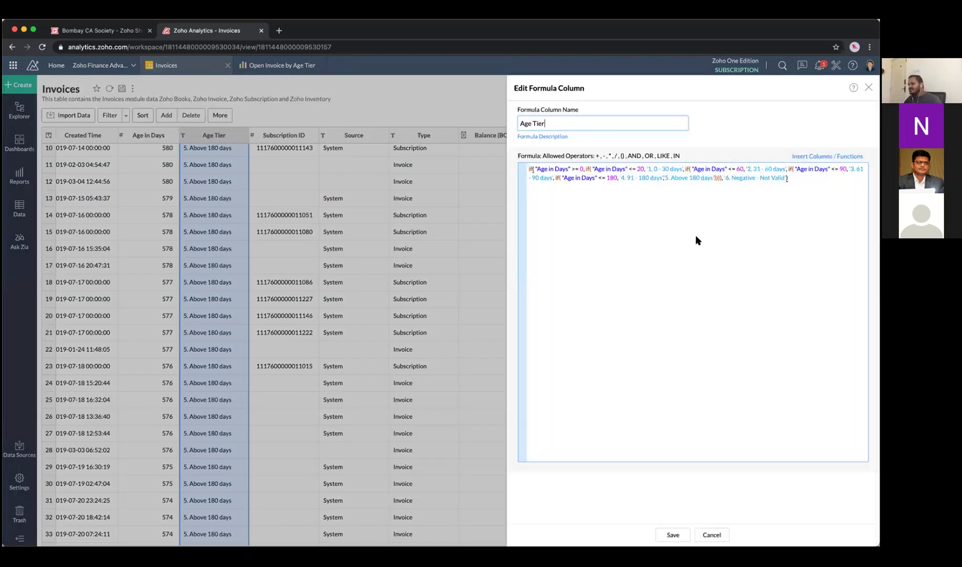
scroll(696, 235, up, 5)
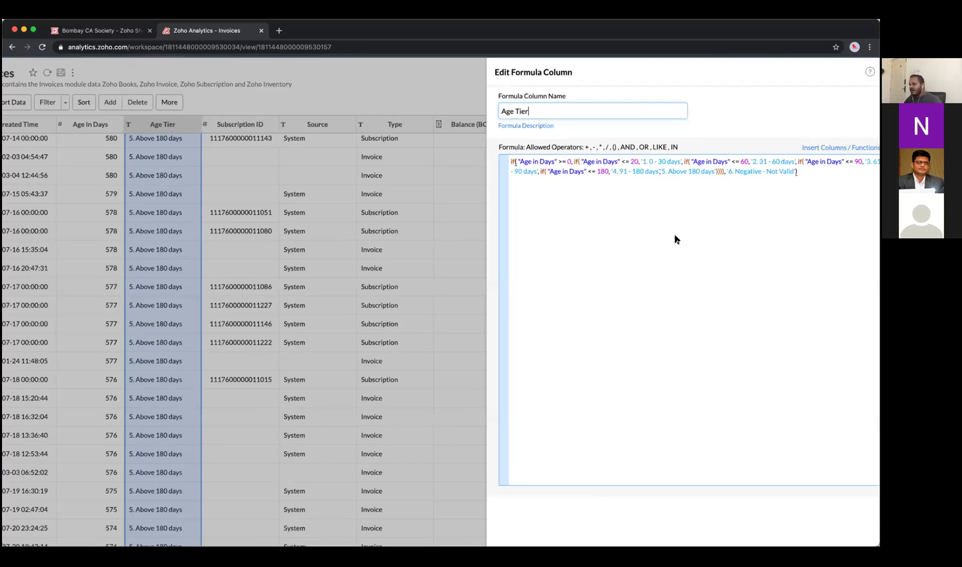
scroll(676, 236, up, 1)
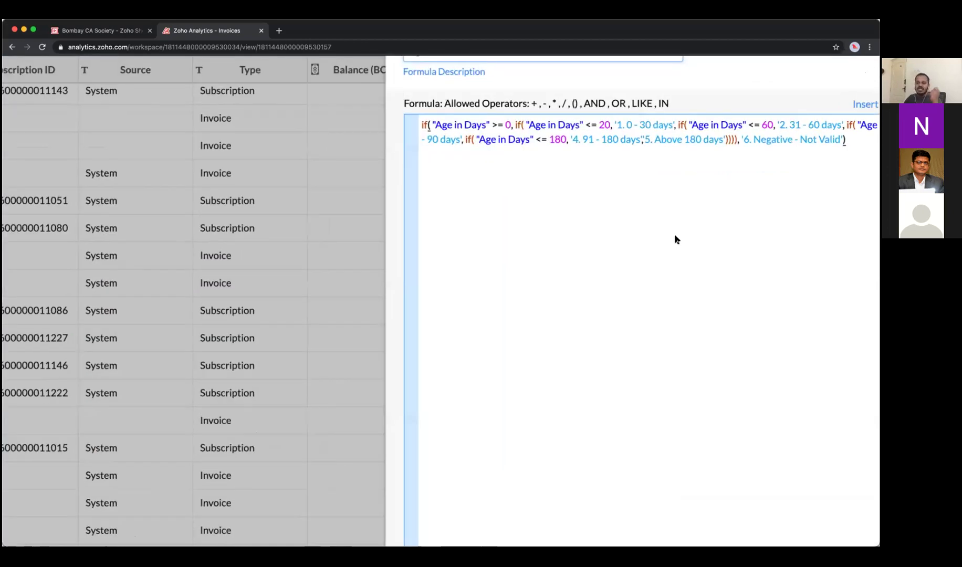
scroll(676, 239, down, 5)
scroll(297, 202, up, 3)
Highlight the Age in Days >= 0 test and the '1. 0 - 30 days' label in the first if-clause.
click(284, 195)
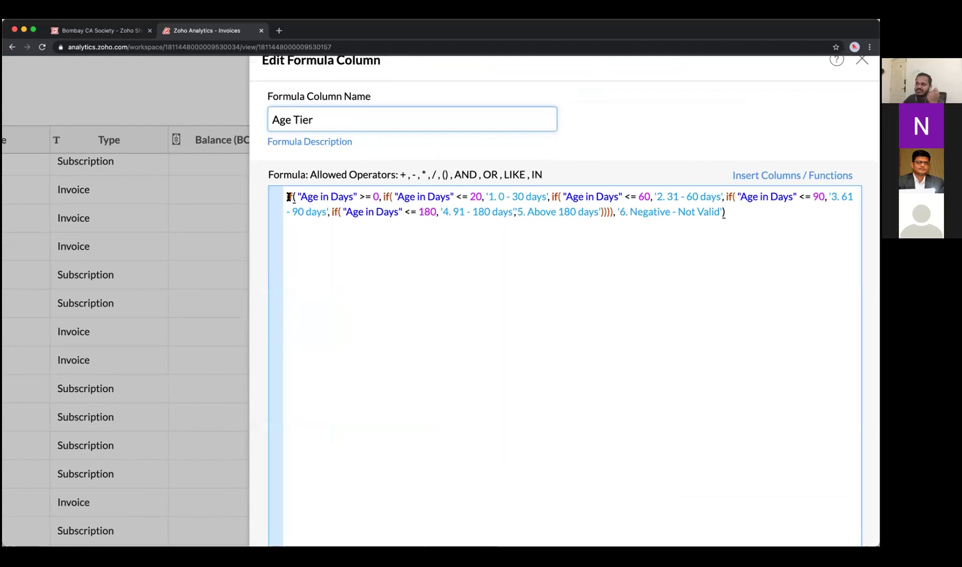
click(369, 196)
text(=)
drag(537, 195, 488, 197)
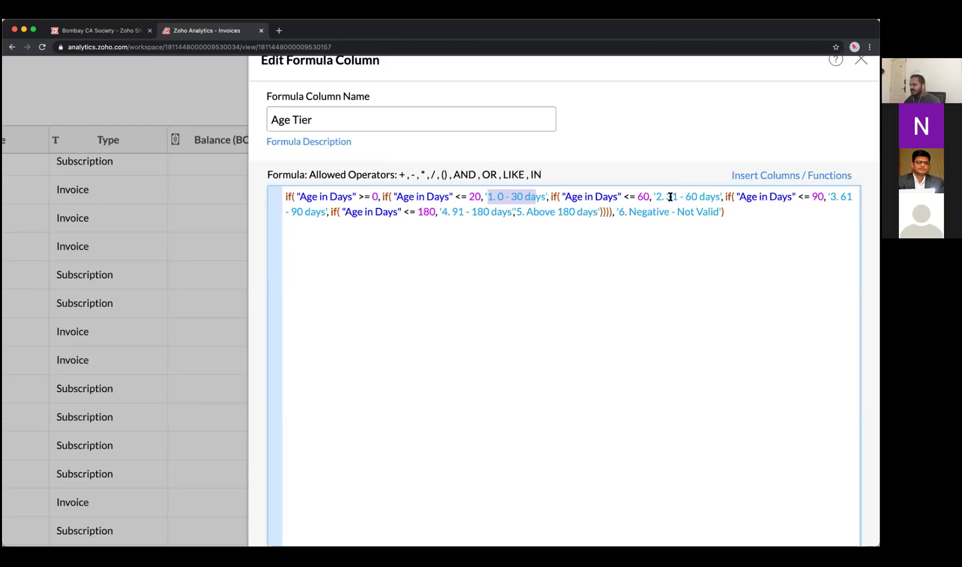
click(600, 196)
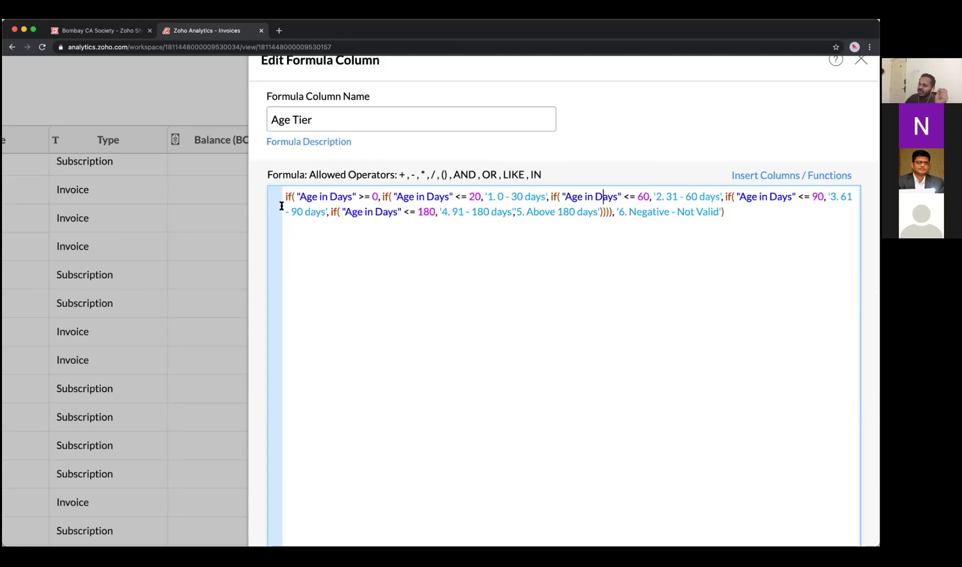
drag(351, 196, 293, 197)
double_click(358, 197)
drag(358, 196, 379, 196)
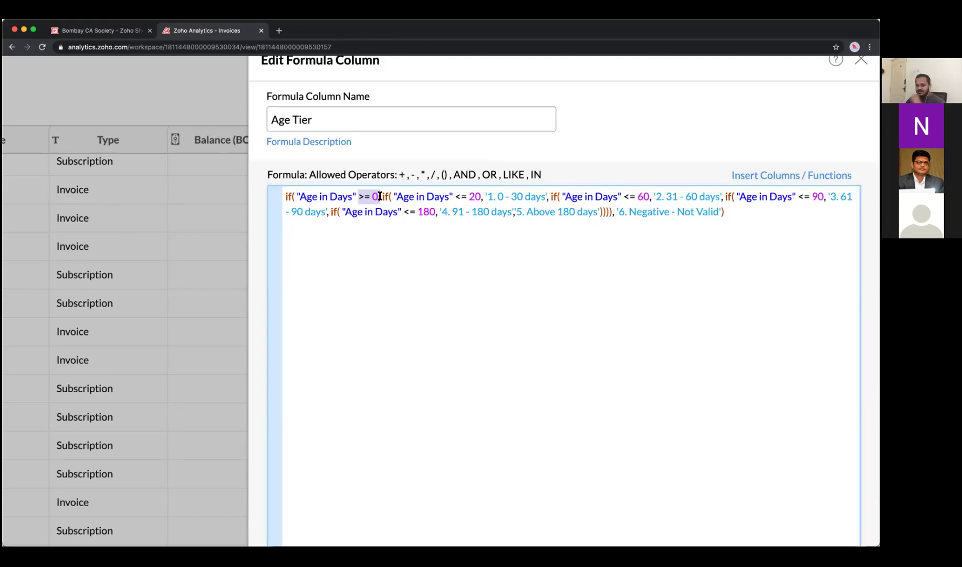
click(451, 198)
drag(451, 198, 268, 187)
click(541, 196)
click(548, 294)
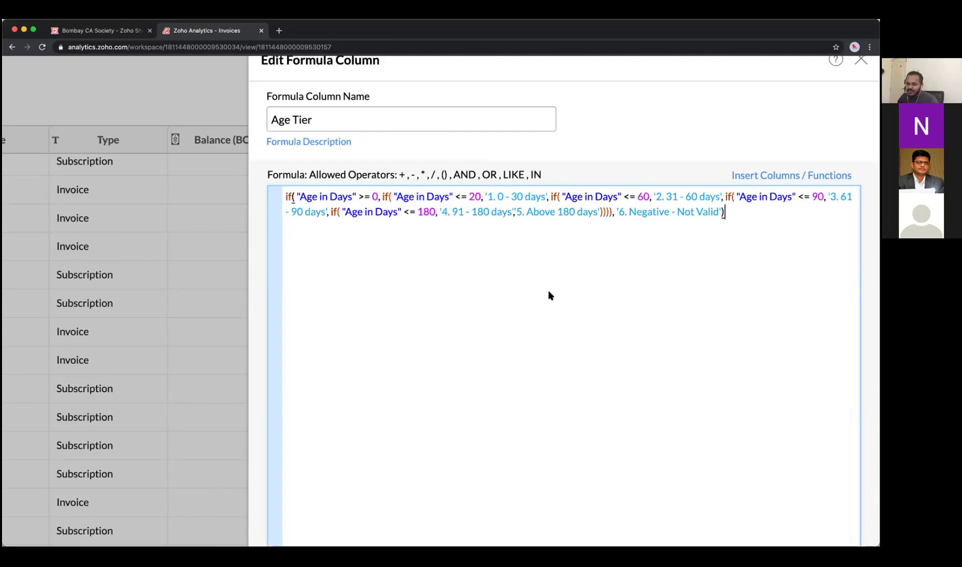
scroll(549, 295, down, 5)
scroll(683, 380, down, 5)
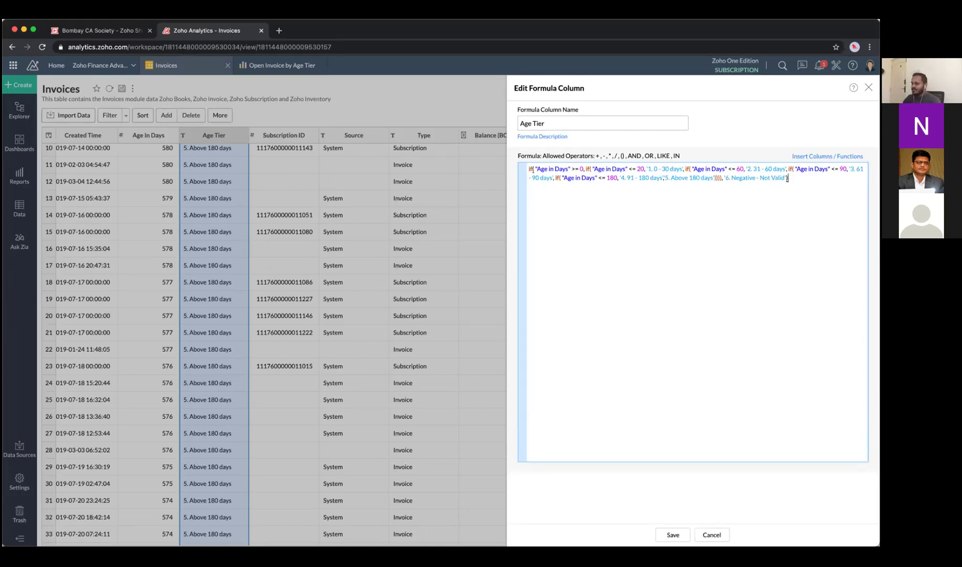
Replace the Age Tier formula with a new if( and insert the Age In Days column.
key(super+a)
key(BackSpace)
scroll(730, 317, up, 5)
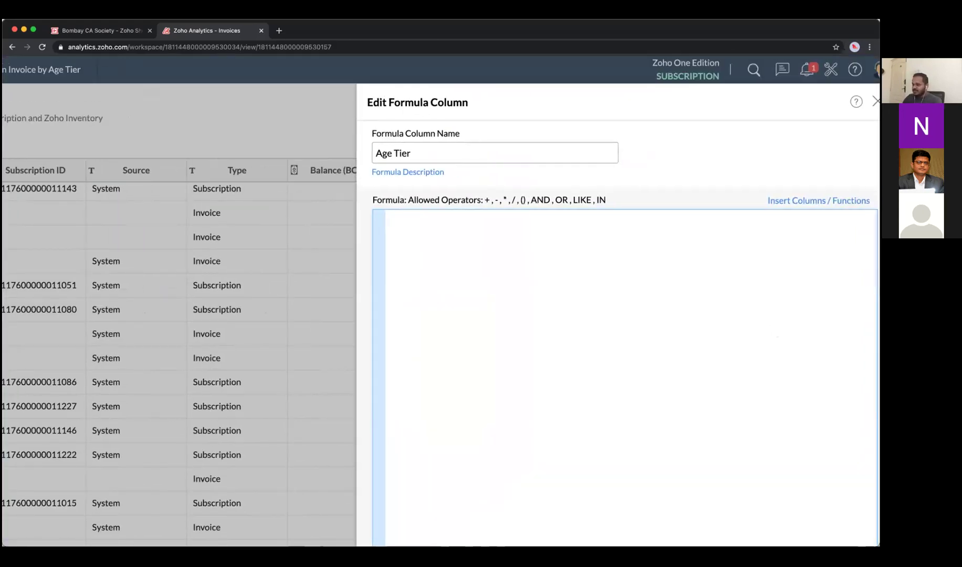
text(if()
click(819, 200)
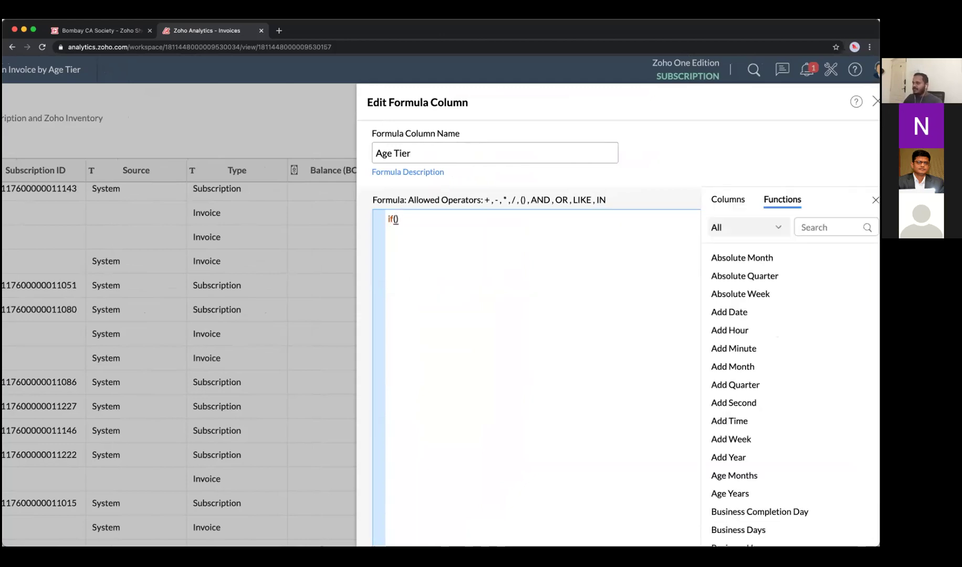
click(830, 227)
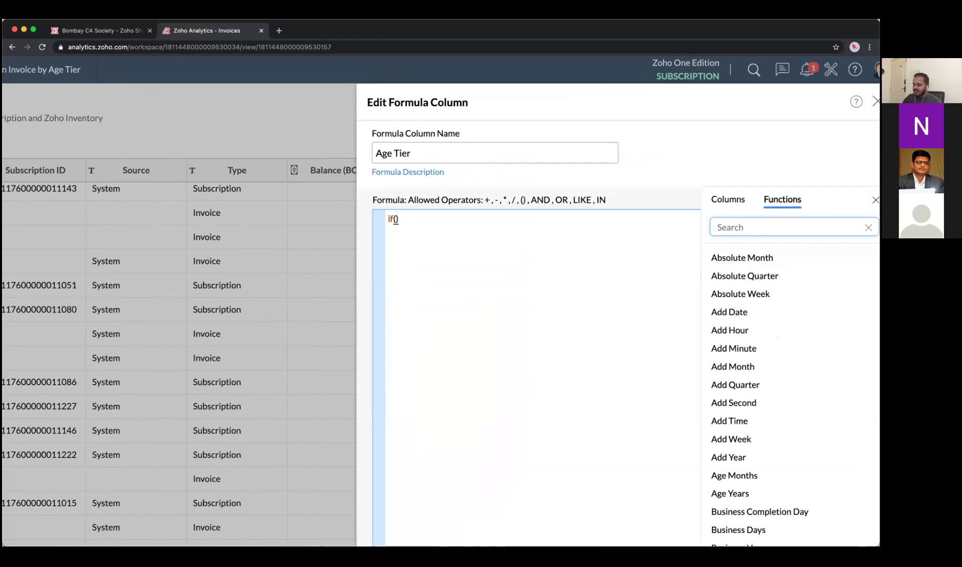
text(age)
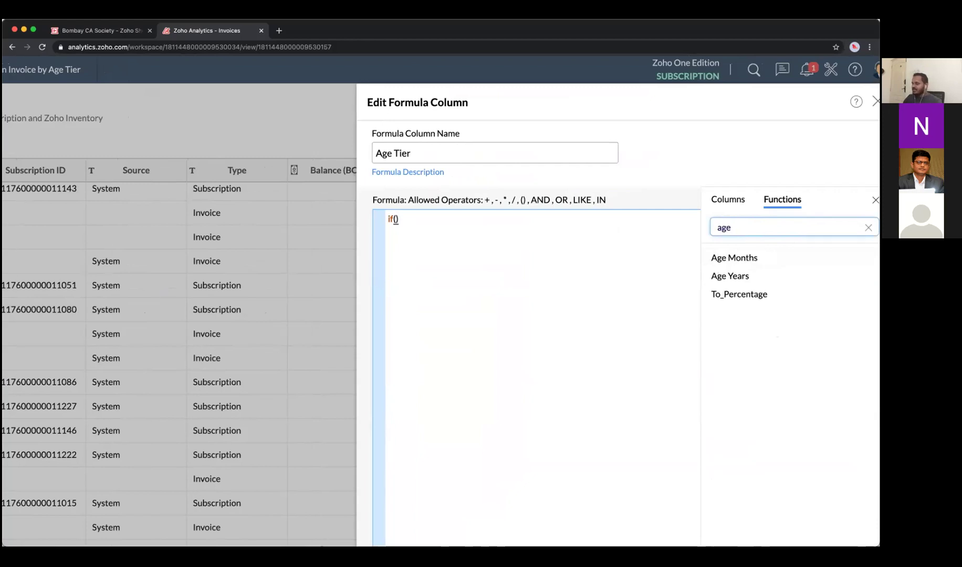
click(868, 228)
click(728, 199)
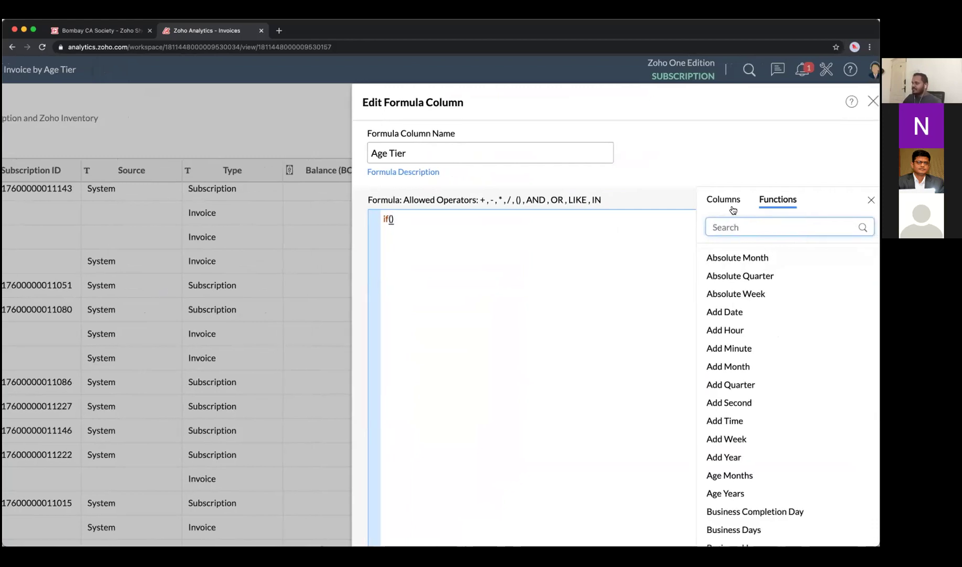
click(733, 227)
text(age)
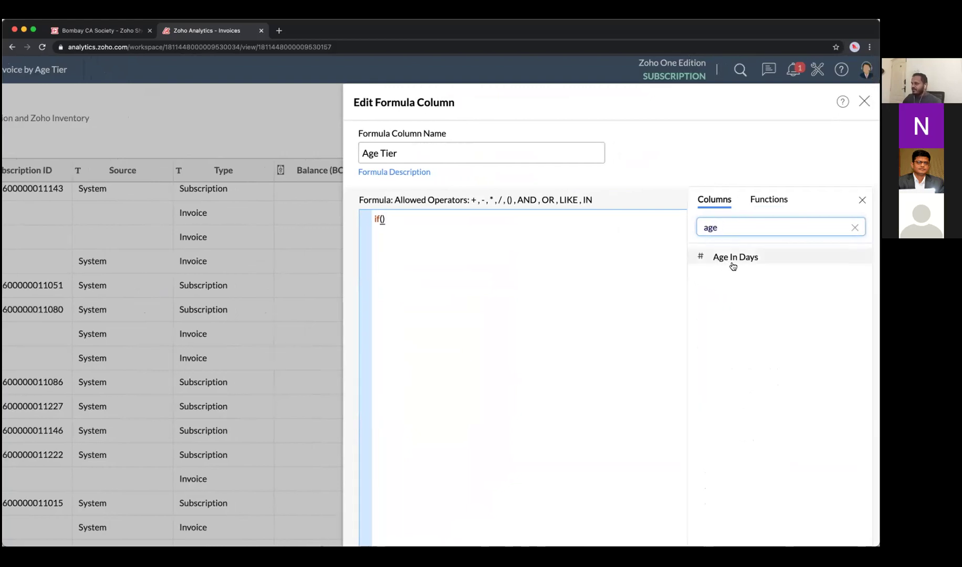
click(733, 257)
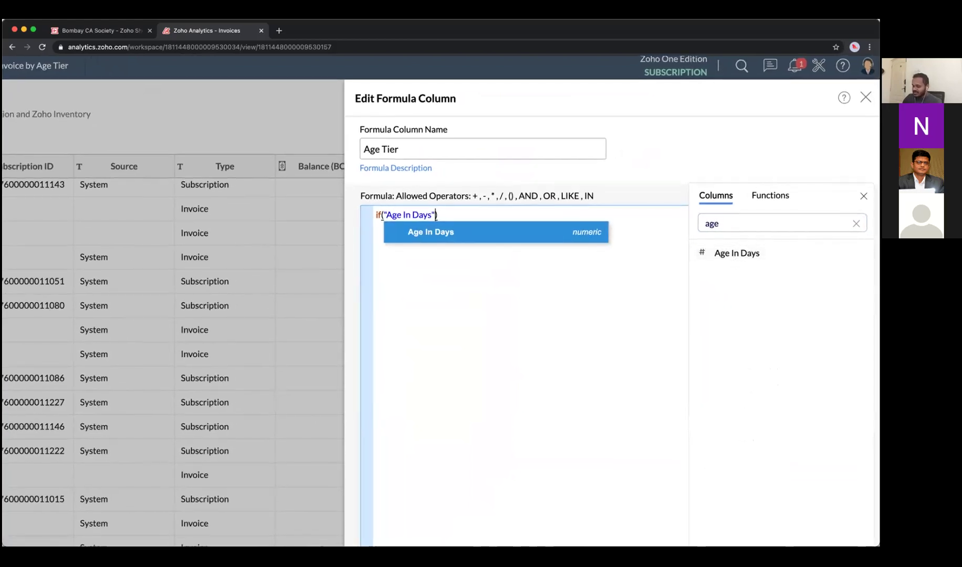
Complete the condition as >=0 AND "Age In Days"<=30,'1-30 Days'.
text(>=0)
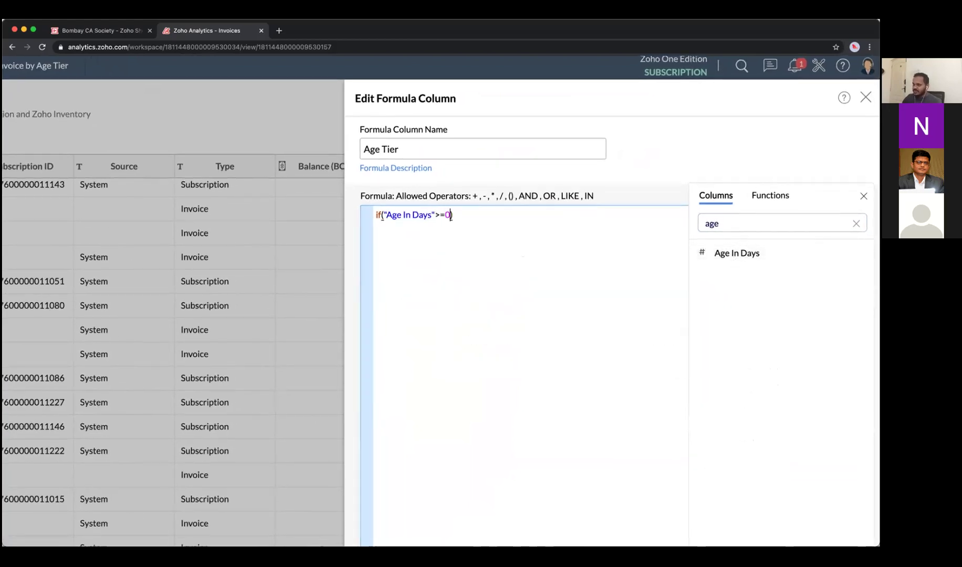
text( AND)
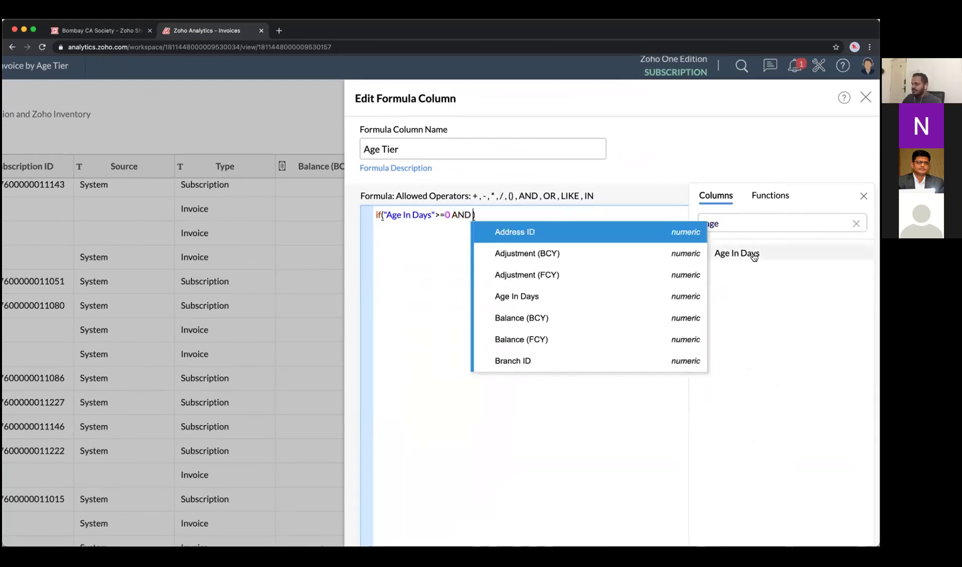
click(731, 253)
text(<)
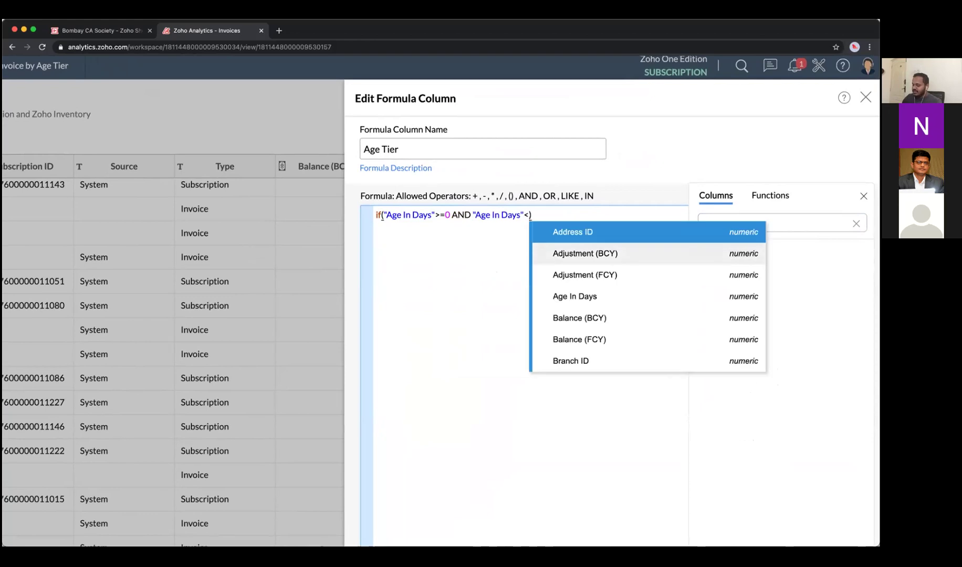
text(=30)
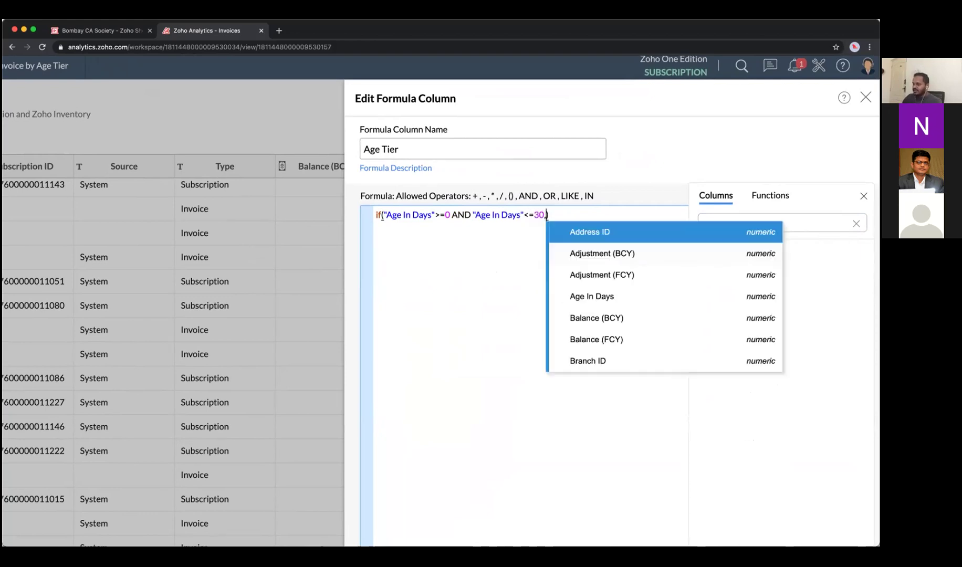
text(,)
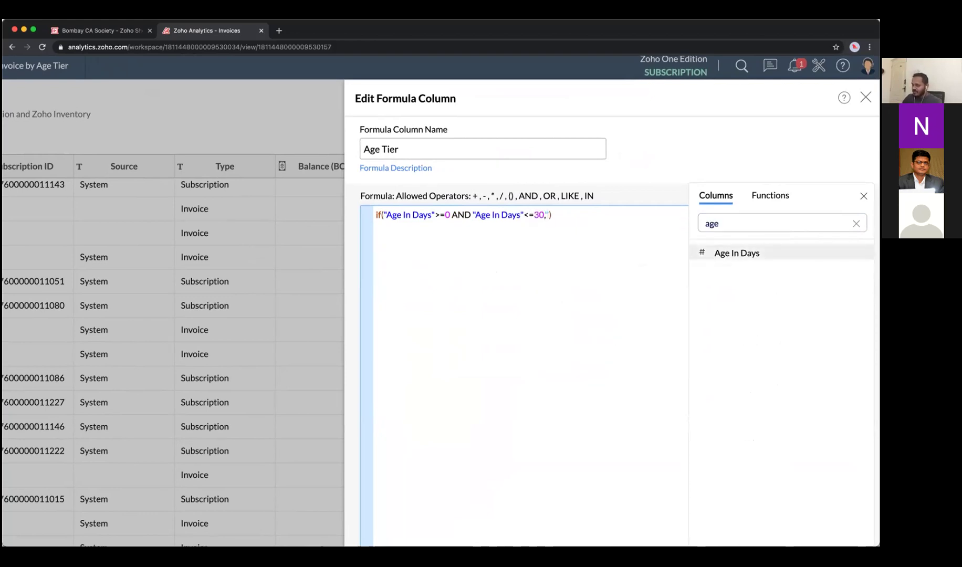
text('1-30 Days)
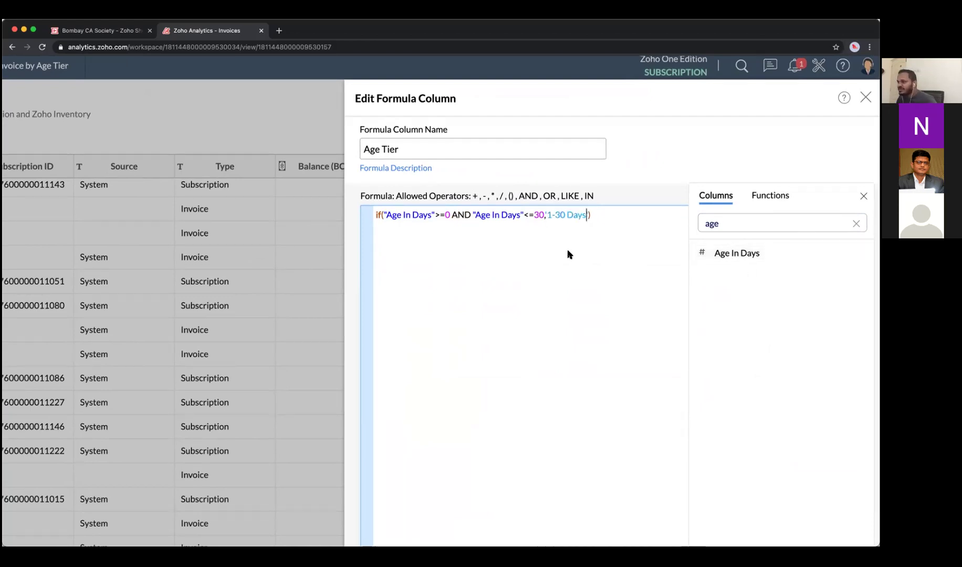
scroll(568, 249, up, 5)
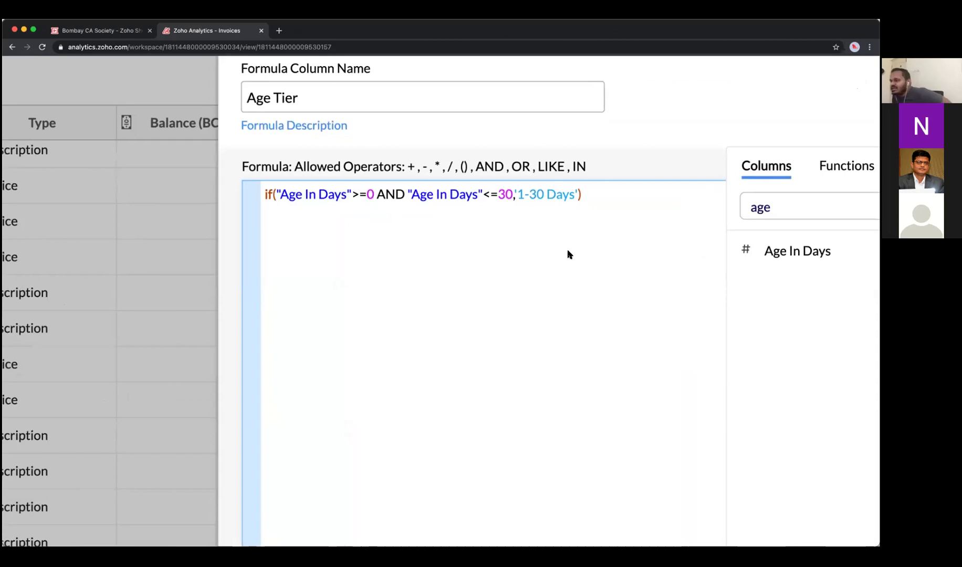
text(')
Highlight the if, the >=0 condition, the 30 limit and '1-30 Days' label, then cancel unsaved.
click(249, 193)
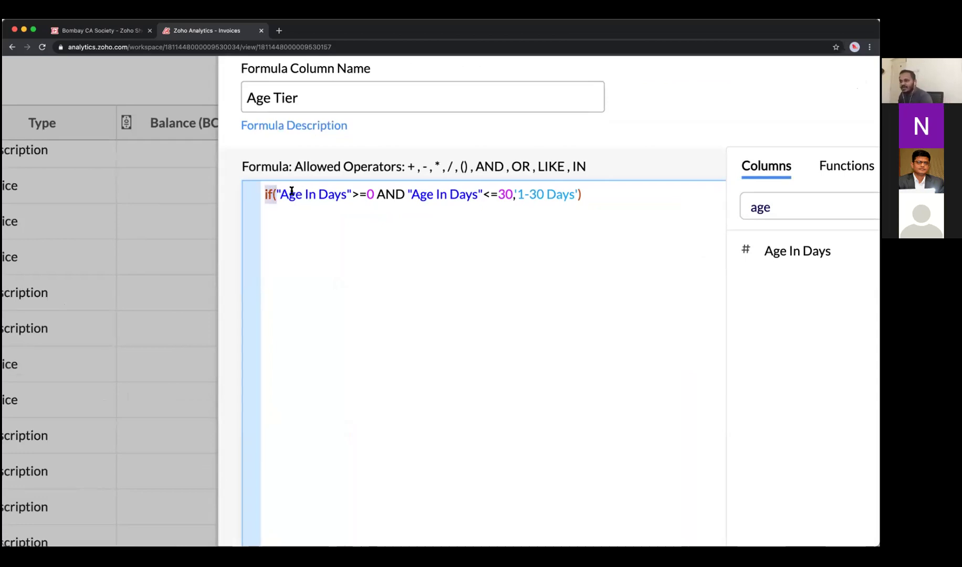
click(374, 194)
drag(374, 194, 277, 193)
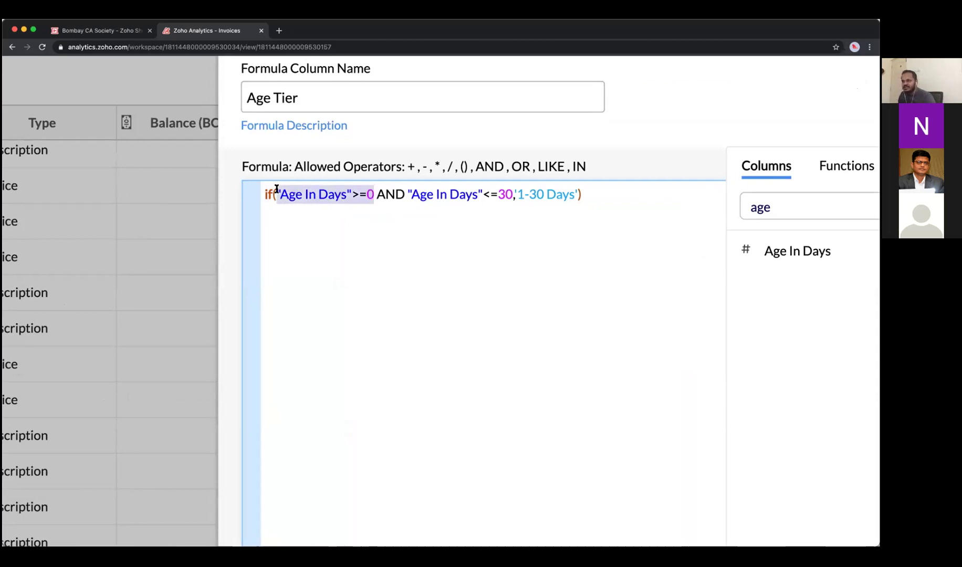
click(501, 193)
double_click(503, 193)
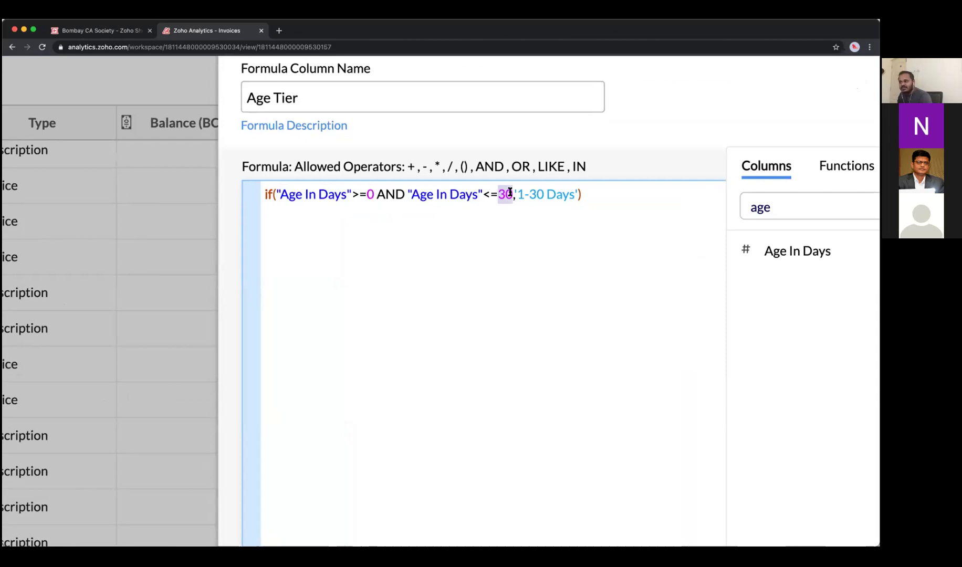
drag(578, 194, 513, 193)
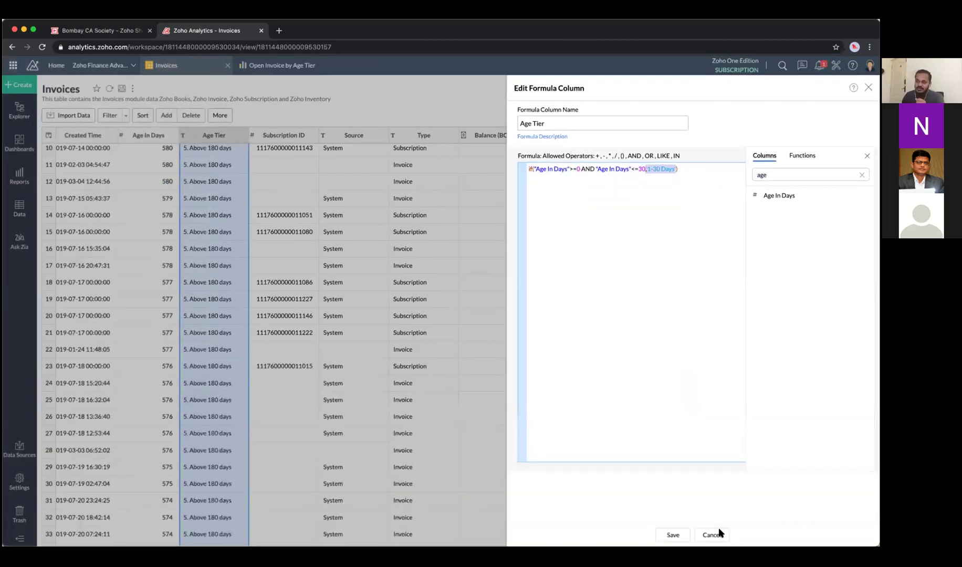
click(379, 227)
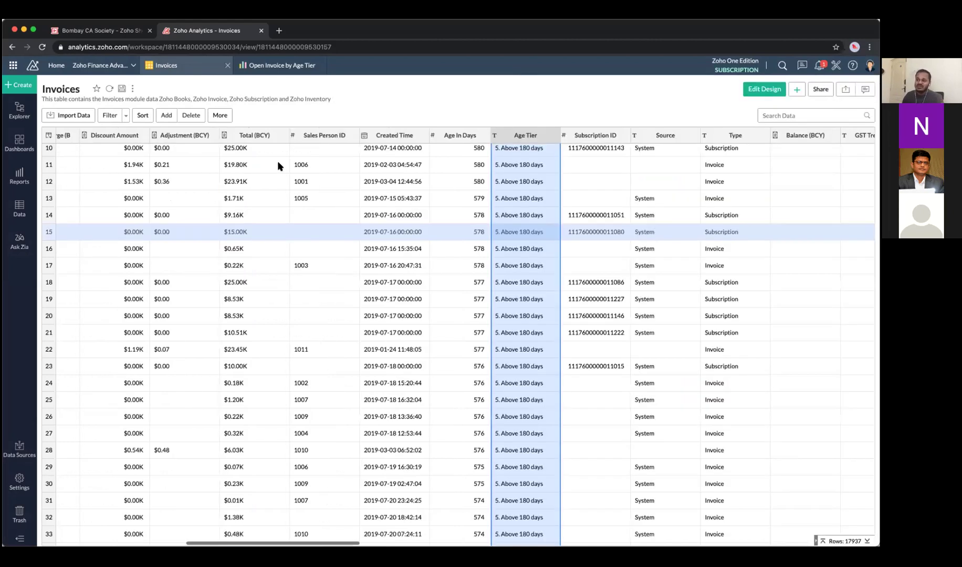
Scroll the Invoices table back left and list its formula columns through Add's Edit Formulas.
scroll(277, 161, left, 3)
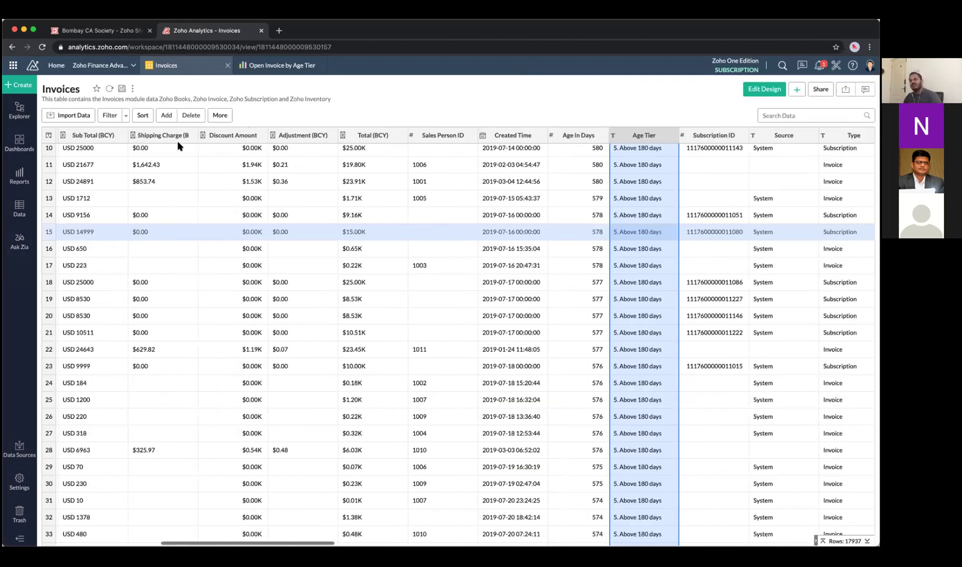
scroll(176, 210, left, 3)
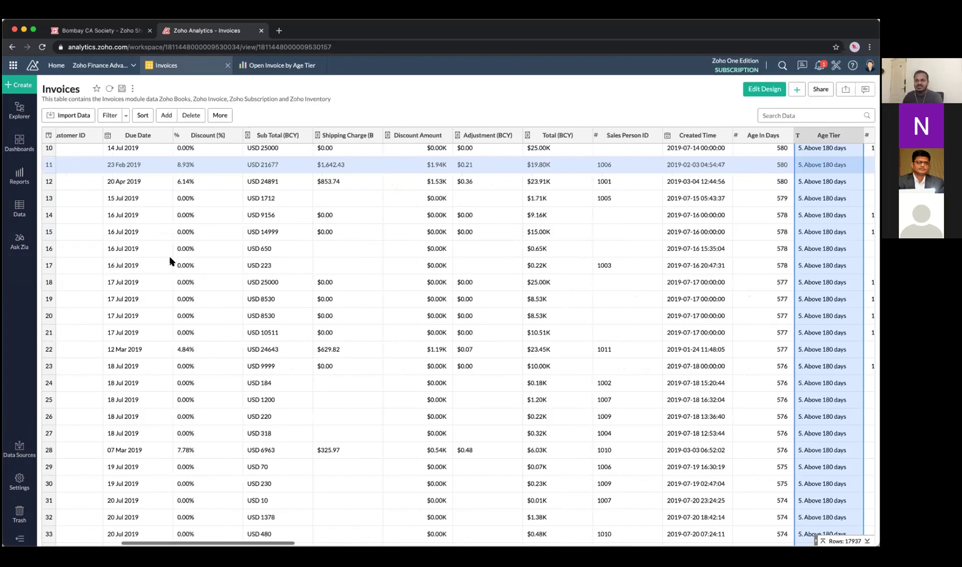
scroll(404, 237, left, 3)
click(166, 115)
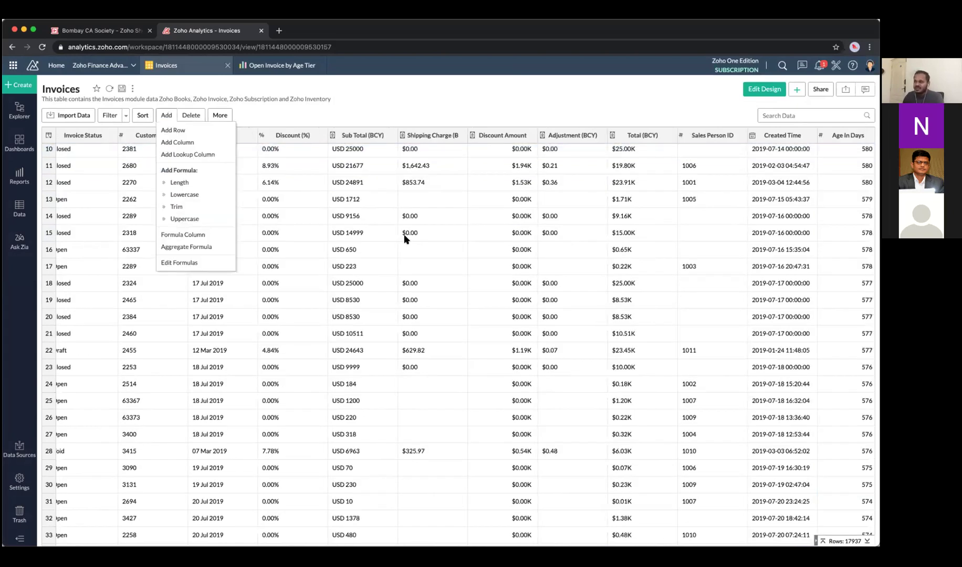
click(404, 236)
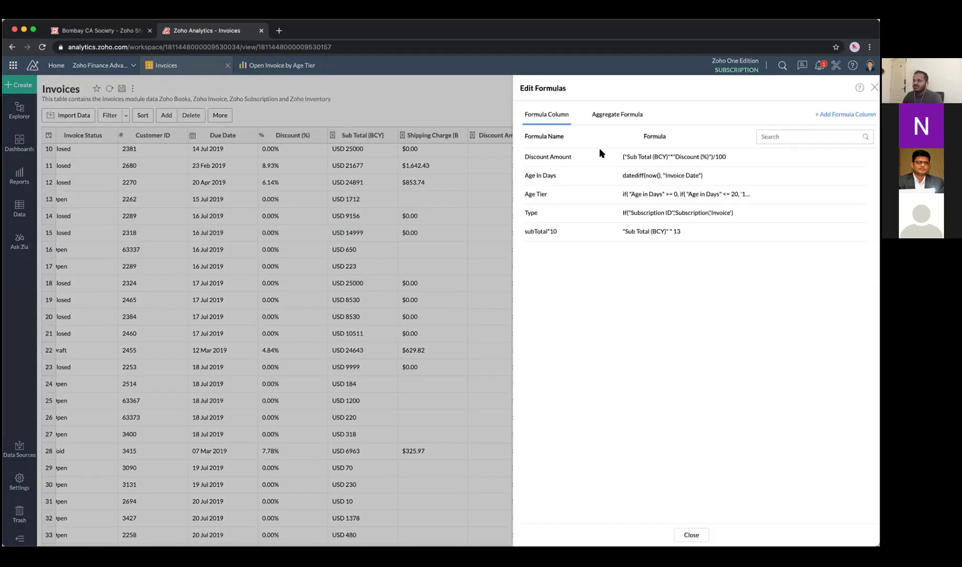
click(616, 119)
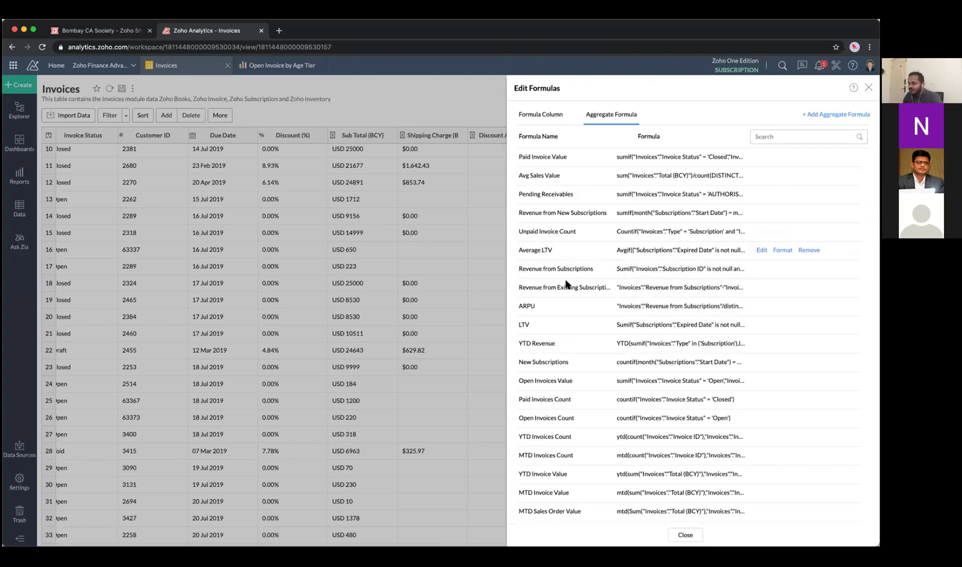
scroll(566, 315, down, 3)
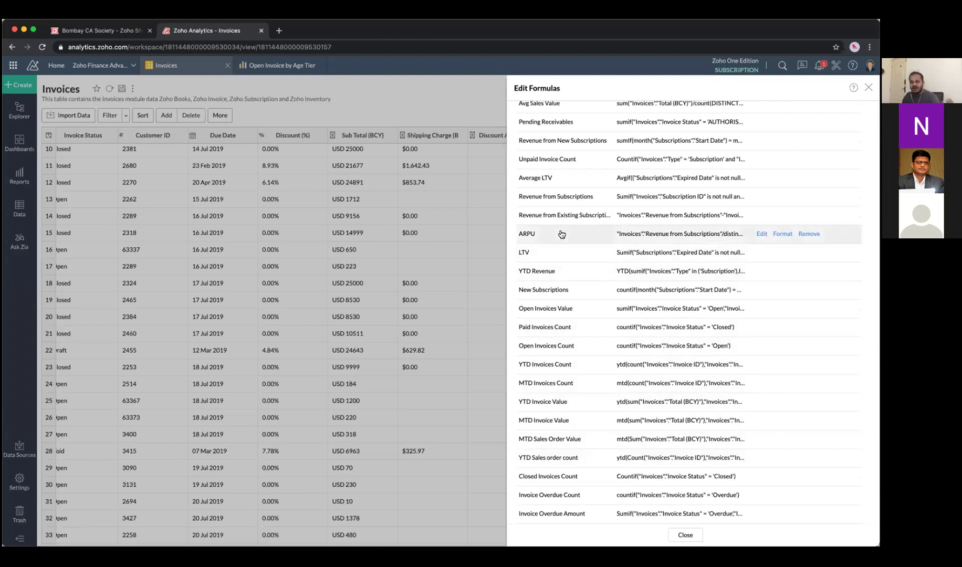
click(760, 233)
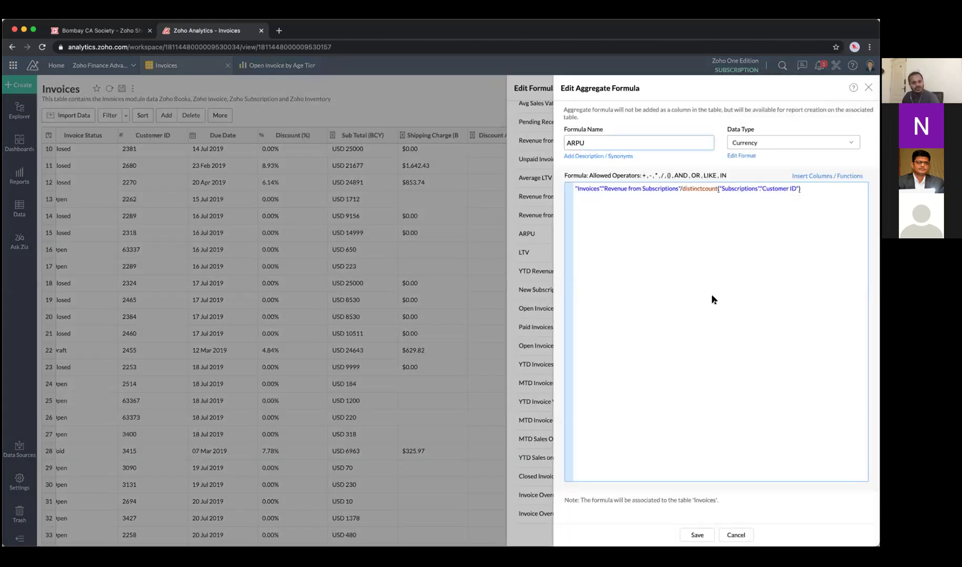
click(736, 534)
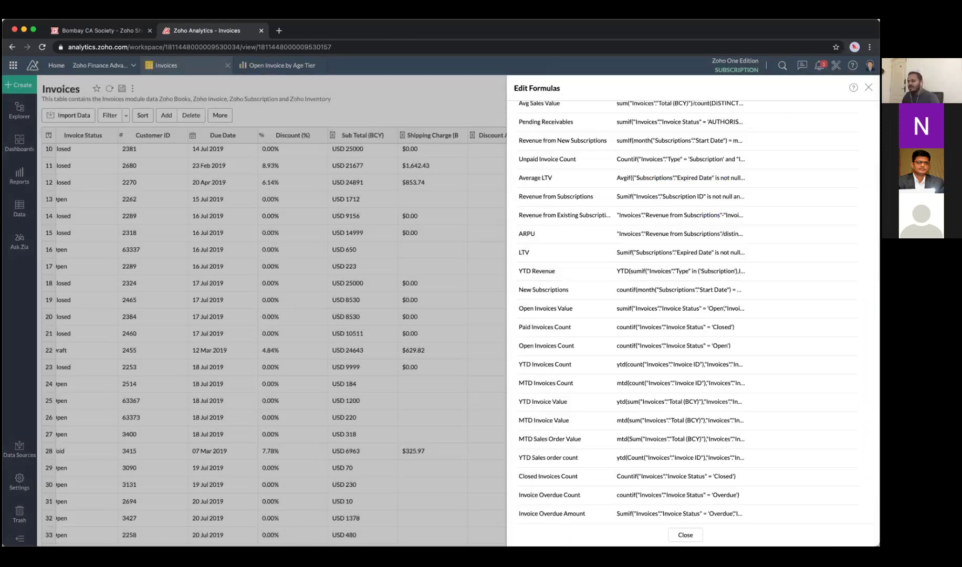
click(684, 534)
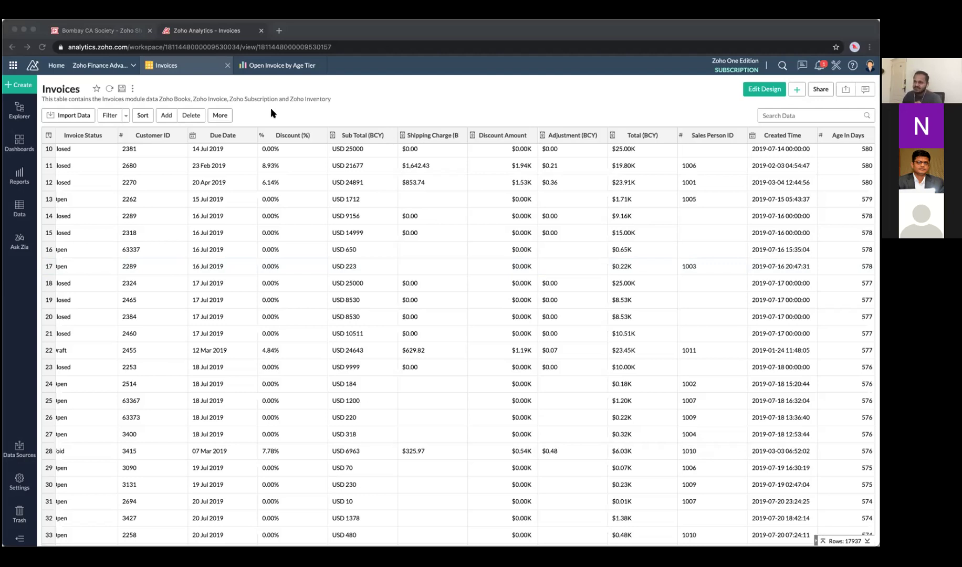
Close the Open Invoice by Age Tier chart and the Invoices table, returning to the explorer.
click(294, 67)
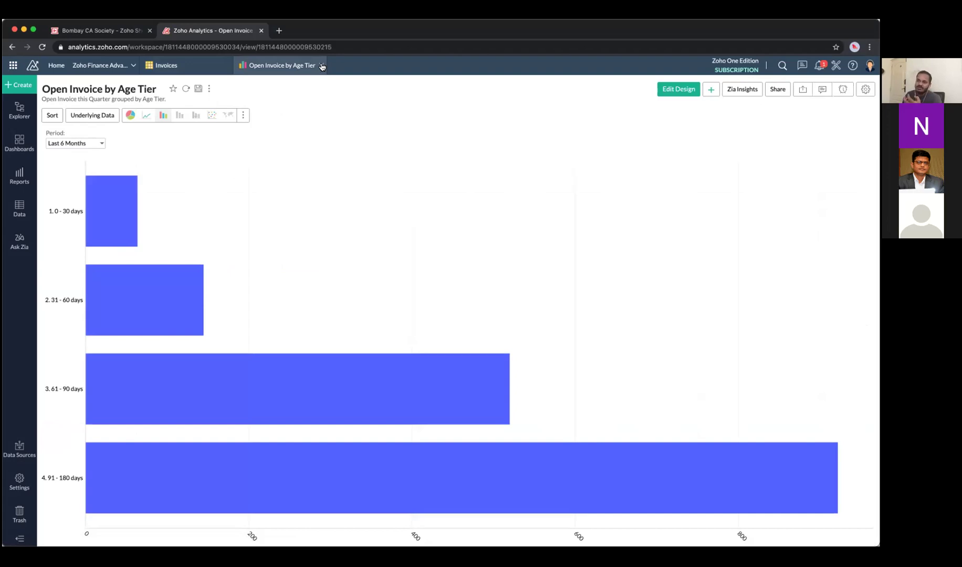
click(322, 66)
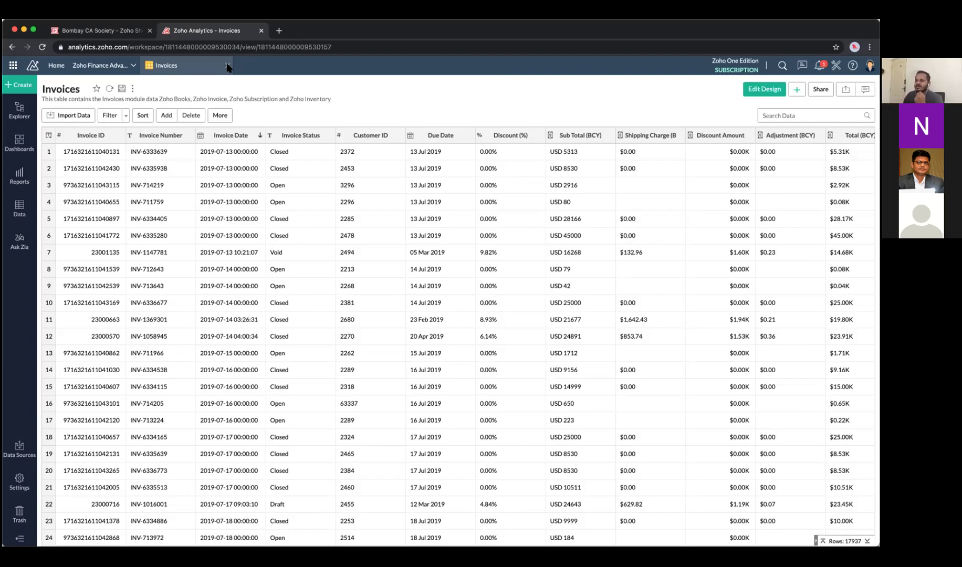
click(227, 65)
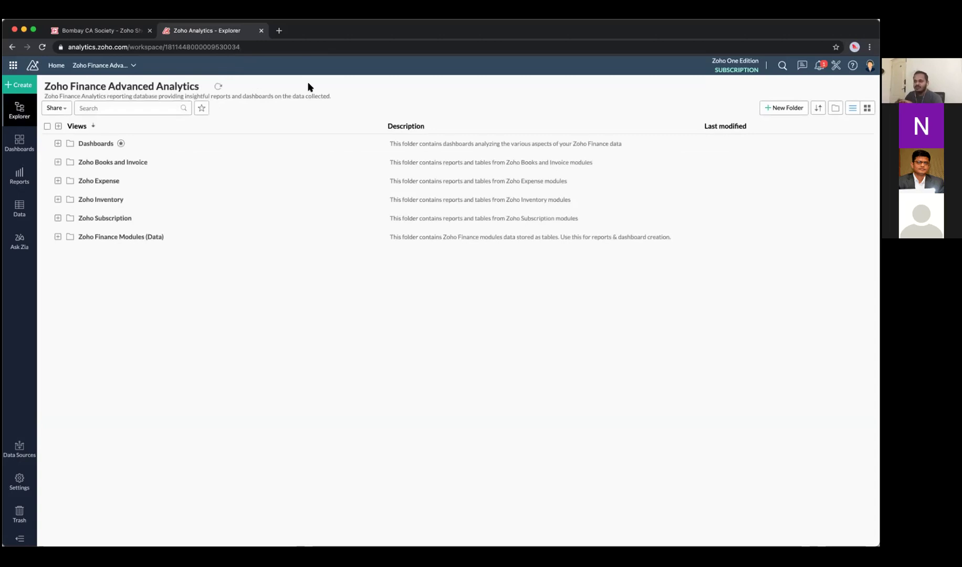
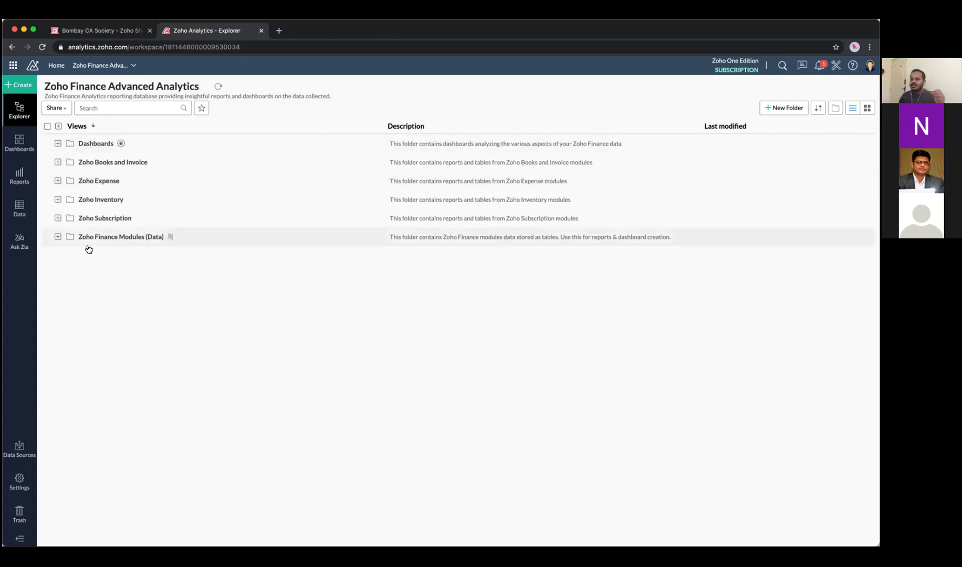
Open the Invoices table from the workspace's Data list.
click(20, 208)
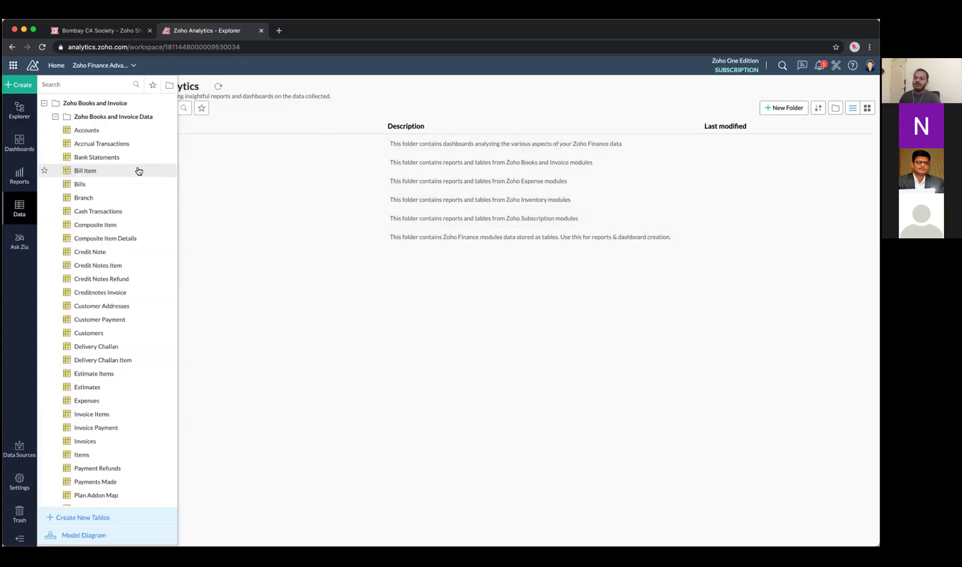
scroll(118, 285, down, 3)
click(111, 339)
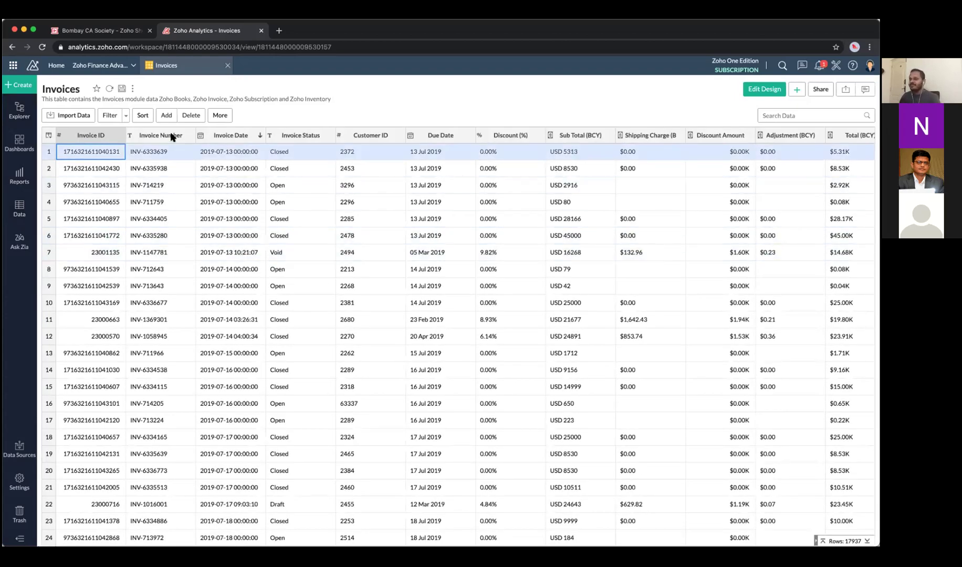
Start a New Chart View from Invoices, then discard the Untitled-1 draft without saving.
click(798, 91)
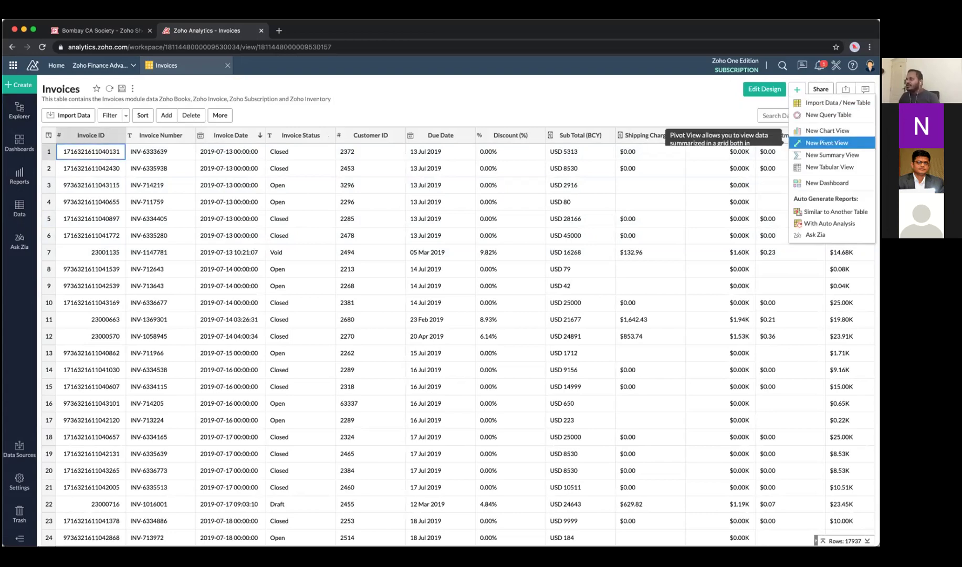
click(827, 130)
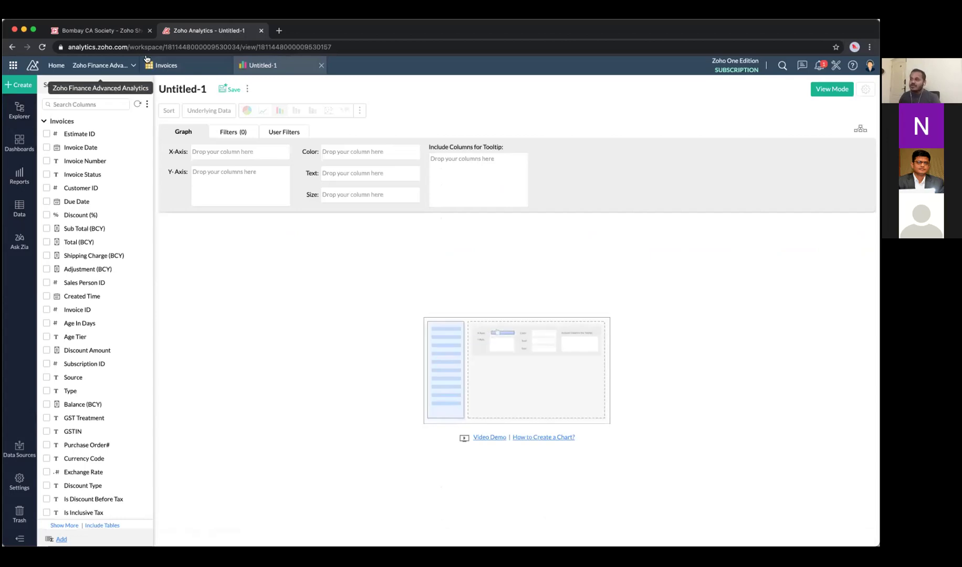
click(320, 65)
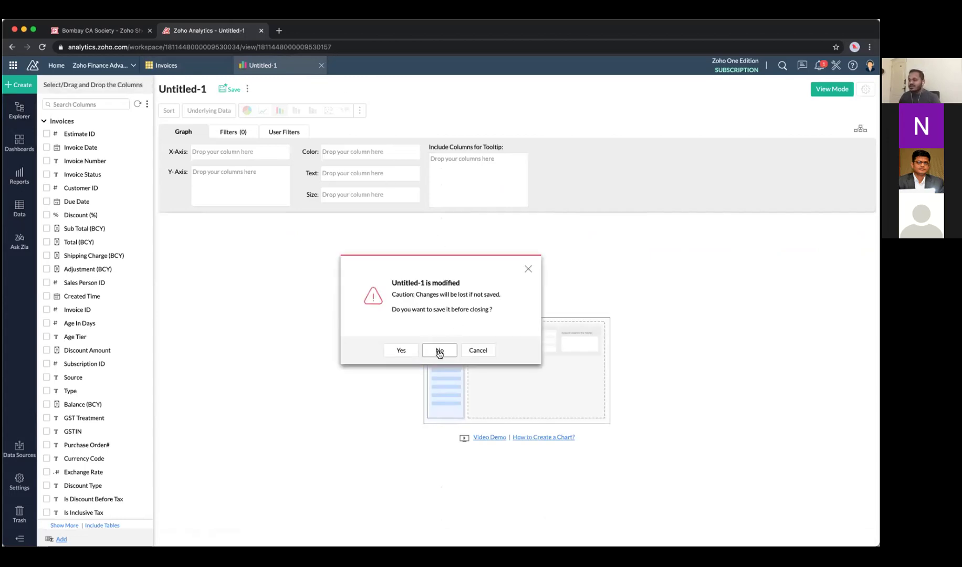
key(Return)
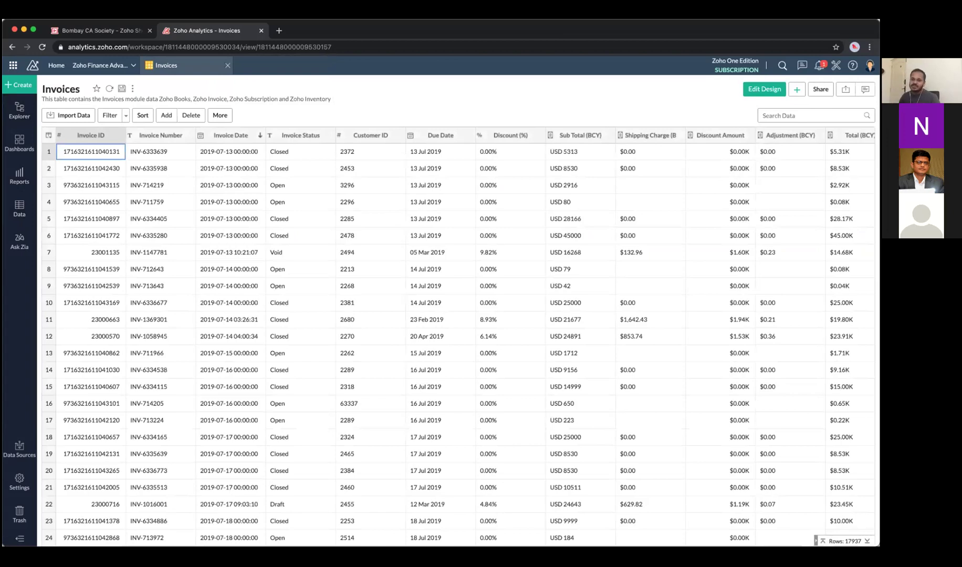
Create a new chart view, Untitled-1, on the Invoices table with empty axes.
click(797, 89)
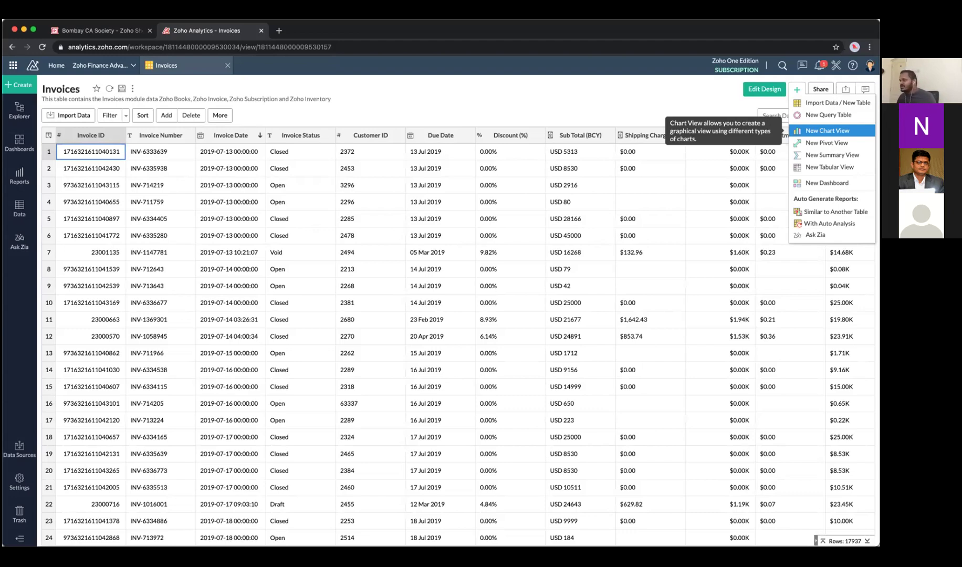
scroll(830, 131, up, 1)
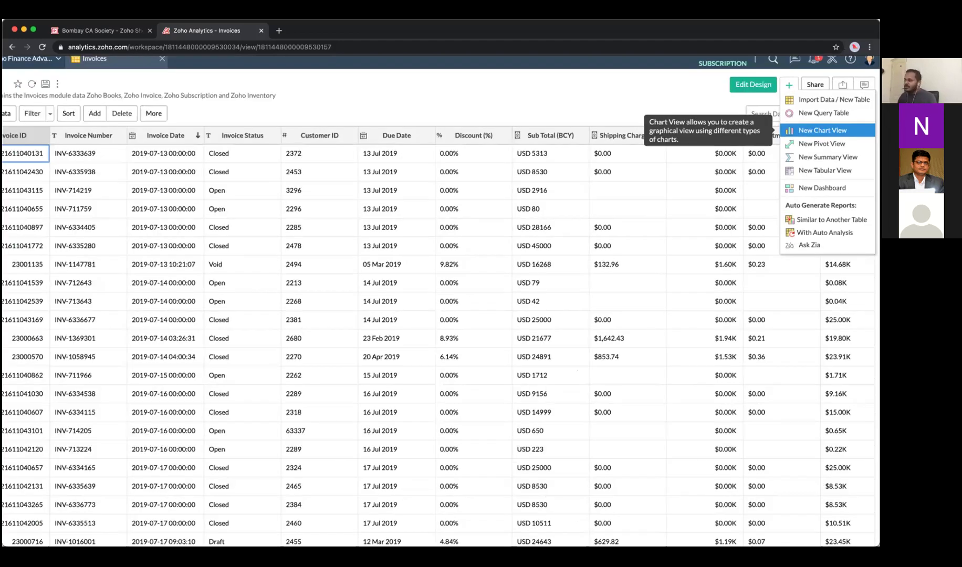
scroll(872, 134, up, 3)
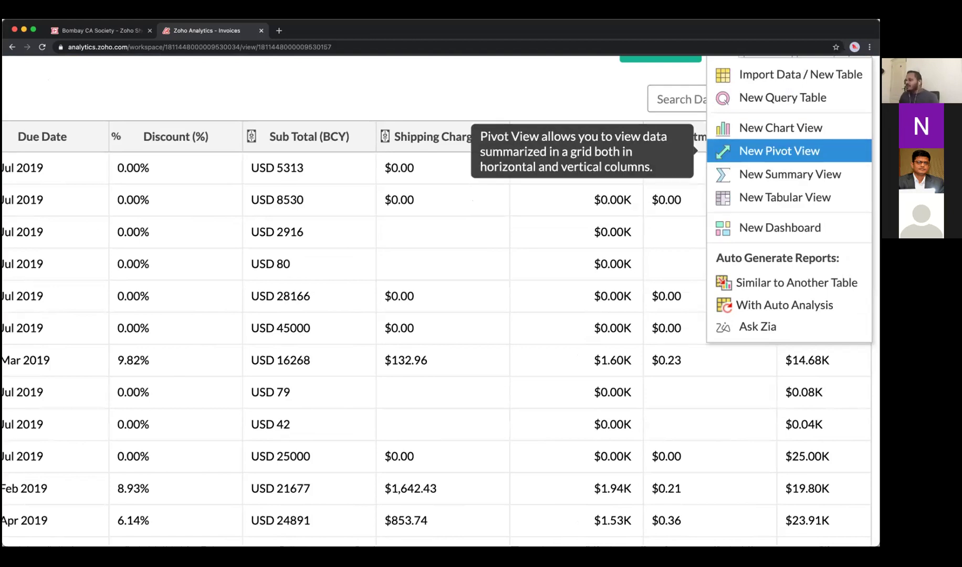
click(786, 128)
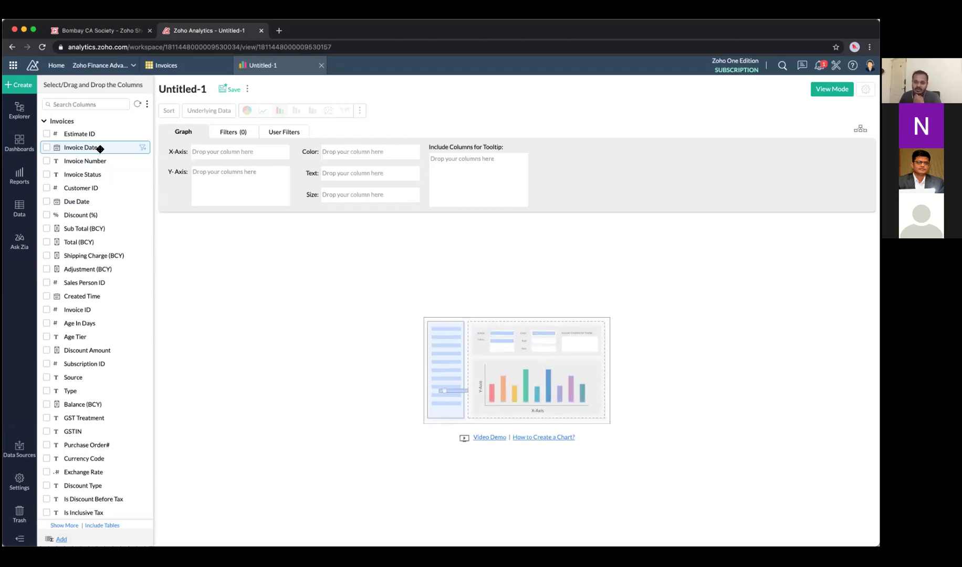
Plot summed Total (BCY) against Invoice Date grouped by Year, 2019–2021.
drag(98, 147, 253, 153)
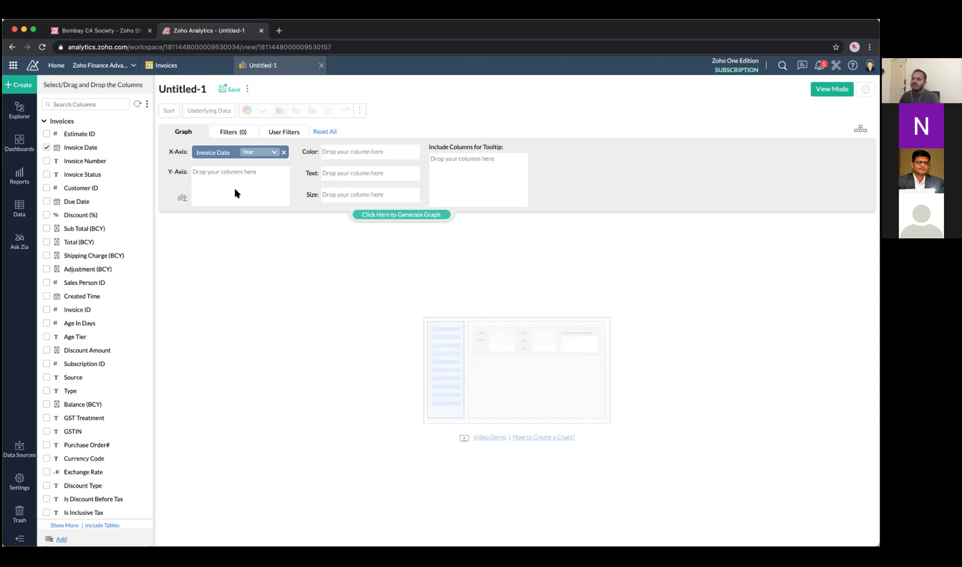
click(260, 154)
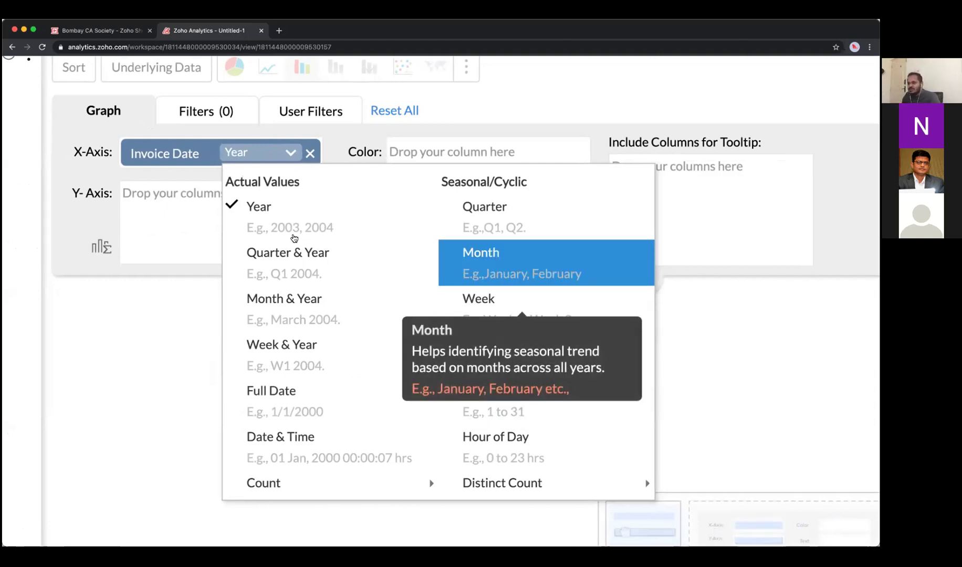
key(Down)
key(Down)
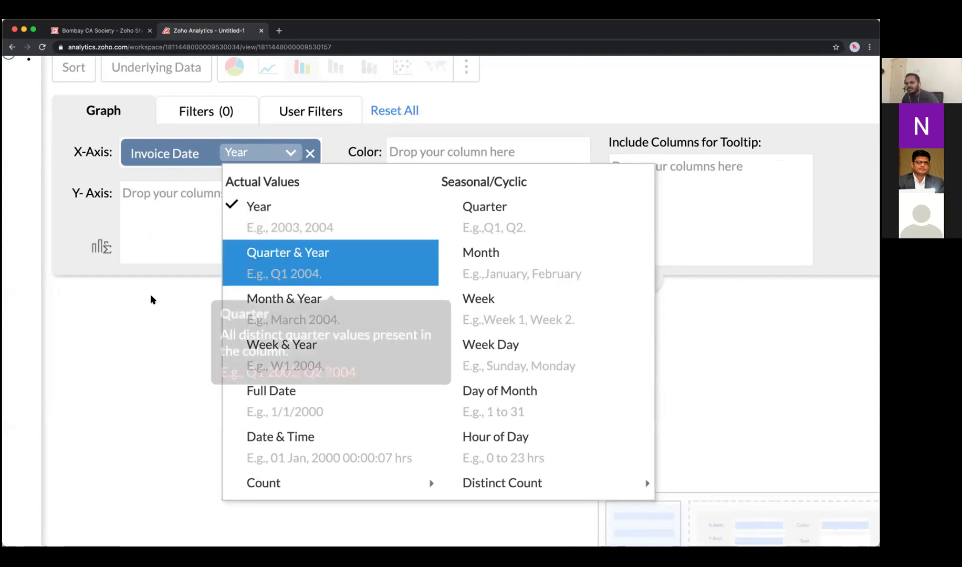
click(157, 284)
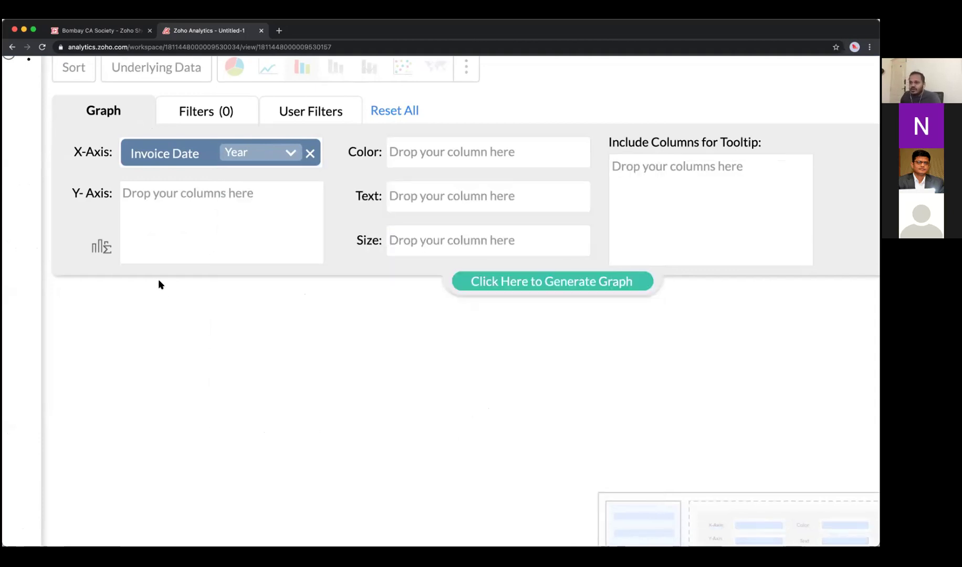
scroll(155, 277, down, 3)
scroll(156, 276, down, 3)
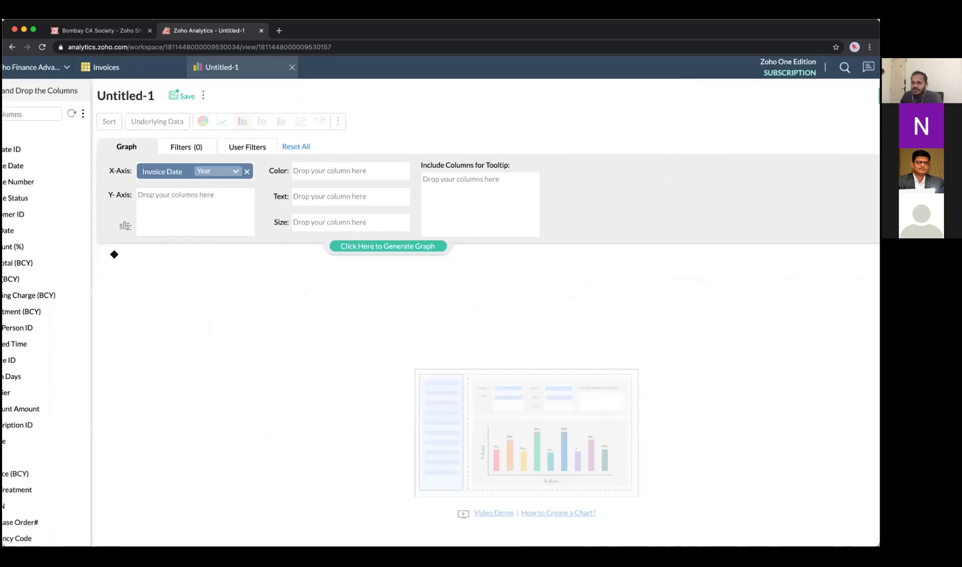
scroll(100, 240, down, 3)
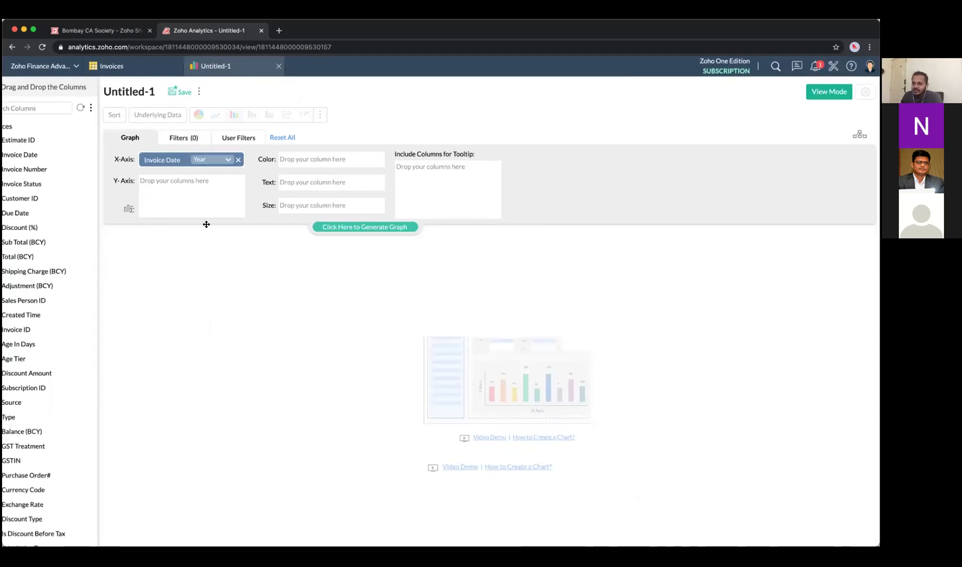
scroll(259, 185, down, 2)
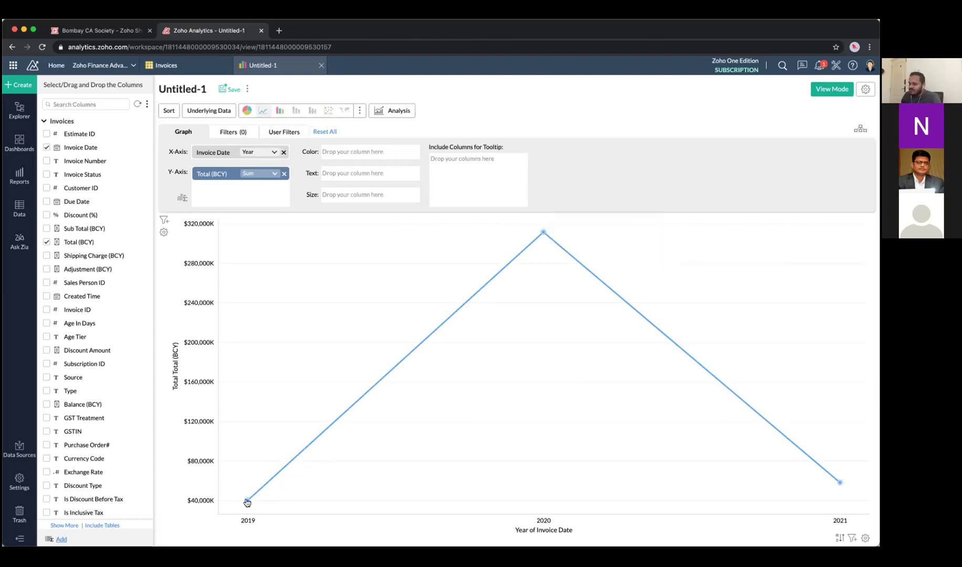
Regroup Invoice Date by Month & Year, regenerate, and switch to a bar chart.
mouse_move(247, 502)
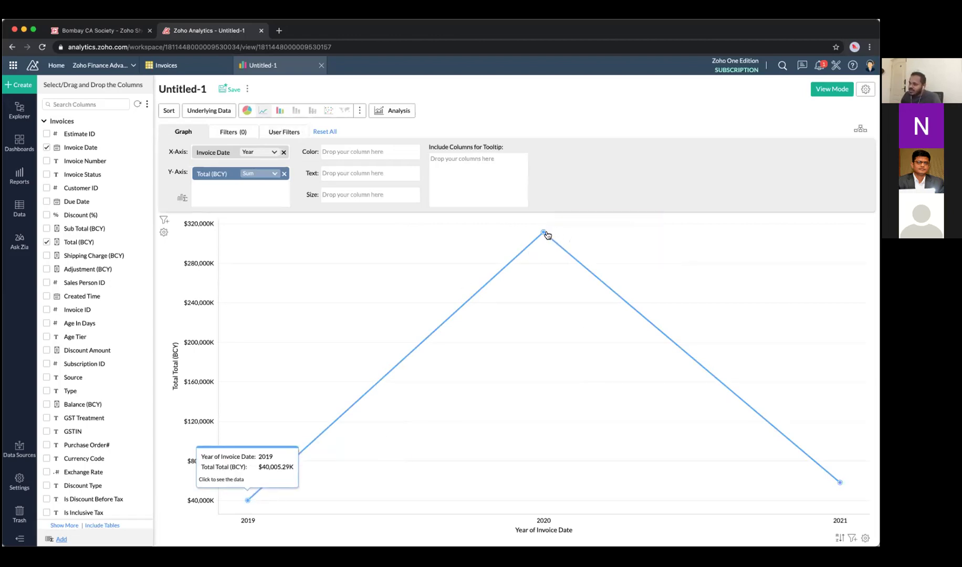
mouse_move(840, 482)
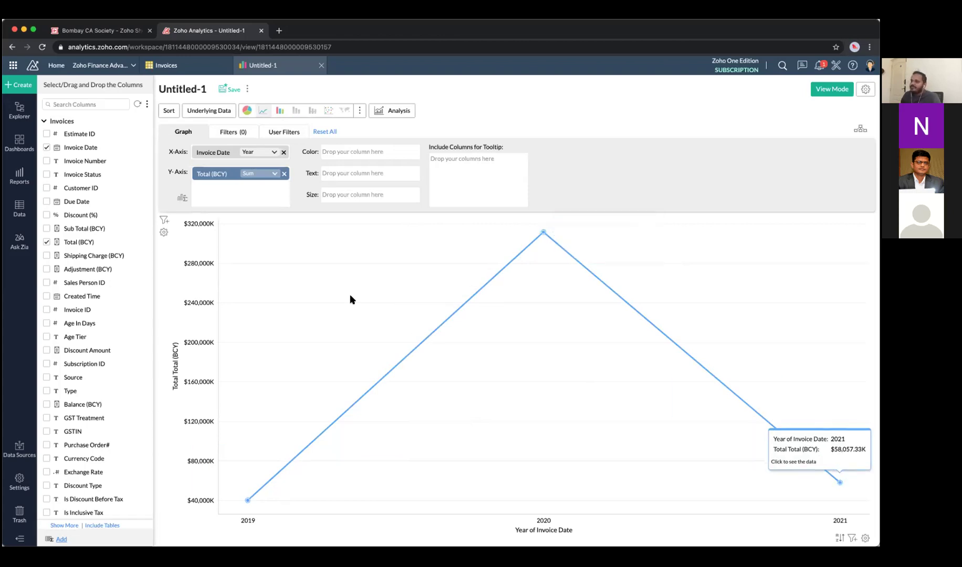
click(254, 152)
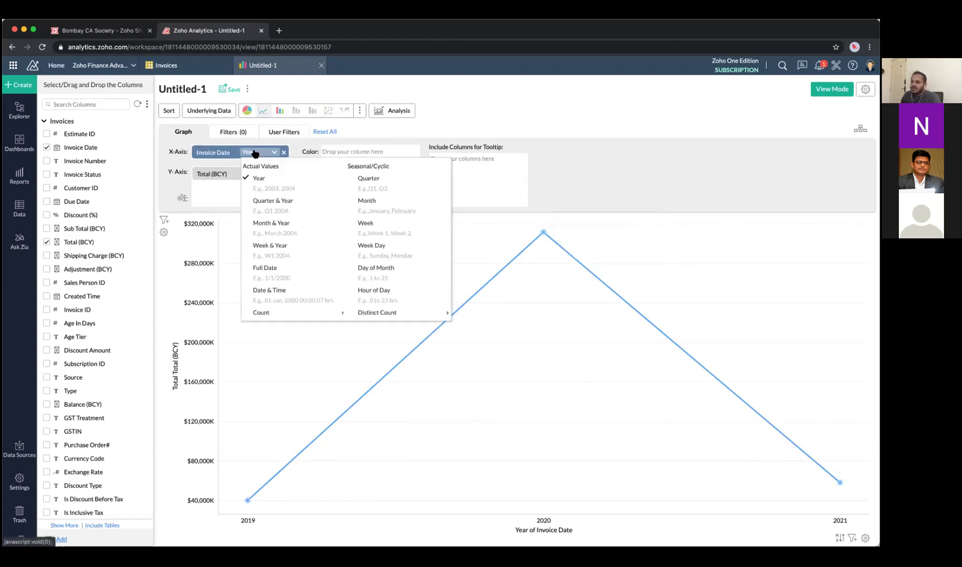
click(269, 223)
click(396, 215)
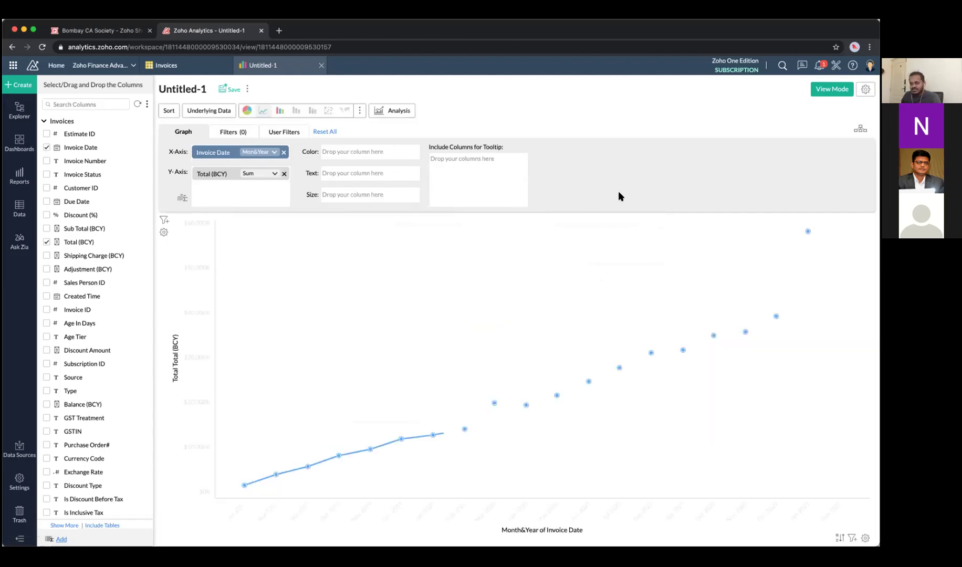
click(269, 158)
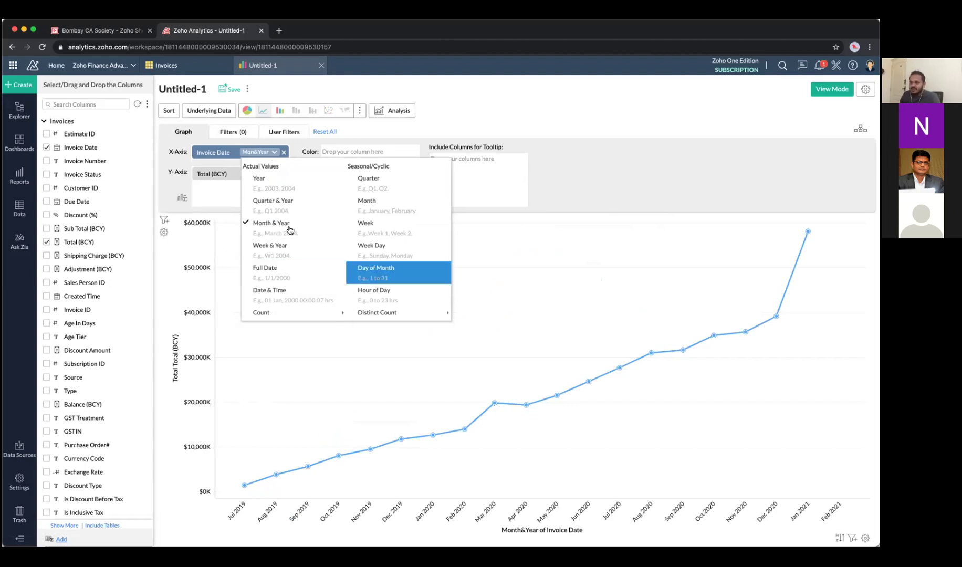
click(578, 196)
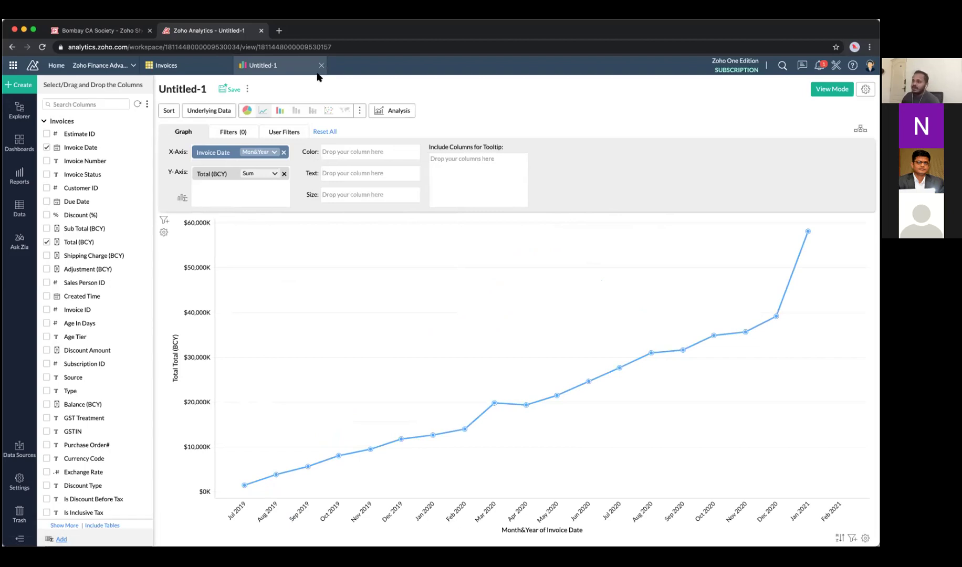
click(281, 114)
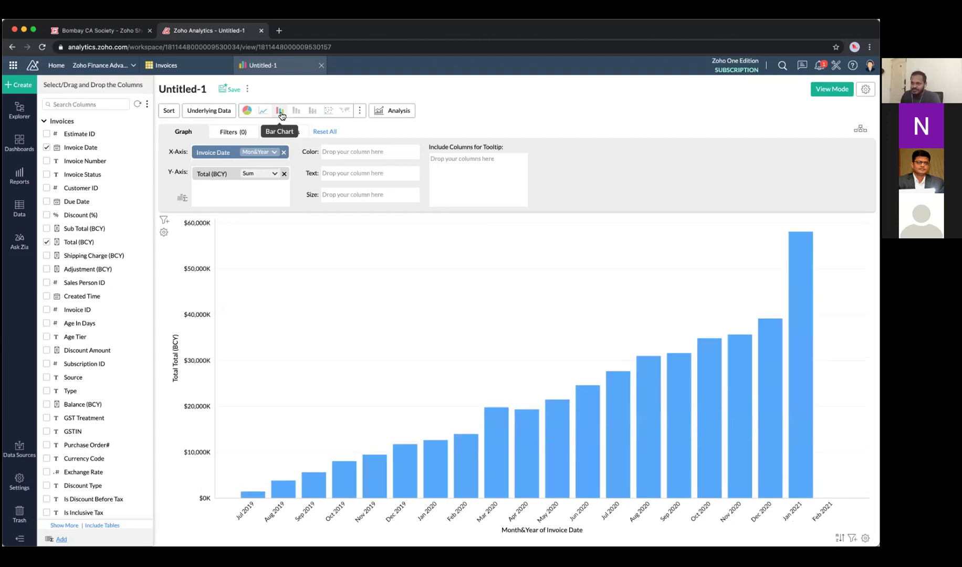
Try Bubble from the full chart-type list, then settle on Area and clear the Size field.
click(361, 113)
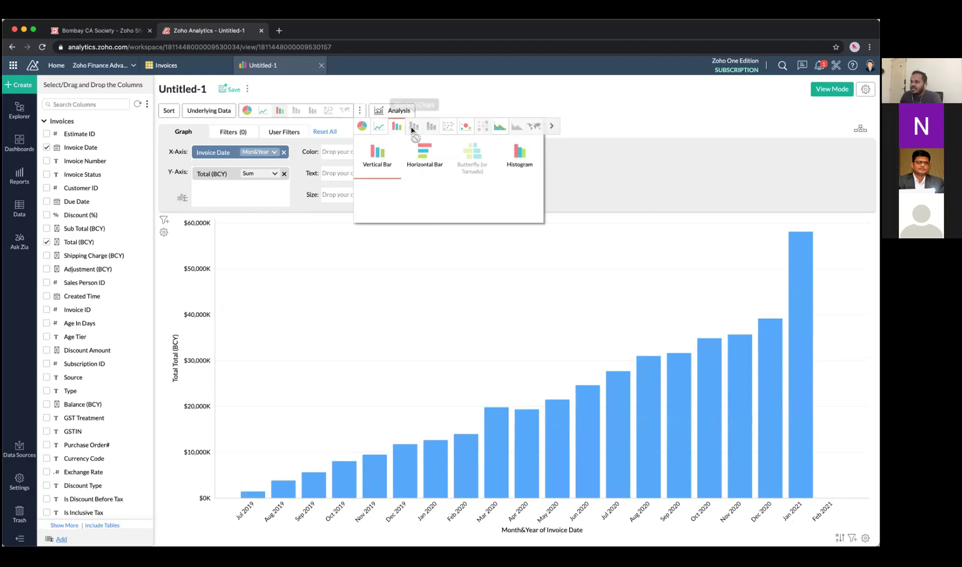
mouse_move(464, 131)
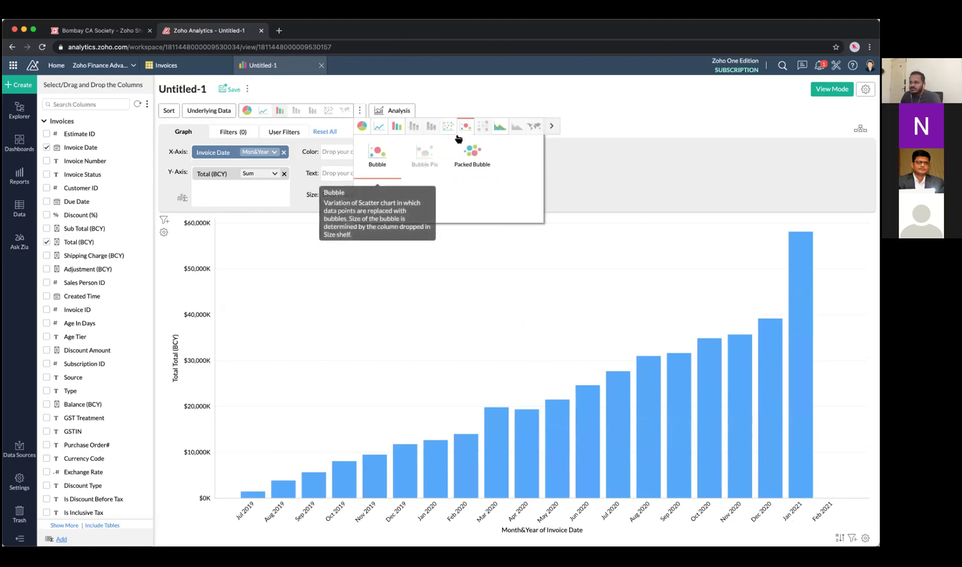
click(378, 153)
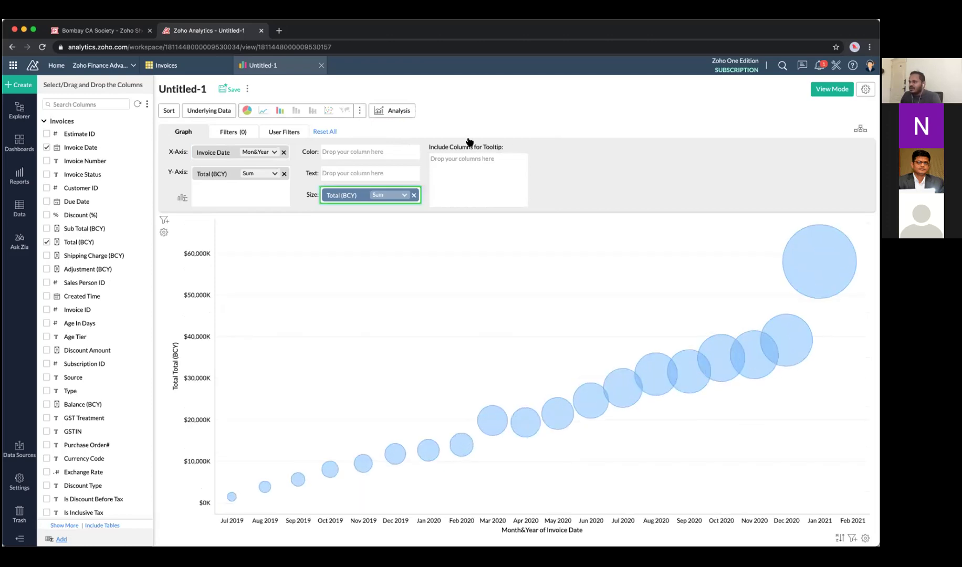
mouse_move(500, 126)
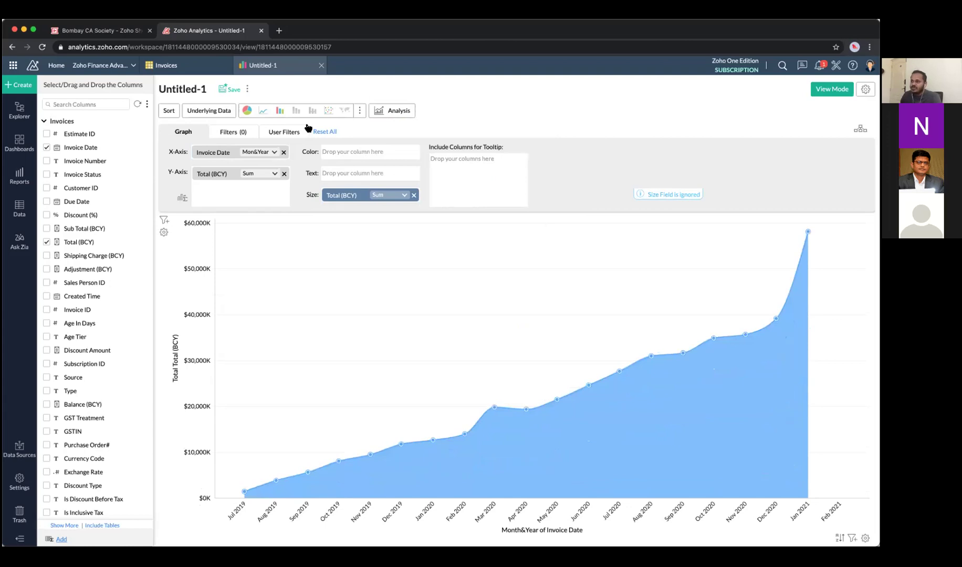
click(414, 195)
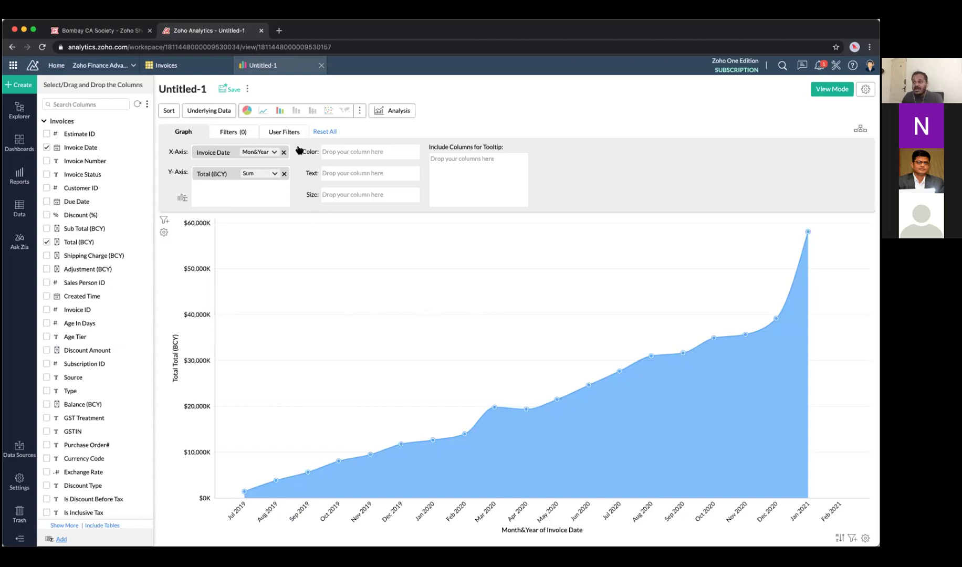
click(281, 114)
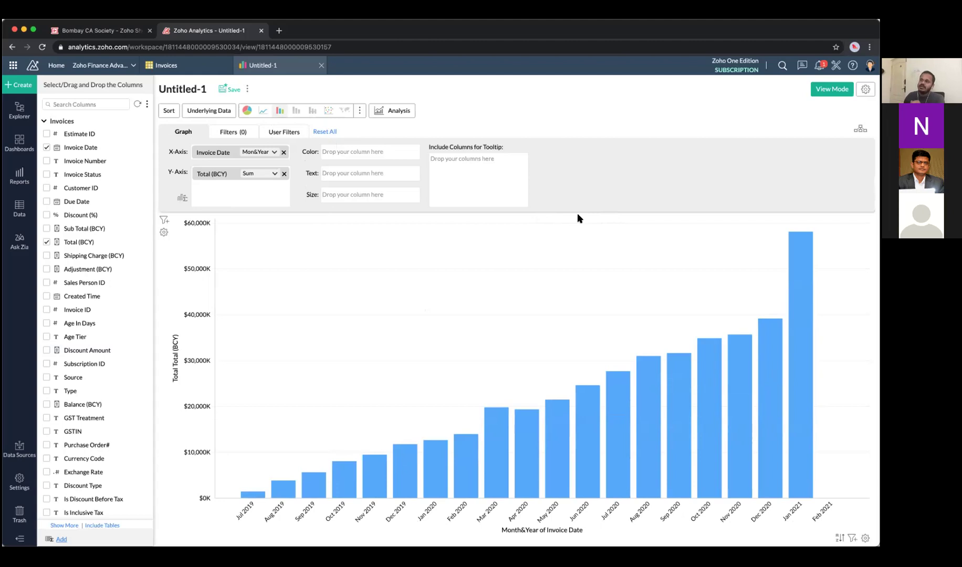
click(247, 112)
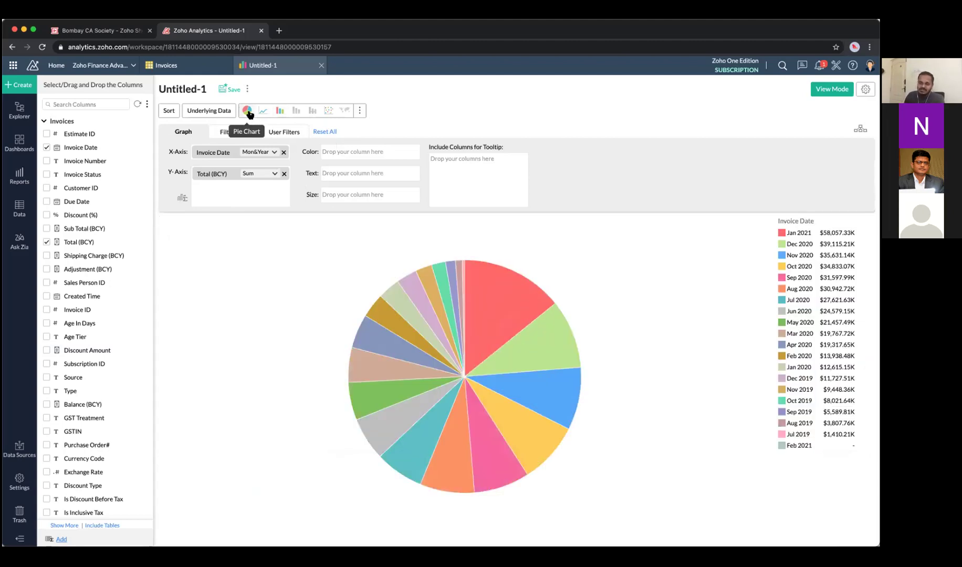
click(360, 112)
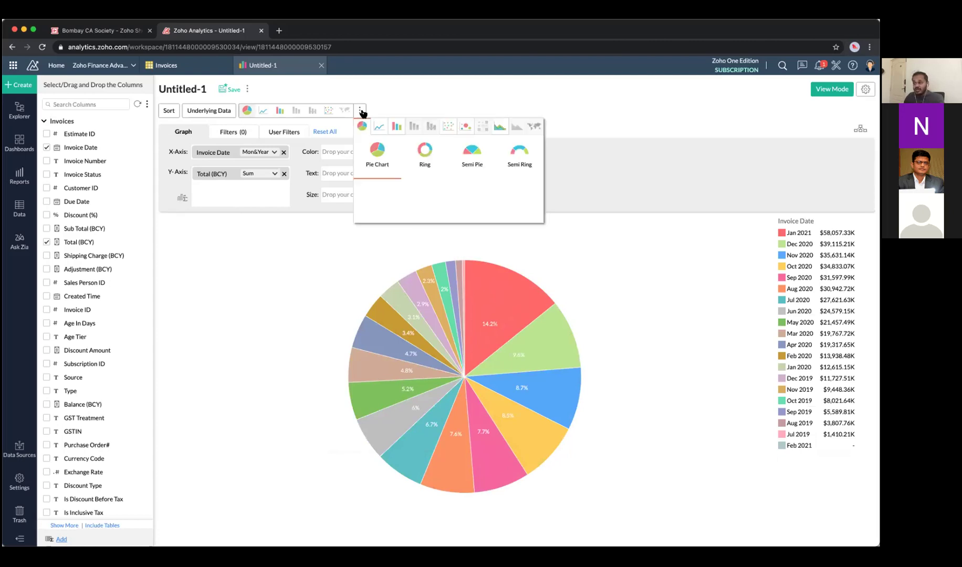
click(420, 157)
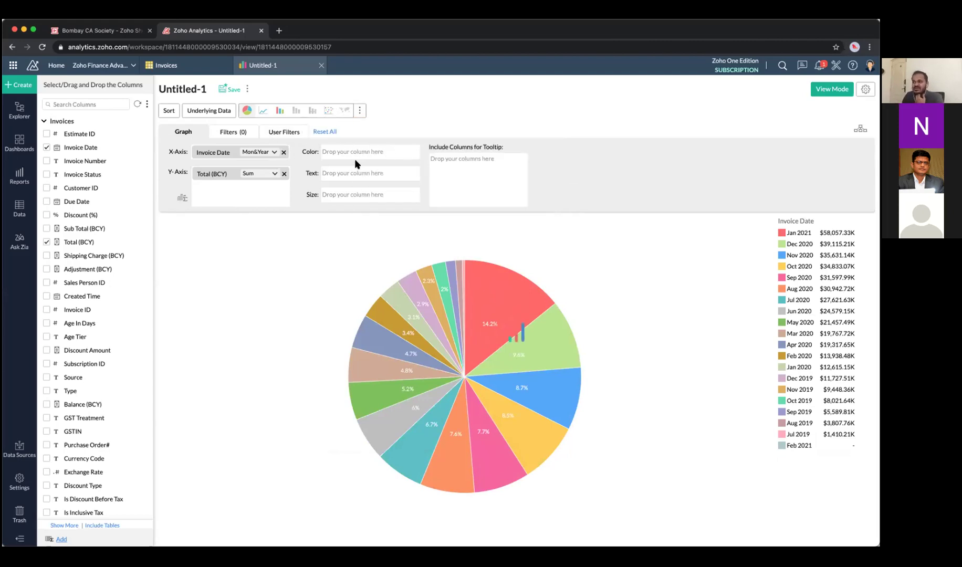
click(280, 113)
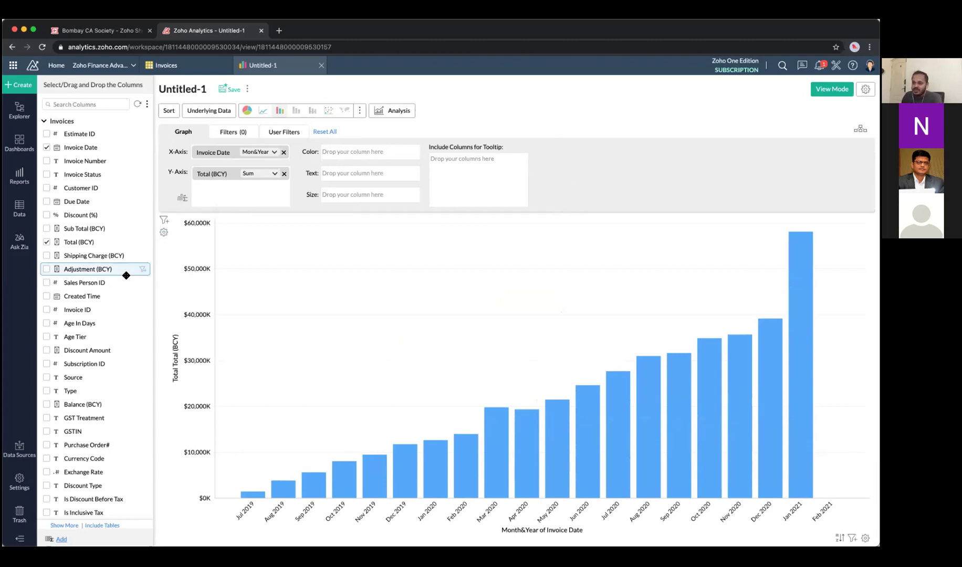
Stack the monthly Total (BCY) bars by Invoice Status colour and preview in View Mode.
drag(134, 174, 387, 155)
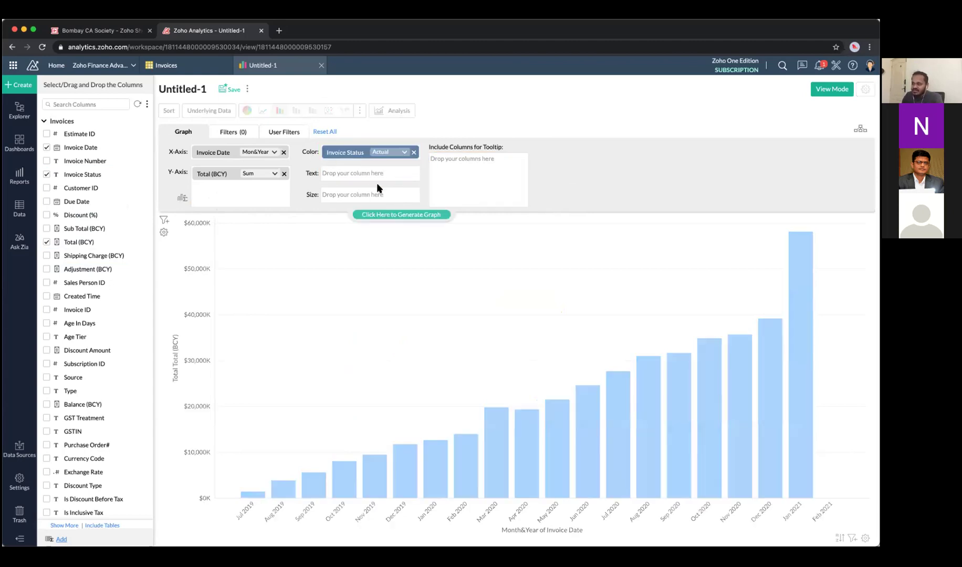
click(377, 212)
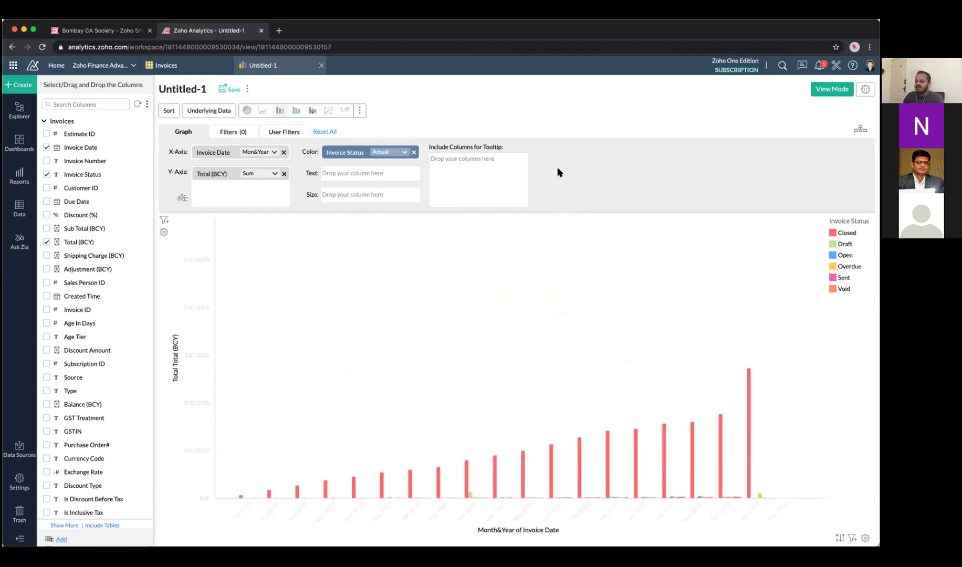
click(296, 111)
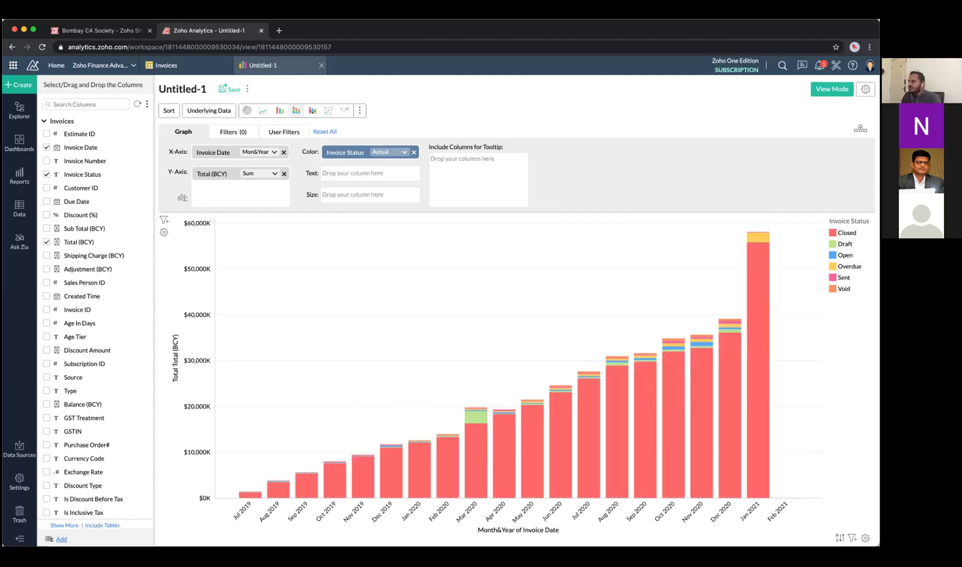
click(831, 89)
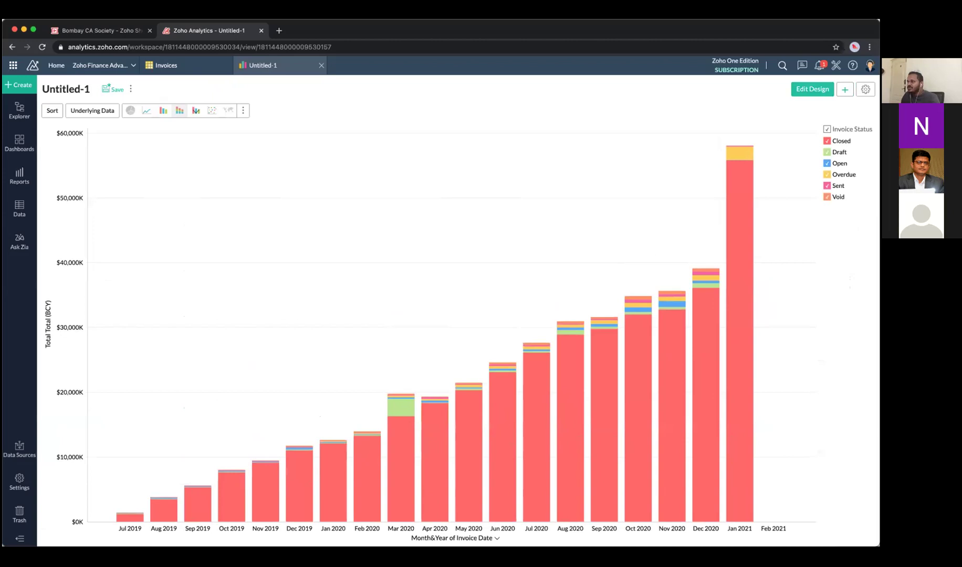
Toggle legend statuses in View Mode (hide Closed, only Overdue, then all), then resume editing.
click(813, 89)
click(832, 89)
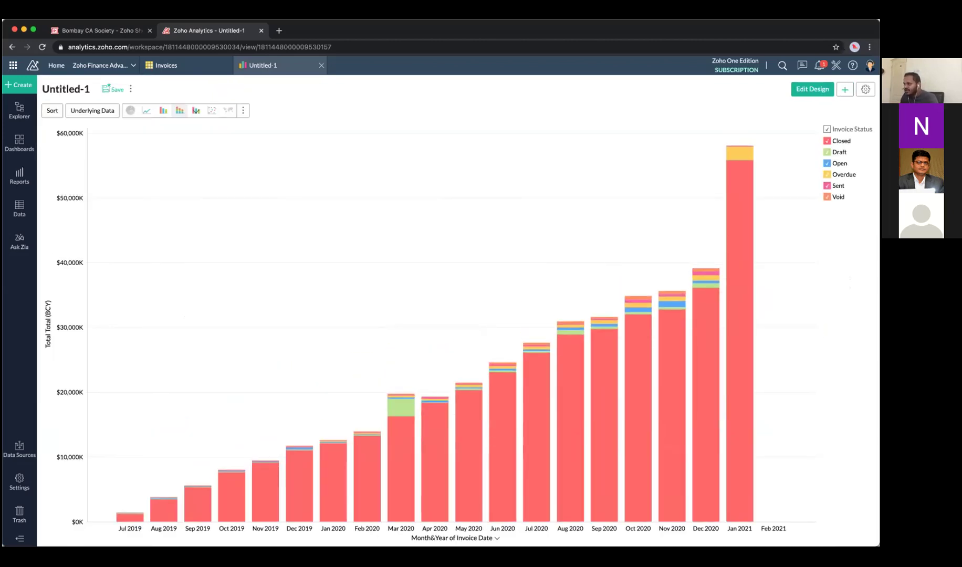
click(841, 141)
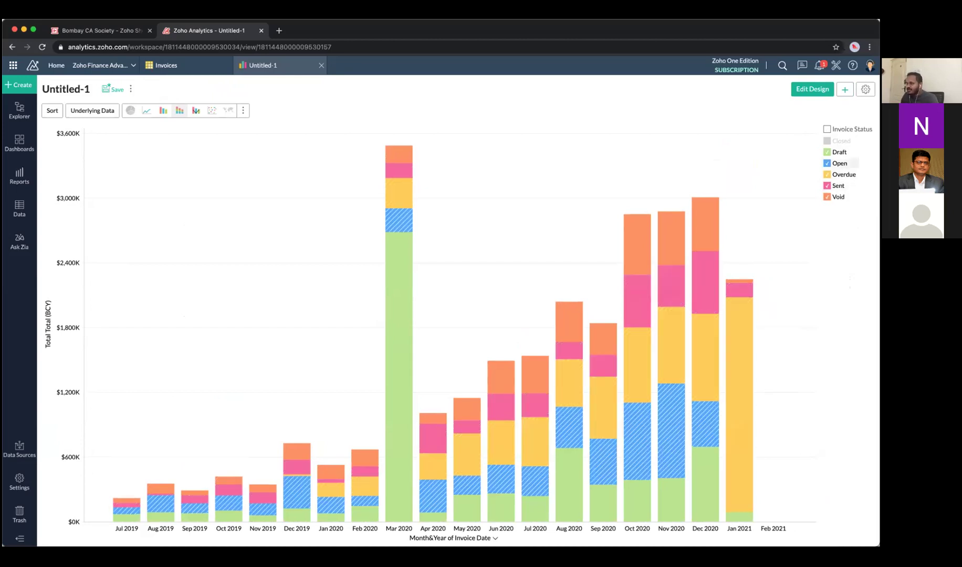
click(346, 519)
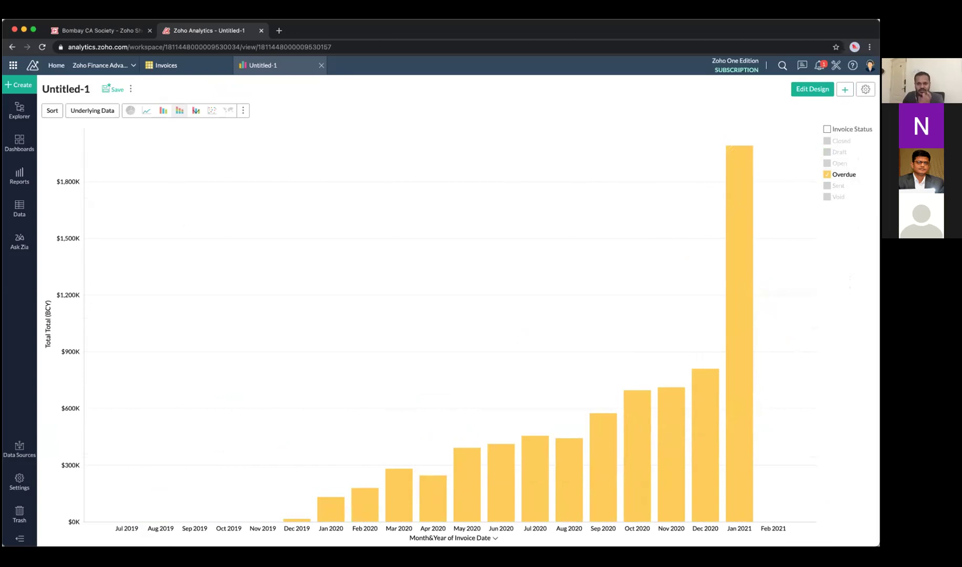
click(827, 129)
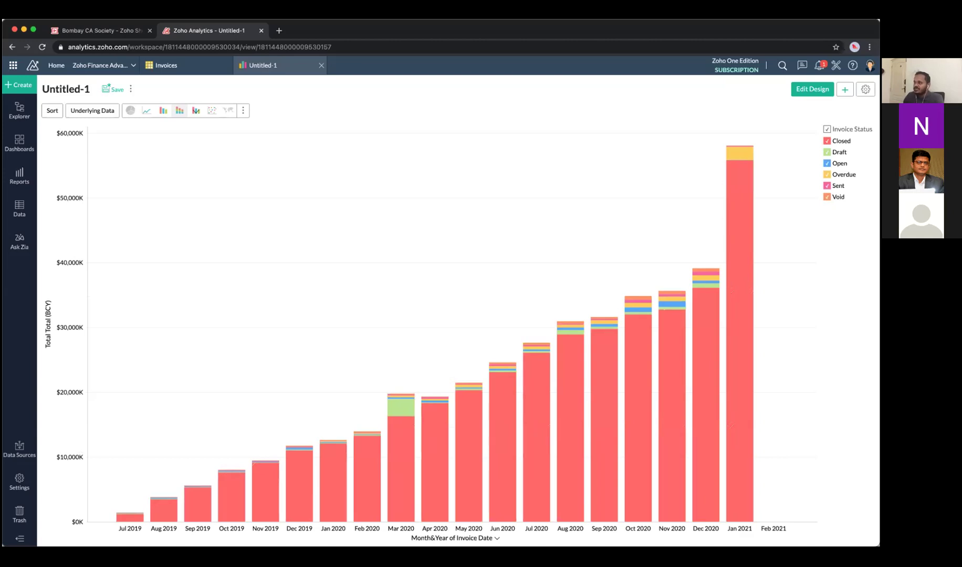
click(827, 128)
click(827, 197)
click(828, 185)
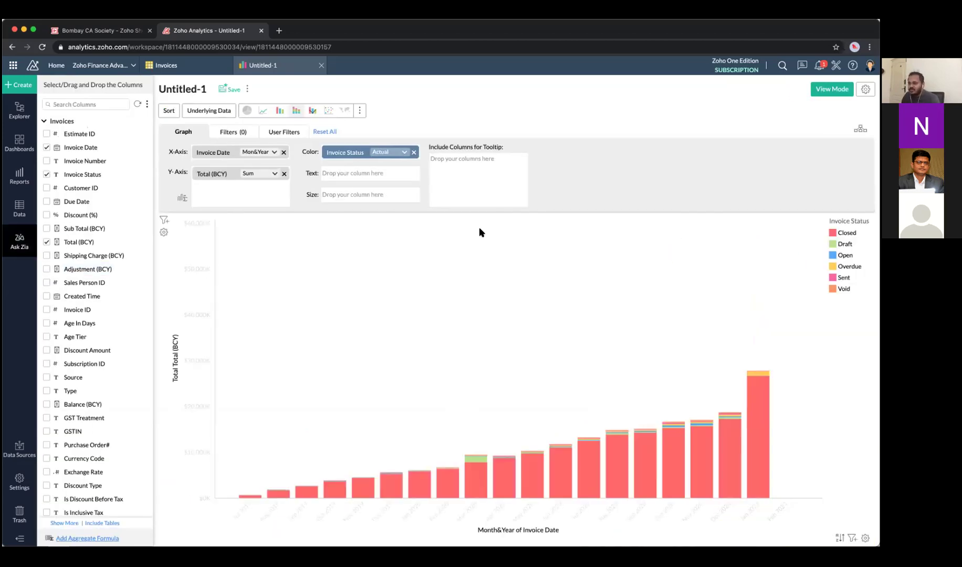
Add Sub Total (BCY) and averaged Discount Amount to the tooltip columns and regenerate.
drag(84, 228, 457, 189)
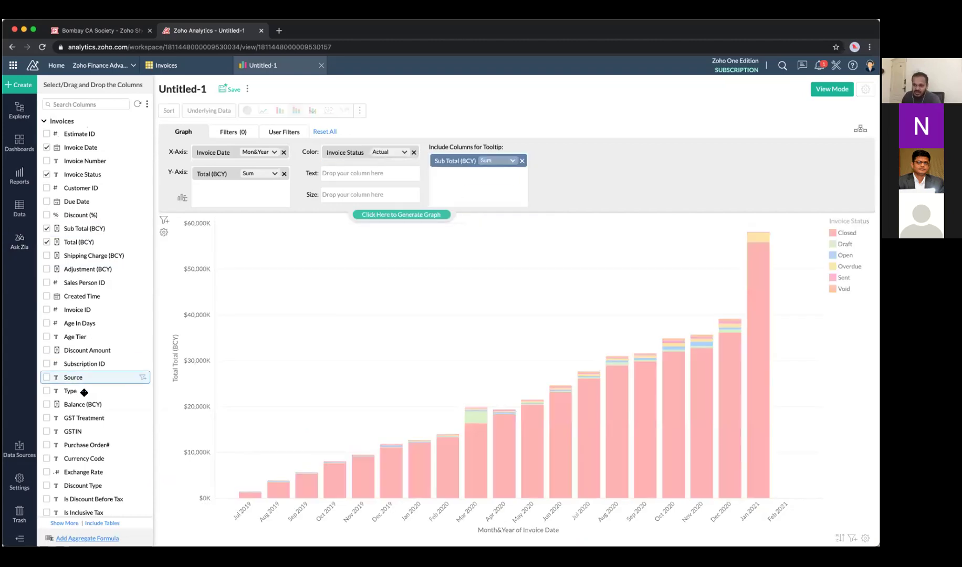
drag(101, 350, 498, 183)
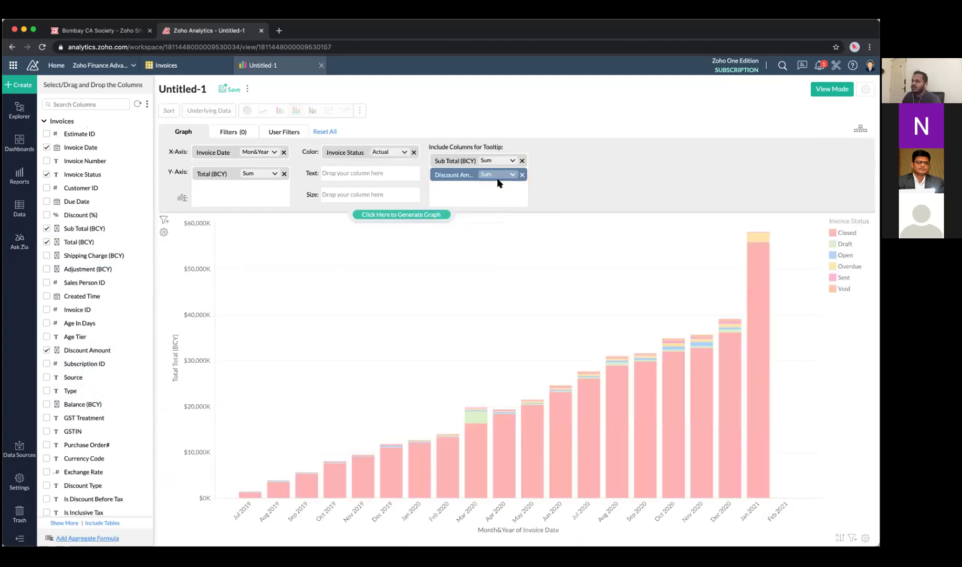
click(502, 176)
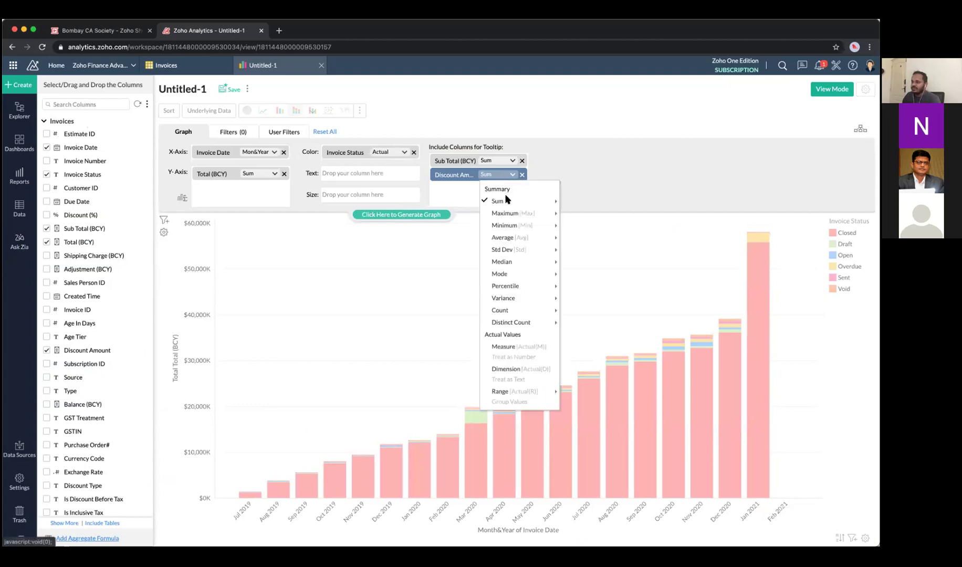
click(509, 237)
click(414, 215)
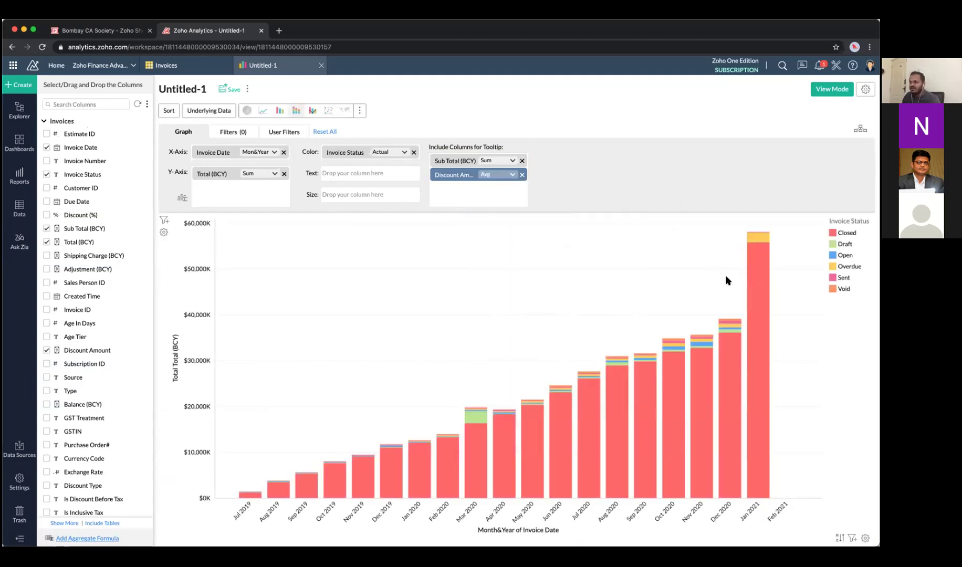
Review Total (BCY)'s aggregation options, leaving it as Sum.
click(260, 175)
click(261, 174)
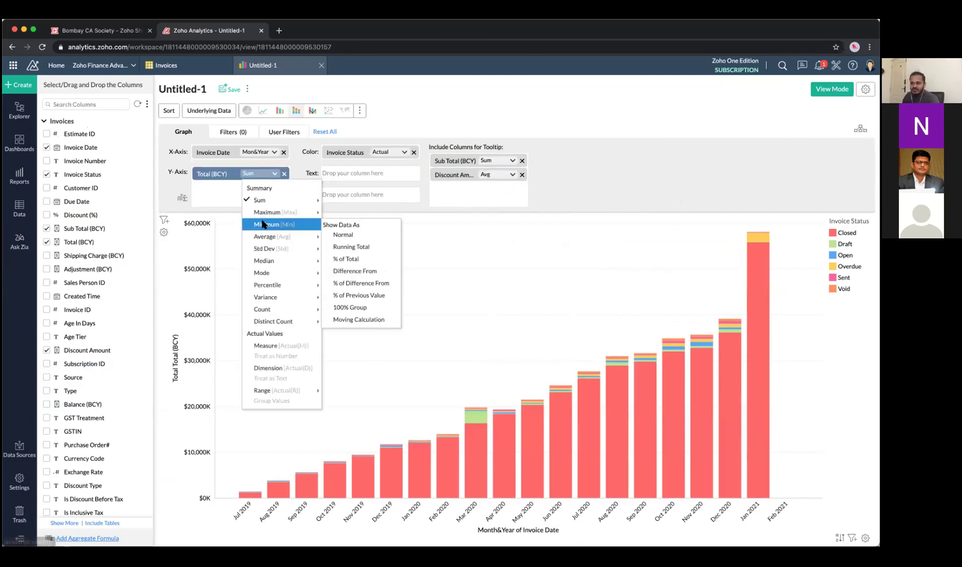
mouse_move(278, 203)
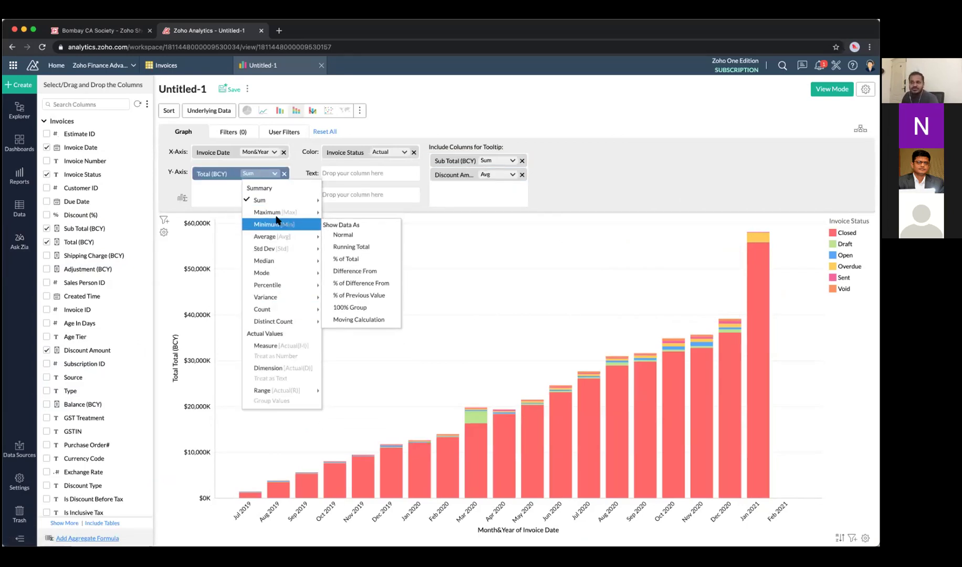
mouse_move(278, 249)
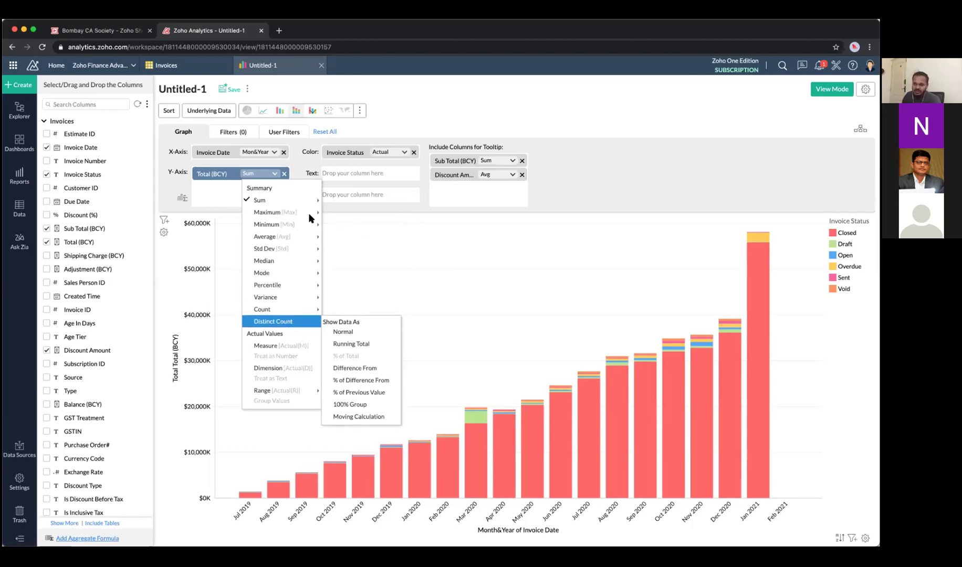
mouse_move(311, 214)
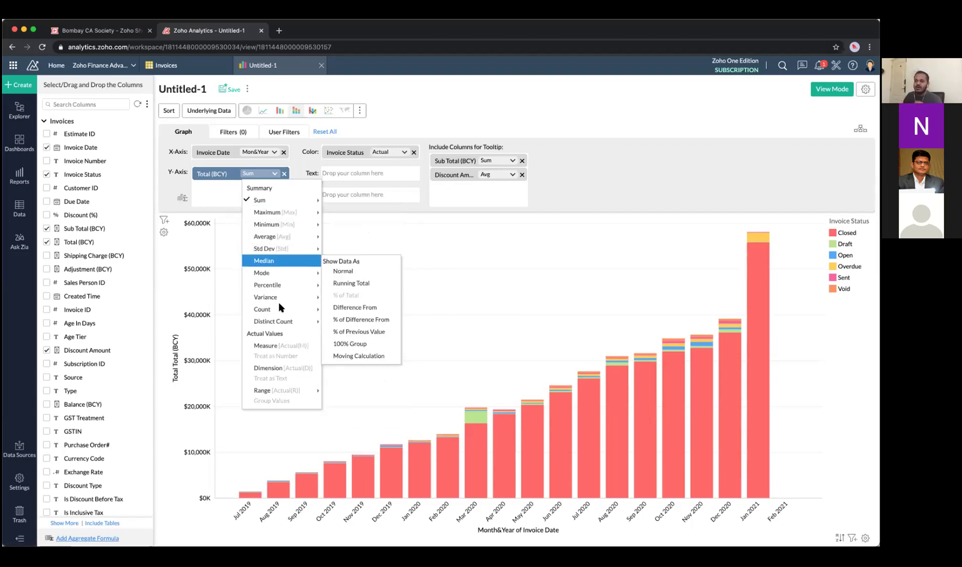
mouse_move(280, 295)
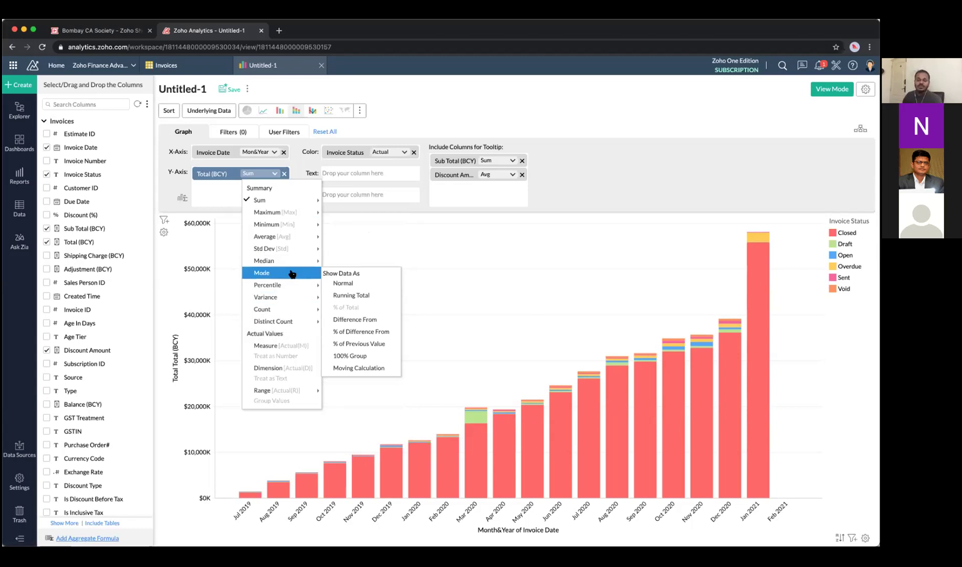
mouse_move(310, 237)
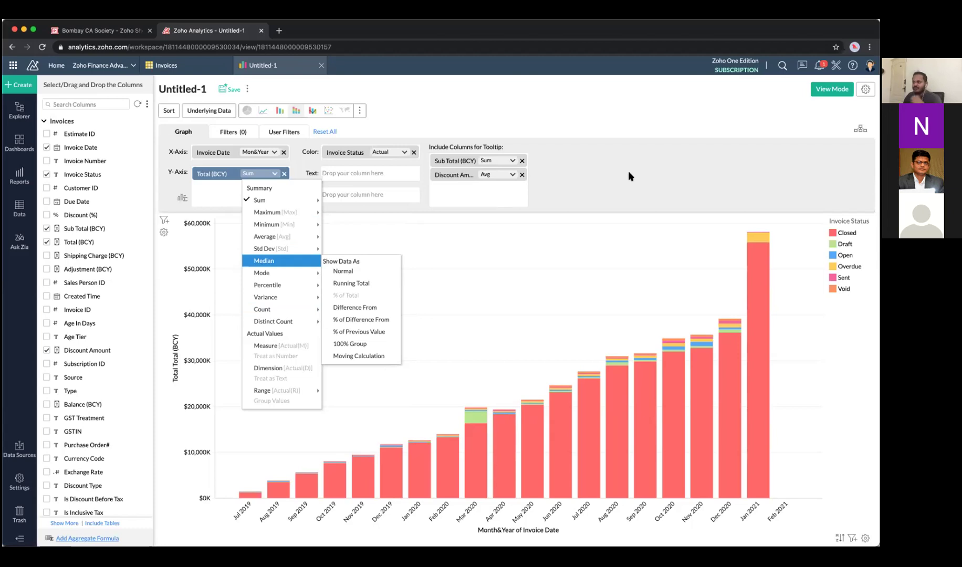
click(609, 172)
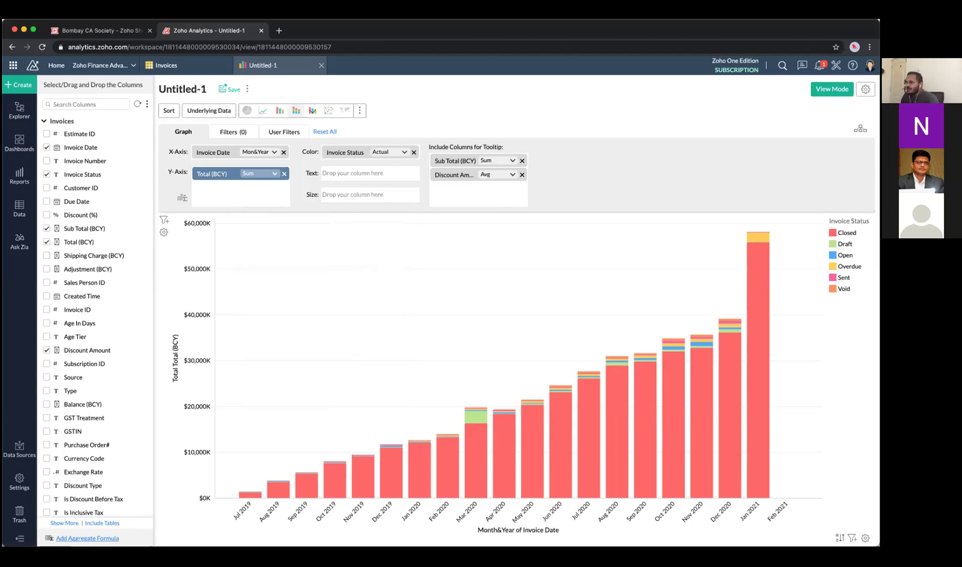
Filter the View Mode chart to Overdue and inspect the Jan 2021 bar's underlying invoice rows.
click(832, 88)
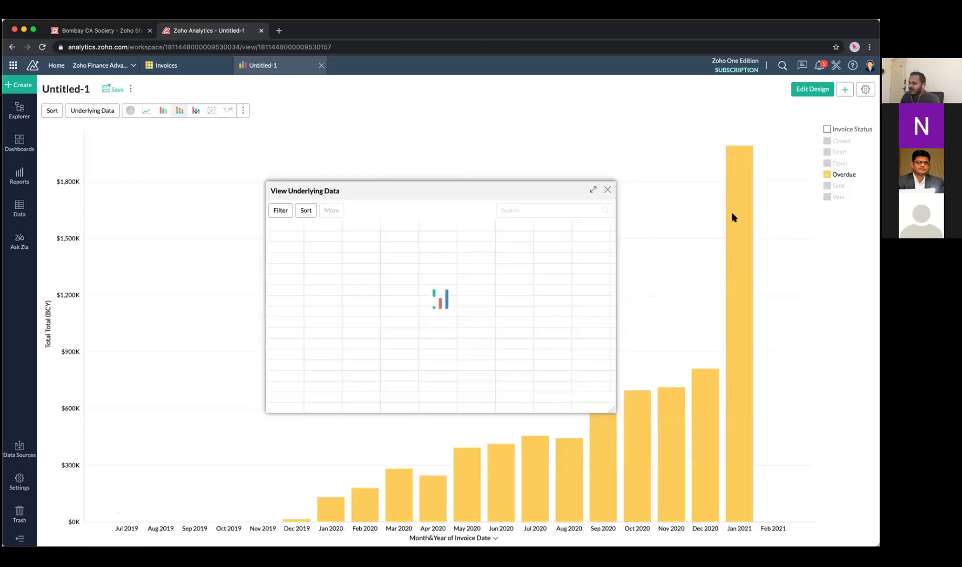
click(724, 186)
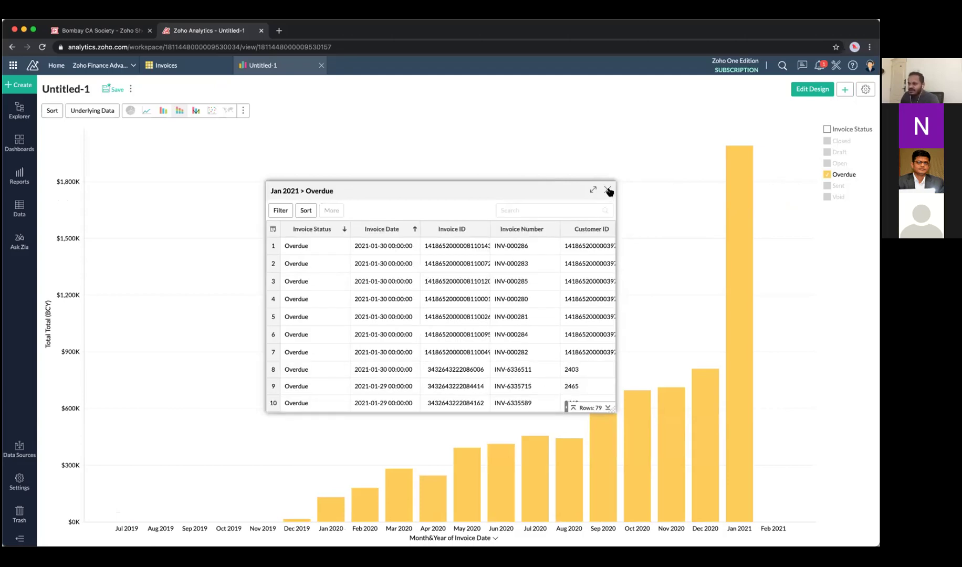
scroll(441, 326, right, 5)
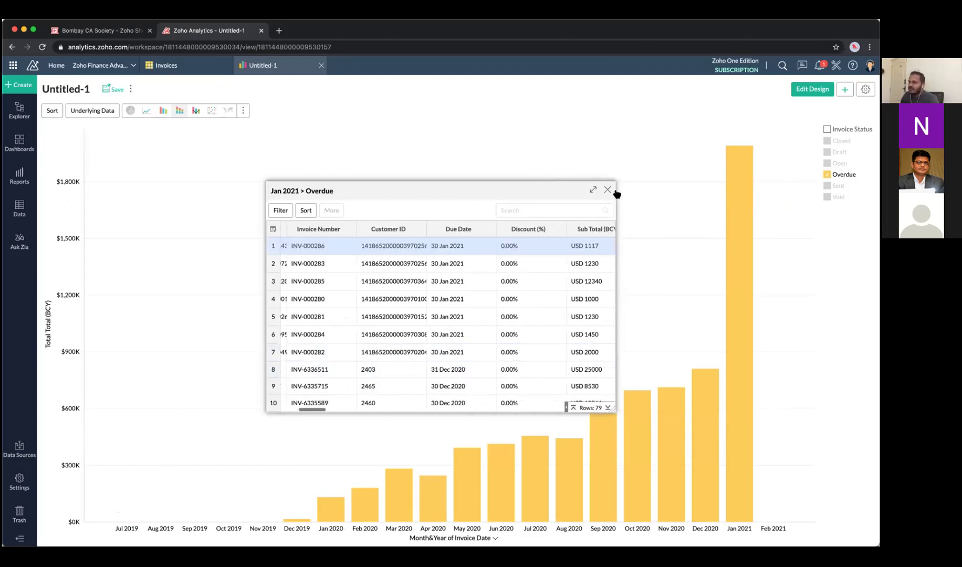
click(738, 211)
click(737, 209)
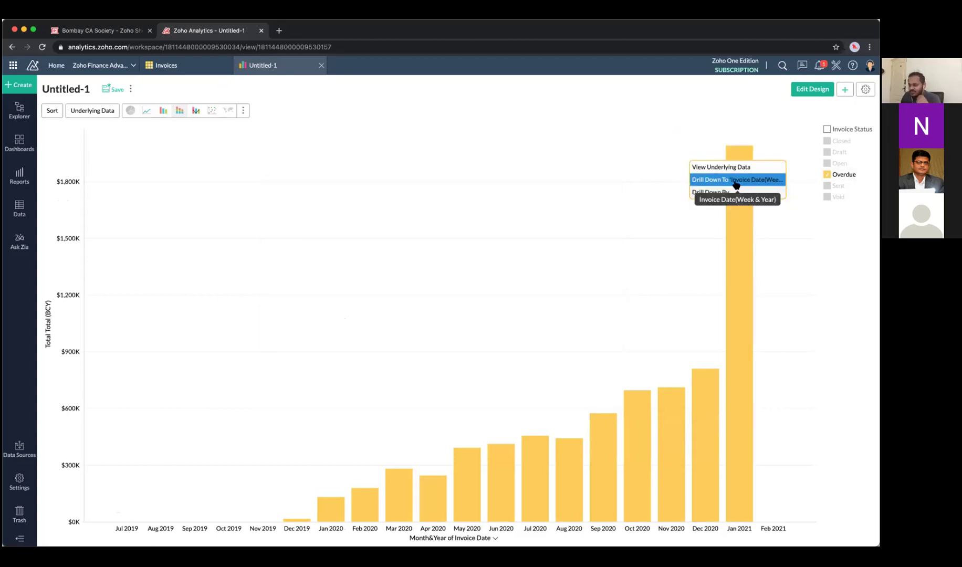
Break Jan 2021 into weekly bars, then drill W02 2021 down by Sales Person Name.
click(736, 181)
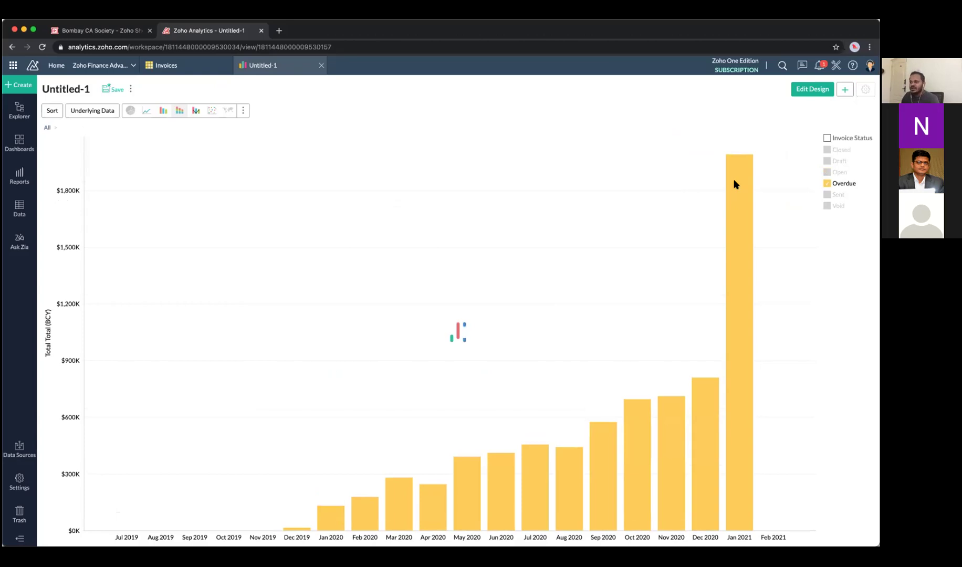
click(164, 115)
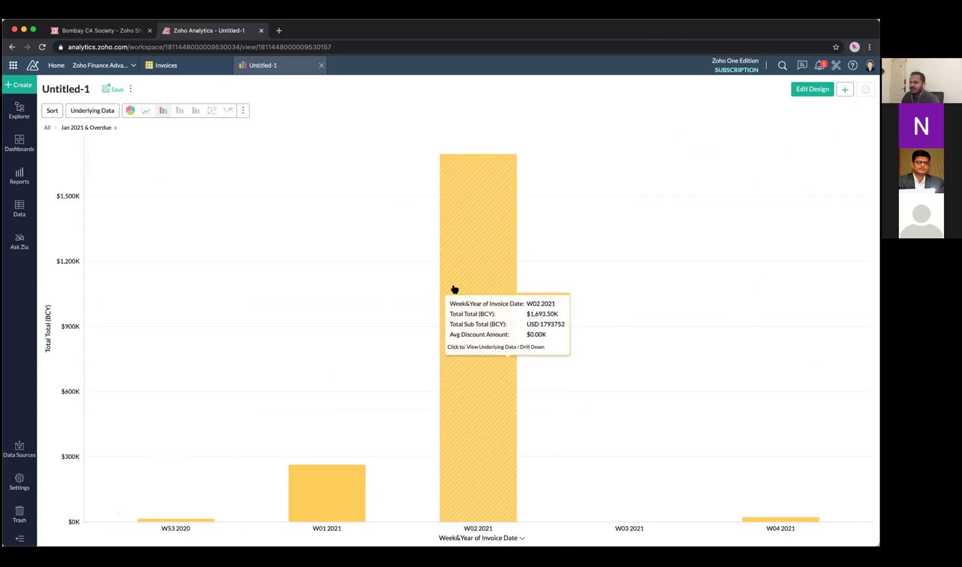
click(438, 281)
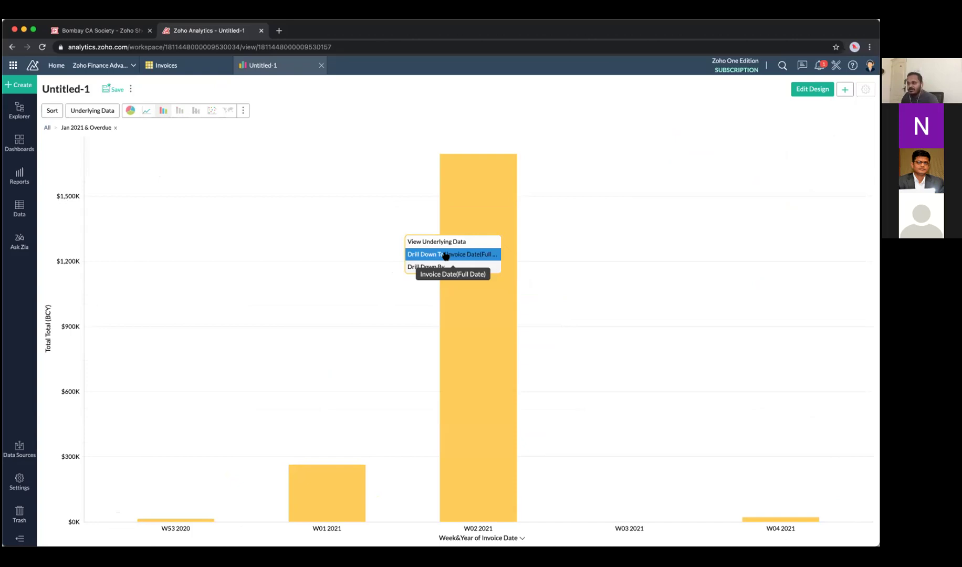
click(439, 266)
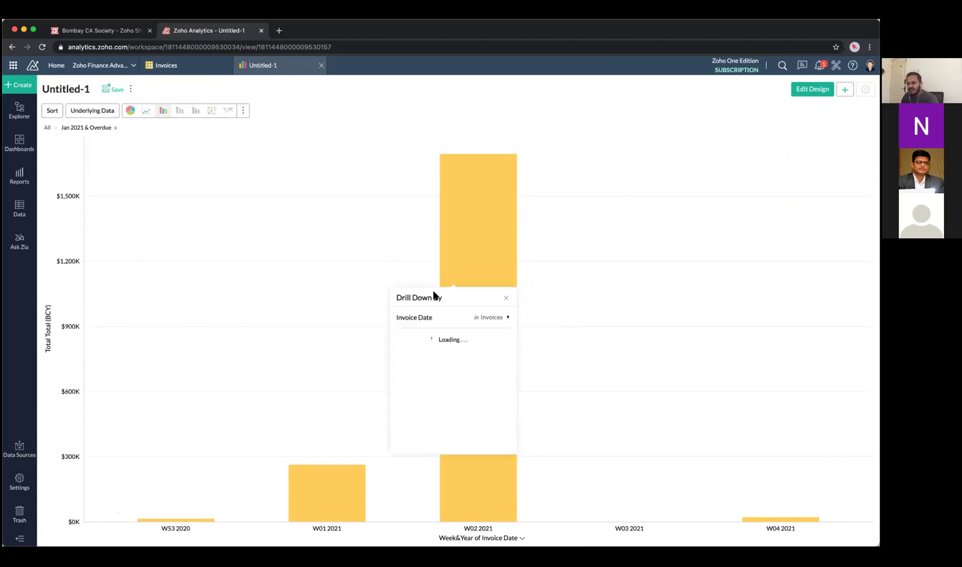
mouse_move(473, 374)
scroll(473, 375, down, 5)
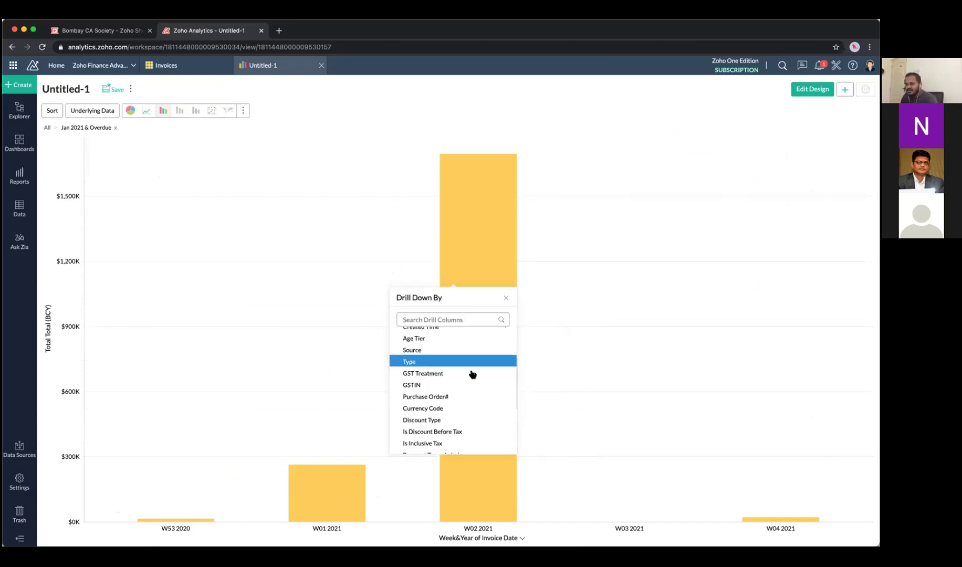
scroll(473, 374, down, 2)
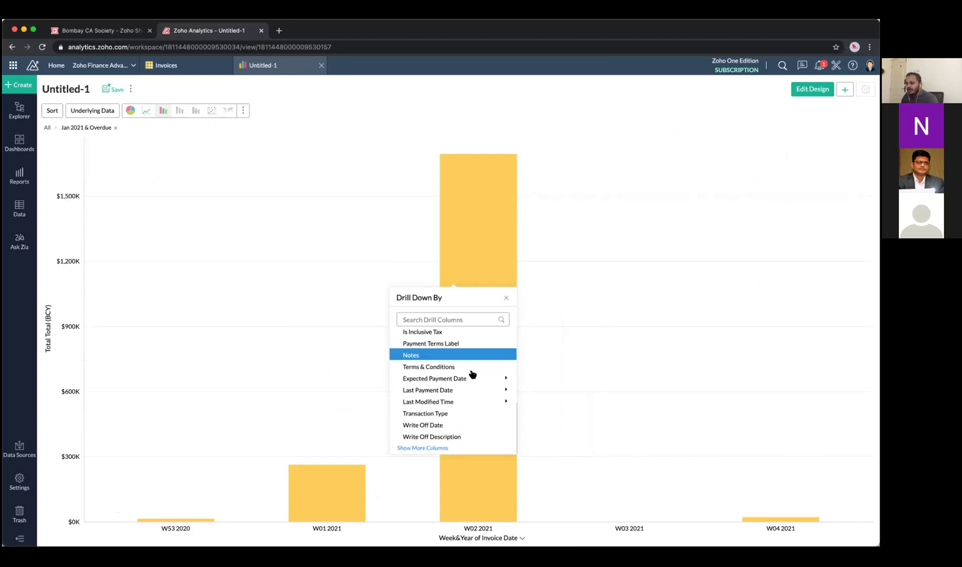
scroll(447, 390, down, 10)
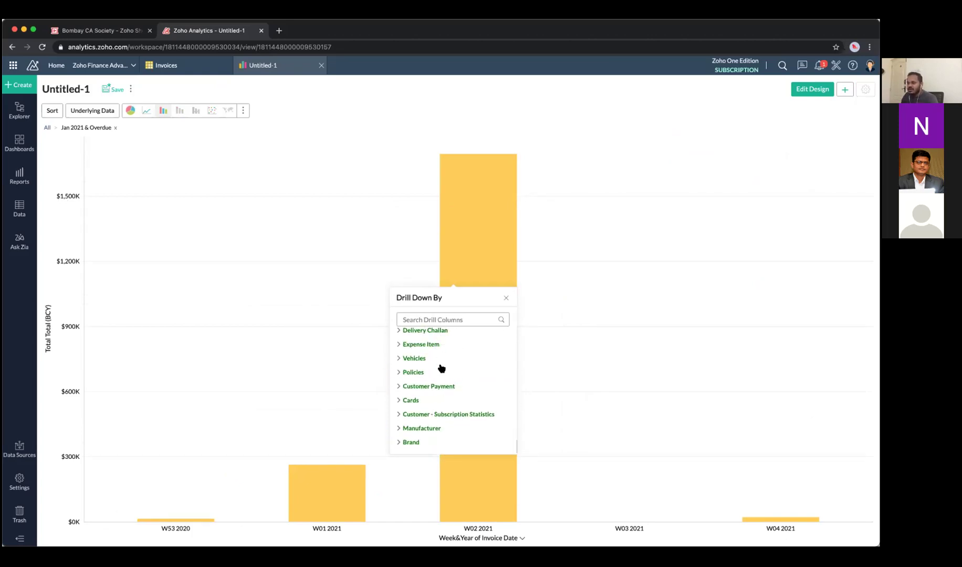
scroll(441, 369, up, 2)
text(sales)
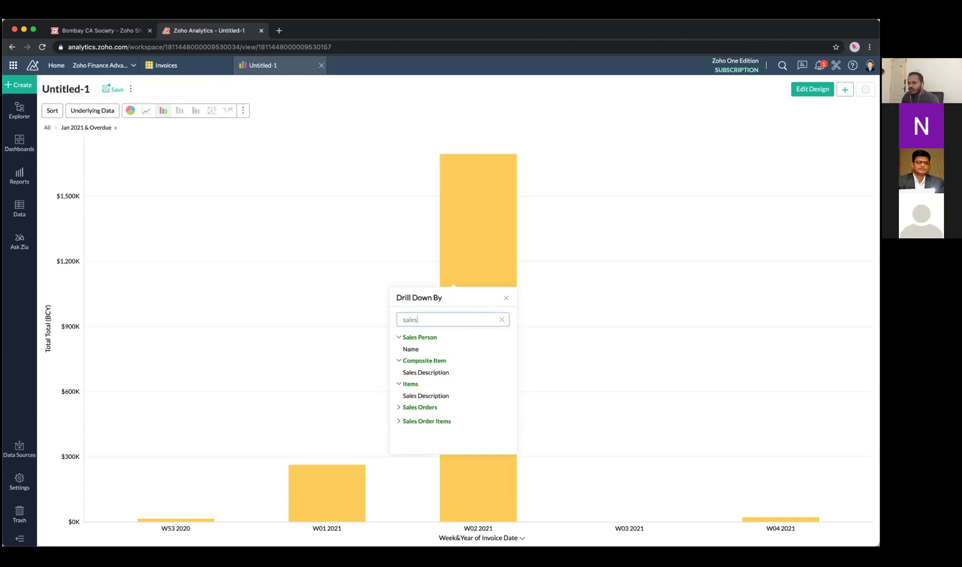
click(412, 350)
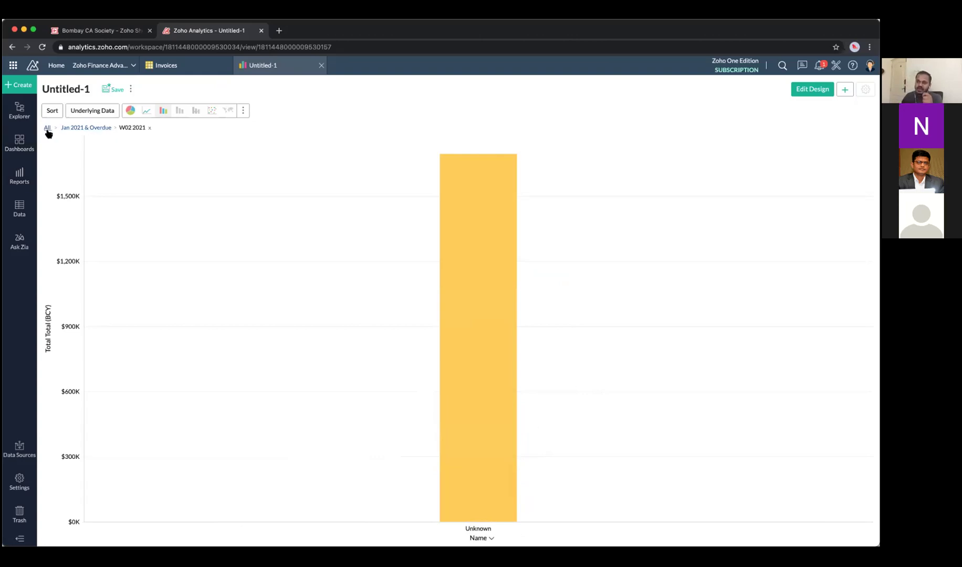
Discard the unsaved Untitled-1 drilled chart to return to the Invoices table.
scroll(66, 137, up, 5)
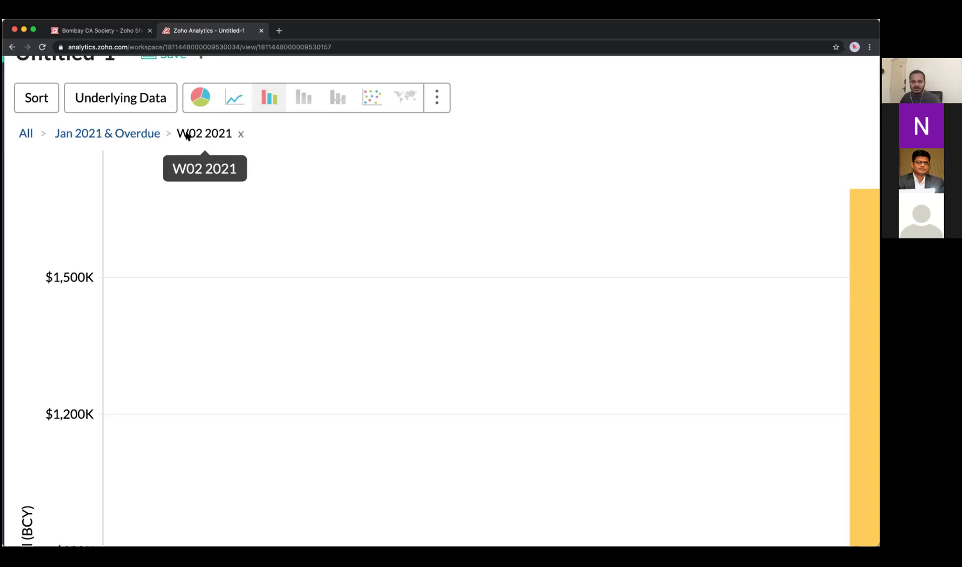
scroll(187, 136, down, 5)
click(321, 66)
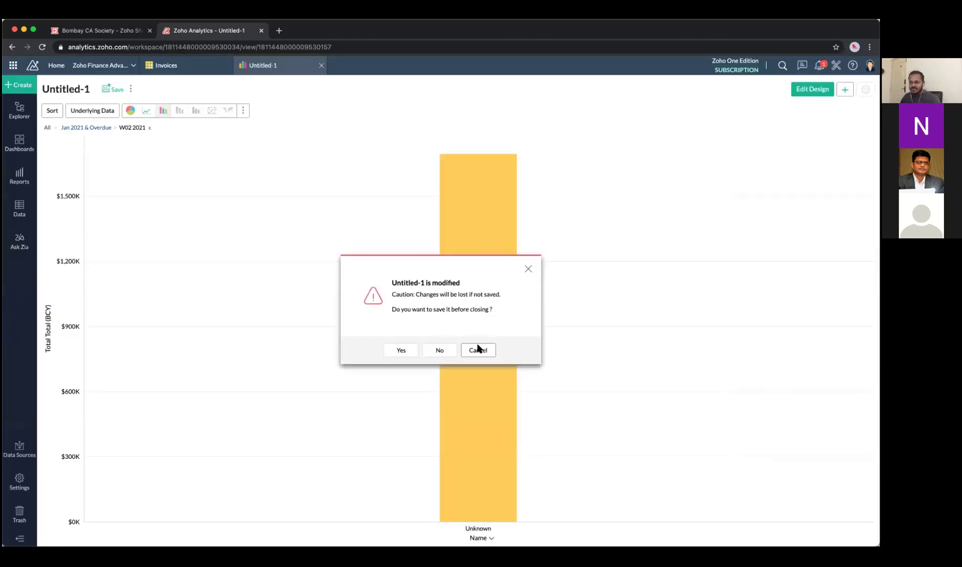
click(440, 352)
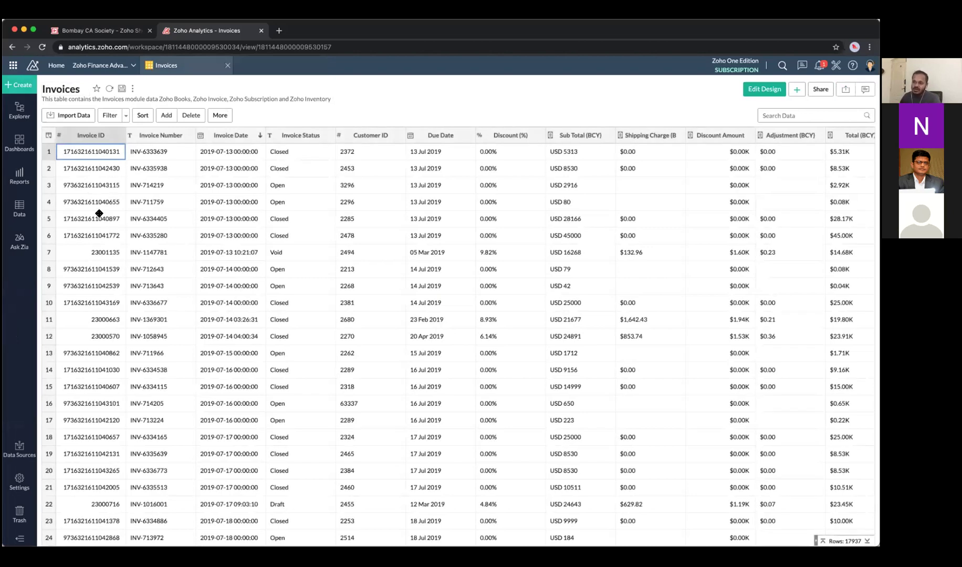
drag(99, 150, 346, 170)
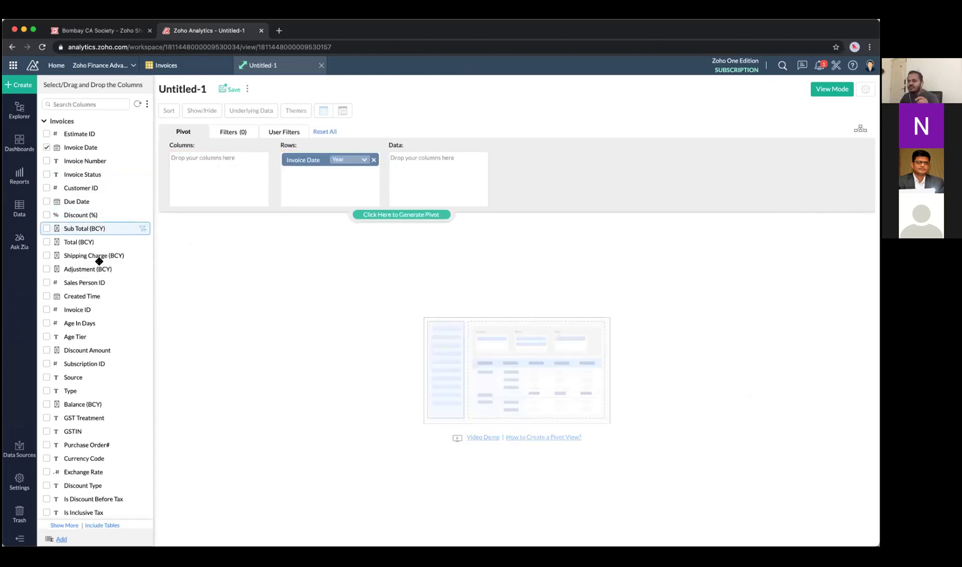
drag(98, 242, 441, 197)
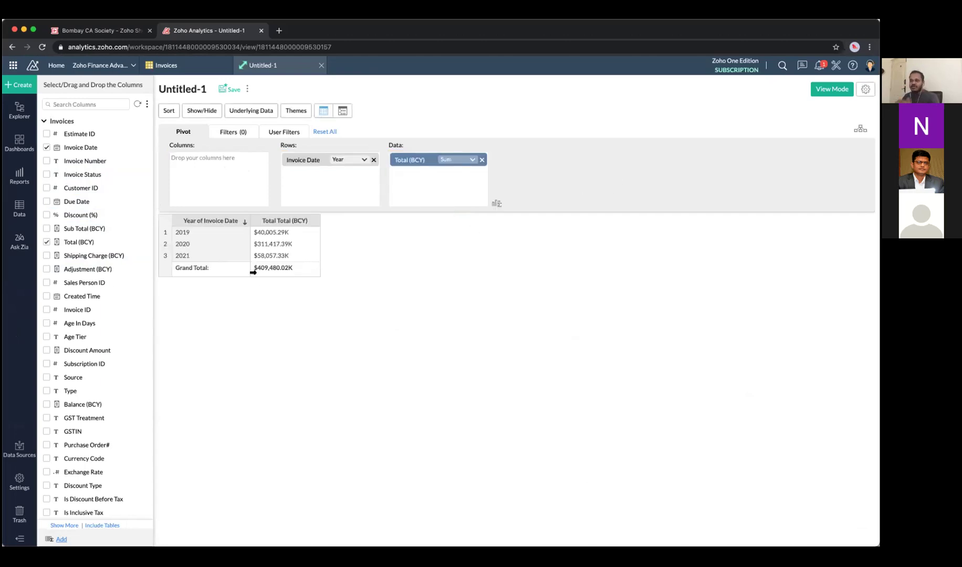
click(353, 161)
click(356, 219)
click(415, 215)
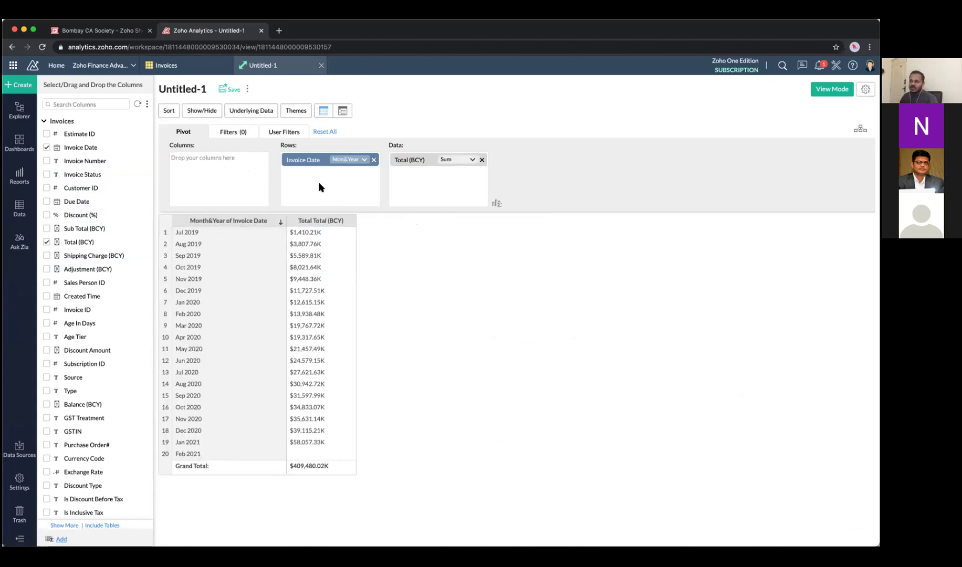
drag(311, 163, 231, 161)
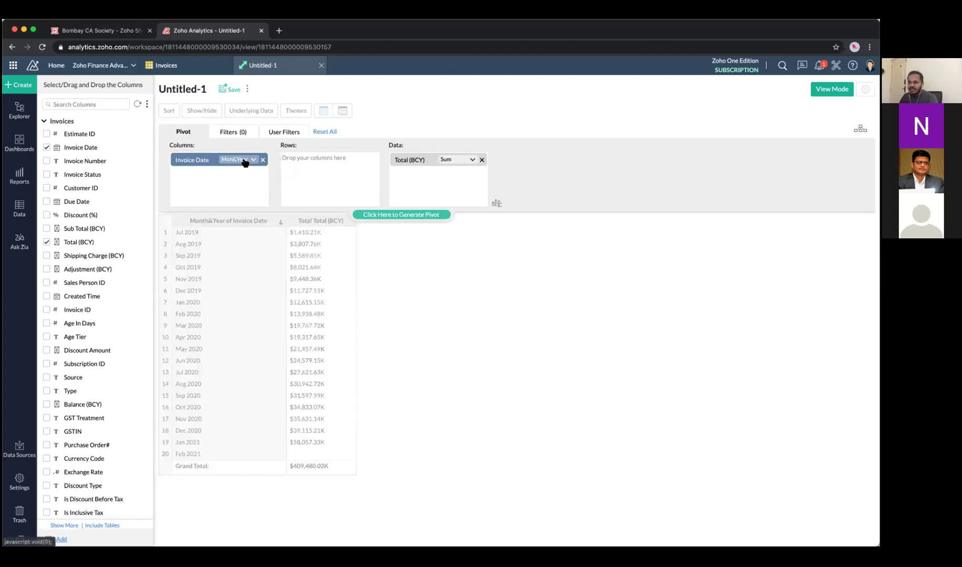
click(240, 160)
click(250, 177)
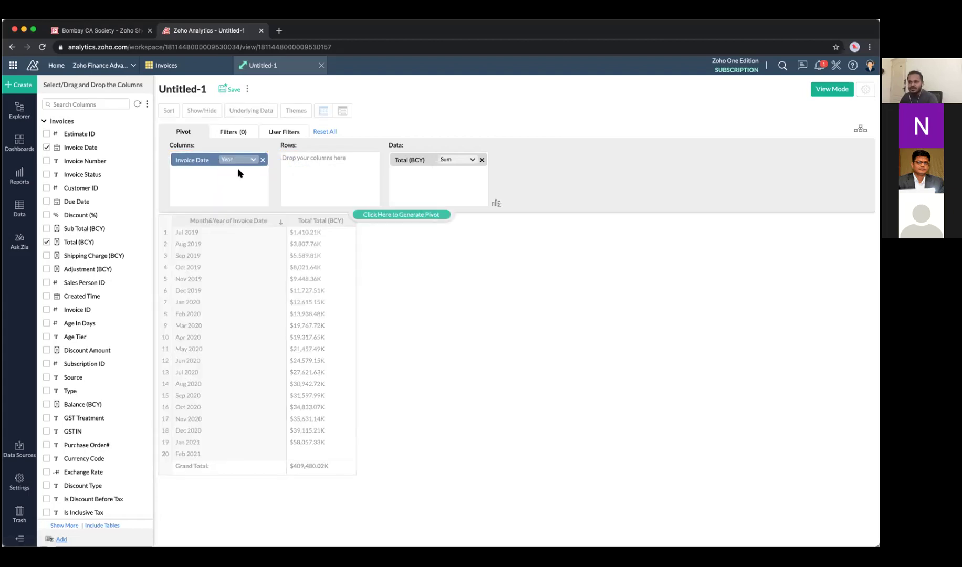
drag(81, 147, 340, 175)
click(352, 160)
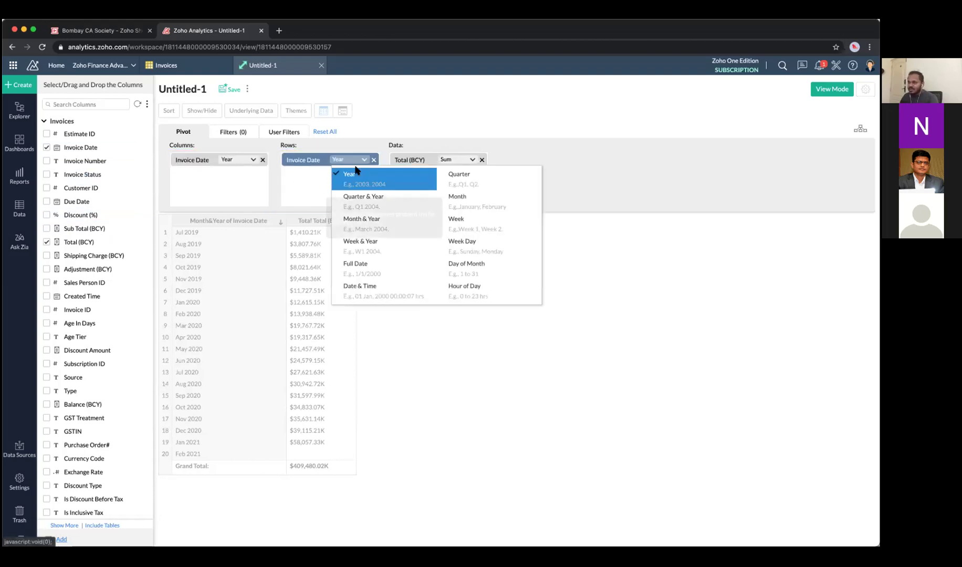
click(447, 204)
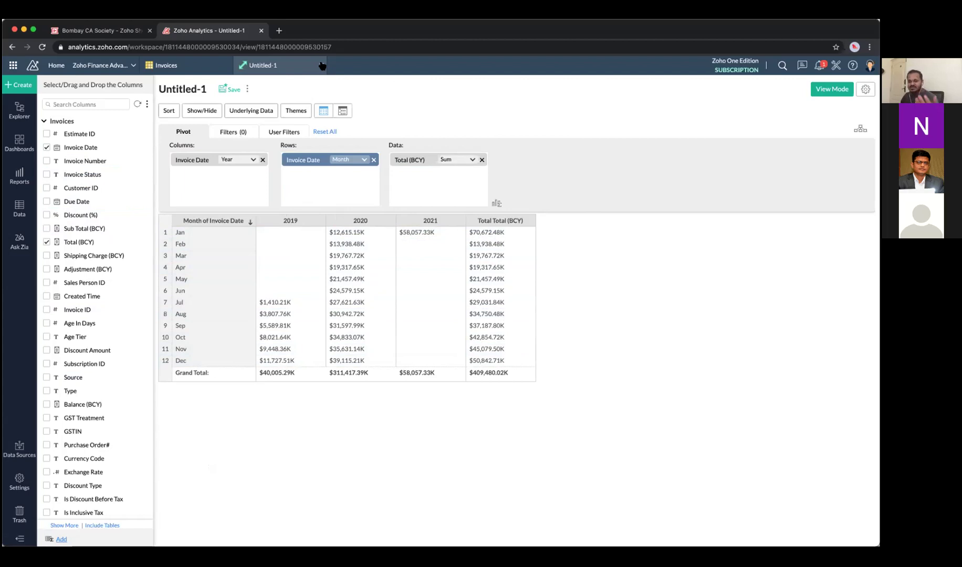
click(242, 160)
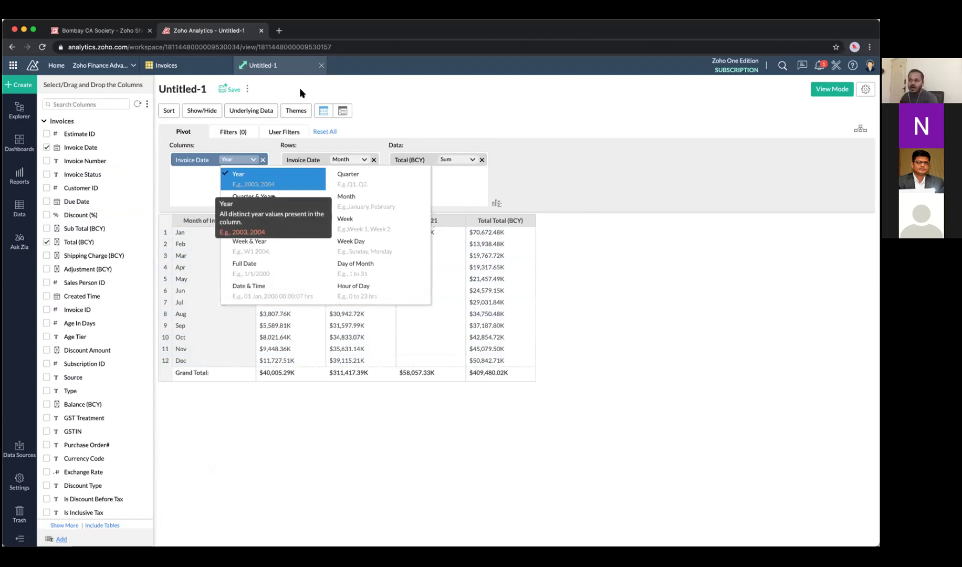
click(321, 65)
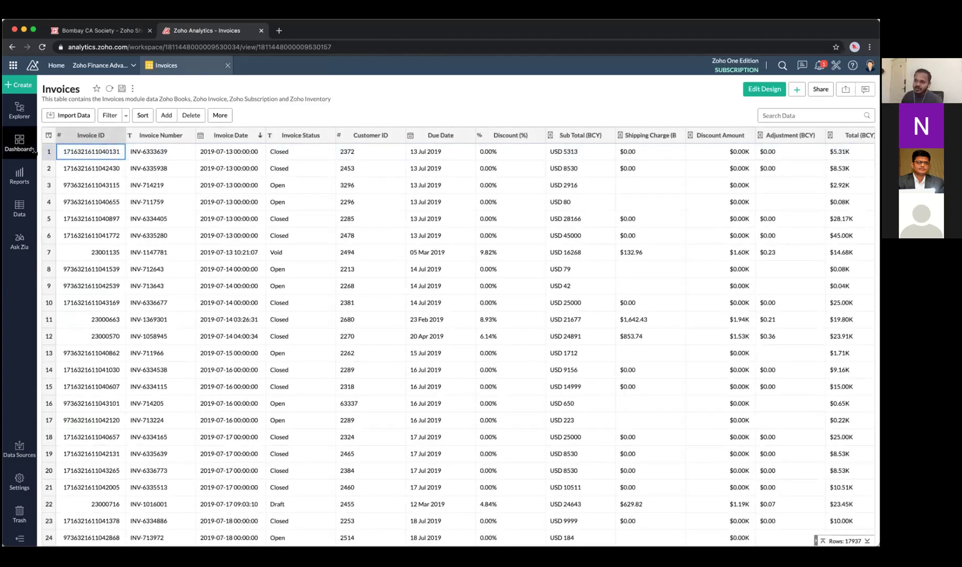
Create a new blank dashboard from the Dashboards list.
click(33, 150)
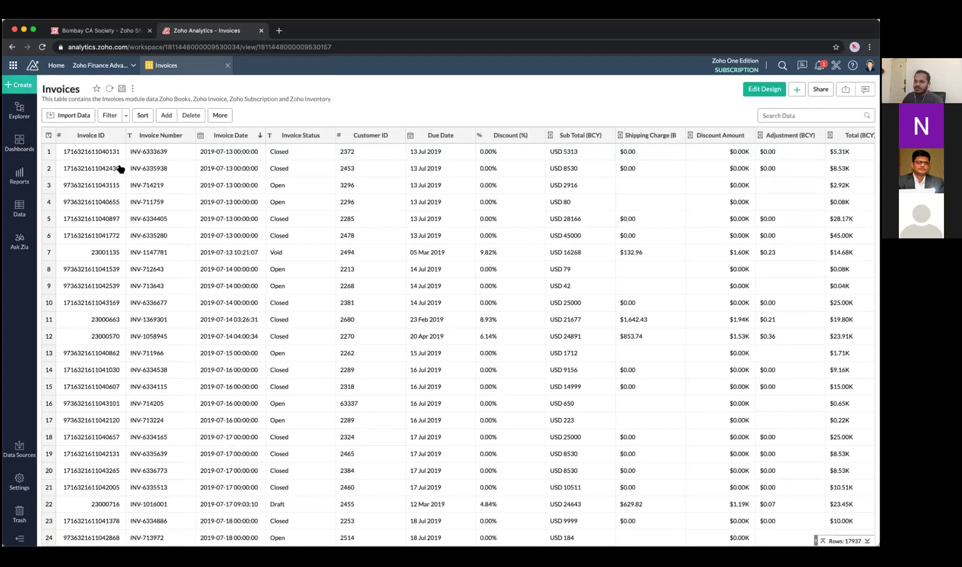
click(21, 86)
click(118, 328)
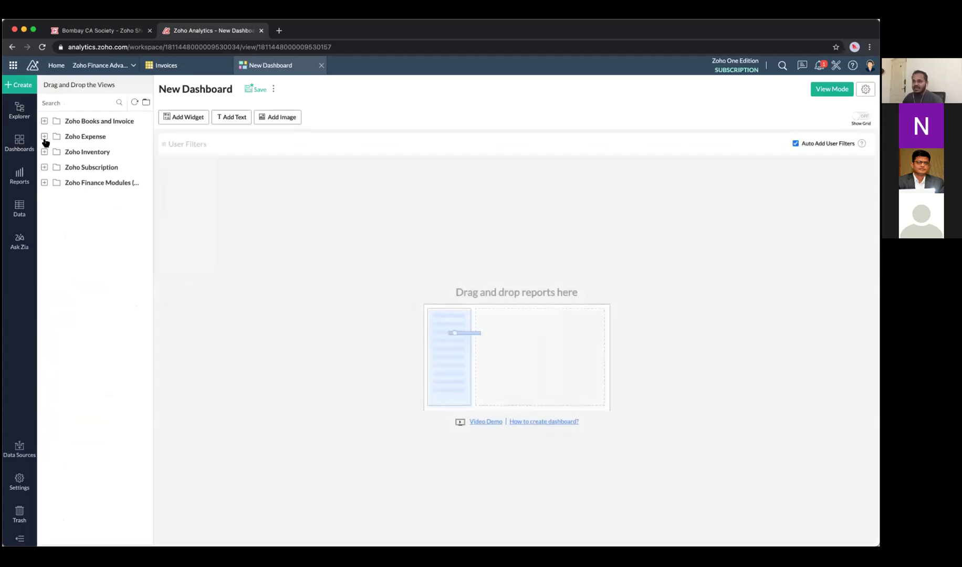
click(44, 137)
click(44, 136)
Add the monthly cost-of-sales vs profit trend report, check its options, then remove it.
click(45, 122)
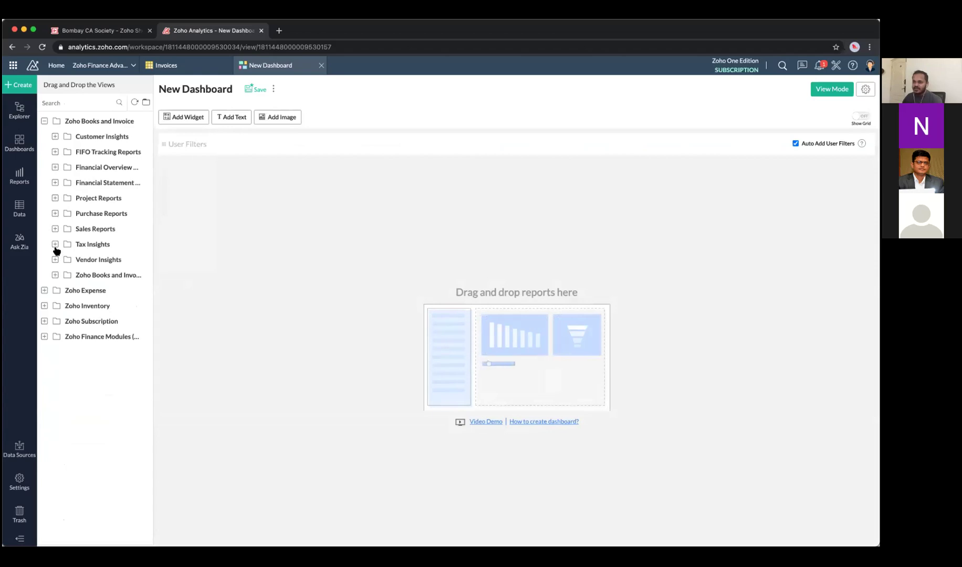
click(55, 229)
scroll(74, 221, down, 2)
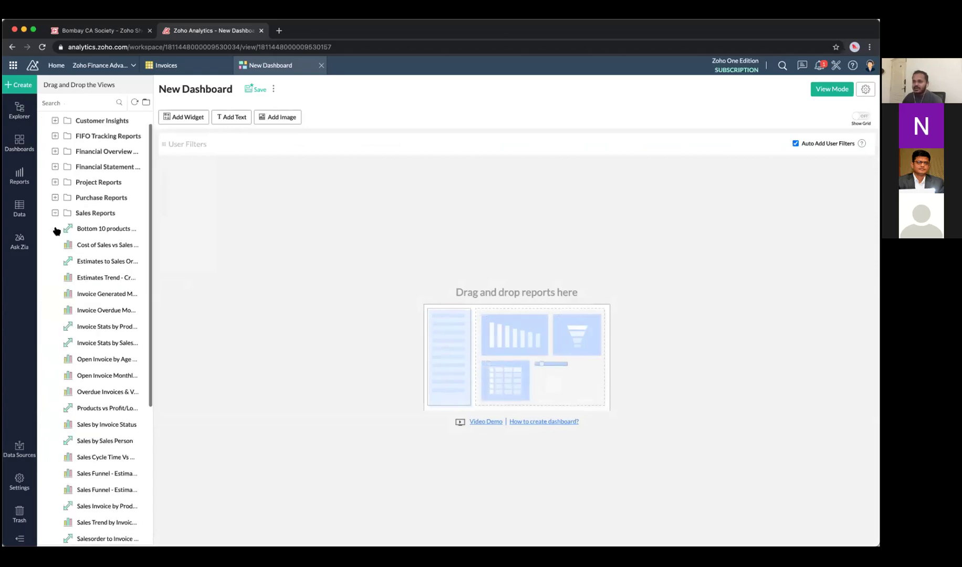
drag(96, 196, 330, 234)
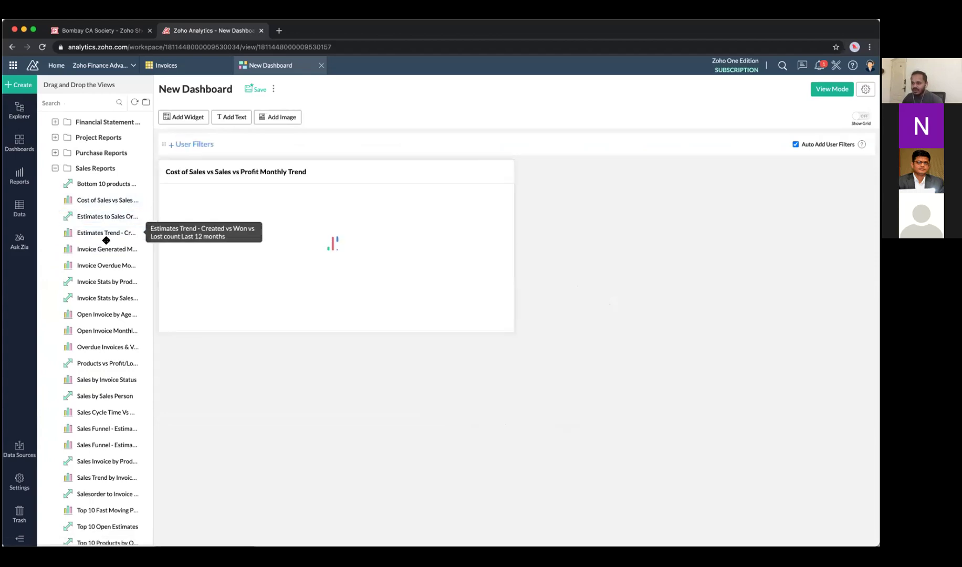
click(503, 214)
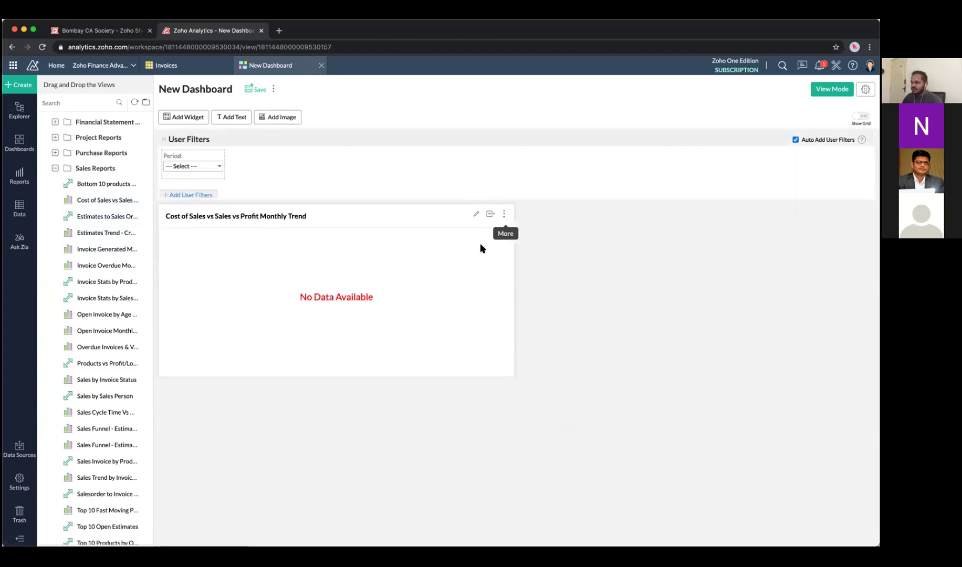
click(486, 262)
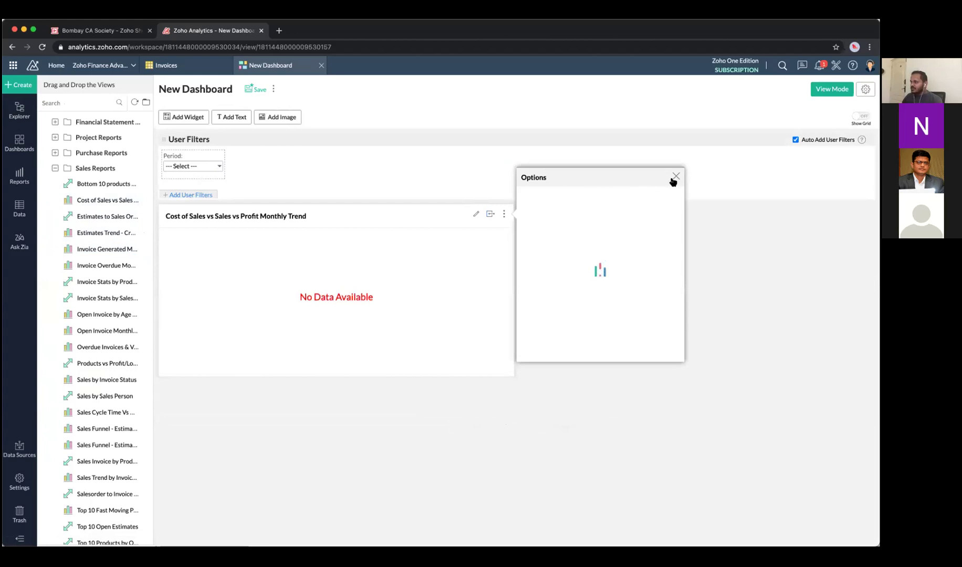
click(676, 177)
click(504, 214)
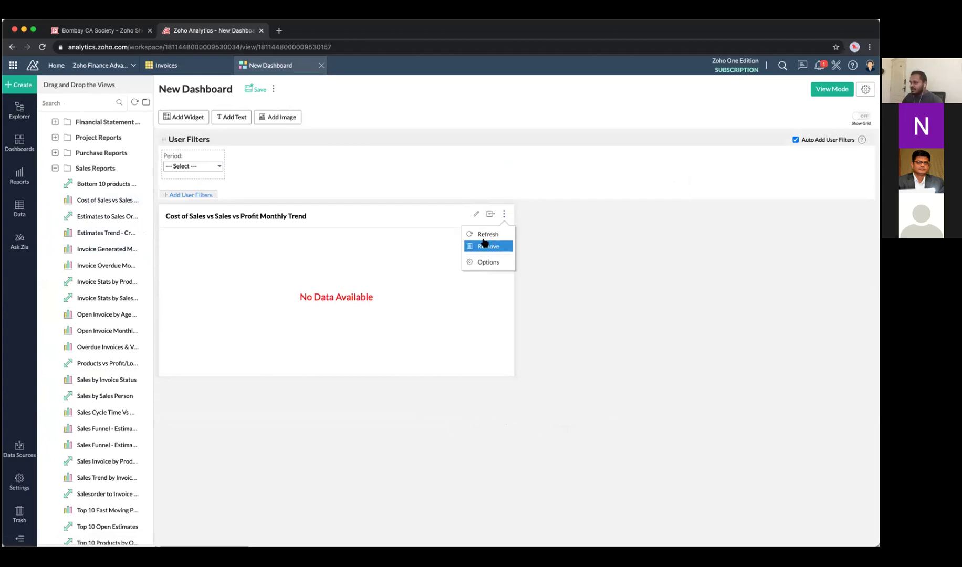
click(484, 243)
Add Open Invoice by Age Tier, Overdue Invoices trend, and a full-width Sales Cycle Time chart.
drag(107, 314, 315, 281)
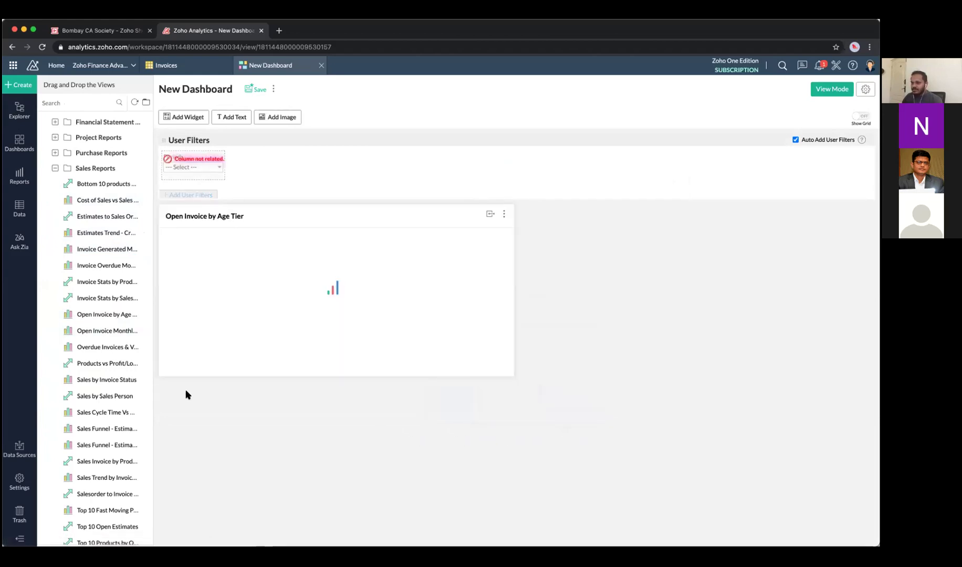
drag(98, 346, 641, 344)
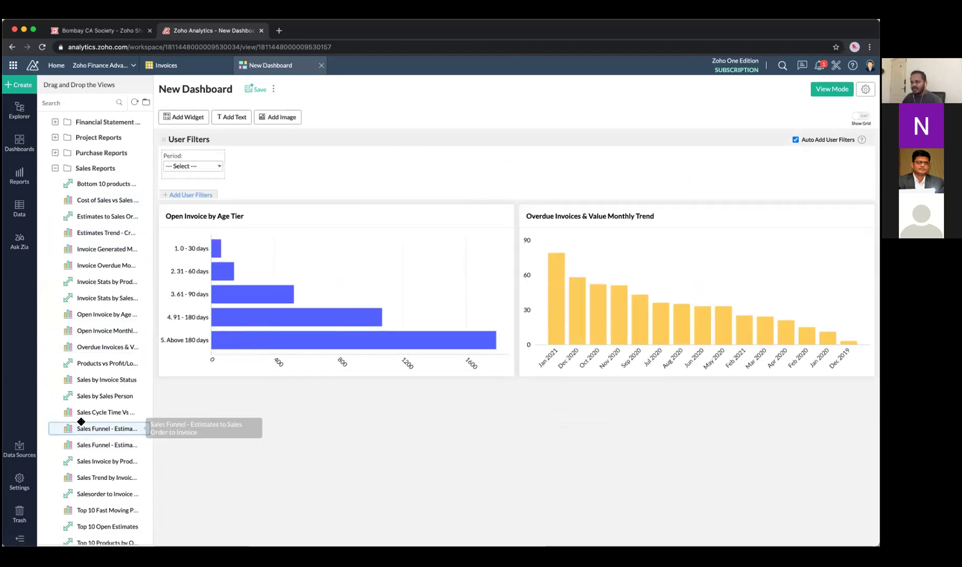
drag(105, 409, 460, 452)
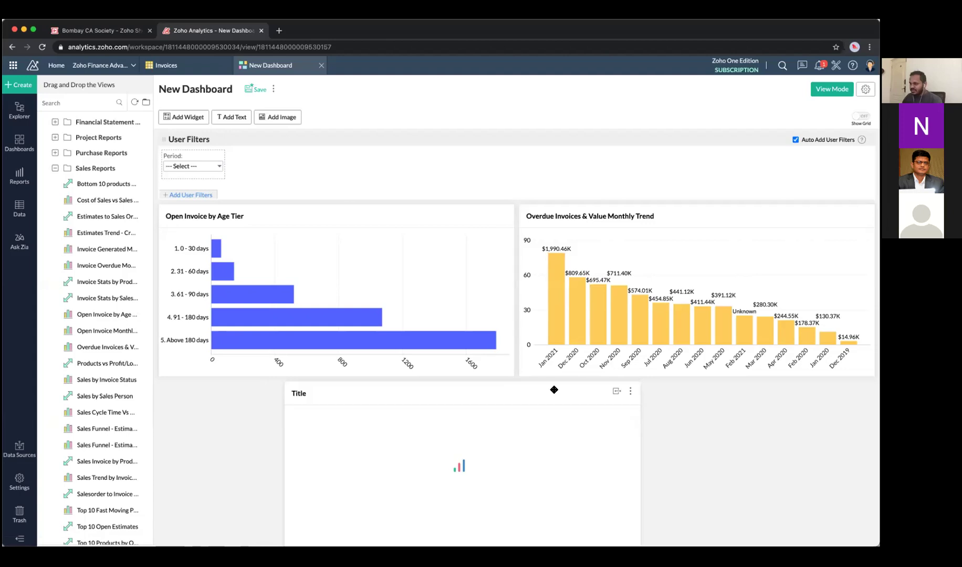
click(617, 391)
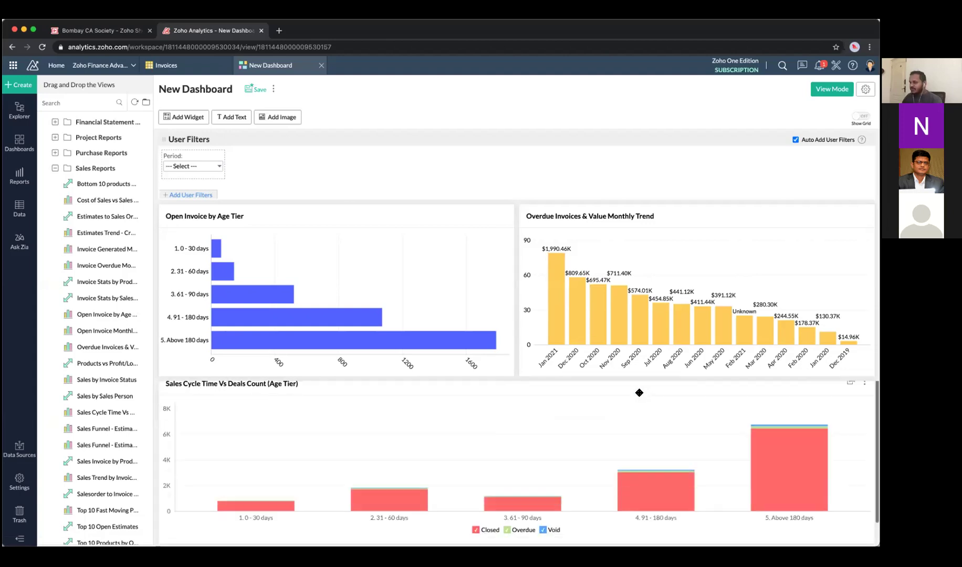
scroll(399, 230, down, 1)
scroll(258, 307, up, 1)
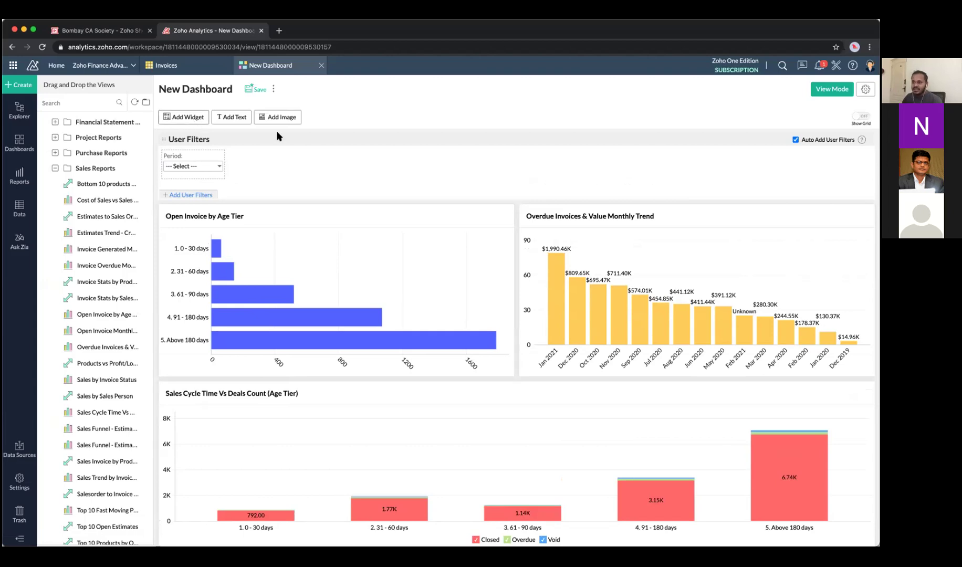
Create a comparison KPI card using the Total (BCY) Sum as its value.
click(318, 221)
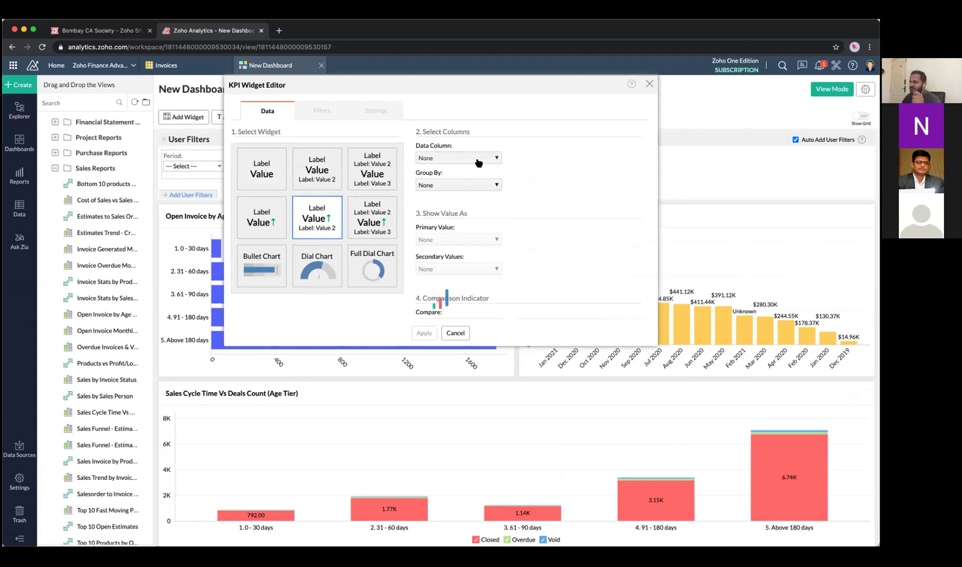
click(489, 158)
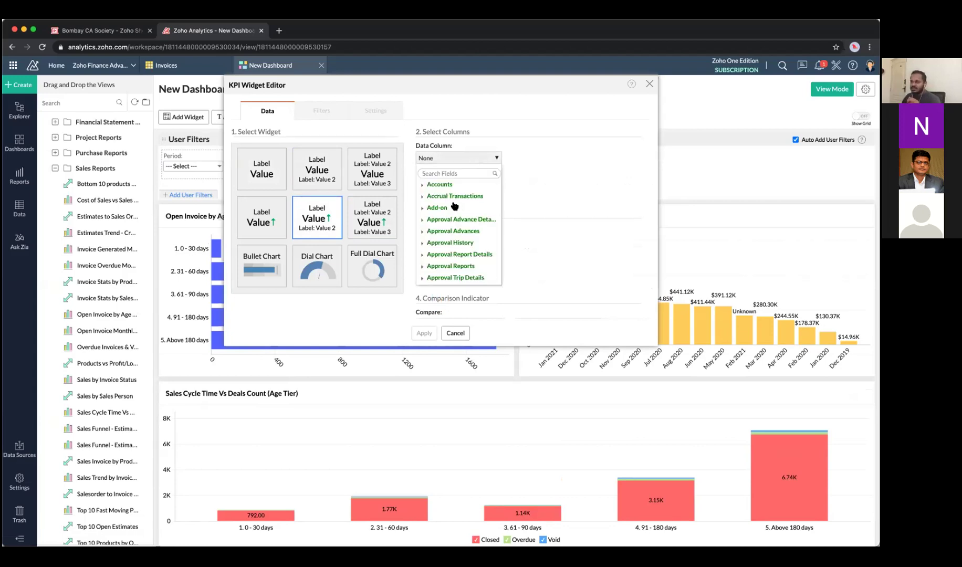
scroll(455, 220, down, 5)
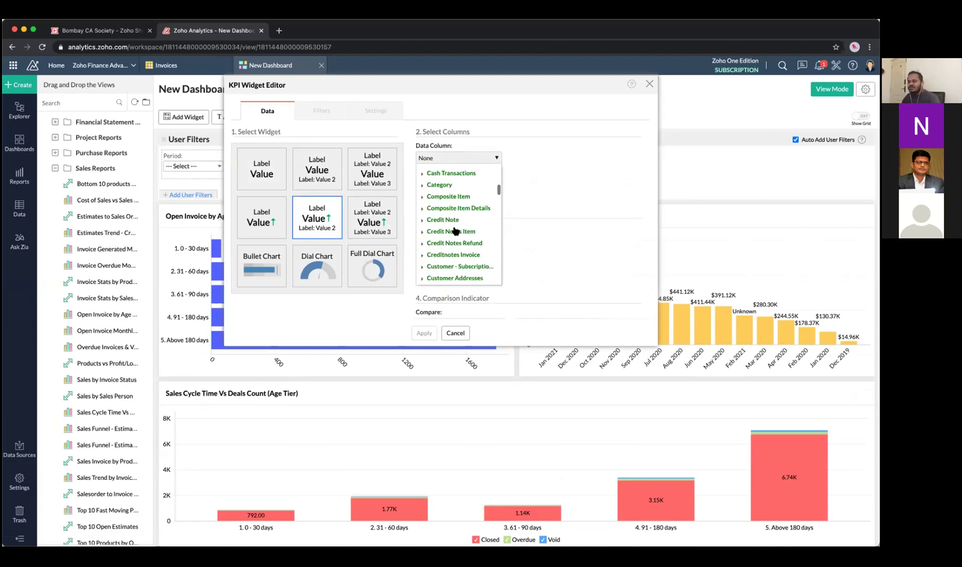
scroll(454, 231, up, 5)
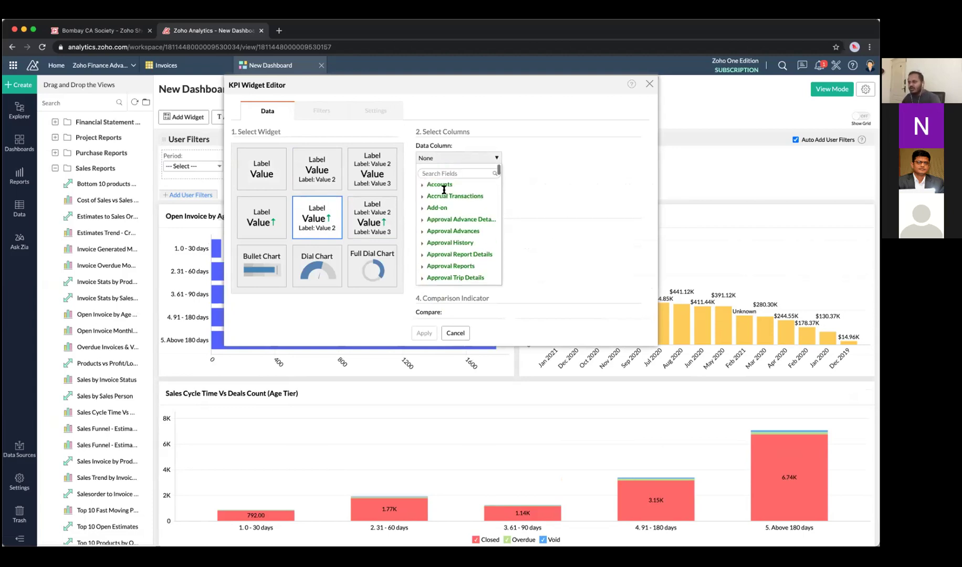
click(444, 173)
text(in)
text(total)
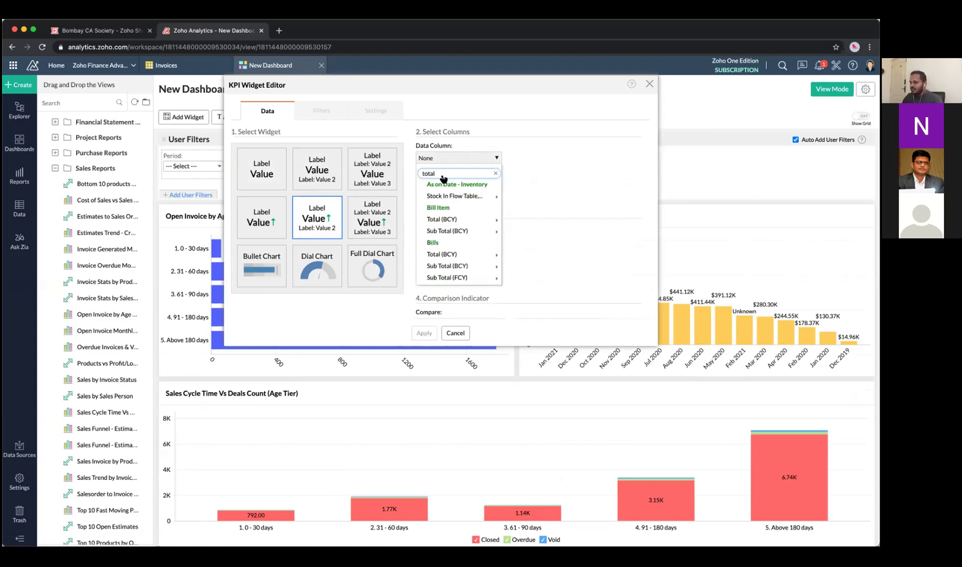
mouse_move(451, 221)
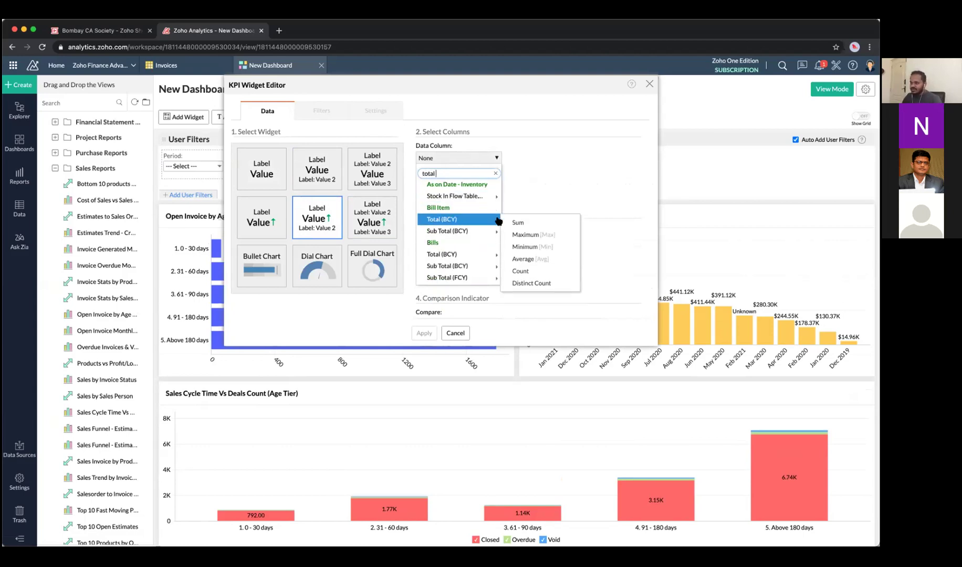
click(520, 222)
Group the KPI by Bill Date Quarter & Year, then close the dashboard without saving.
click(462, 187)
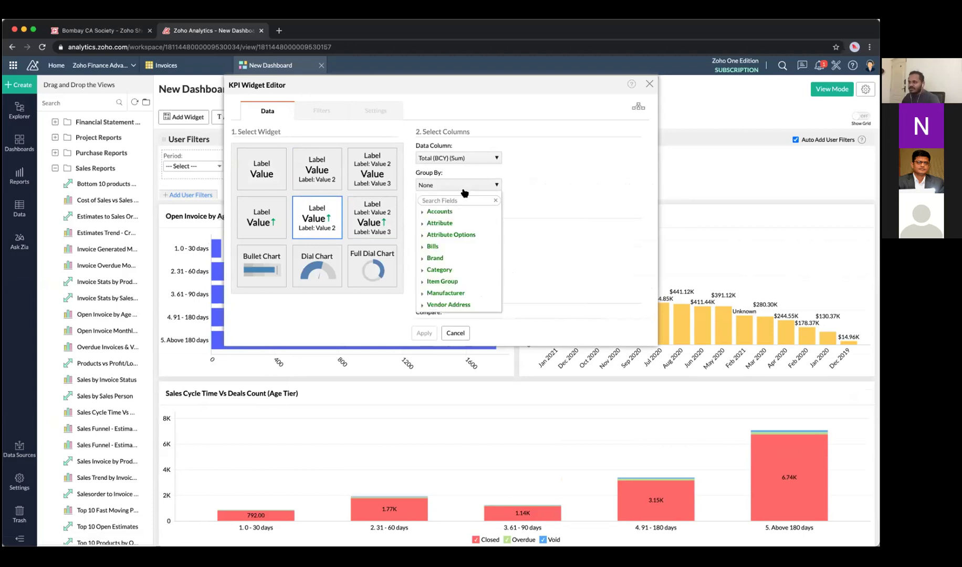
scroll(452, 249, down, 1)
click(433, 232)
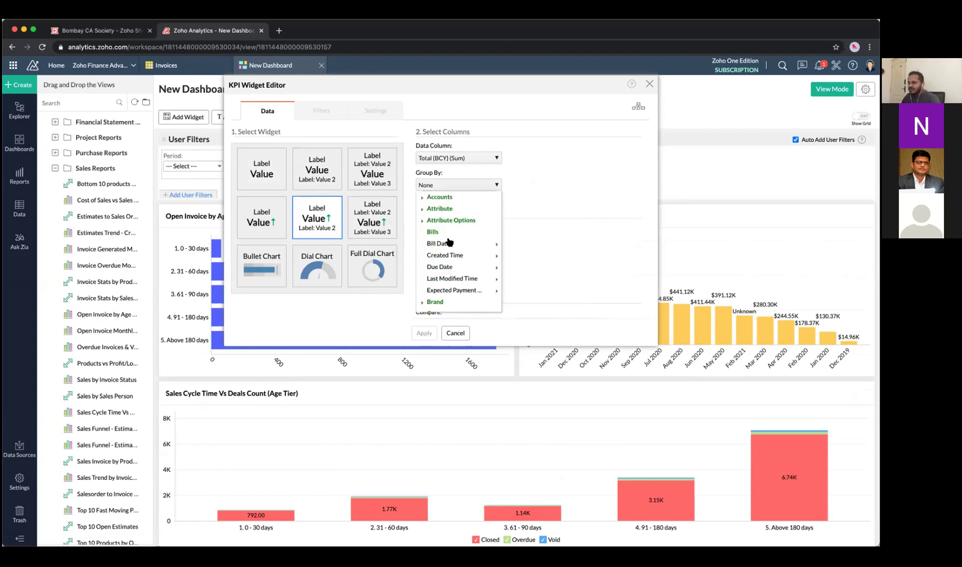
mouse_move(457, 243)
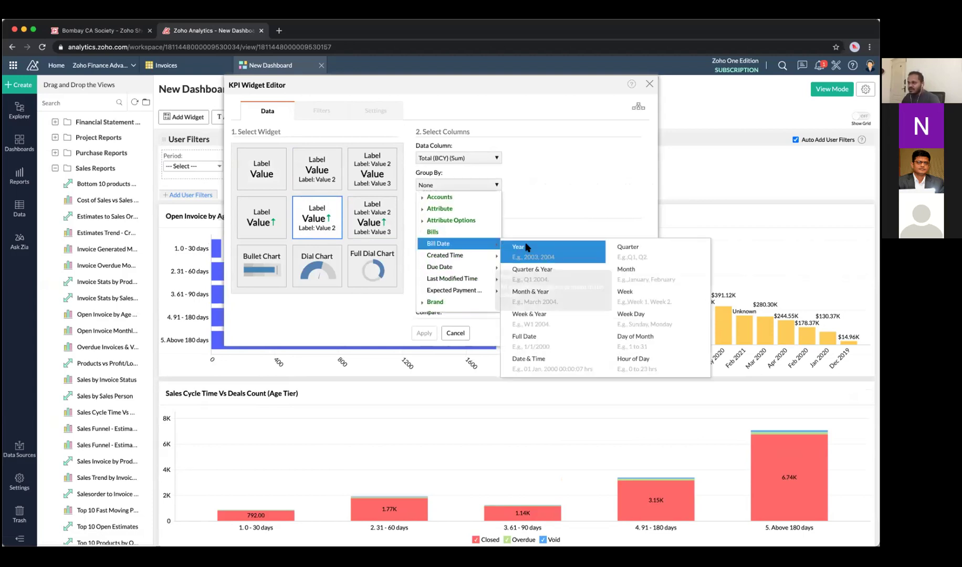
click(537, 272)
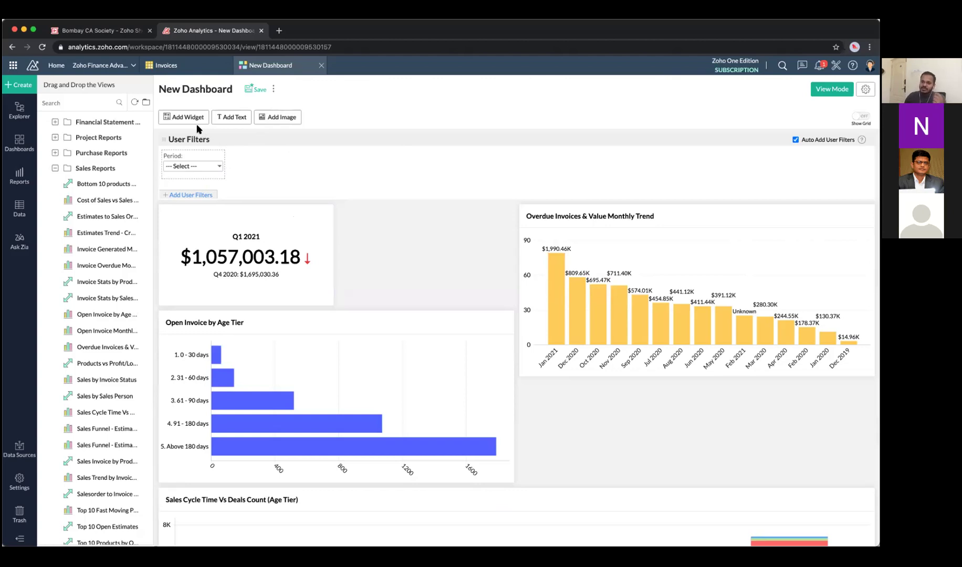
click(322, 65)
key(Return)
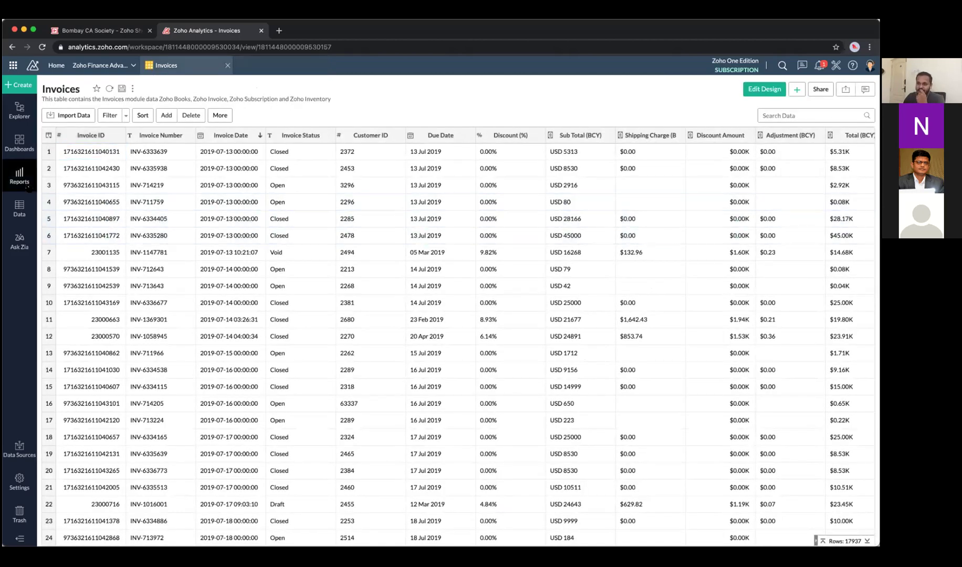
Replace the old report search with 'cash' and open Cash Flow Monthly Trend.
click(35, 177)
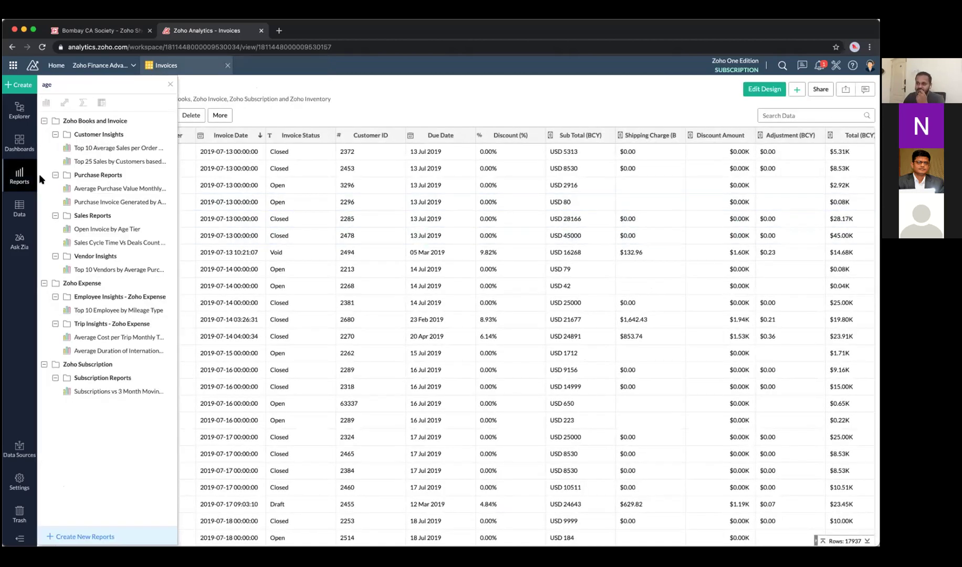
double_click(115, 82)
key(BackSpace)
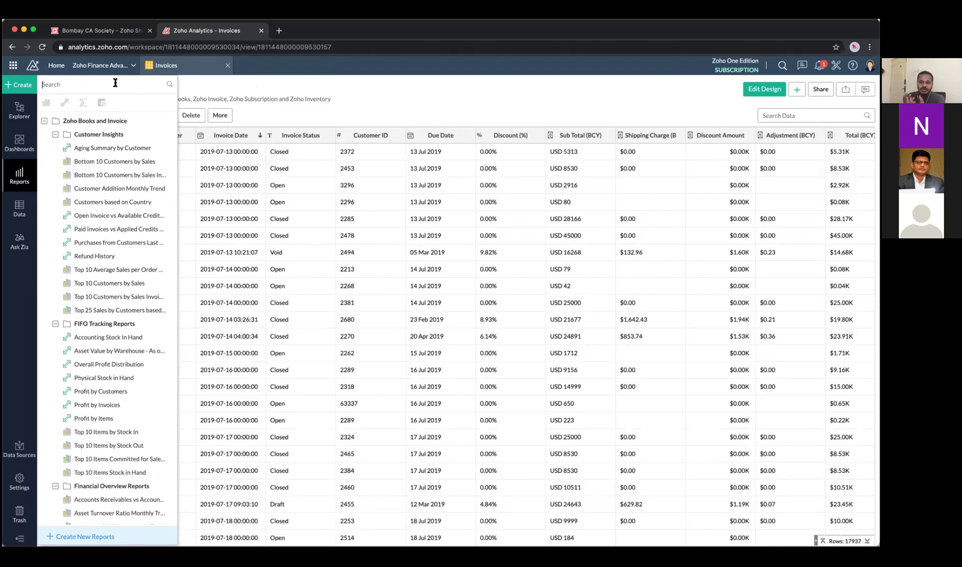
text(cash)
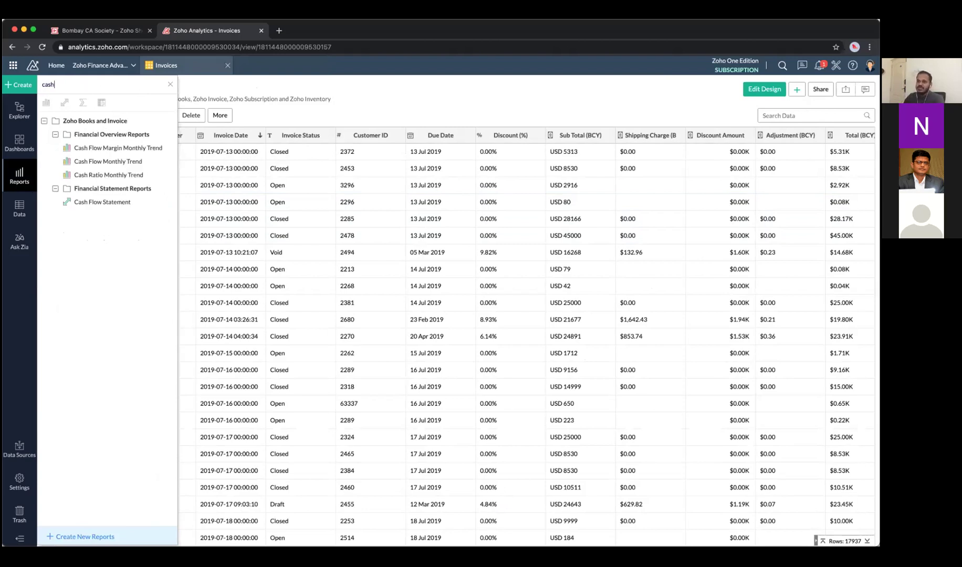
click(137, 163)
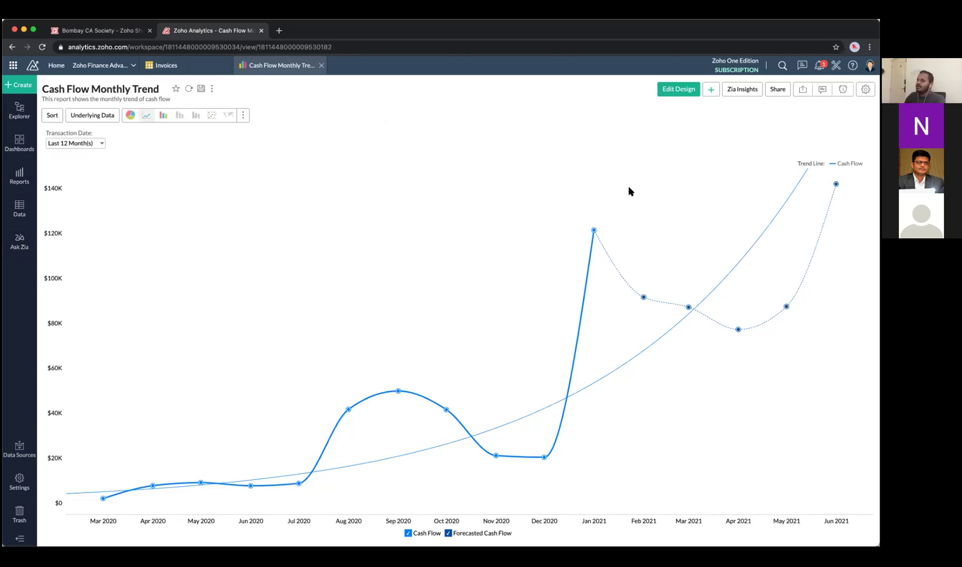
Enter design editing and list only involved columns, expanding Accrual Transactions.
click(663, 90)
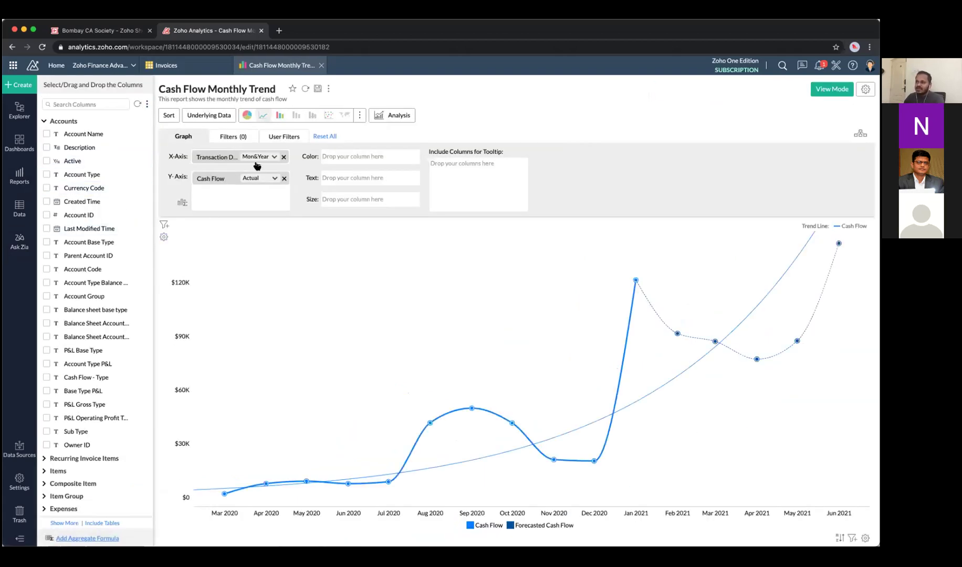
click(113, 116)
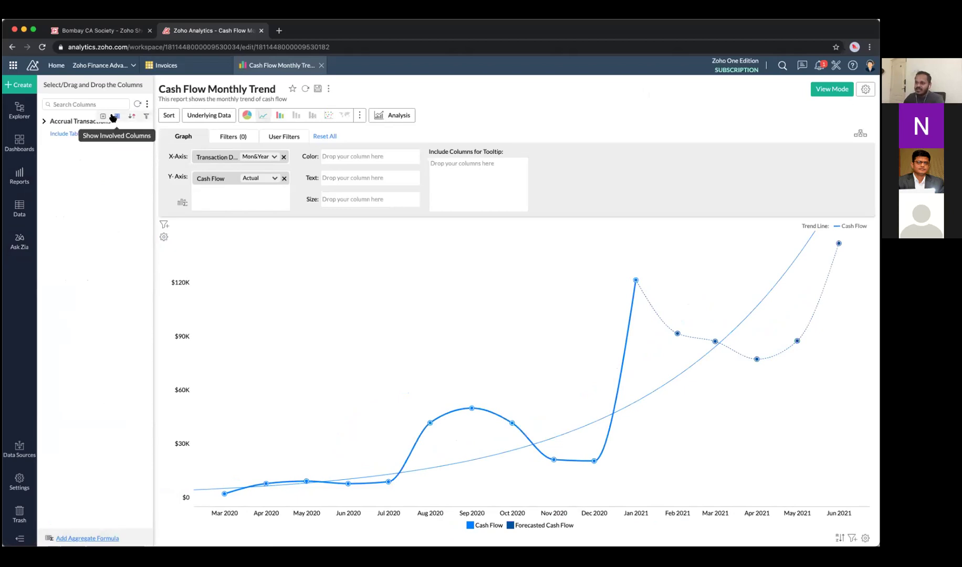
click(44, 121)
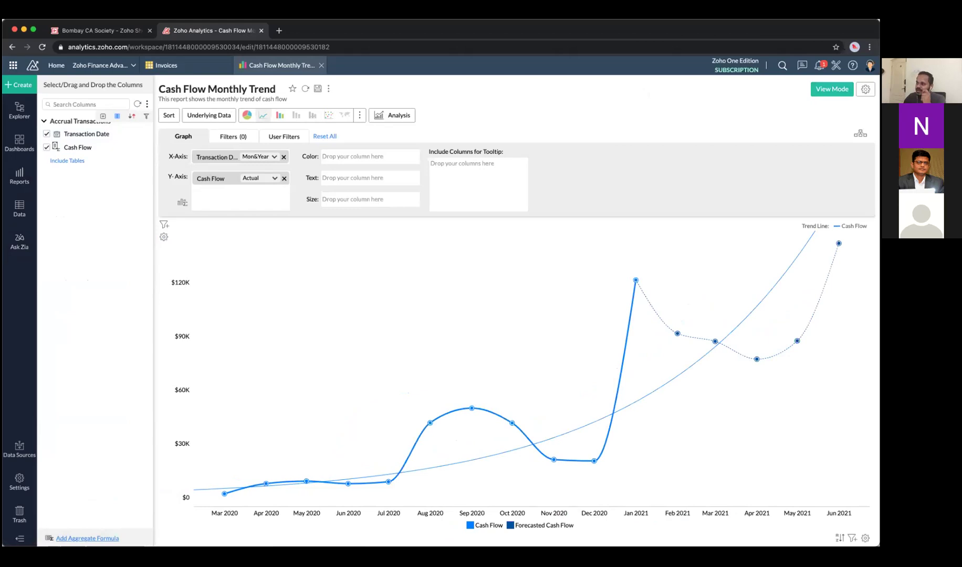
click(832, 89)
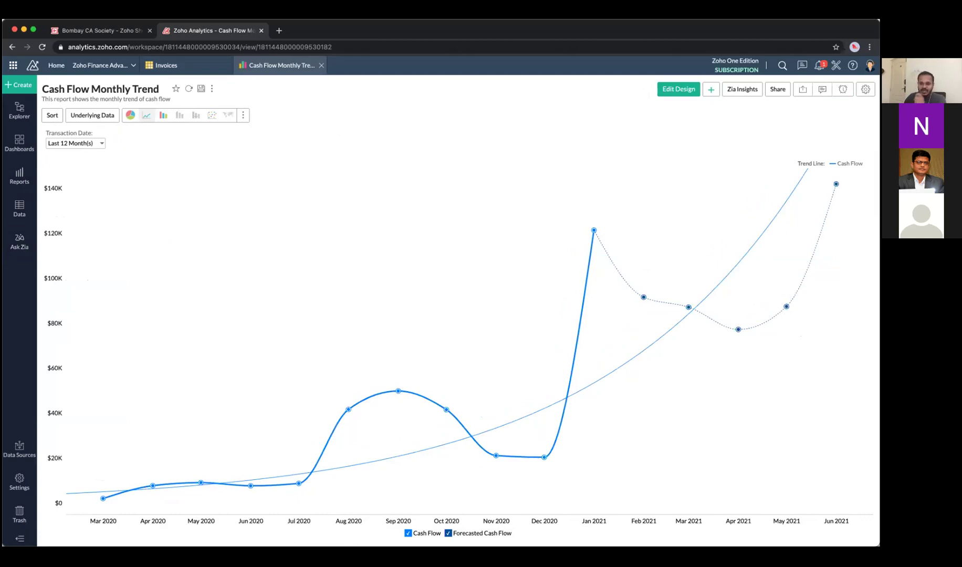
click(680, 90)
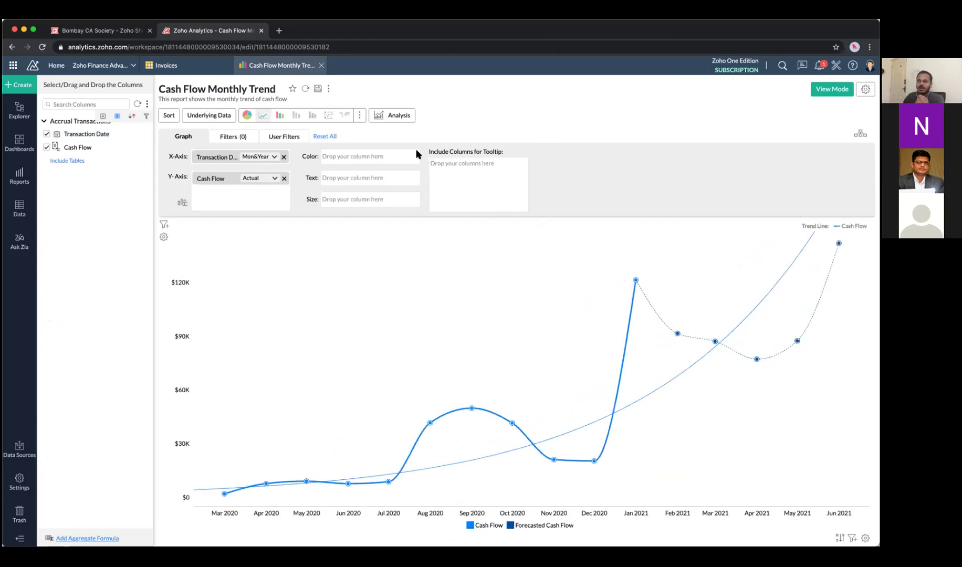
Review the chart's Forecast analysis settings and cancel without changes.
click(395, 120)
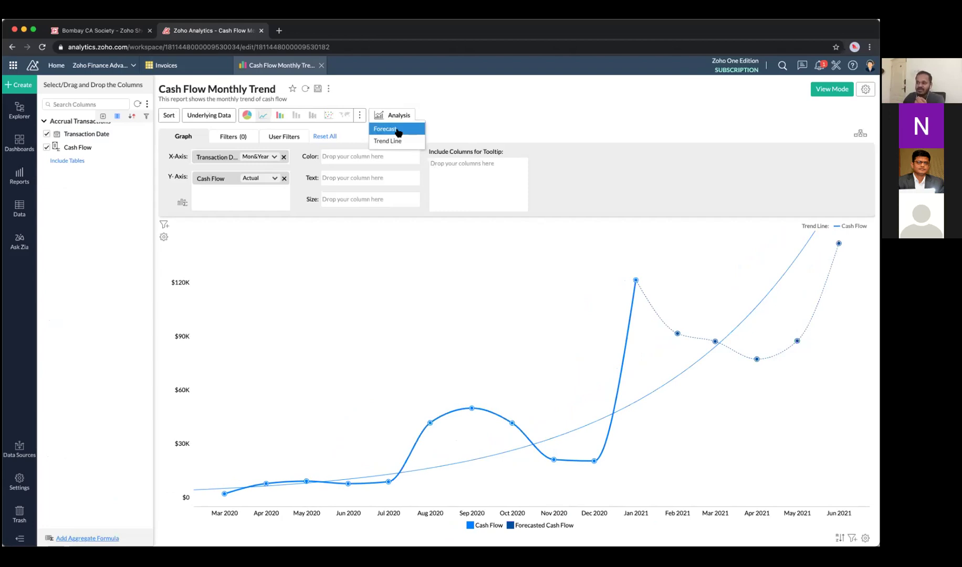
click(397, 130)
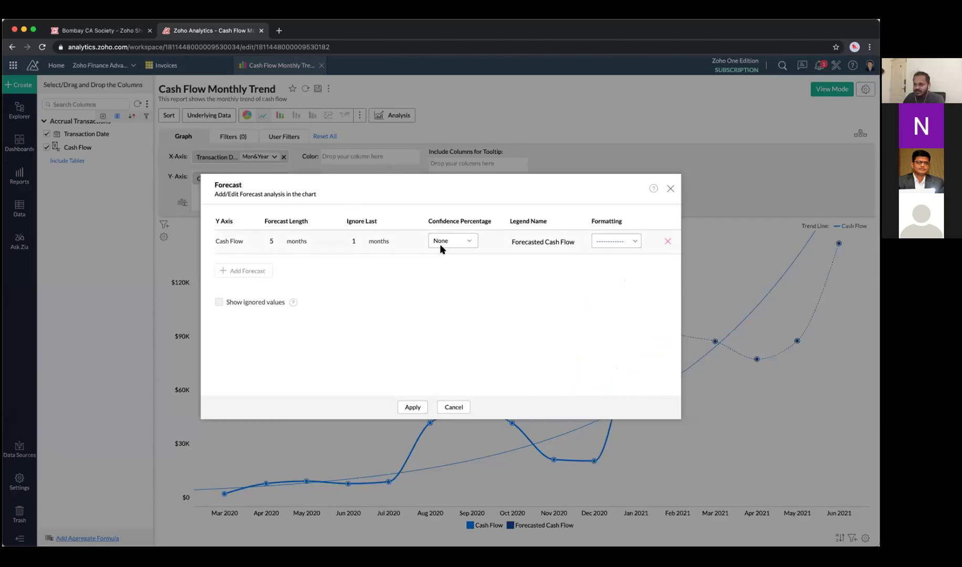
click(441, 406)
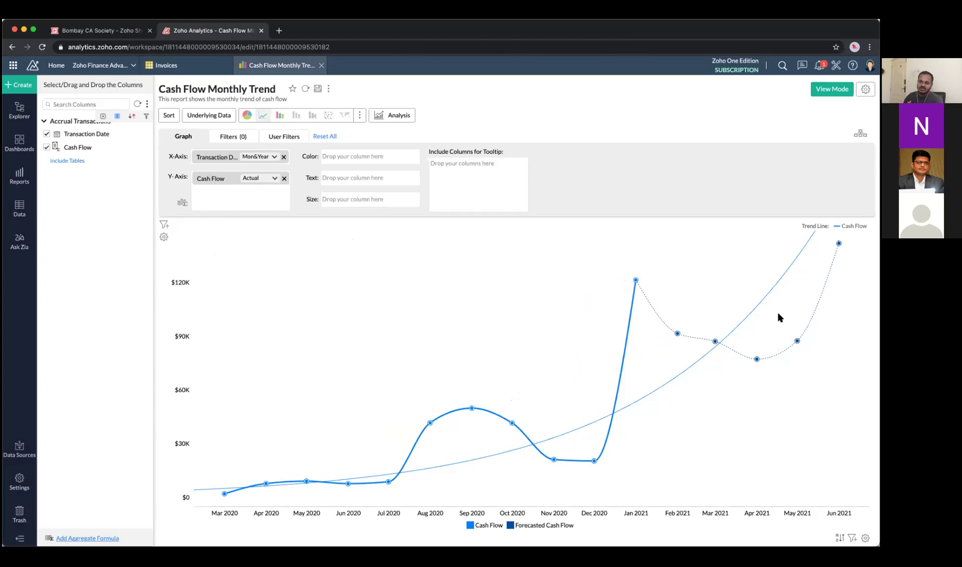
Switch Cash Flow Monthly Trend back to view mode and close its tab.
click(832, 89)
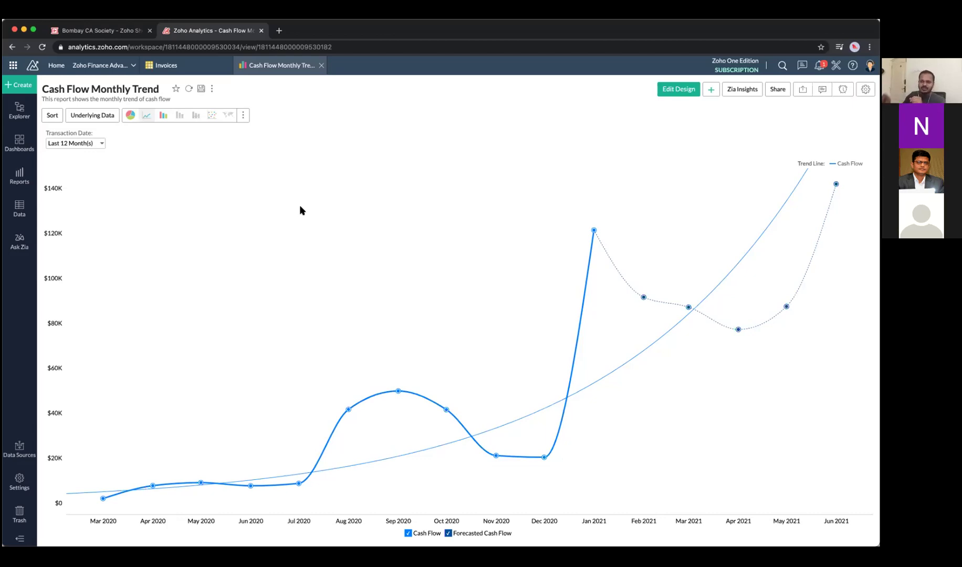
click(320, 66)
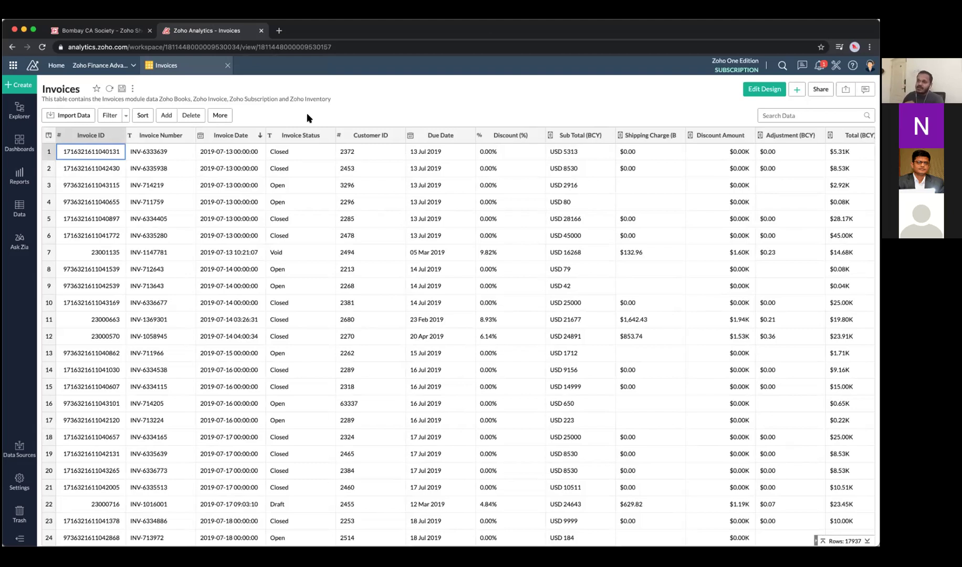
Close the Invoices table and bring up the Ask Zia question page.
click(227, 65)
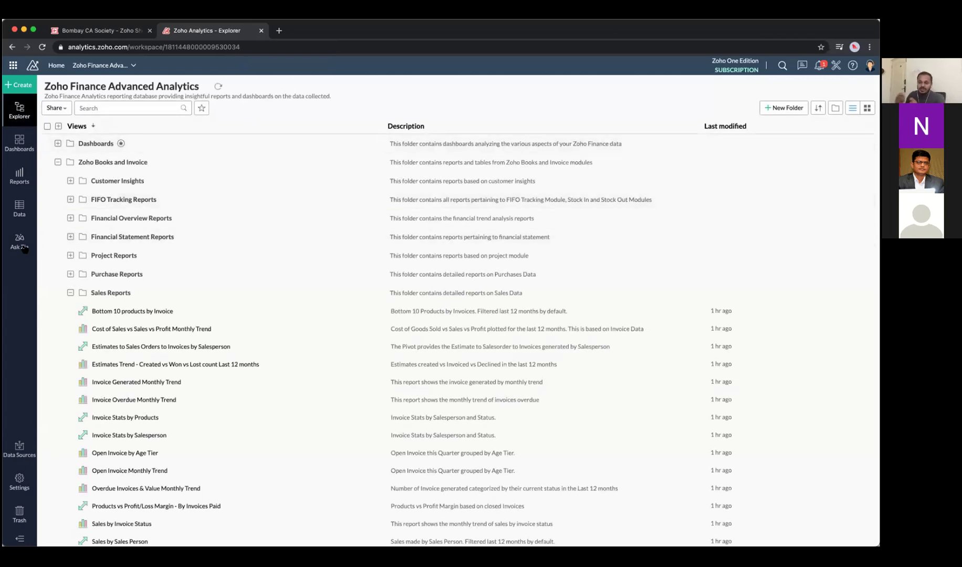
click(24, 247)
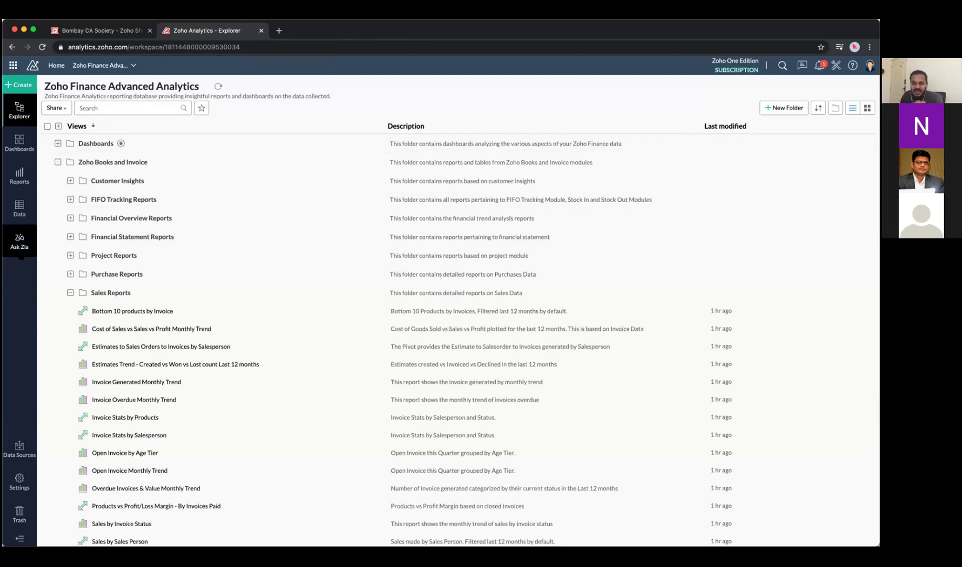
click(20, 242)
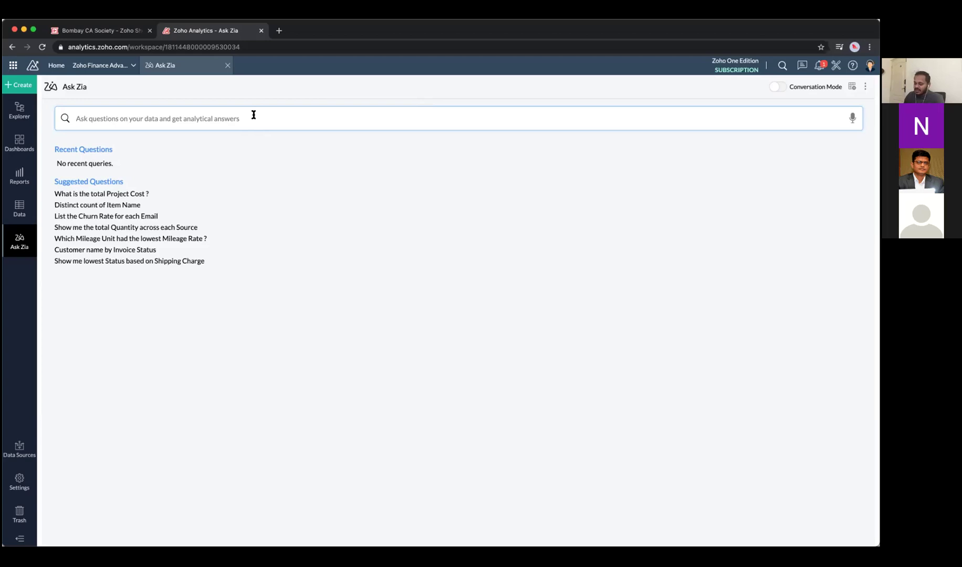
Ask Zia 'show me the invoice value by months', then close the Ask Zia tab.
text(show me the s)
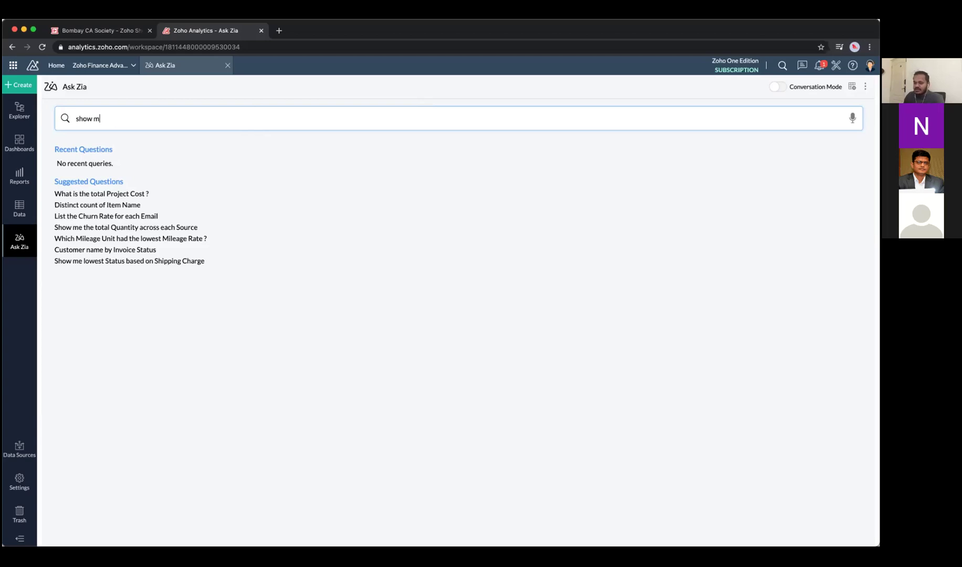
key(BackSpace)
text(invoice)
text(for)
key(BackSpace)
key(BackSpace)
key(BackSpace)
text(value)
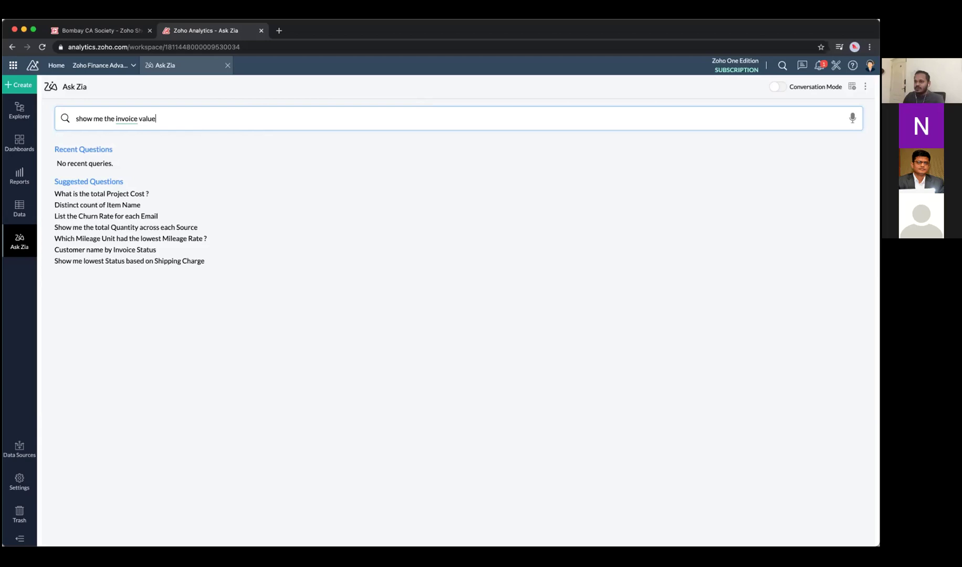
text( by months)
key(Return)
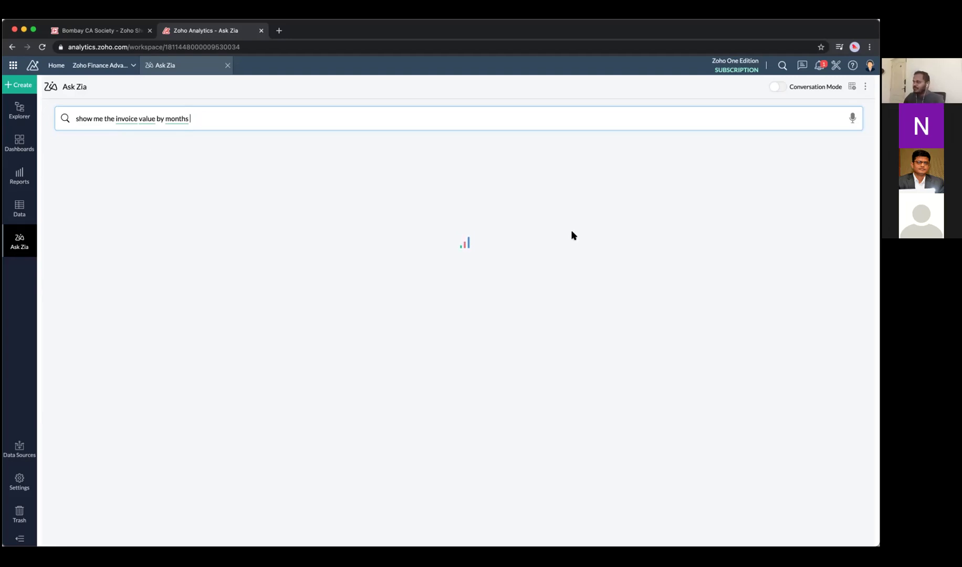
click(228, 65)
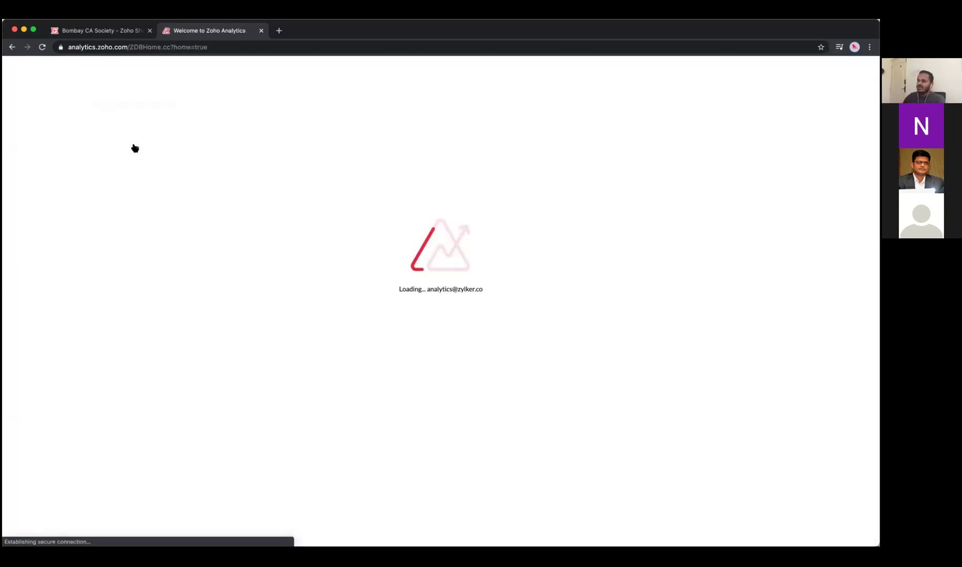
In Demo Workspace - Zoho, ask Zia 'show me the sales vs cost by months'.
click(173, 141)
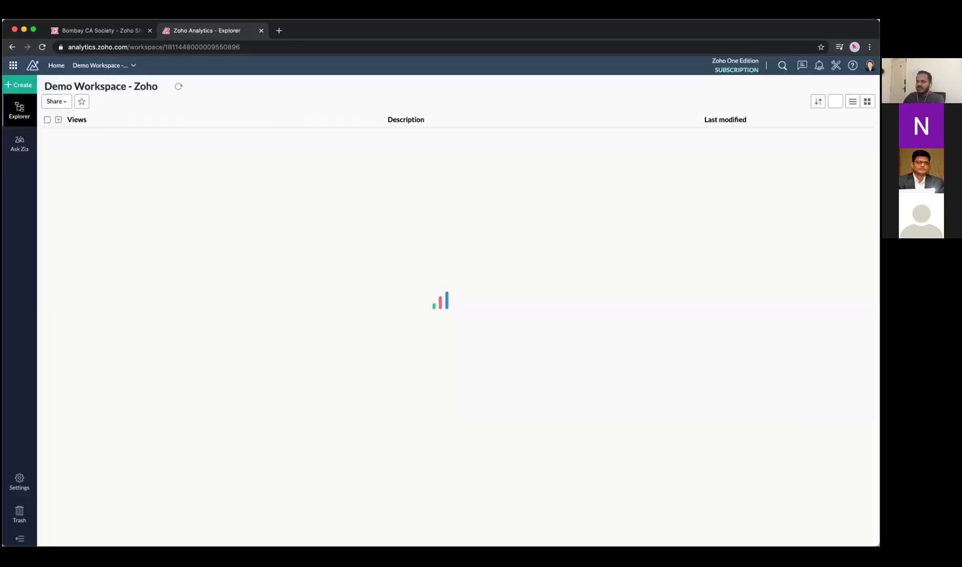
text(show me the sales vs cost by mon)
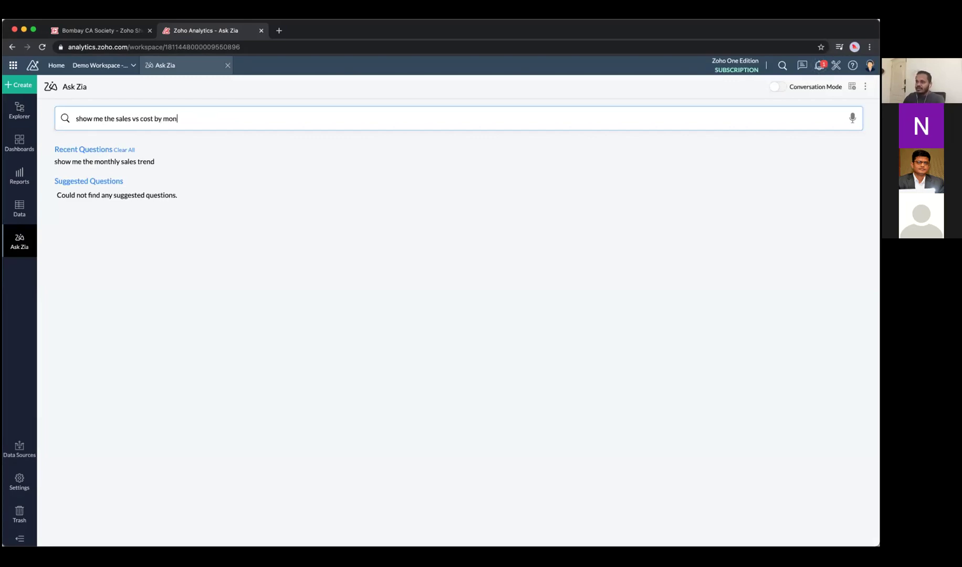
text(ths)
key(Return)
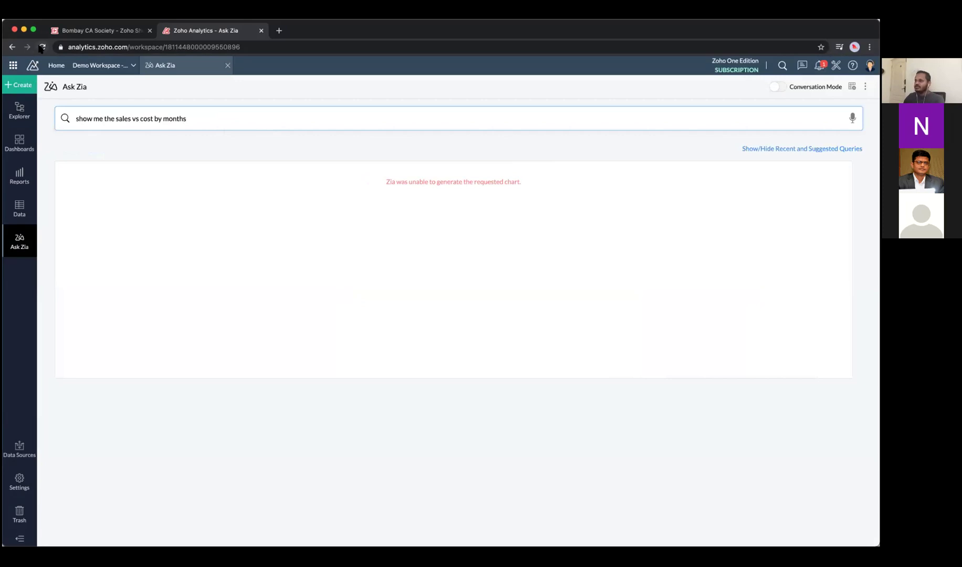
click(228, 66)
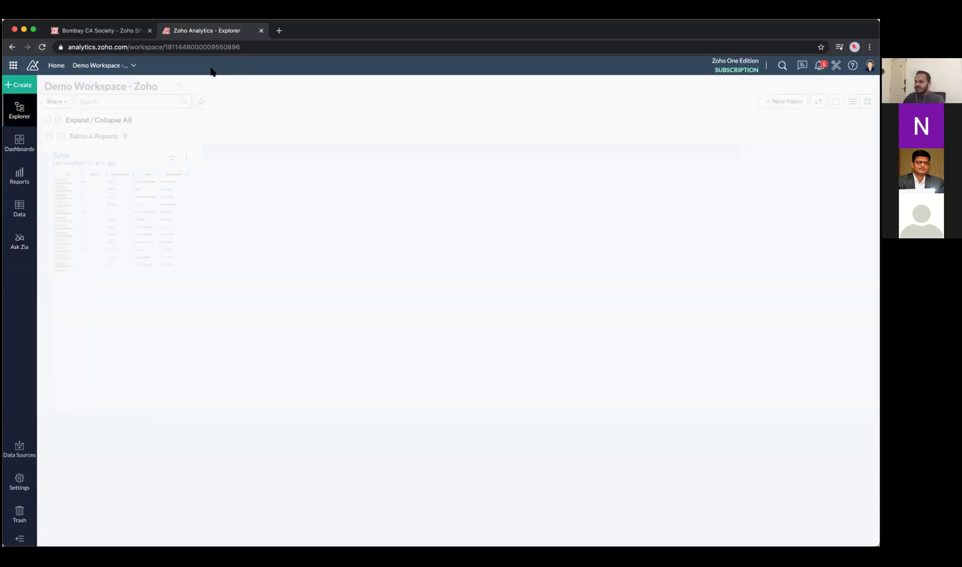
Reload the workspace, retry the sales vs cost by months question, and close Ask Zia.
click(42, 47)
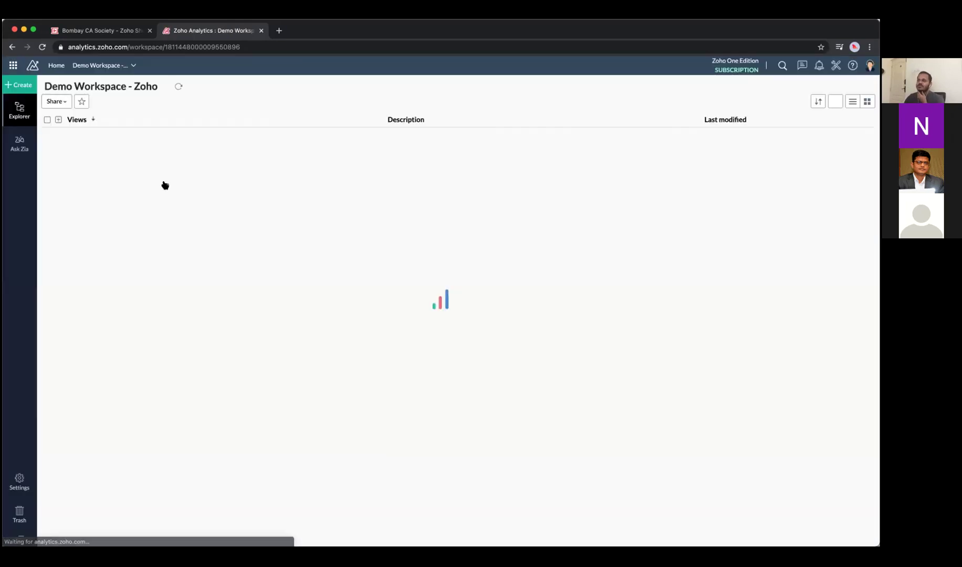
click(20, 241)
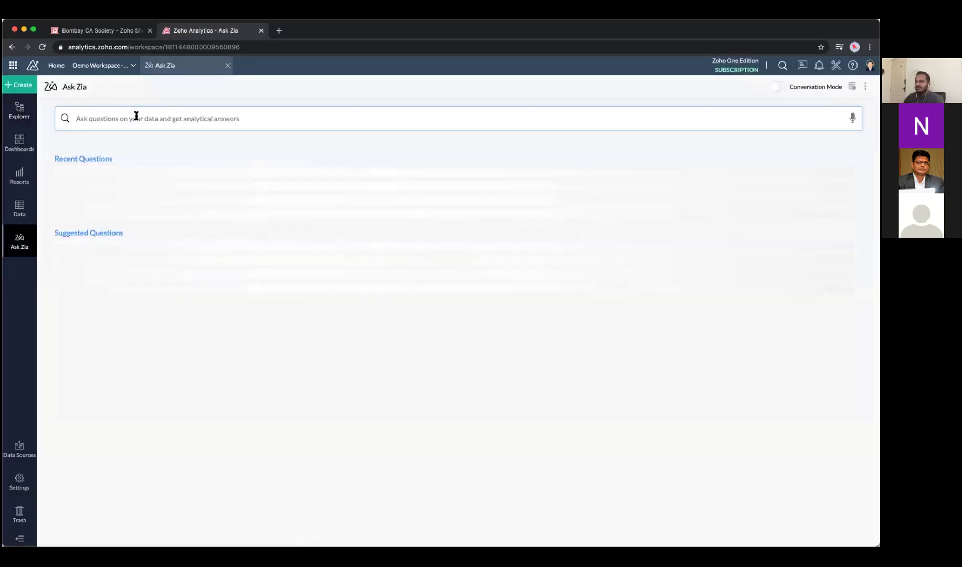
text(show me the)
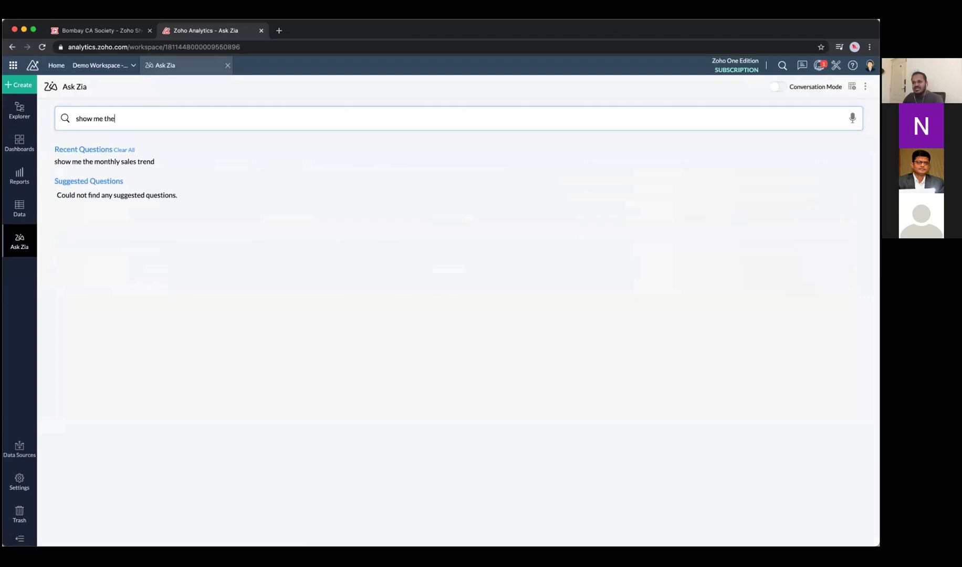
text( sales vs cost )
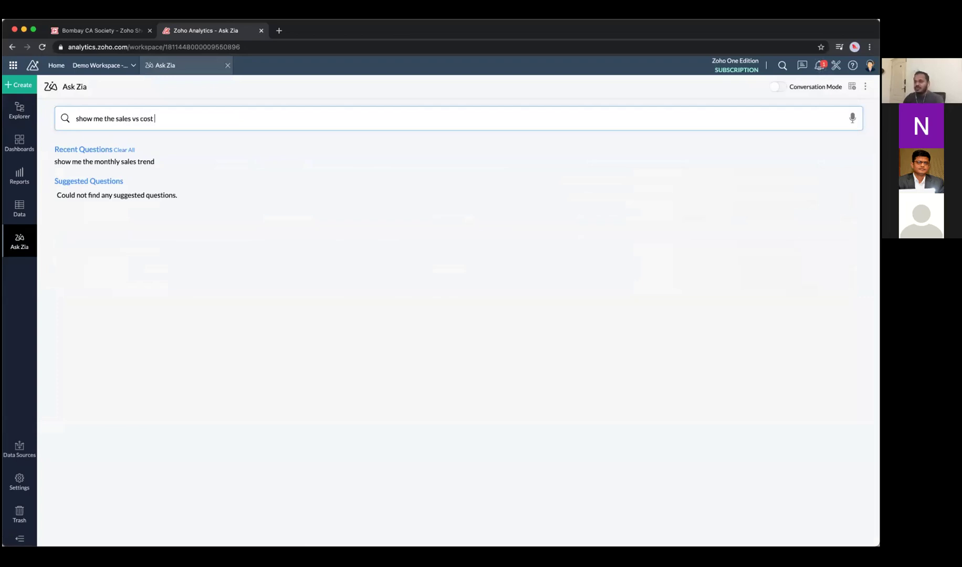
text(by months)
key(Return)
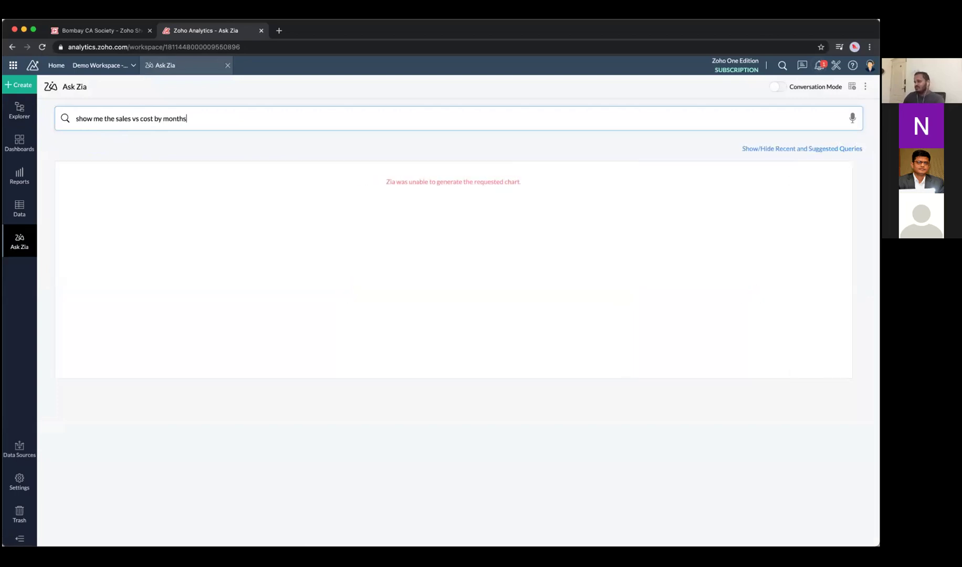
click(228, 65)
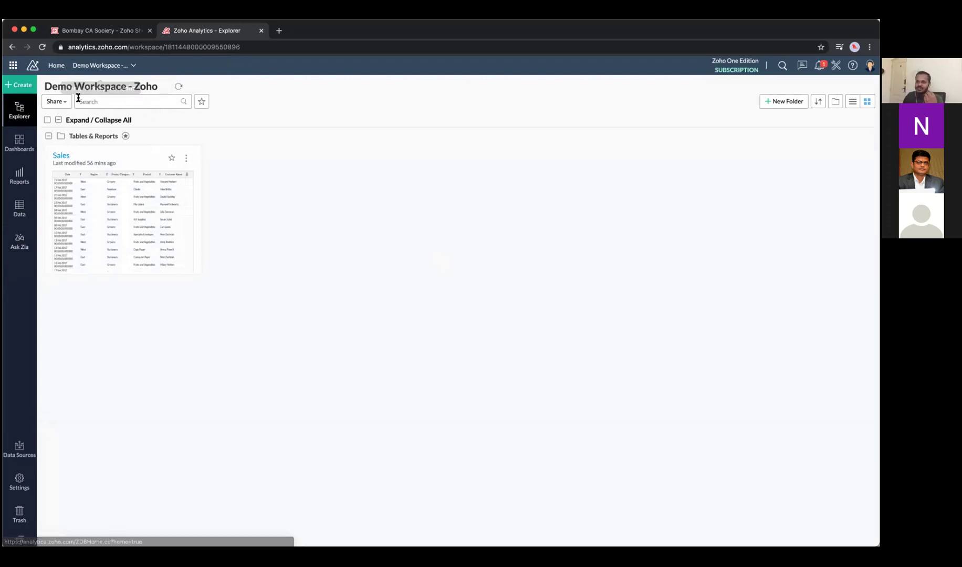
Go Home and open the Employee Insights Dashboard in Zoho Finance Advanced Analytics.
click(59, 68)
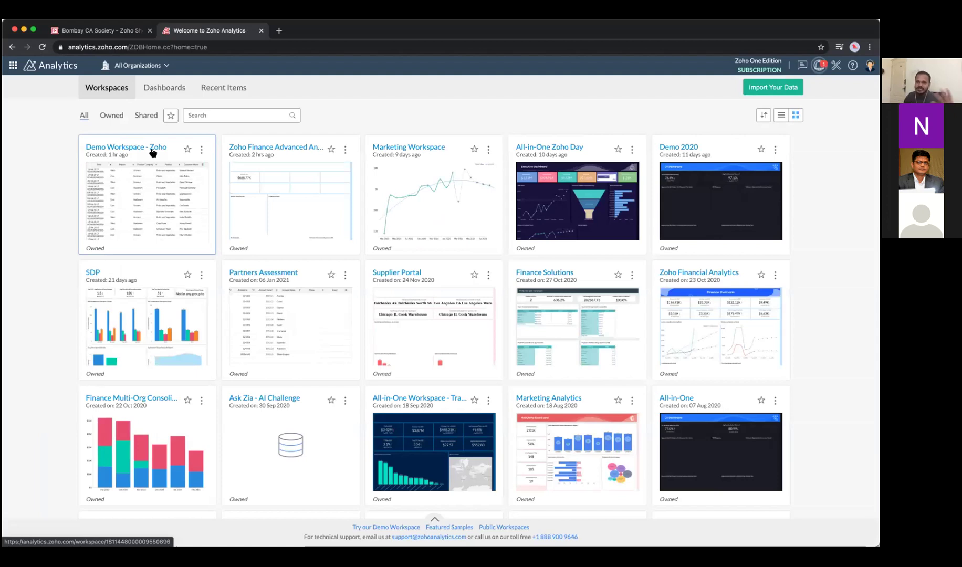
click(306, 149)
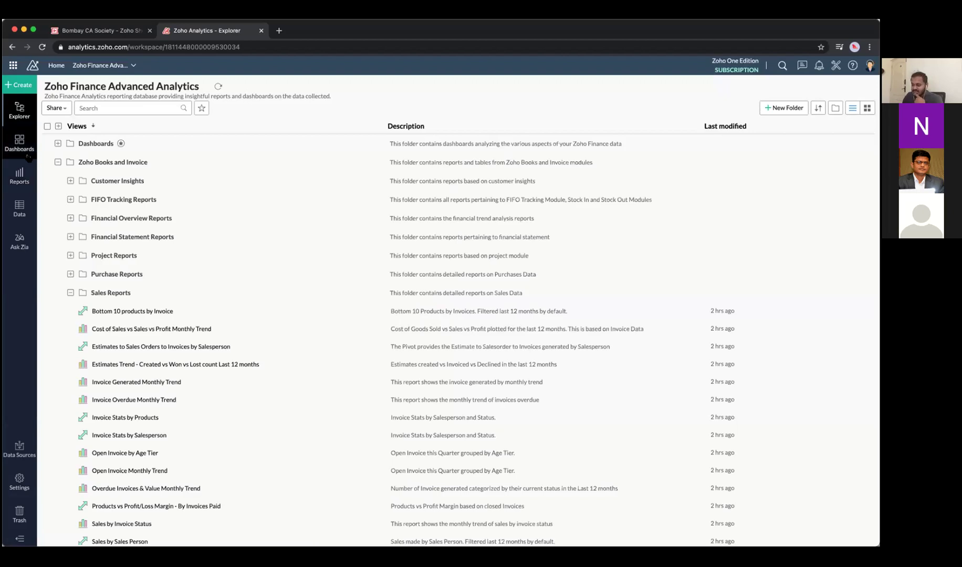
mouse_move(28, 156)
click(84, 162)
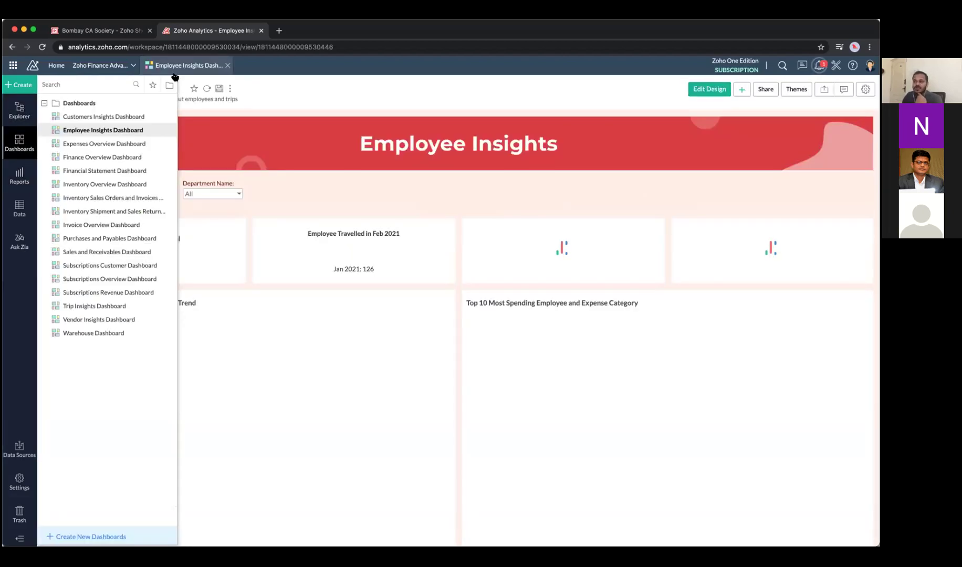
Open the Finance Overview Dashboard and bring up its sharing options.
click(100, 157)
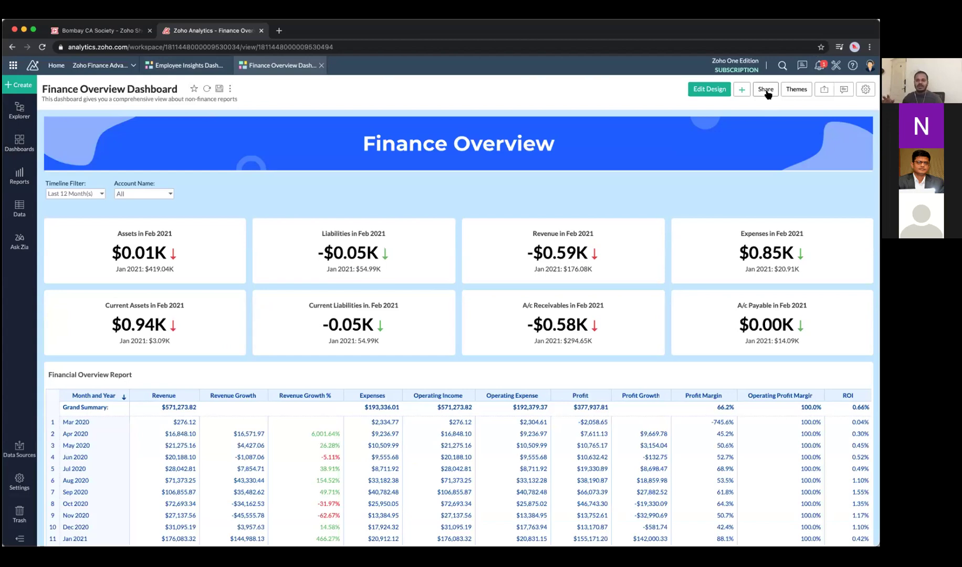
click(767, 92)
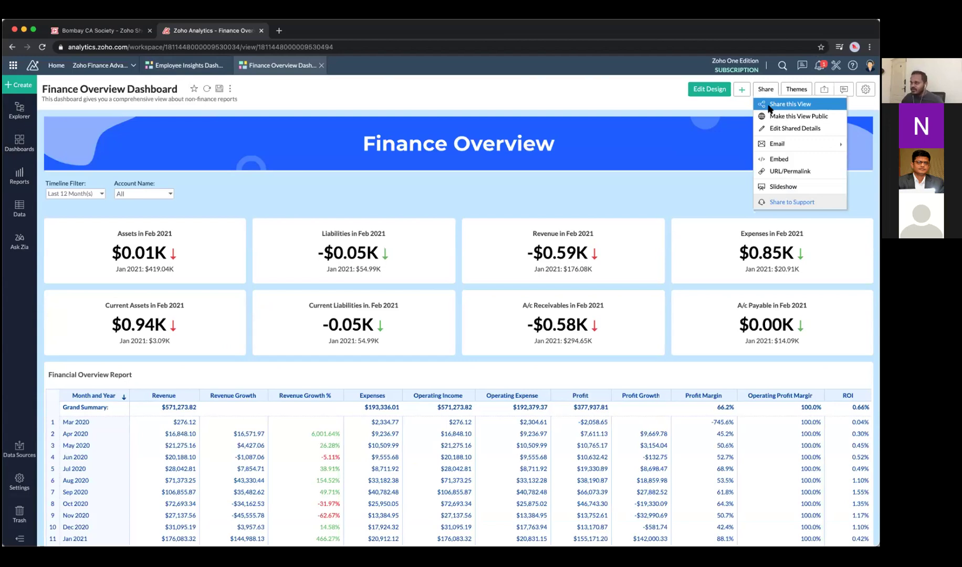
click(770, 104)
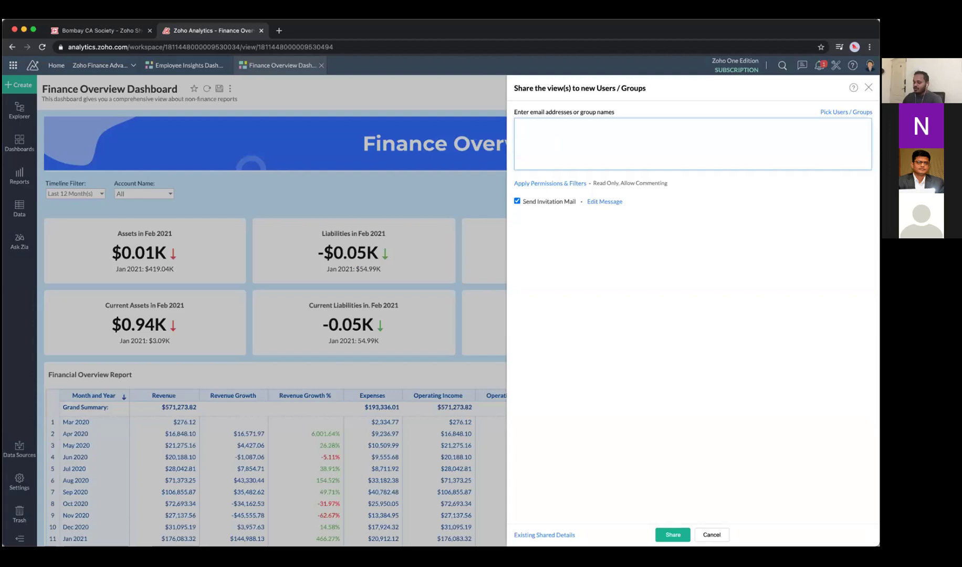
text(joh)
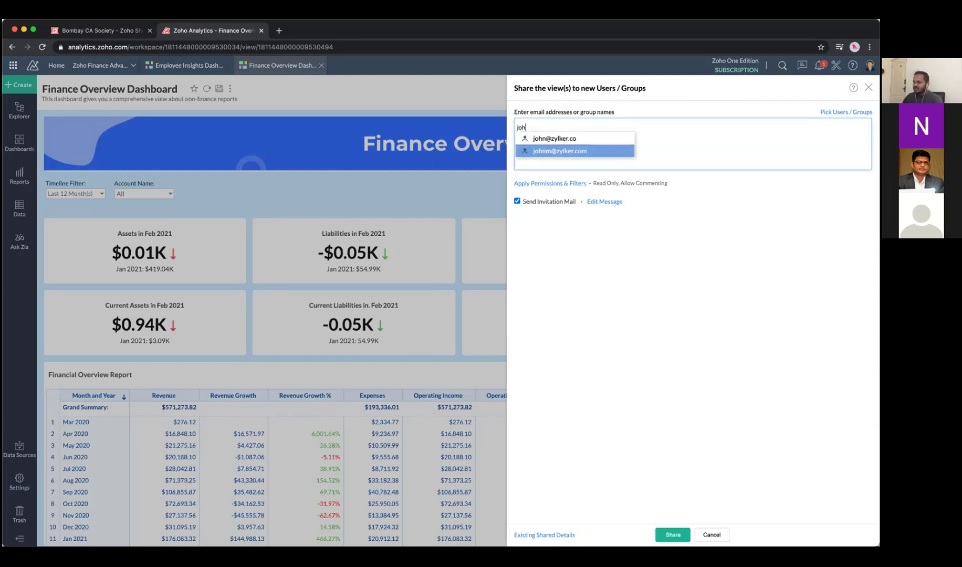
click(584, 138)
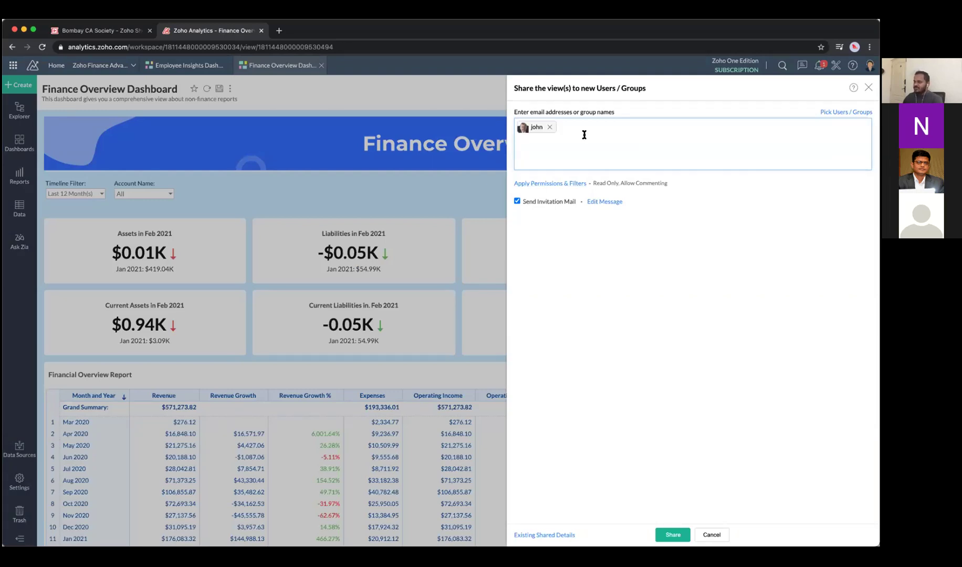
click(572, 184)
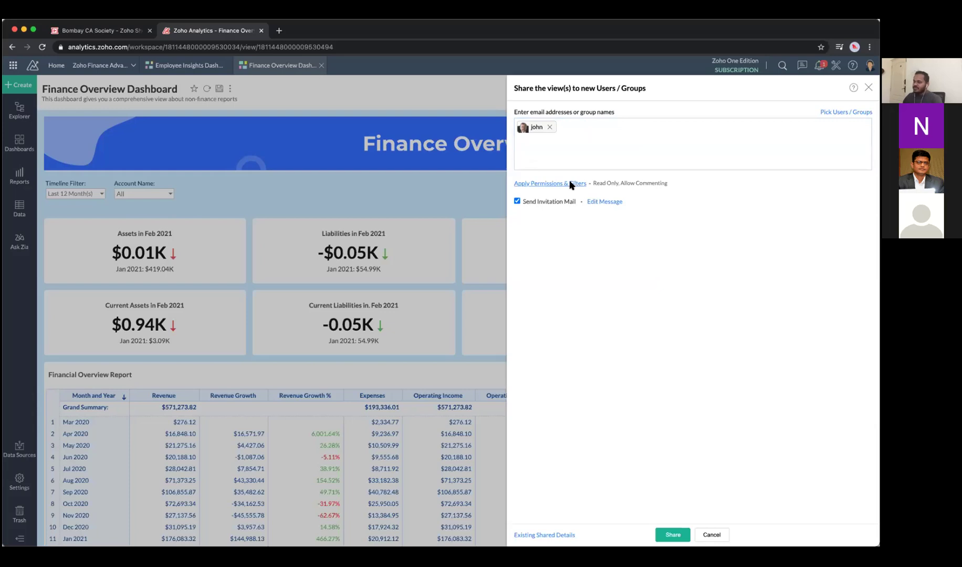
click(571, 174)
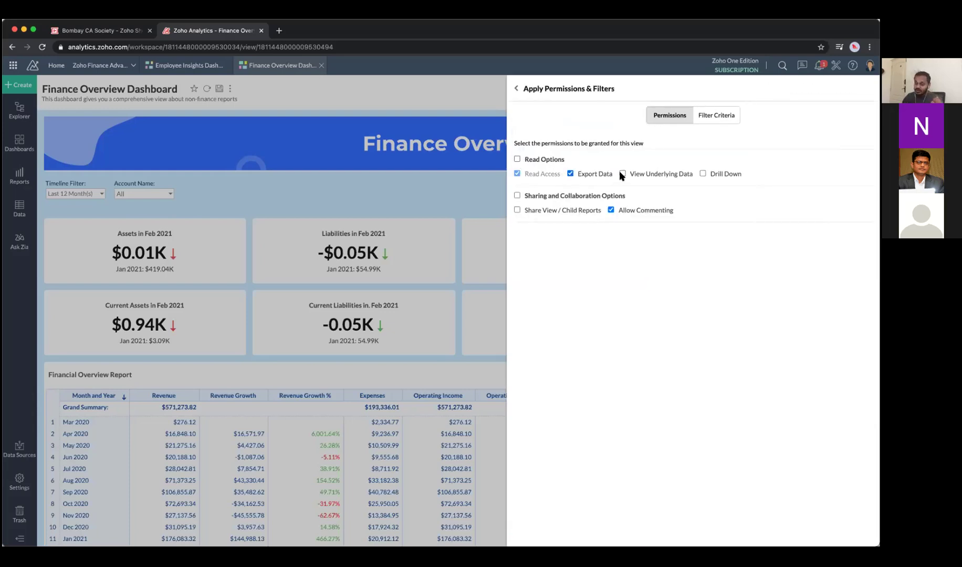
click(622, 174)
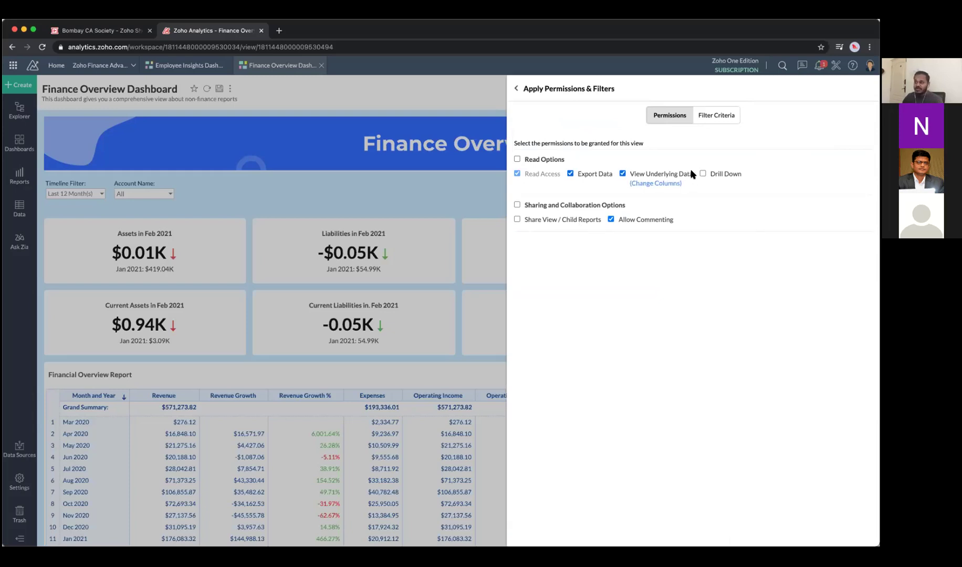
click(703, 173)
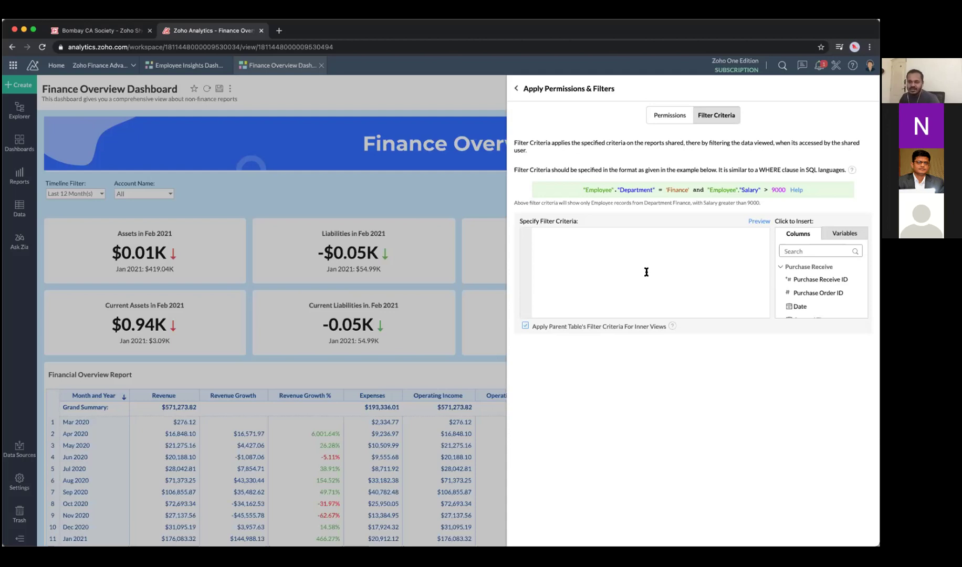
click(516, 88)
click(712, 535)
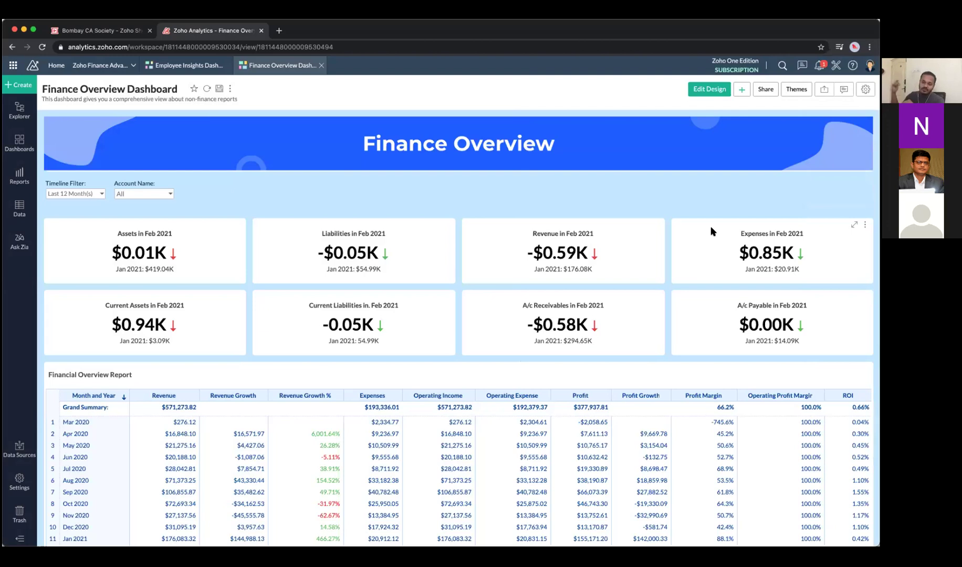
Open the Financial Overview Report in its own tab from the dashboard's export options.
click(767, 90)
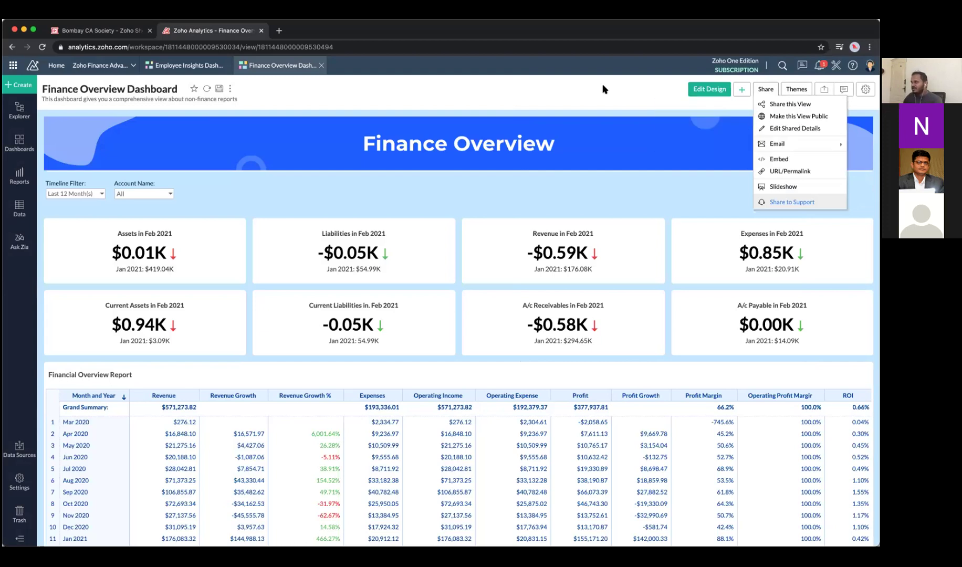
click(824, 88)
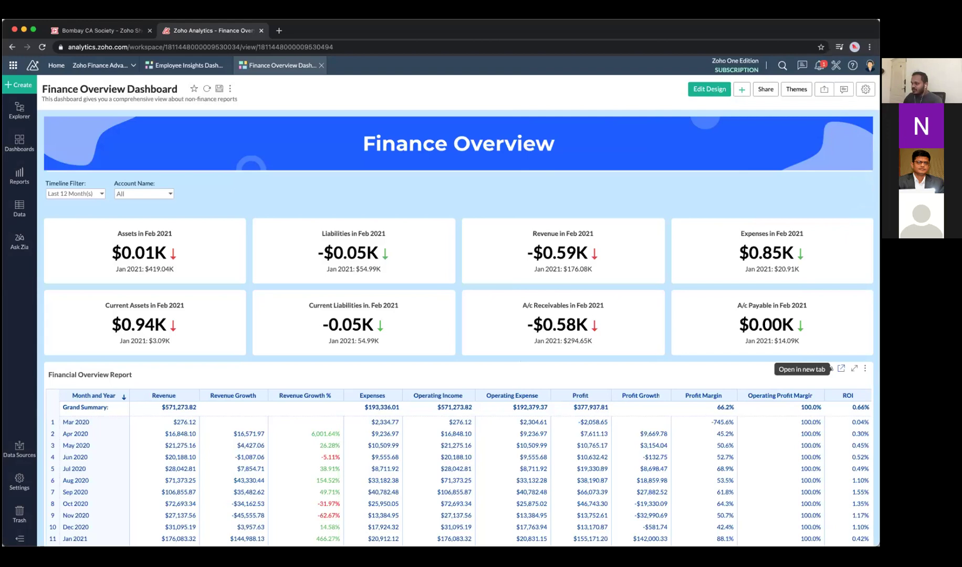
click(841, 368)
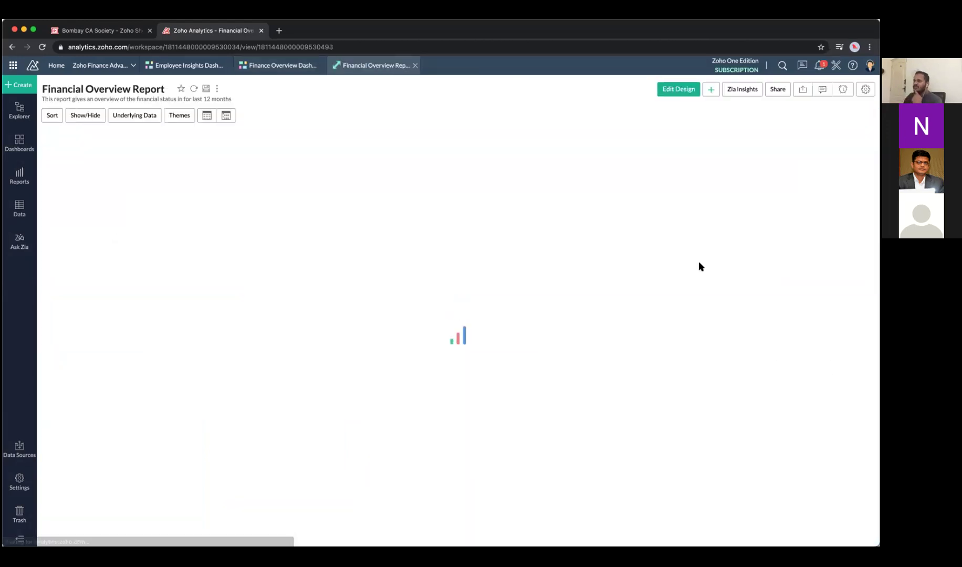
Bring up the report's Embed / Publish URL panel via the Share menu's URL/Permalink option.
click(804, 92)
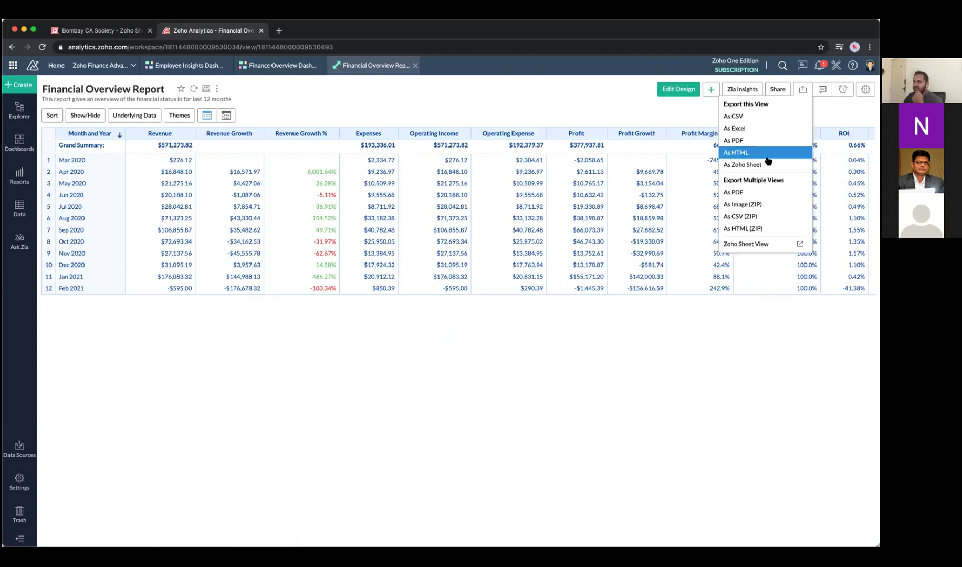
click(660, 106)
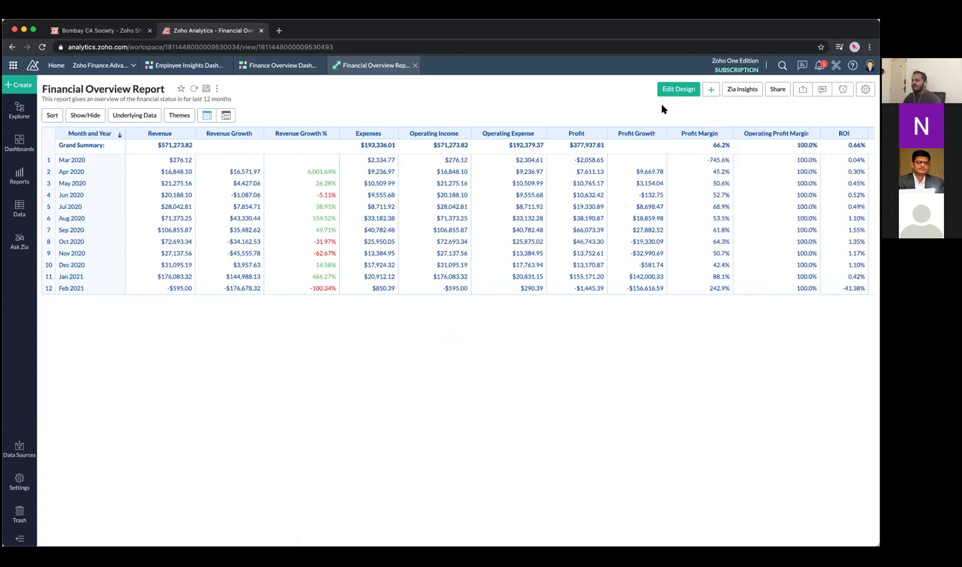
click(779, 93)
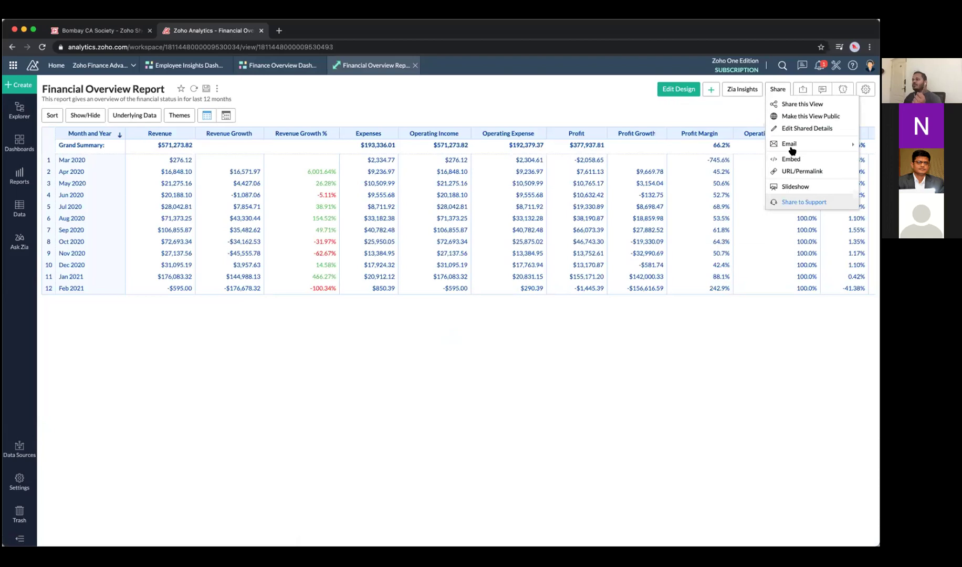
mouse_move(792, 147)
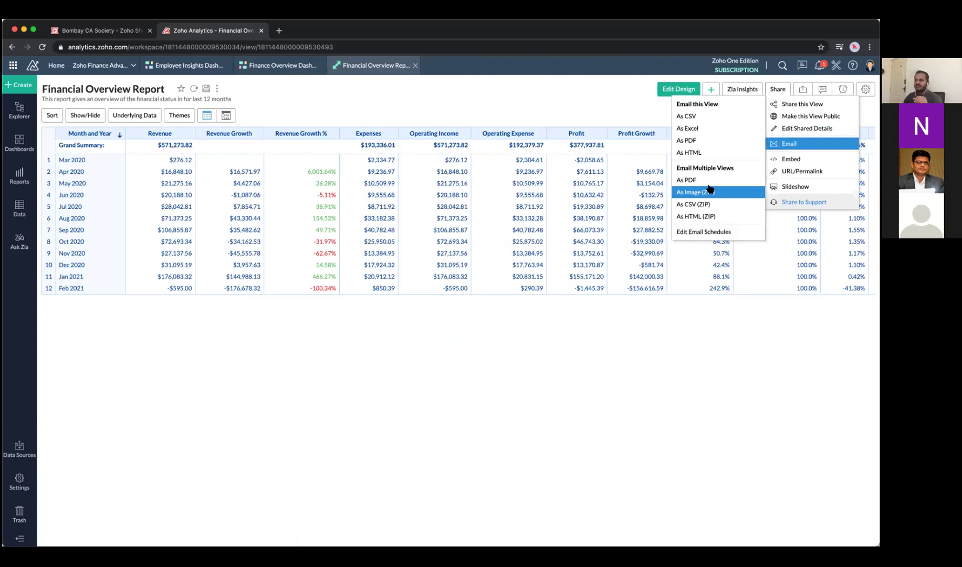
click(551, 109)
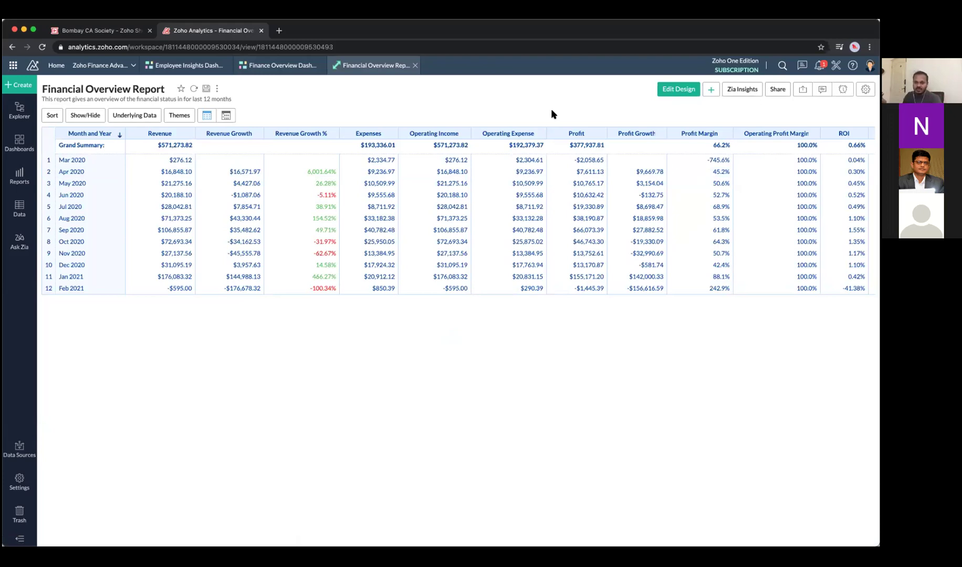
click(783, 90)
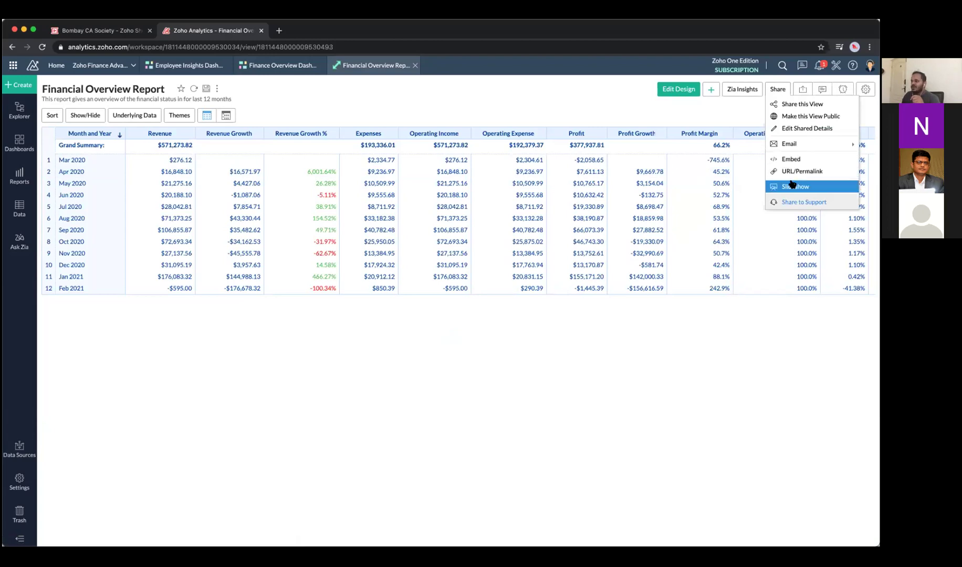
click(656, 197)
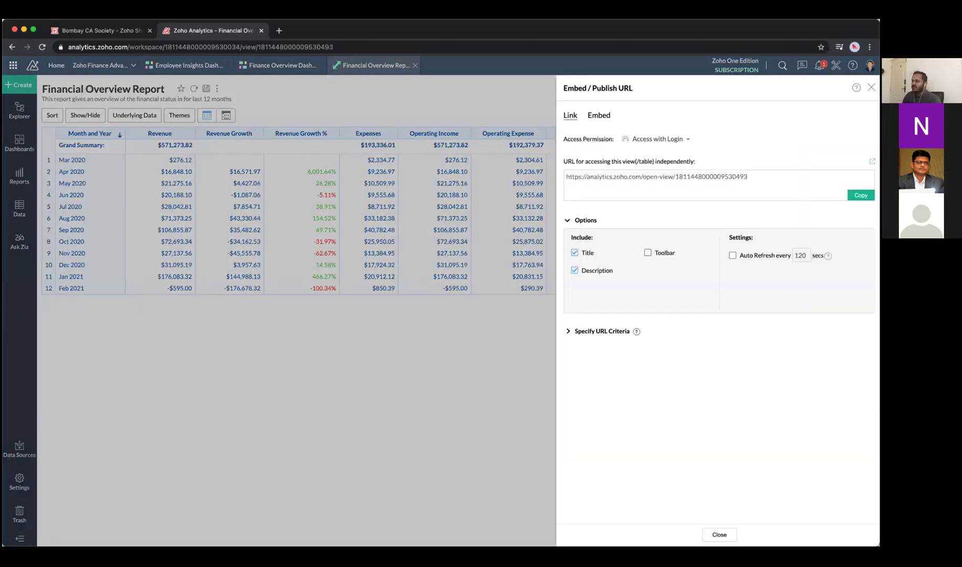
Open the report's published link in a new tab, preview its iframe embed code, then close the panel.
click(872, 161)
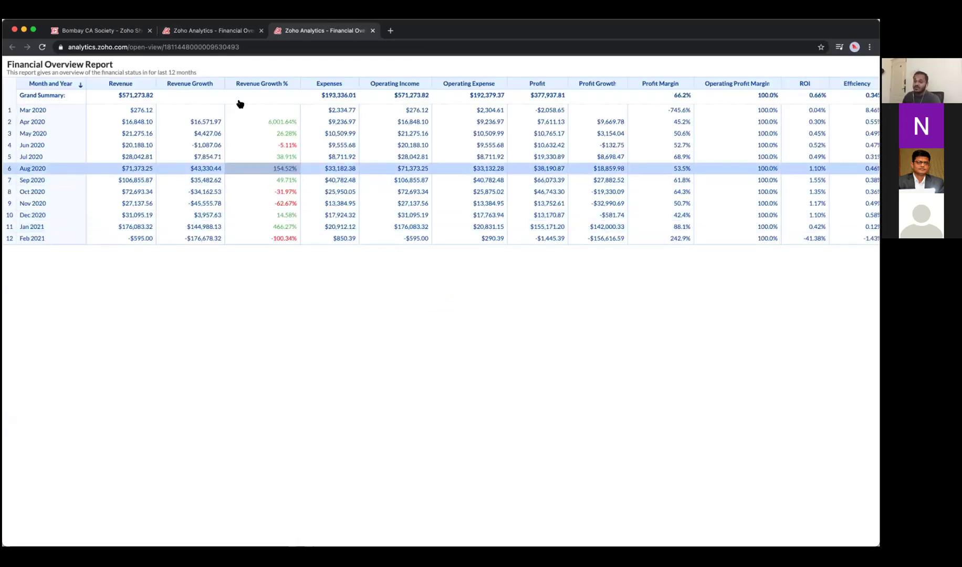
click(236, 32)
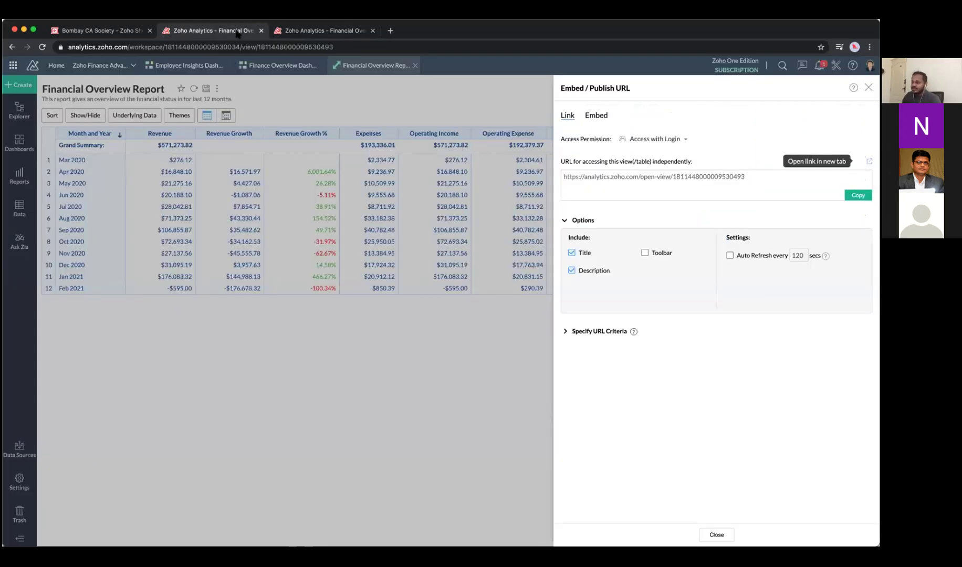
click(604, 117)
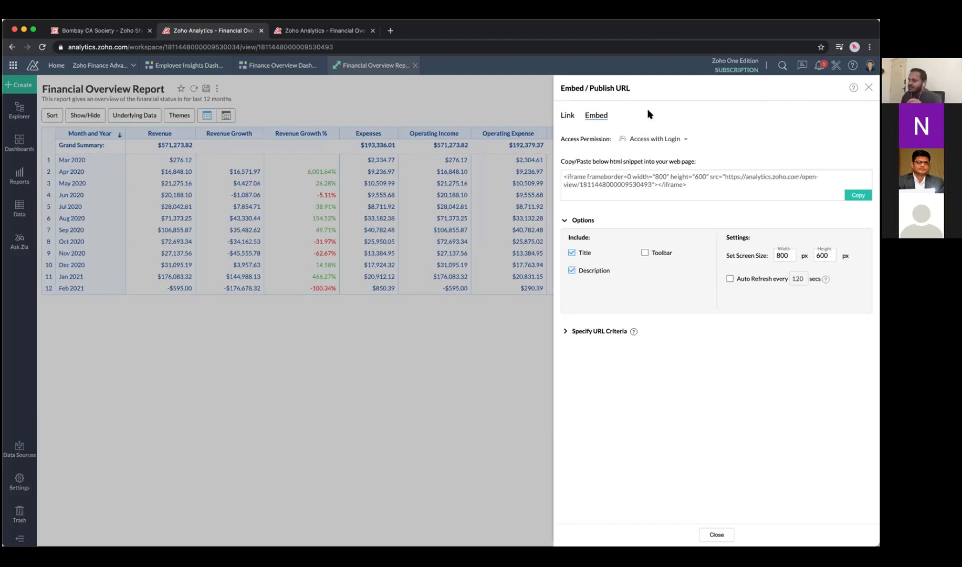
click(568, 116)
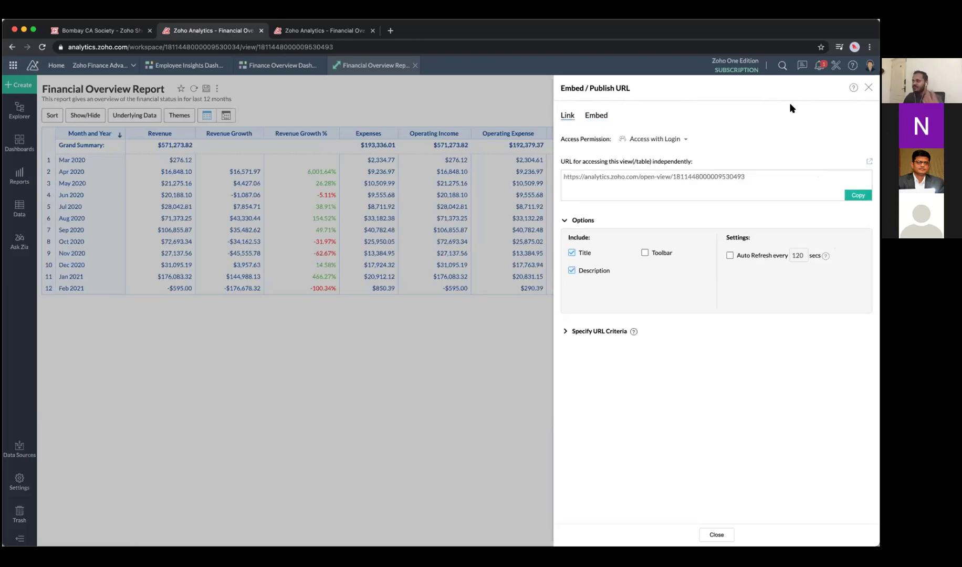
click(869, 88)
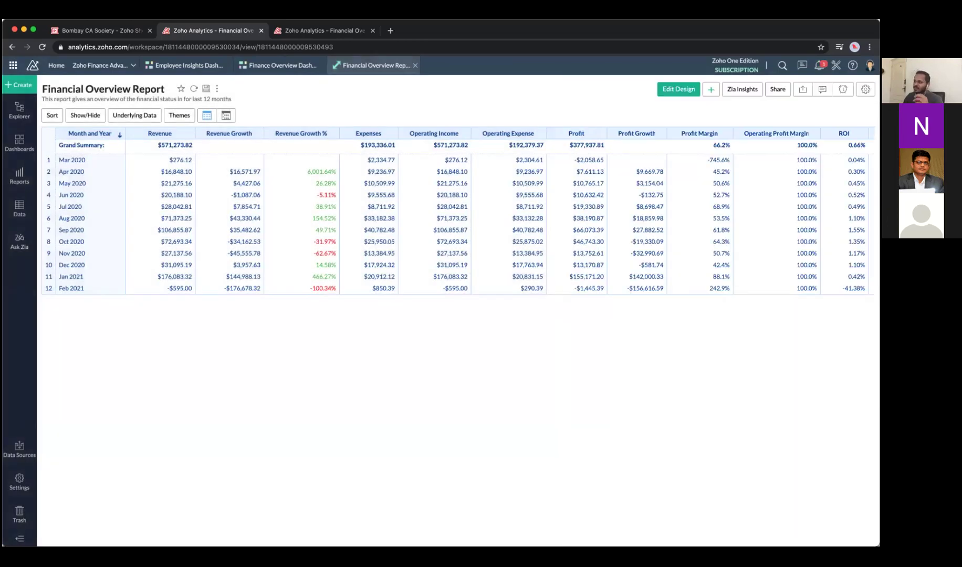
click(746, 488)
text(@joh)
key(Return)
text(What)
key(ctrl+a)
key(BackSpace)
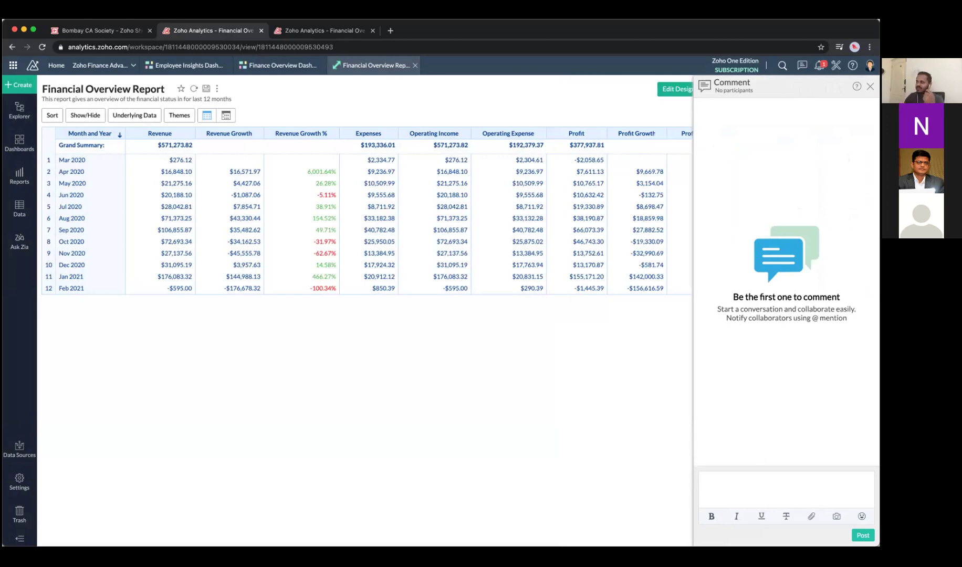
Close the comments panel and show the Reports list with the Zoho Books and Invoice folders.
click(870, 86)
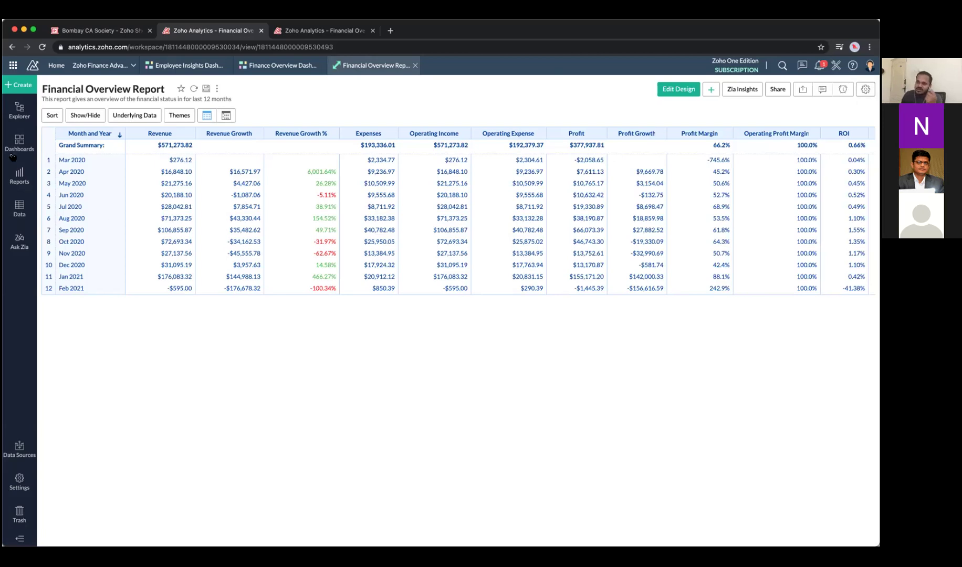
click(19, 176)
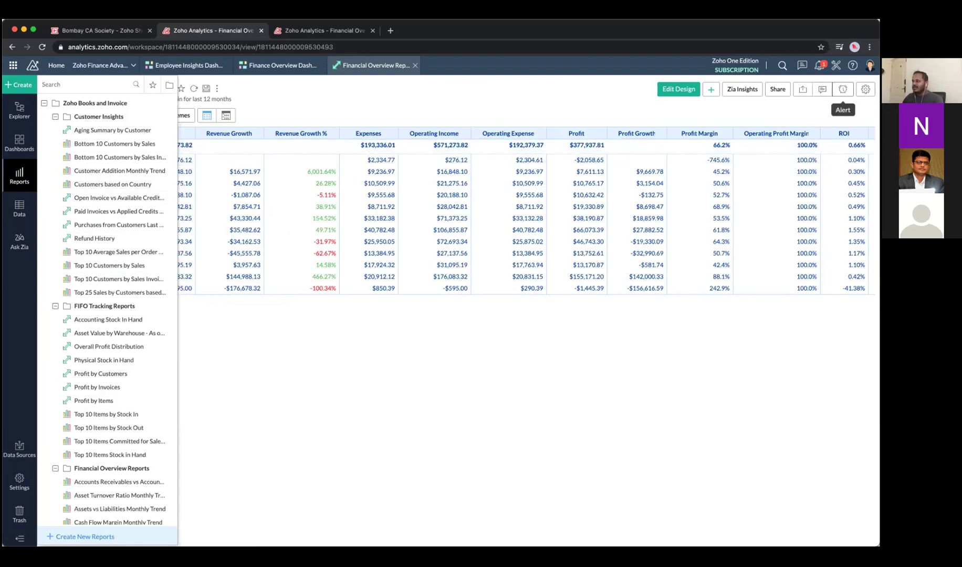
click(843, 88)
Start a new alert on the report, cancel it, and close the Financial Overview Report tab.
click(795, 104)
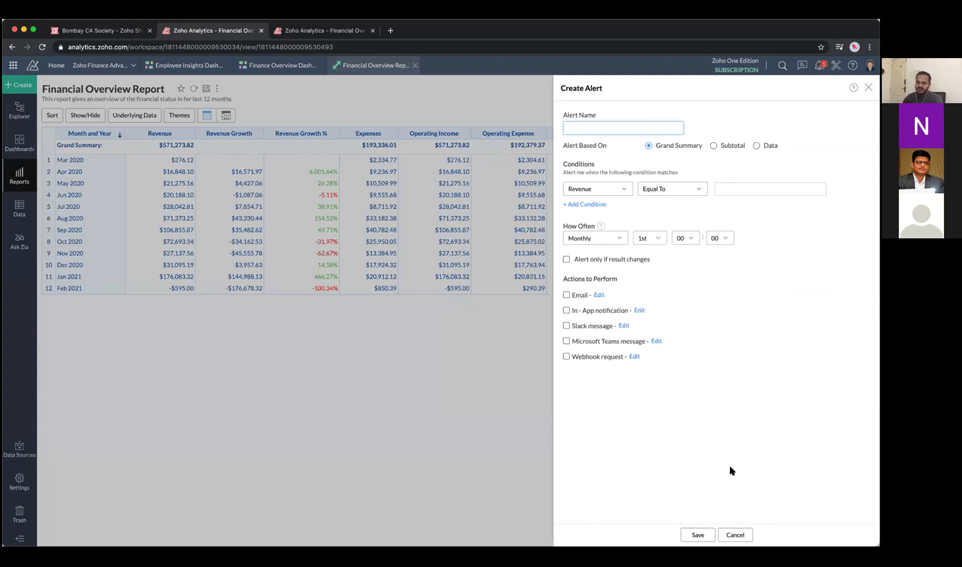
click(735, 535)
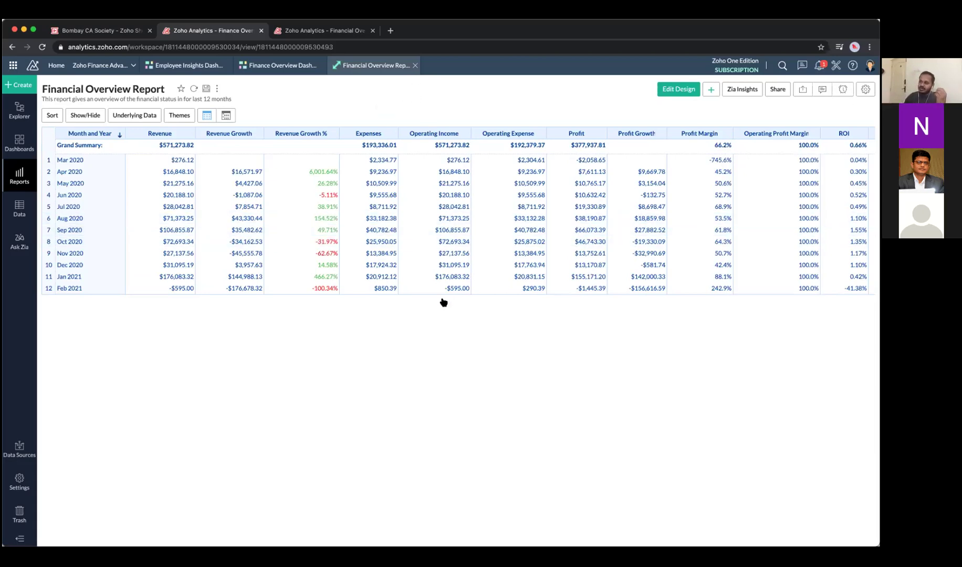
click(318, 68)
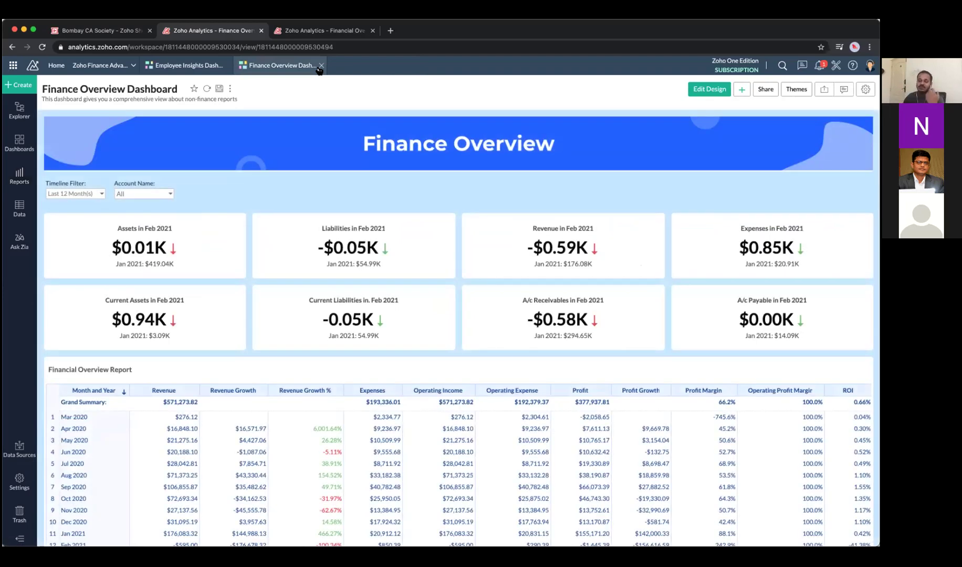
Return to the Home page listing workspaces such as Demo Workspace - Zoho and Zoho Finance Advanced Analytics.
click(57, 66)
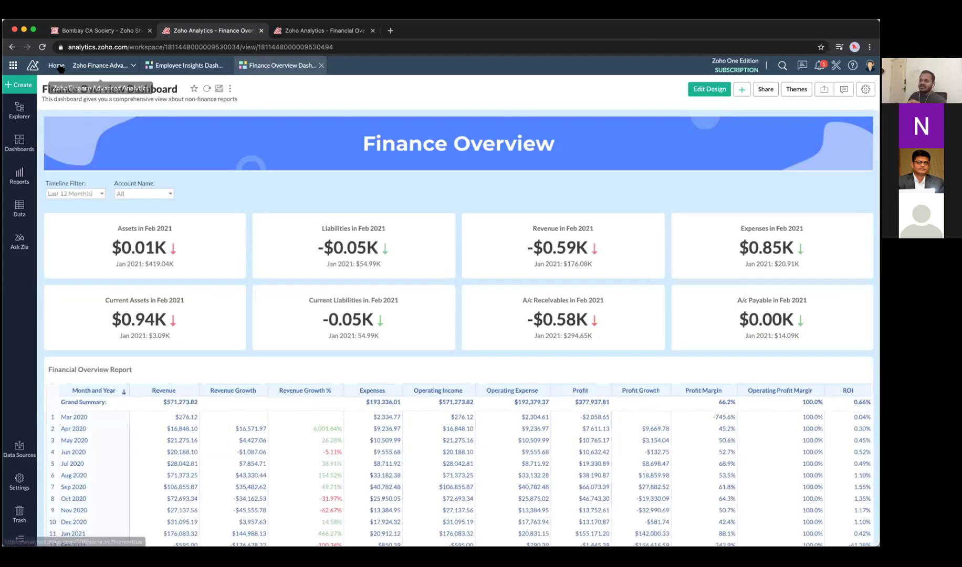
click(56, 66)
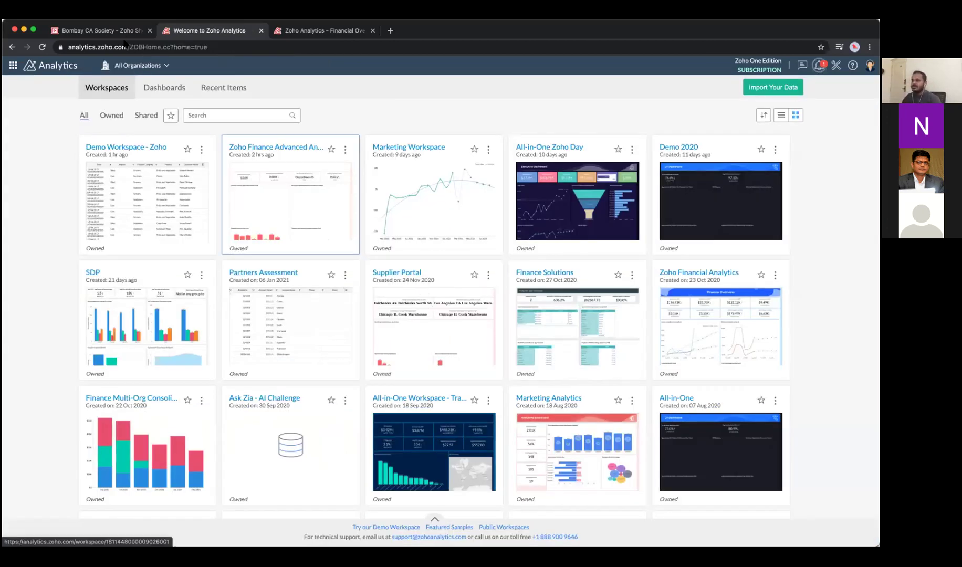
Advance the Zoho Show deck to slide 18, In demand Solutions, then return to the published report.
key(super+1)
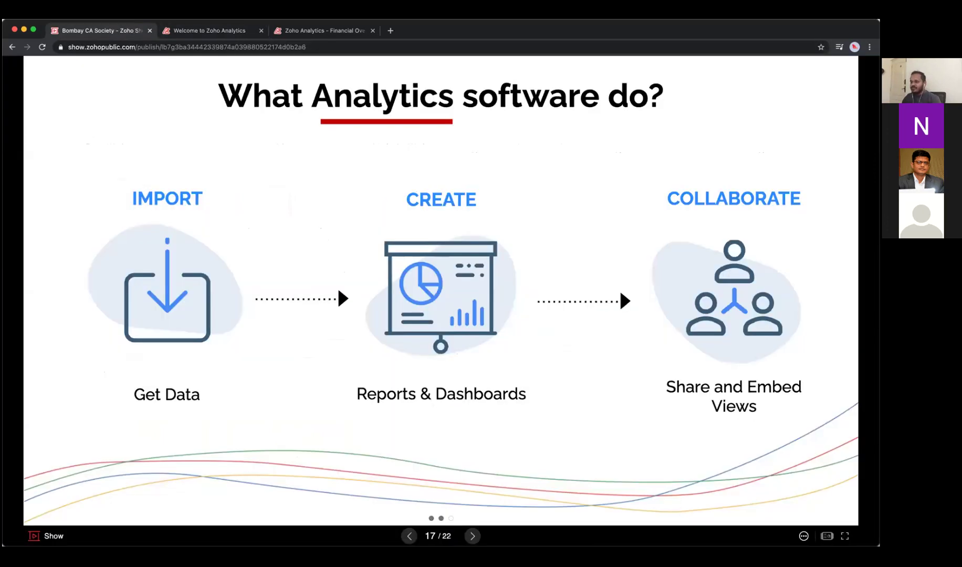
key(Right)
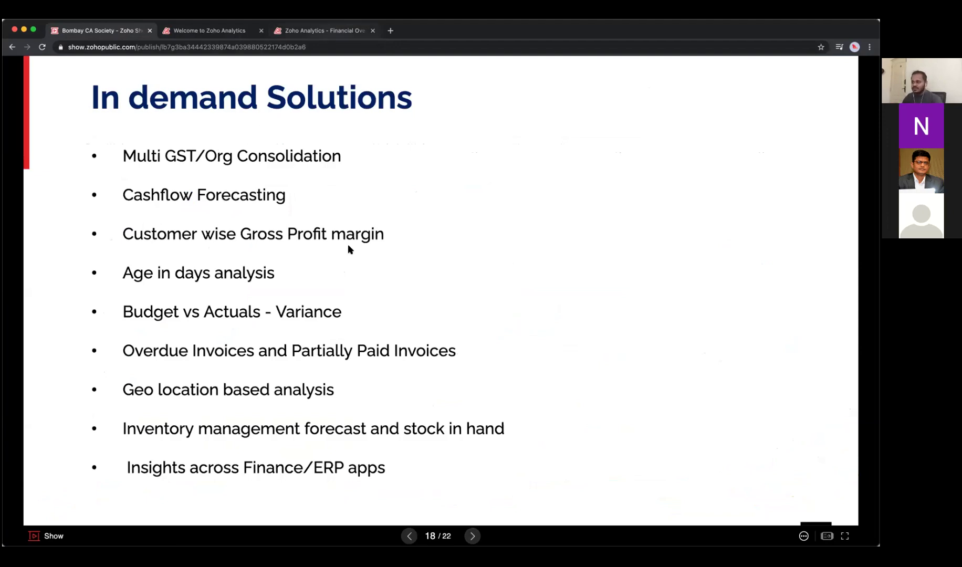
key(super+3)
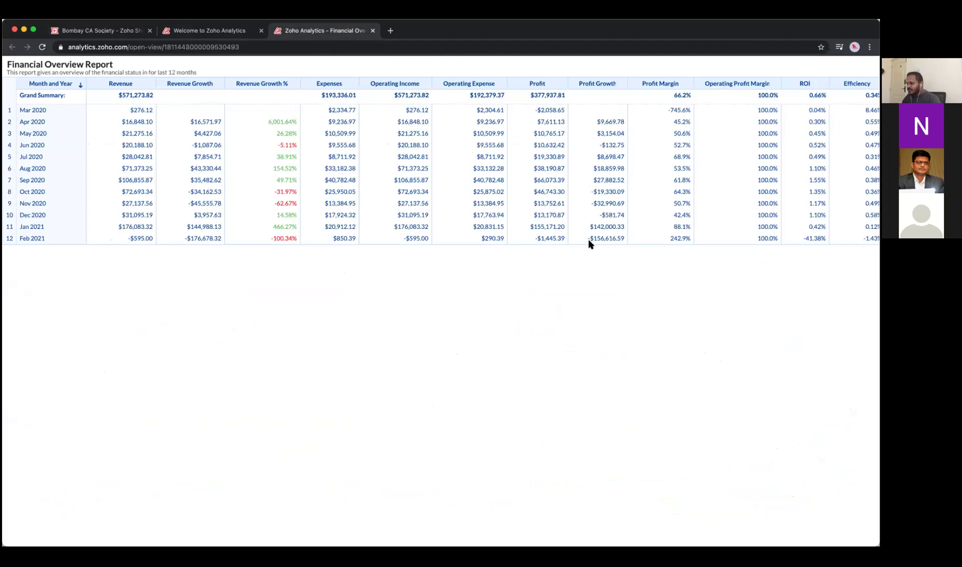
Open the Finance Multi-Org Consolidation workspace, view its Favorites, then open the Profit & Loss Statement for Multi Org.
key(super+2)
click(153, 357)
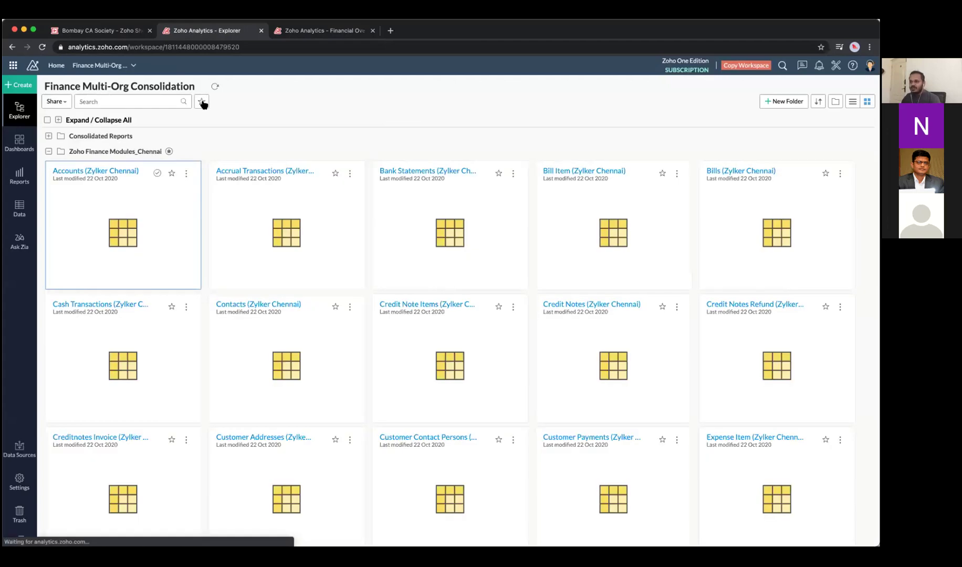
click(203, 102)
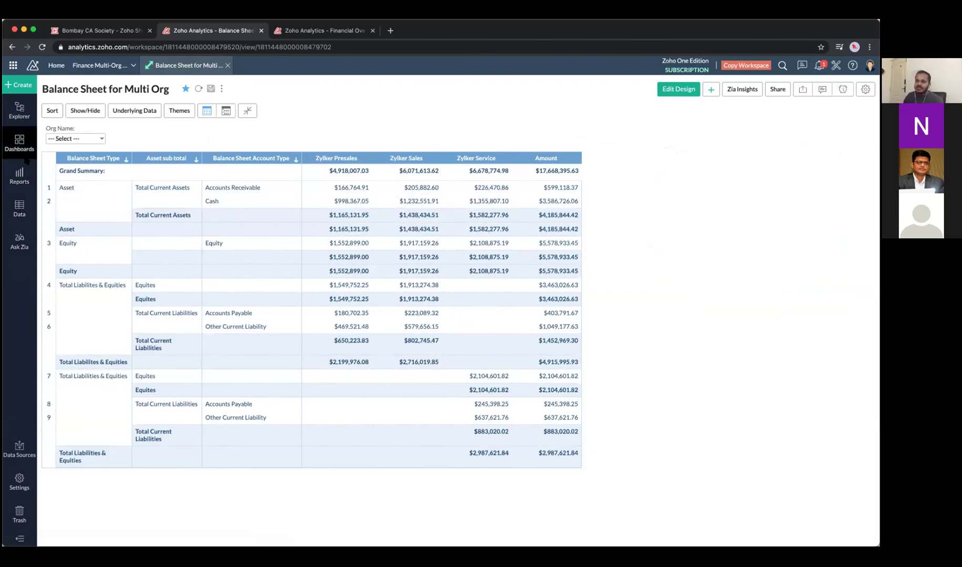
click(20, 110)
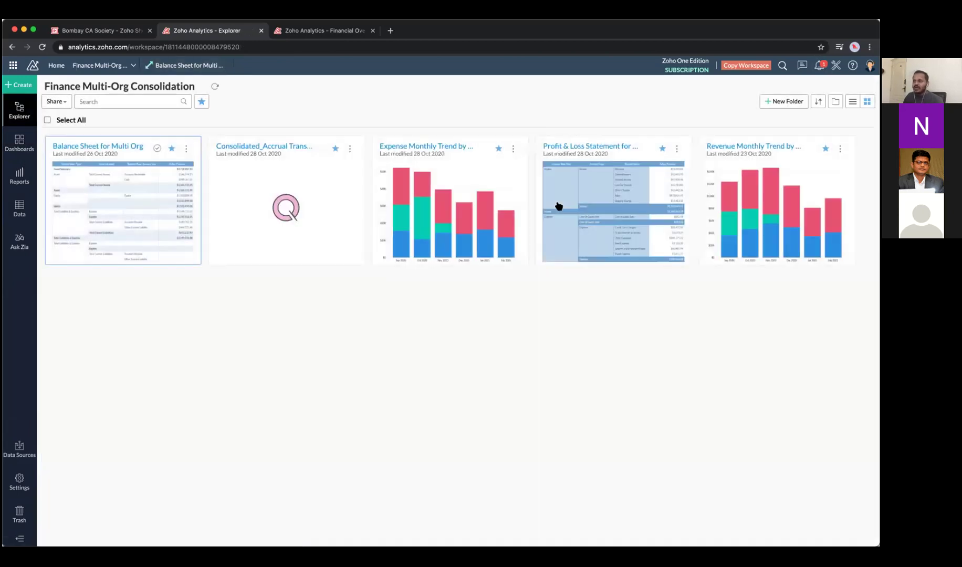
click(580, 149)
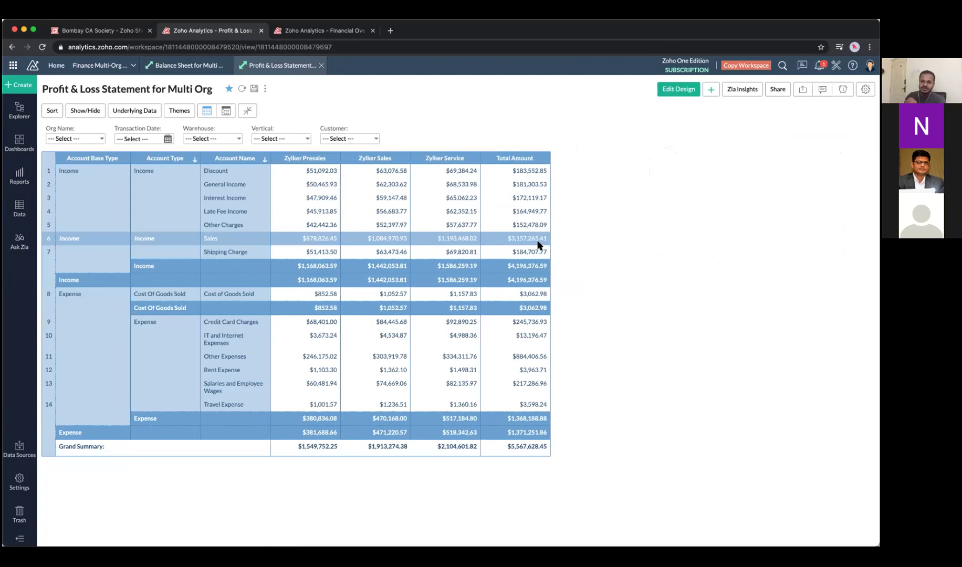
Show the Create options for new tables, reports, dashboards and auto-generated reports.
click(30, 88)
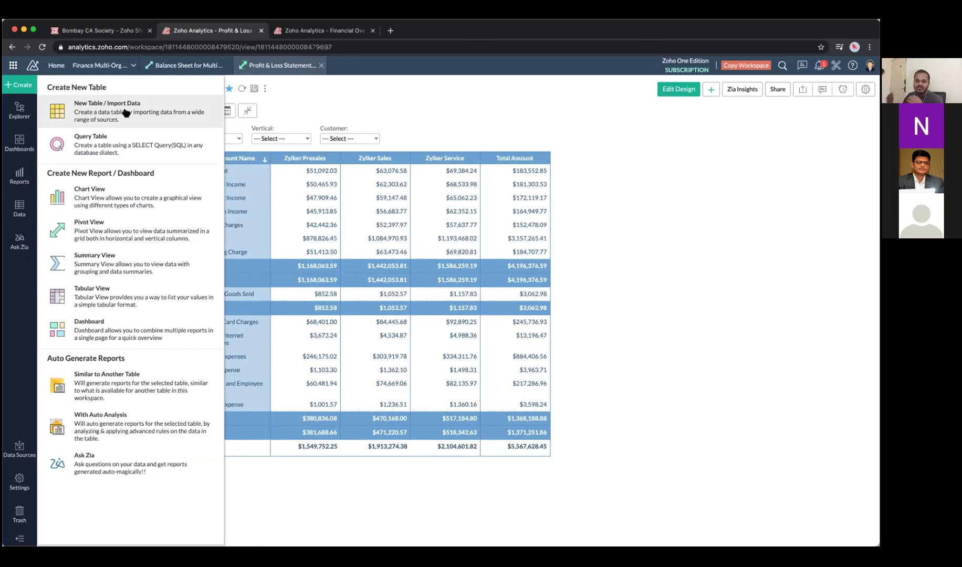
Cycle through the browser tabs and land on the Zoho Show slide In demand Solutions.
click(323, 30)
click(208, 32)
click(113, 32)
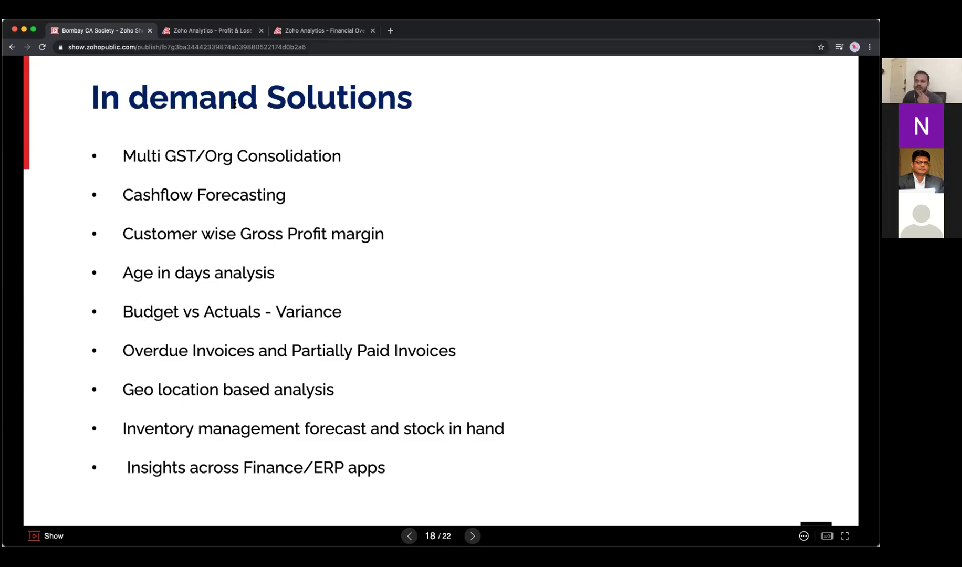
Glance at the Financial Overview and Profit & Loss tabs, then go to the Workspaces home page.
click(311, 34)
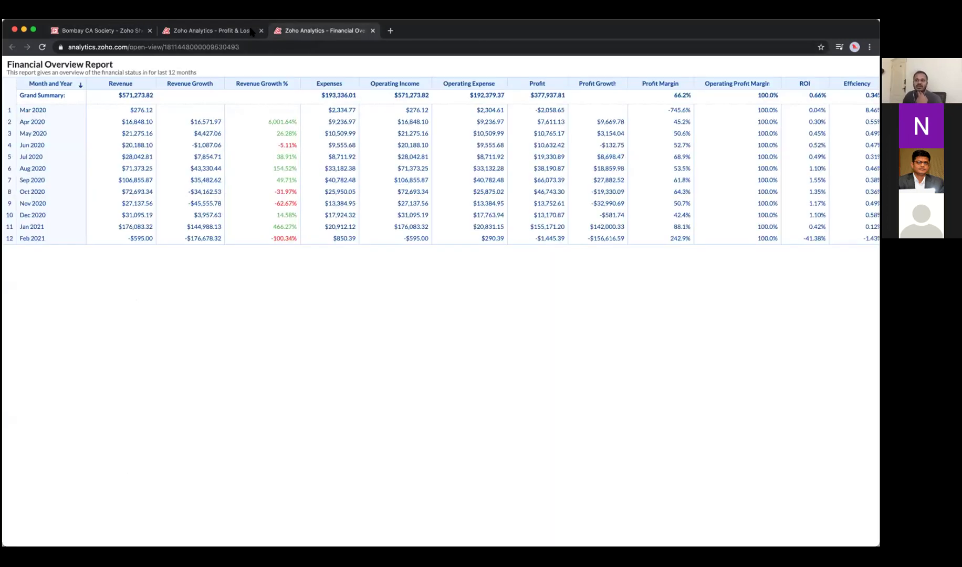
click(213, 31)
mouse_move(20, 141)
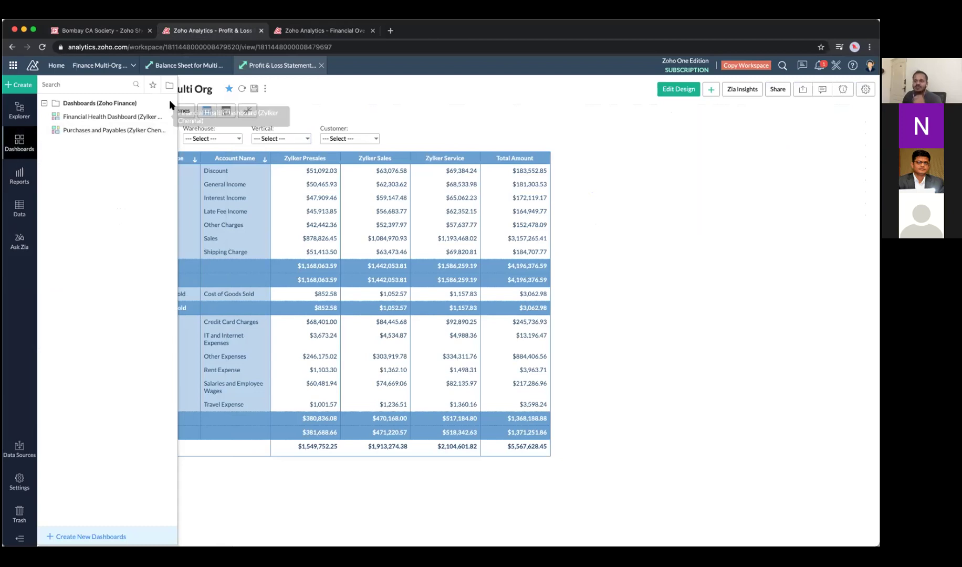
click(55, 69)
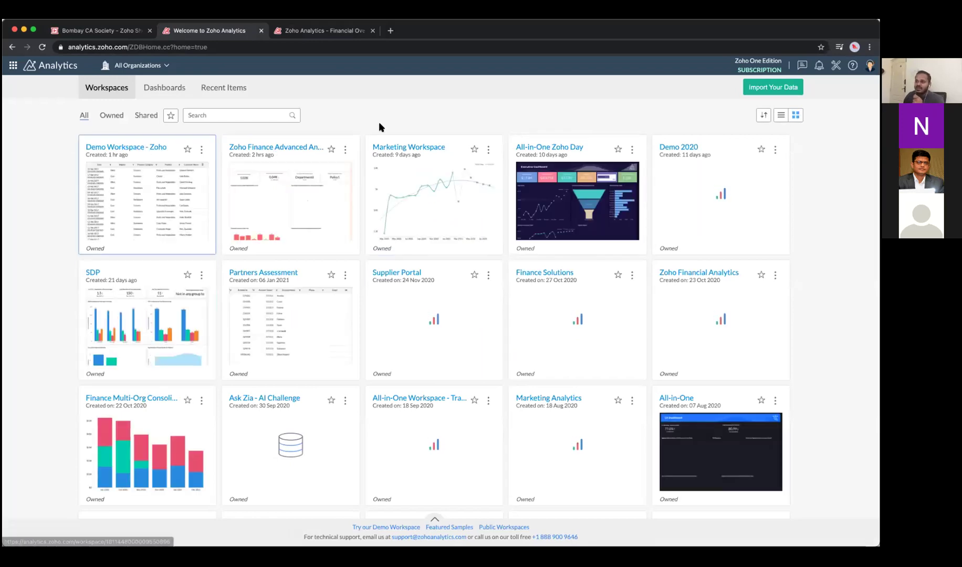
Review the Customers Insights Dashboard's 0.71K-customer total and purchase, sales and credit charts, then go back.
click(276, 147)
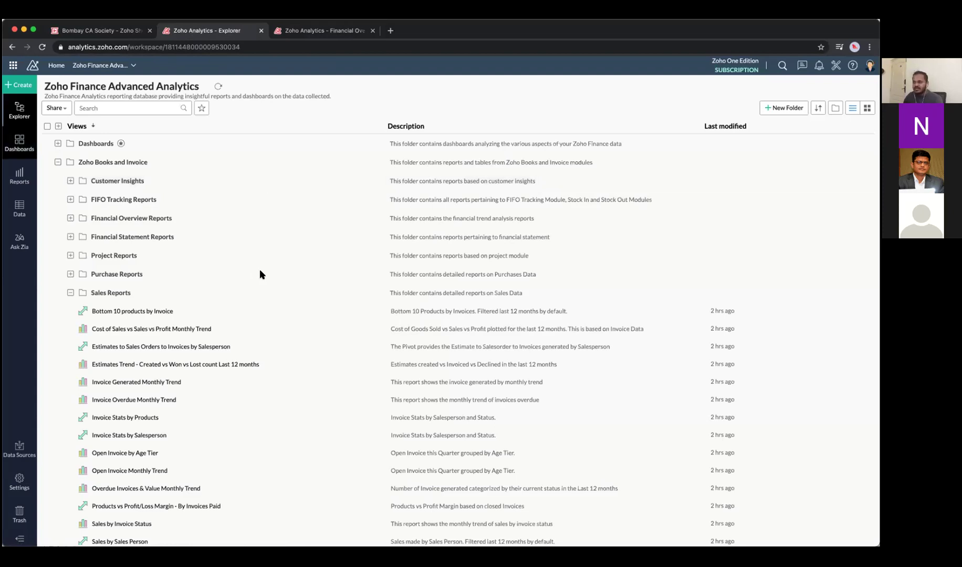
scroll(263, 273, down, 2)
scroll(261, 270, down, 3)
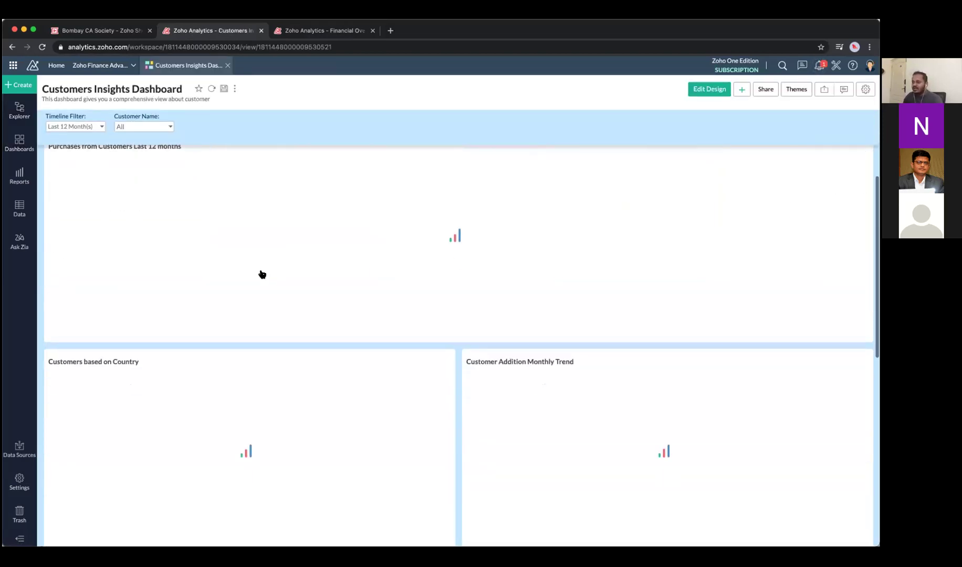
scroll(262, 273, down, 5)
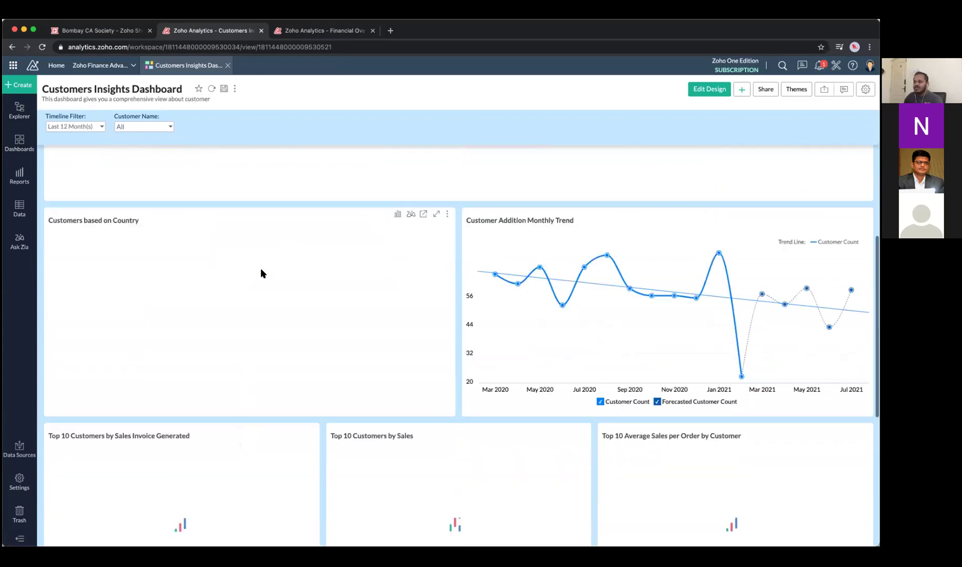
scroll(261, 274, down, 4)
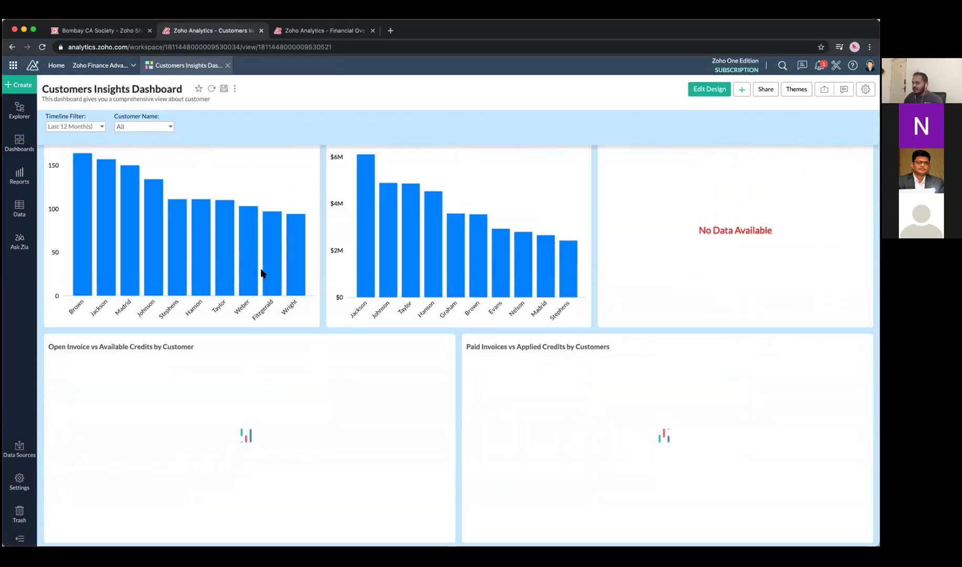
scroll(129, 204, up, 4)
scroll(129, 204, up, 8)
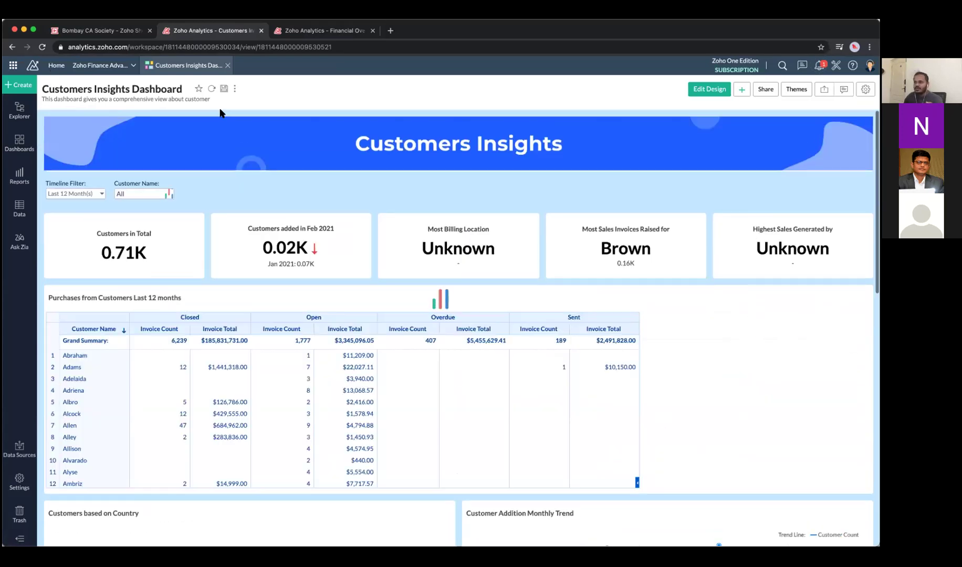
scroll(415, 148, down, 10)
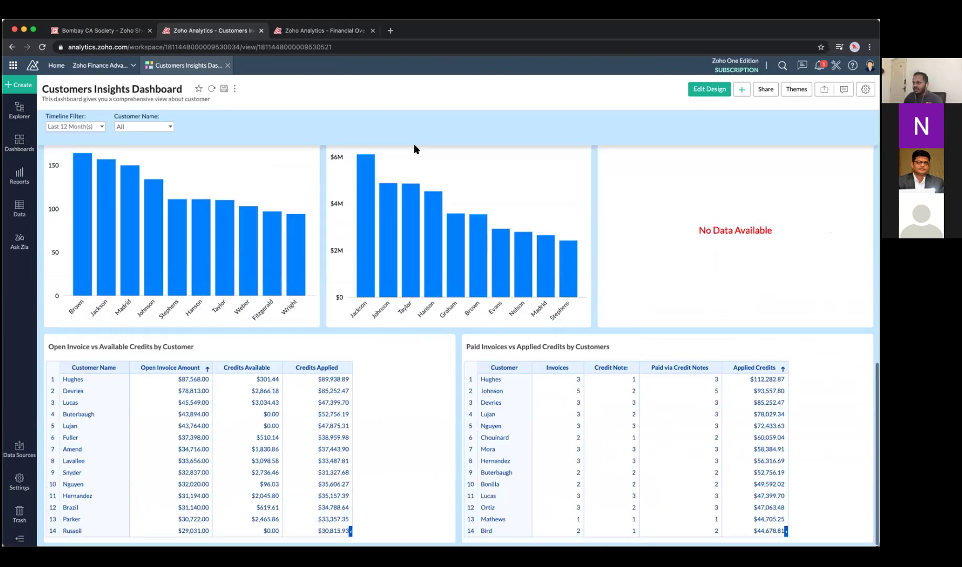
scroll(516, 150, up, 3)
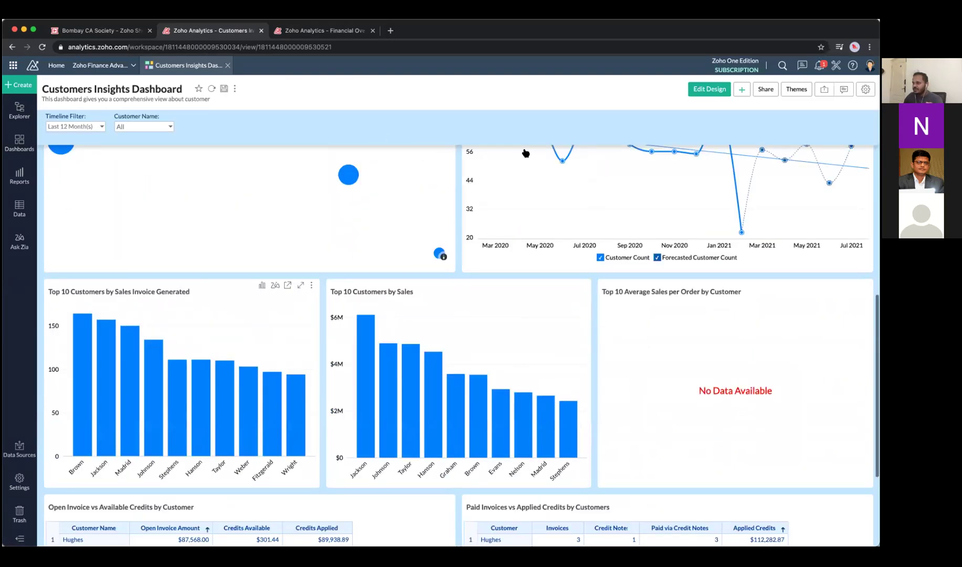
scroll(525, 153, up, 7)
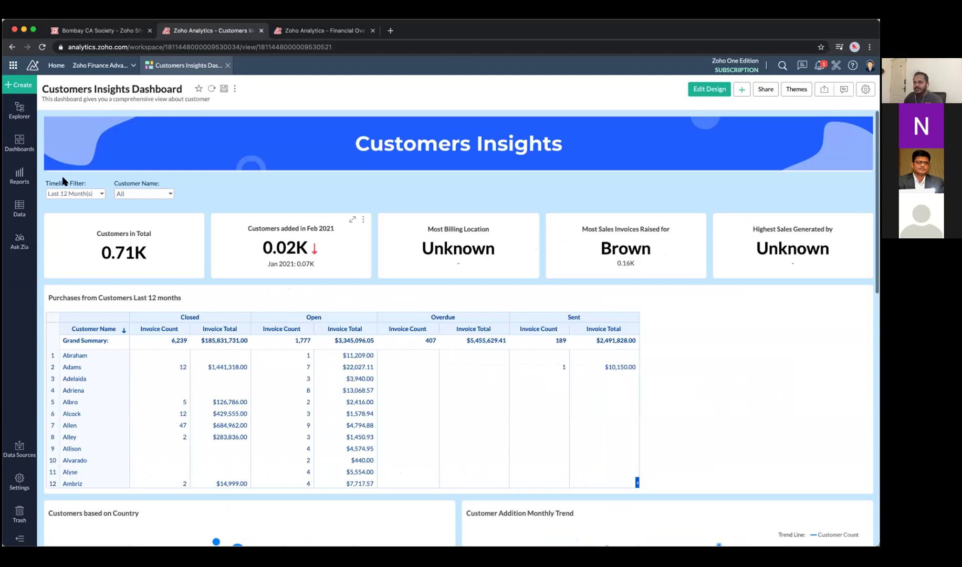
key(super+bracketleft)
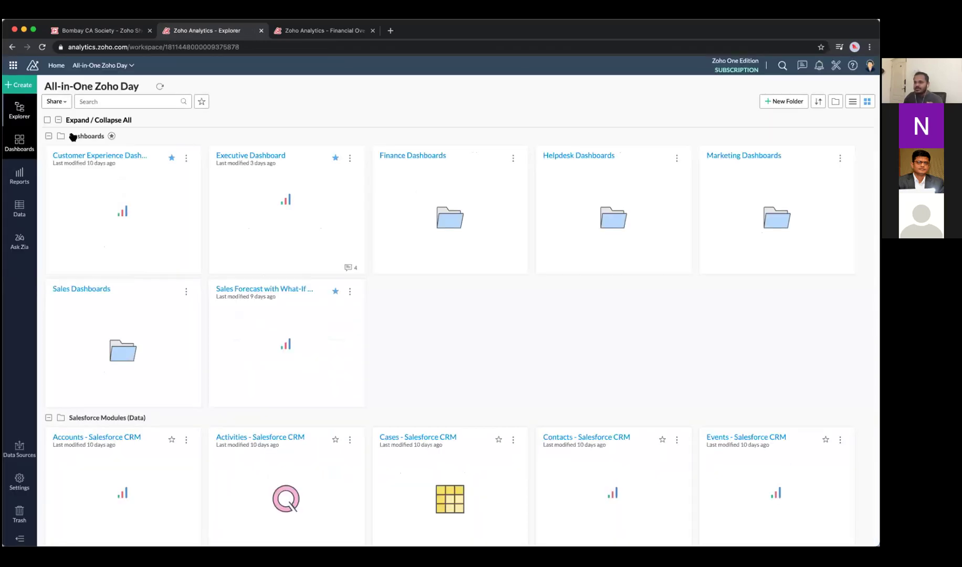
Open the Executive Dashboard and scroll through its widgets.
click(322, 248)
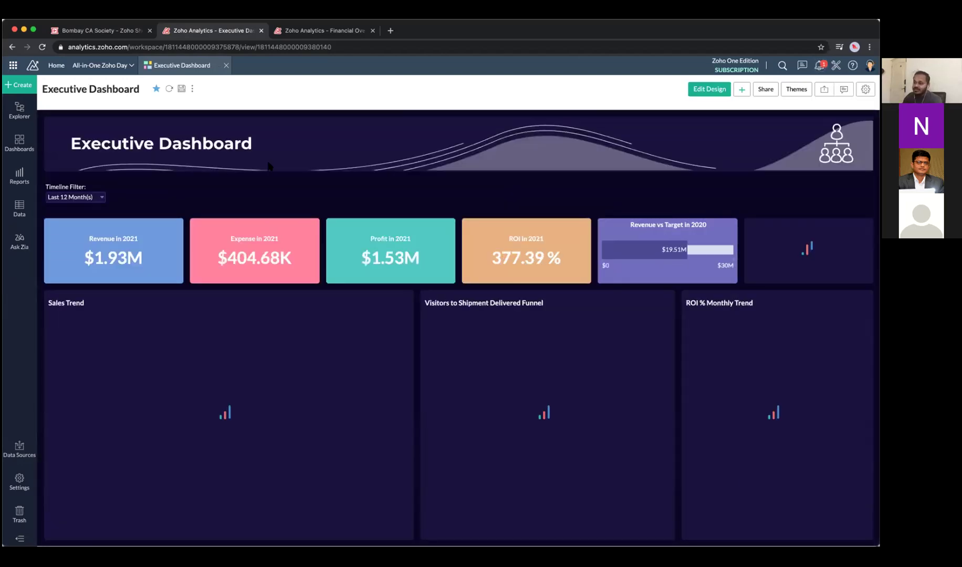
scroll(292, 332, down, 5)
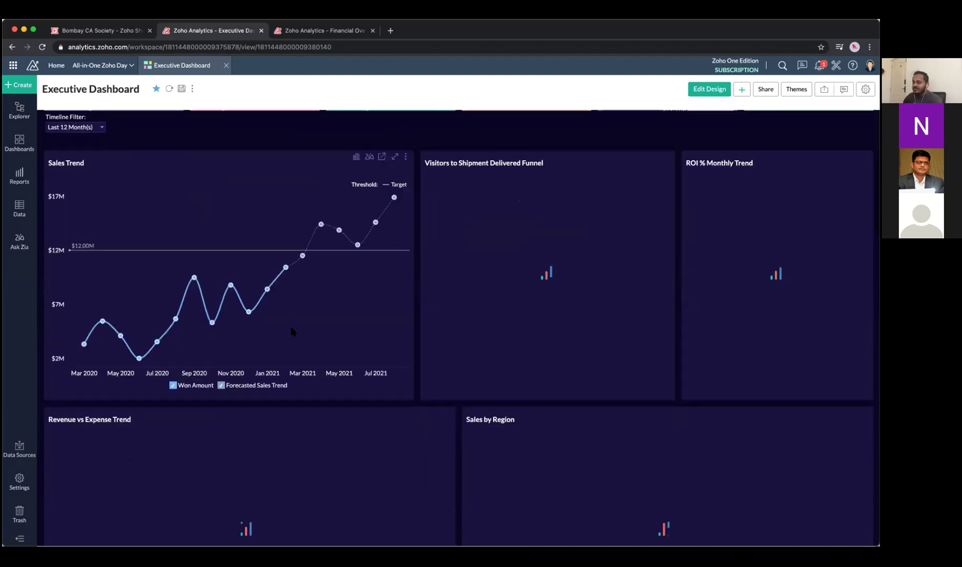
scroll(292, 332, down, 5)
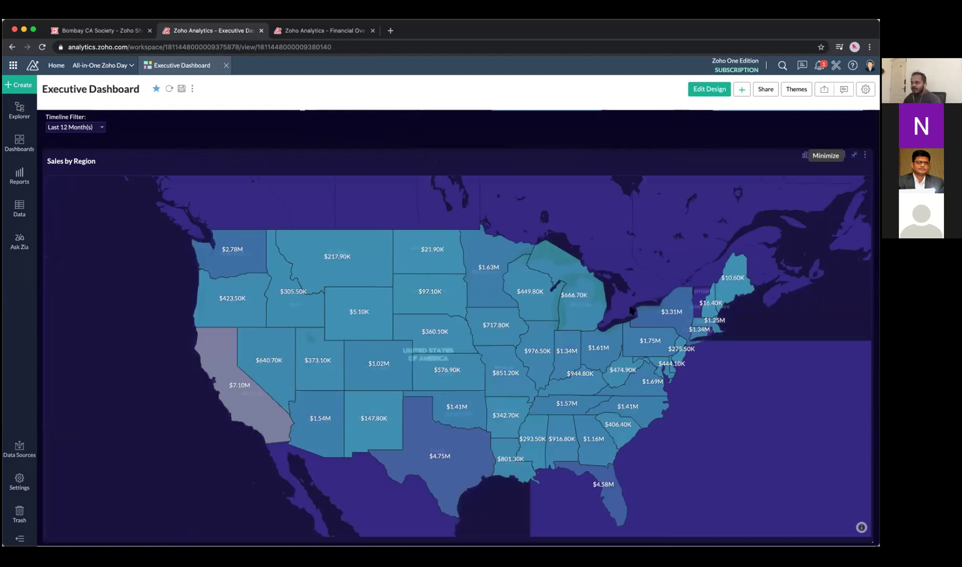
Shrink the Sales by Region map and maximize the Shipping Hours by Location map.
key(Escape)
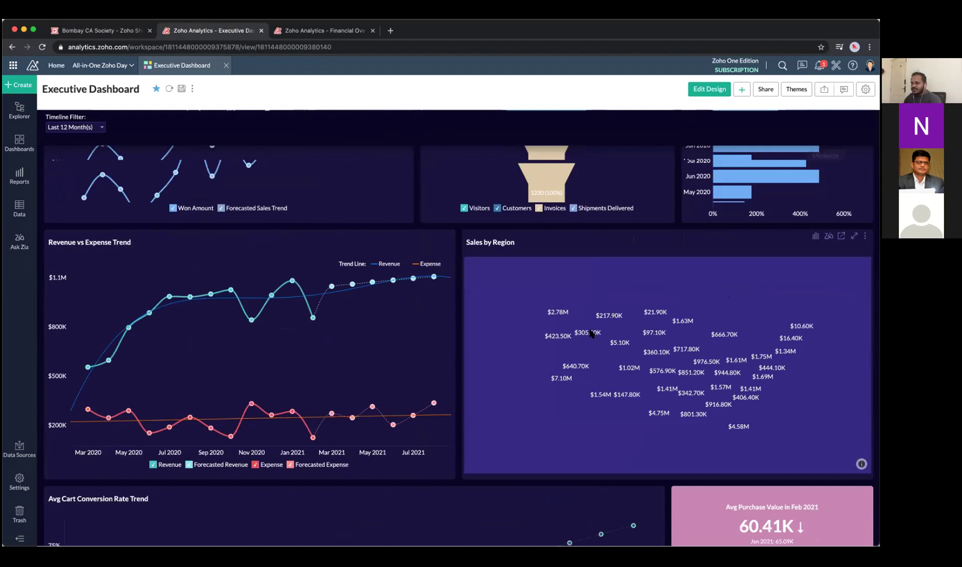
scroll(592, 334, down, 2)
scroll(457, 336, down, 5)
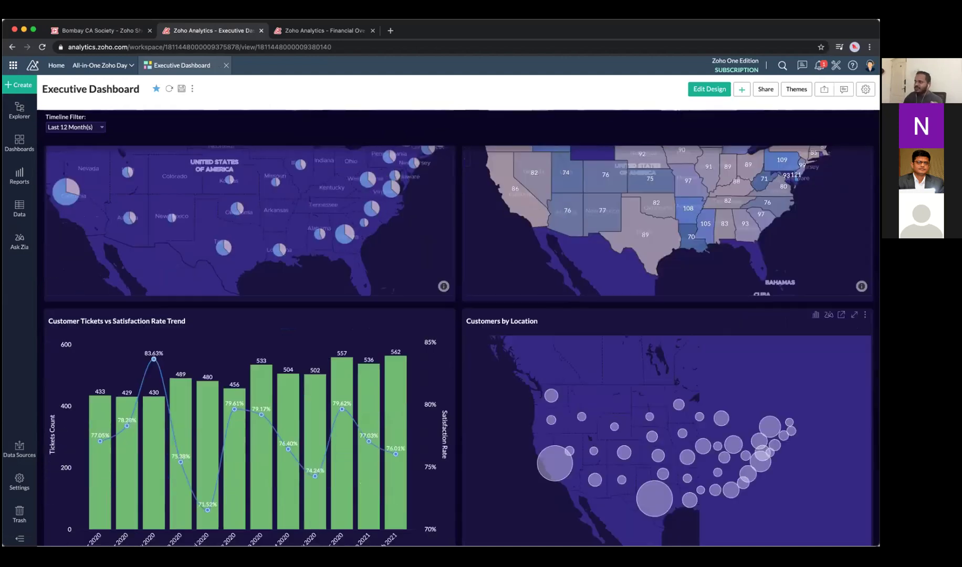
scroll(775, 240, up, 1)
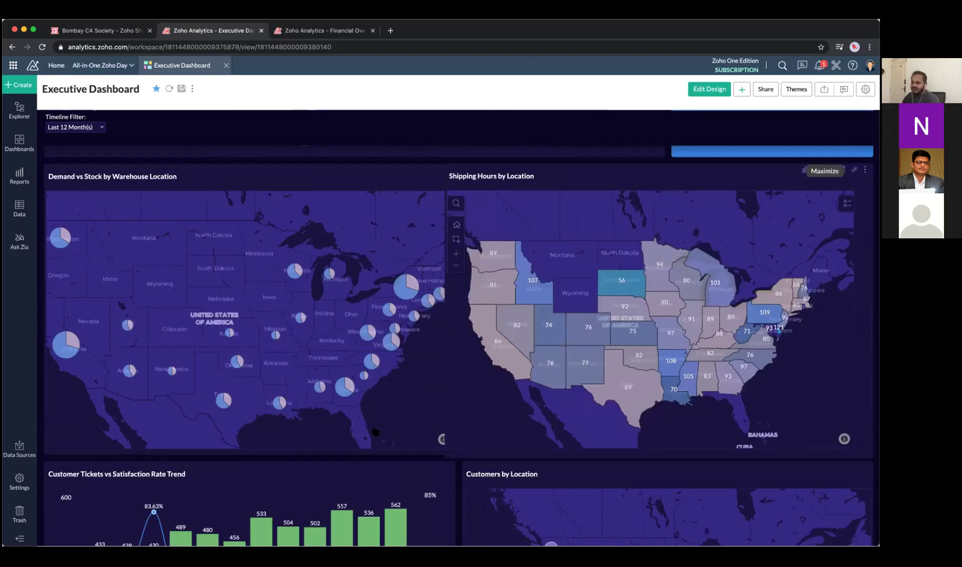
click(841, 169)
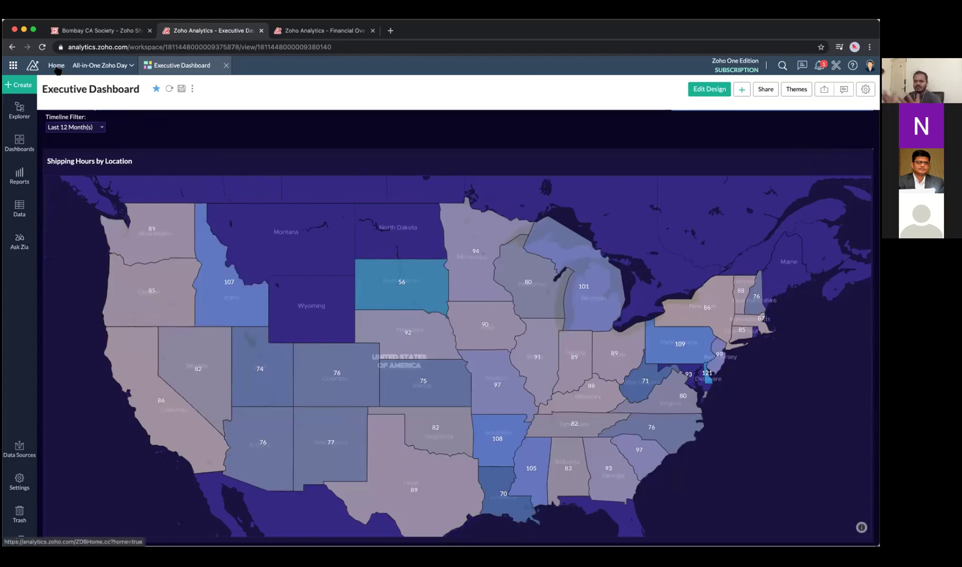
Present the In demand Solutions slide in Zoho Show, then reopen the Zoho Finance Advanced Analytics workspace.
click(56, 67)
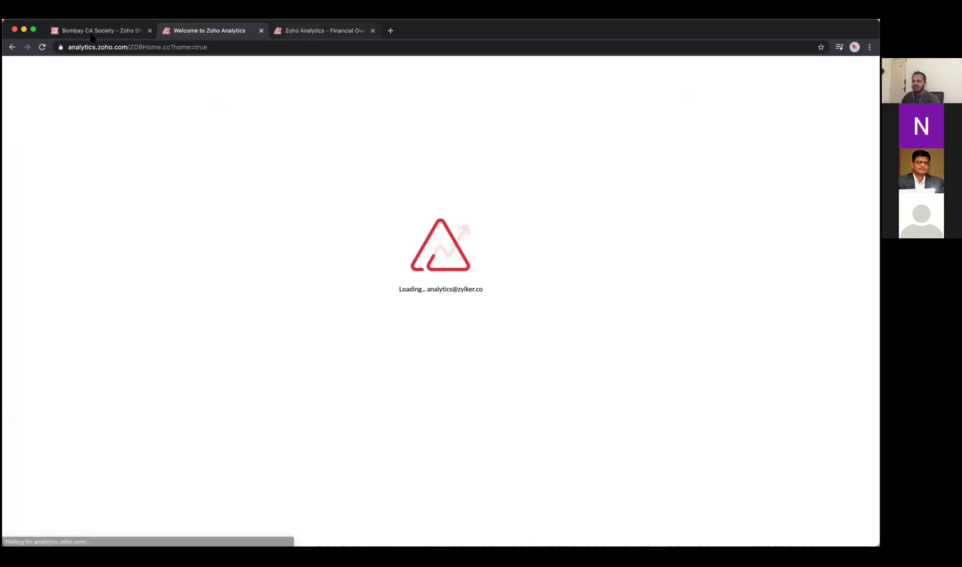
click(155, 33)
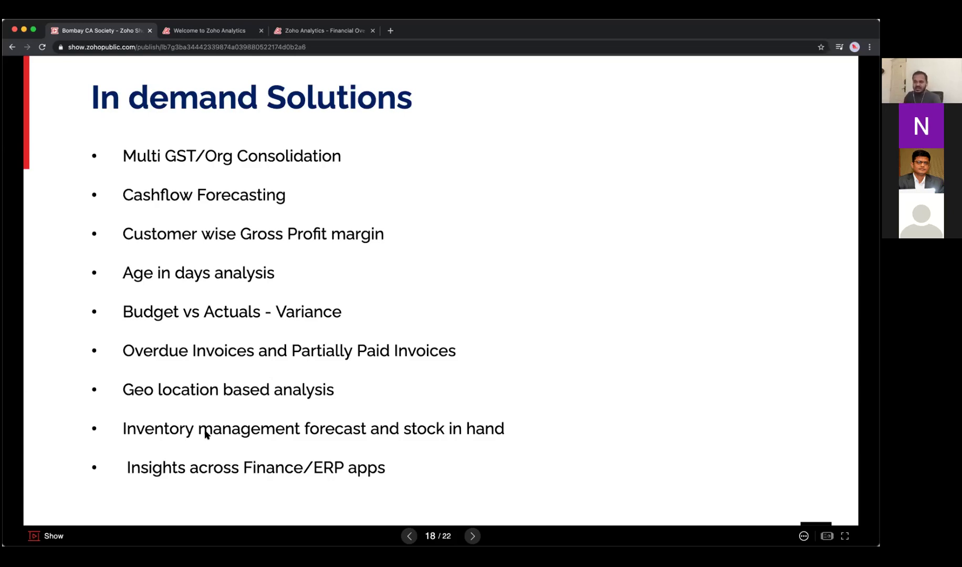
click(224, 32)
click(263, 149)
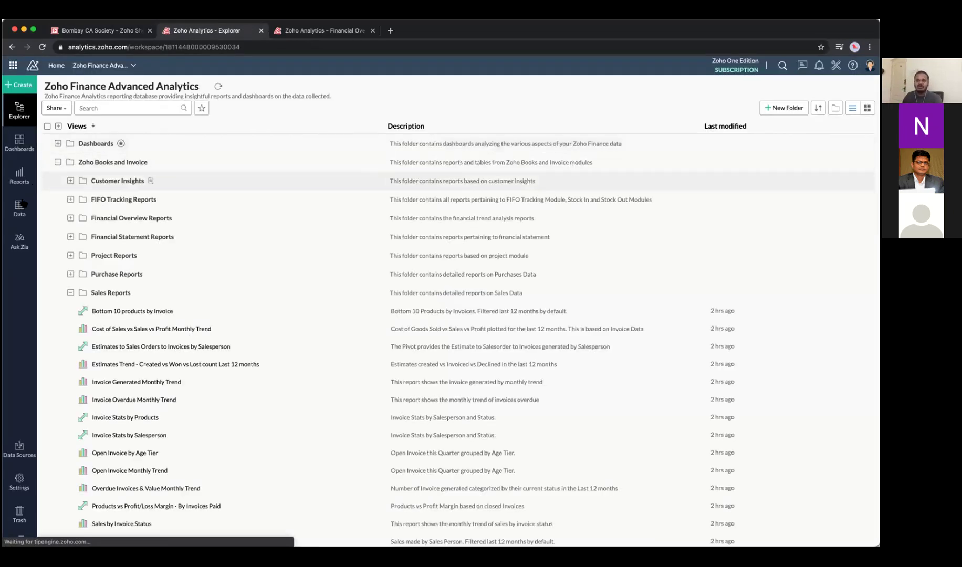
Open the Inventory Overview Dashboard from the Dashboards panel, then advance the deck to the Take Aways slide.
click(21, 206)
scroll(111, 337, down, 10)
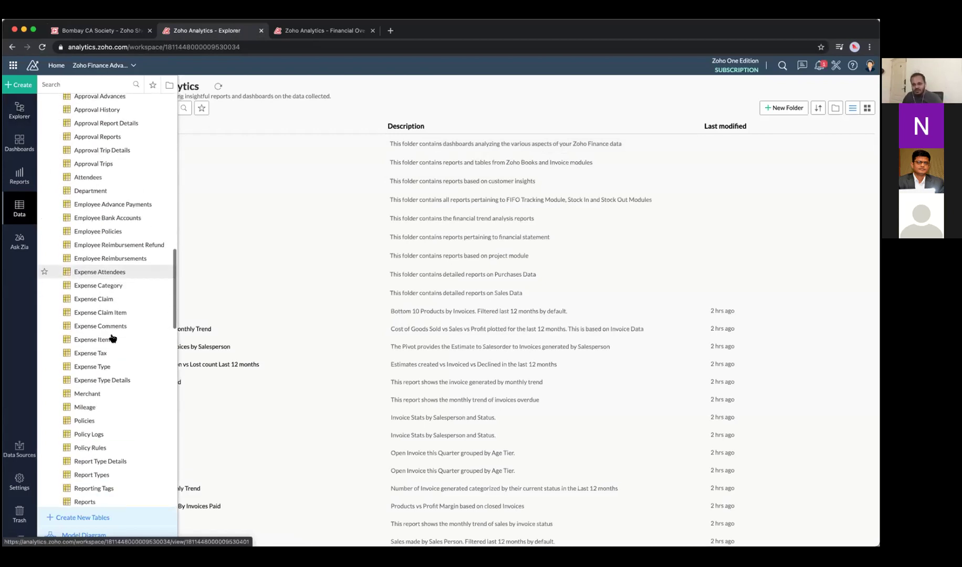
scroll(111, 337, down, 15)
scroll(43, 161, up, 5)
click(19, 141)
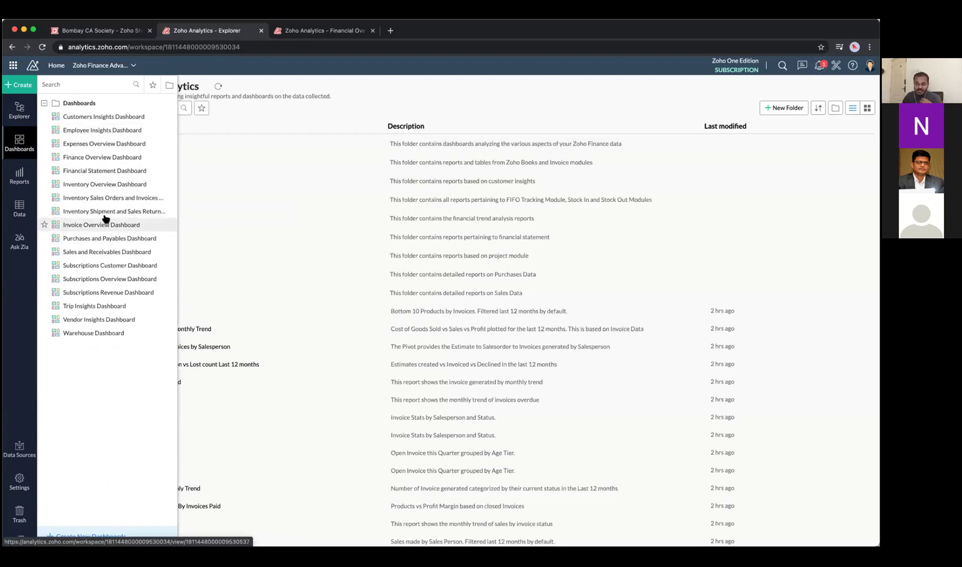
click(104, 184)
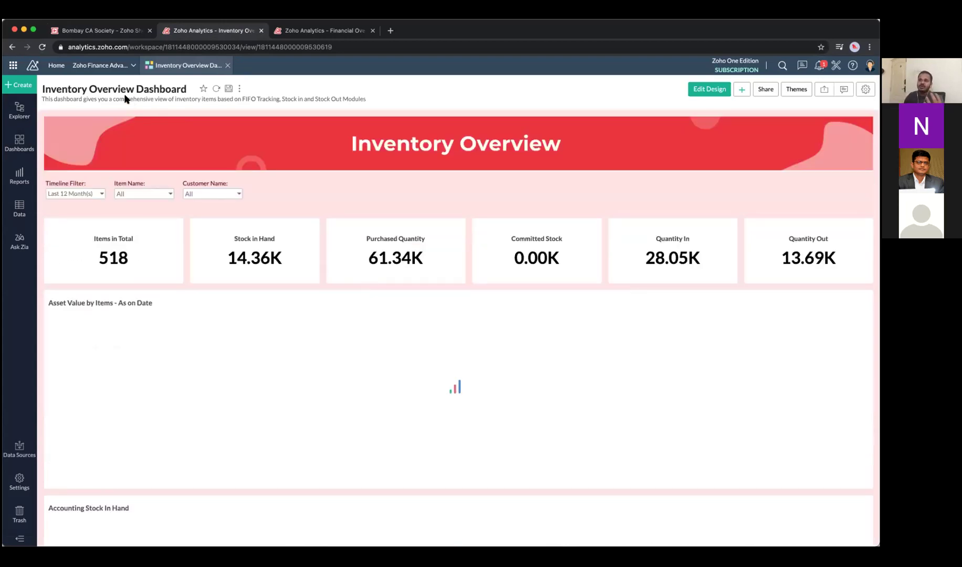
click(102, 31)
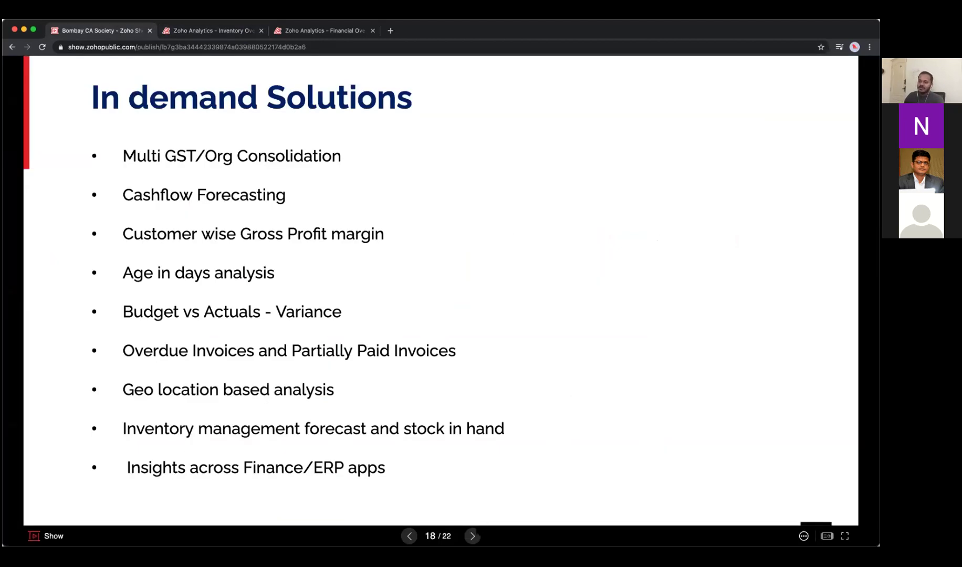
click(472, 536)
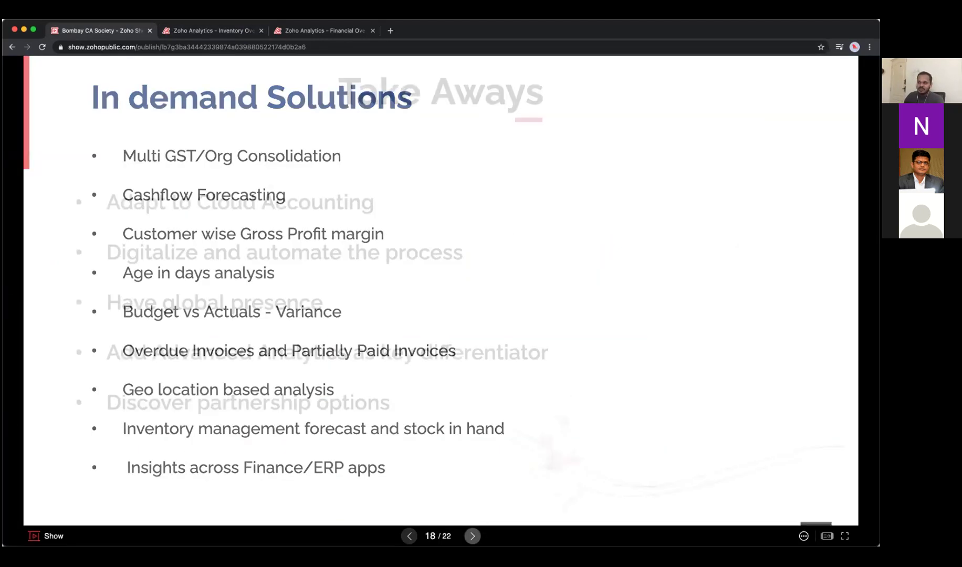